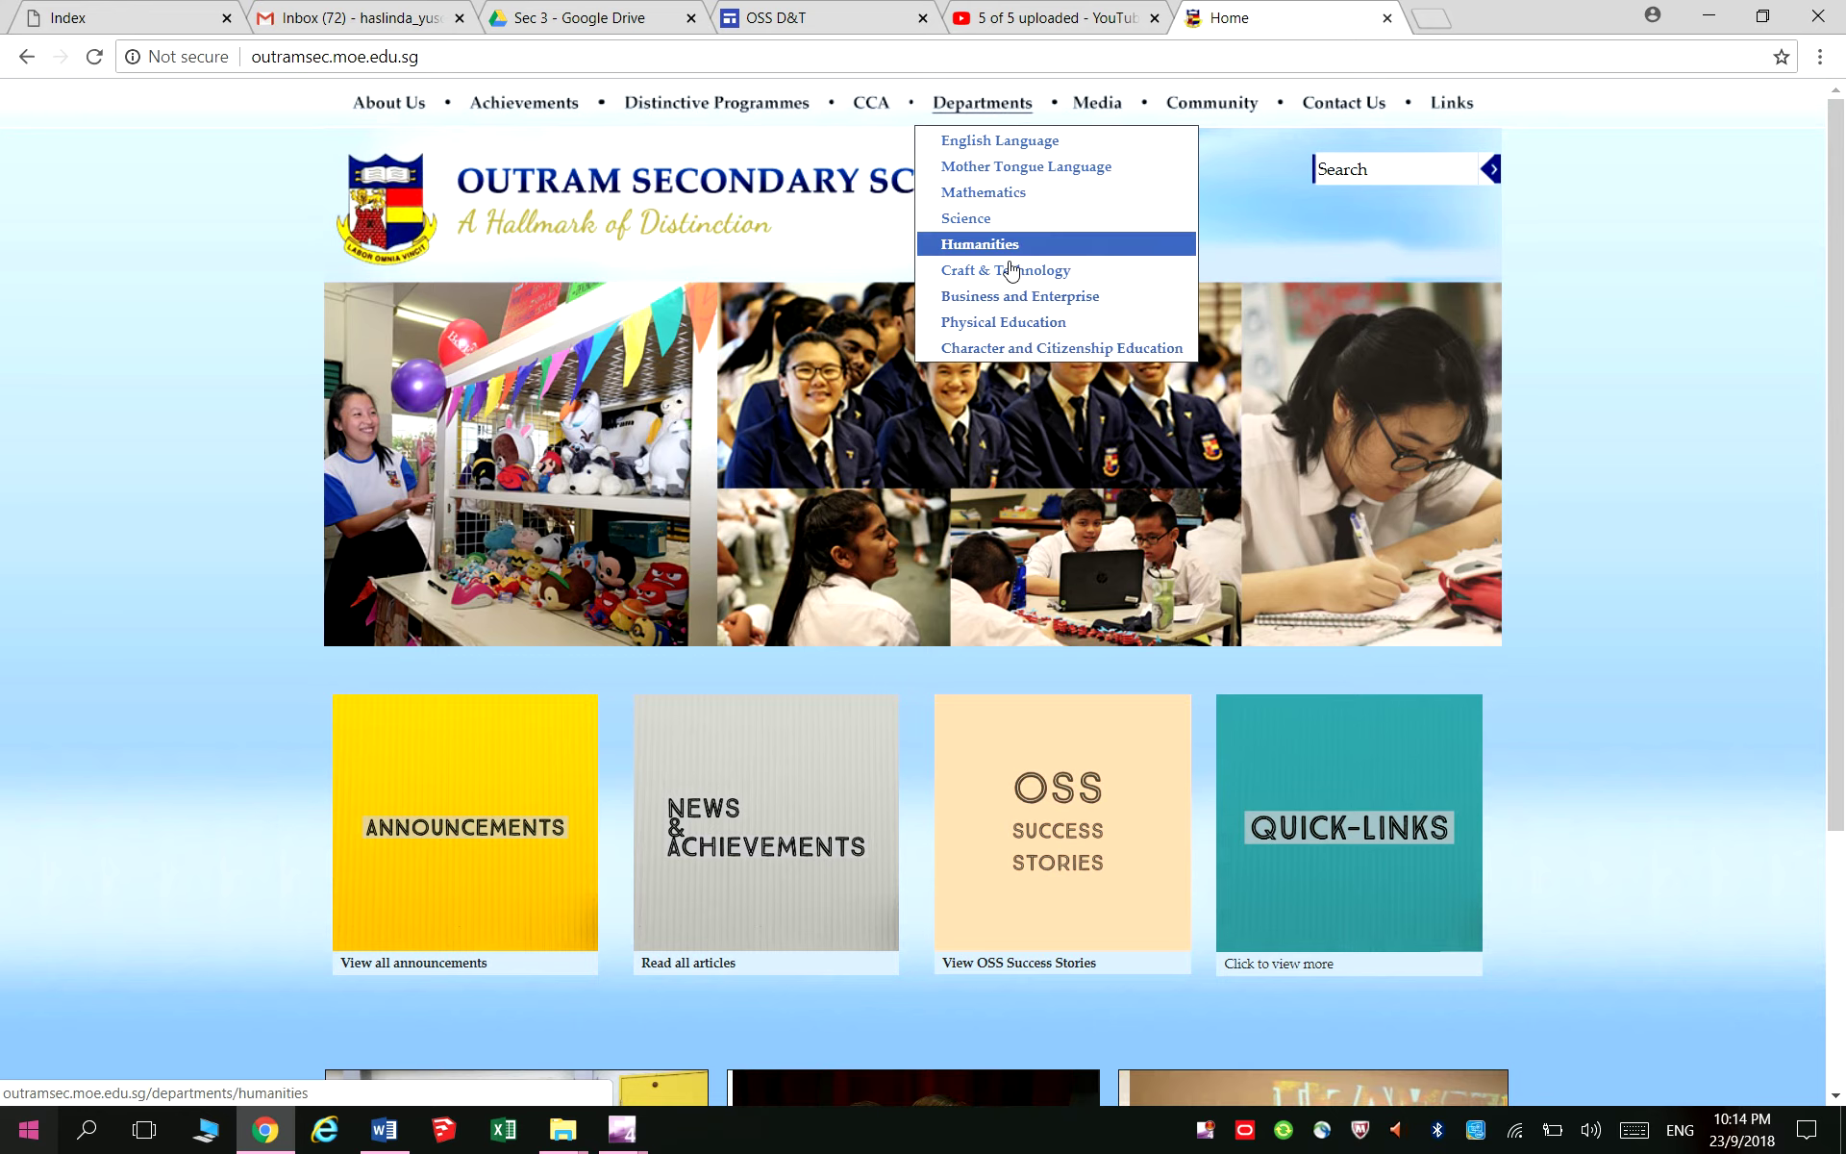
Go from the Craft & Technology department page to the OSS D&T Google Site home page
left_click(1011, 279)
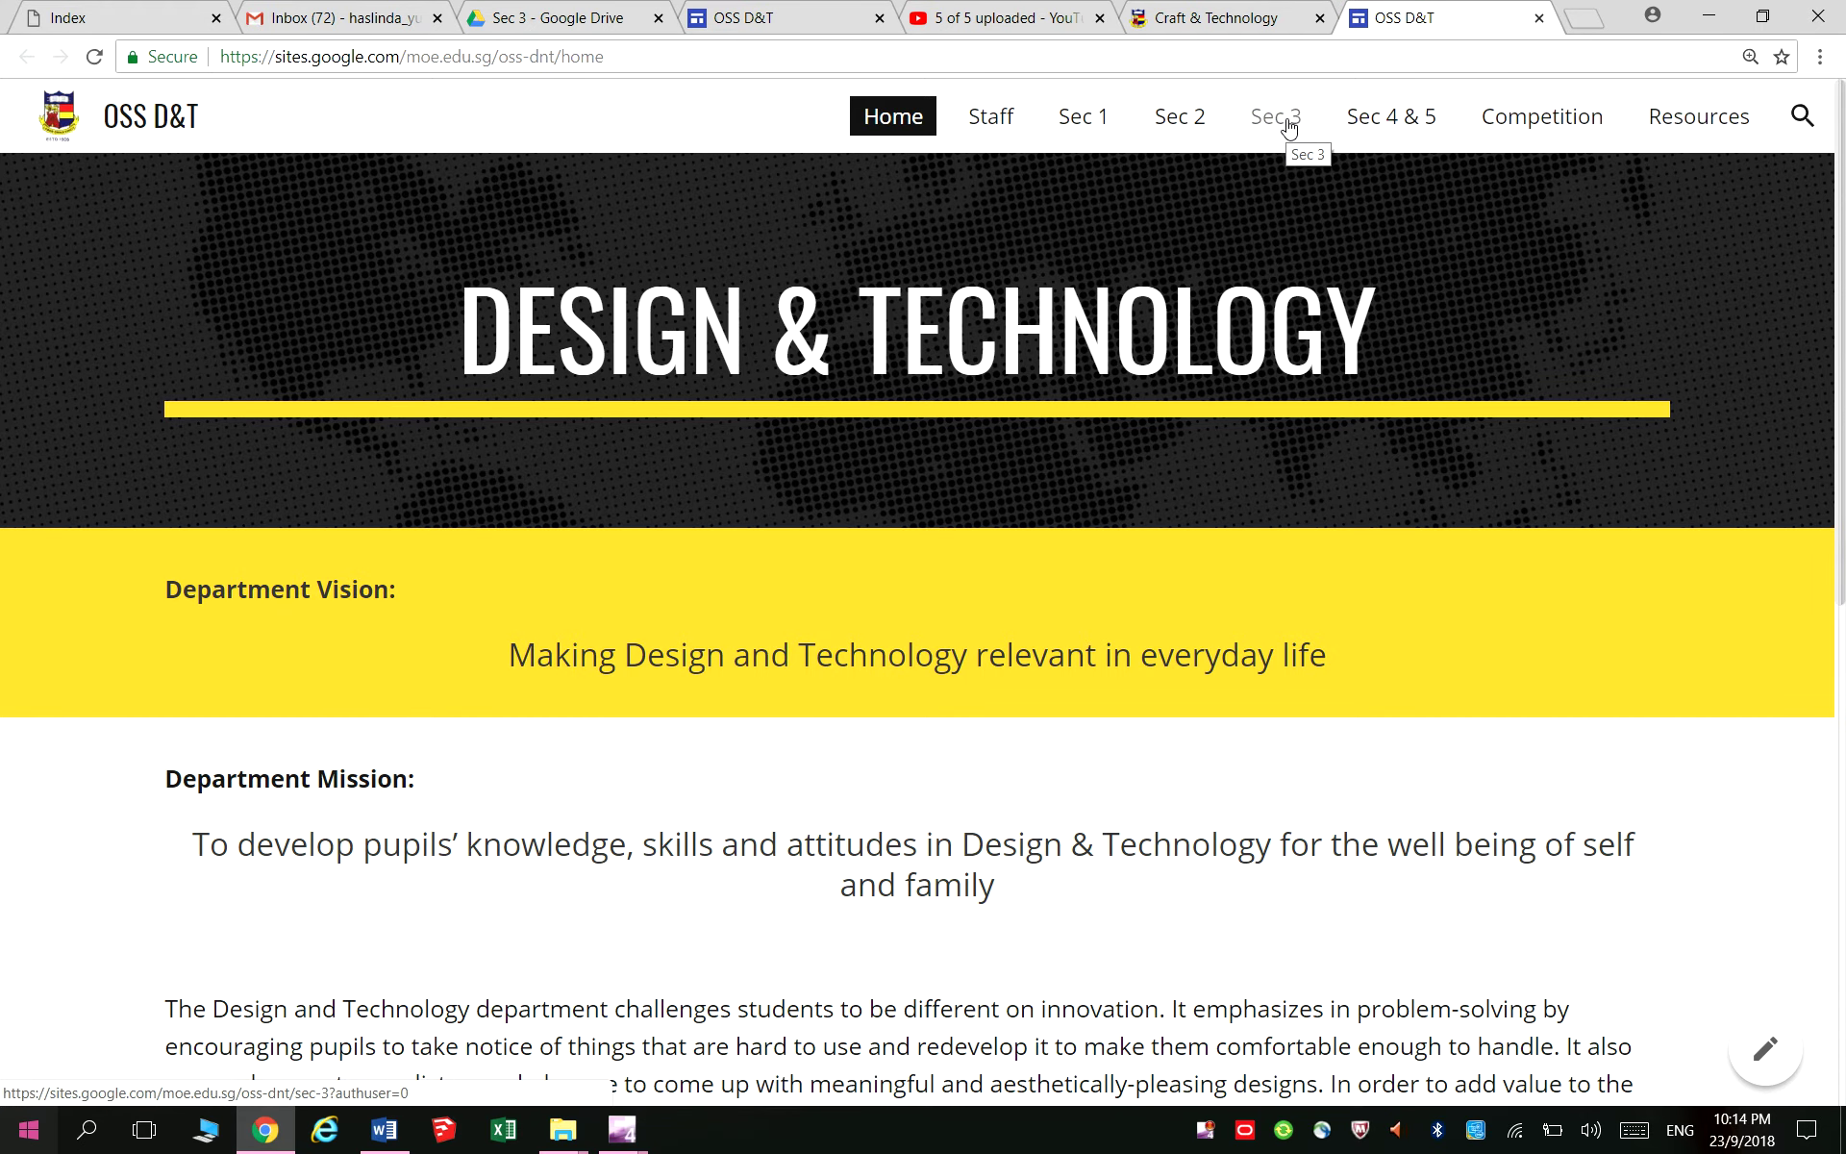
On the Sec 3 page, pop out the Vitagen Bottle Lamp presentation board template and download the .docx
left_click(1289, 128)
scroll(1305, 618, "down", 4)
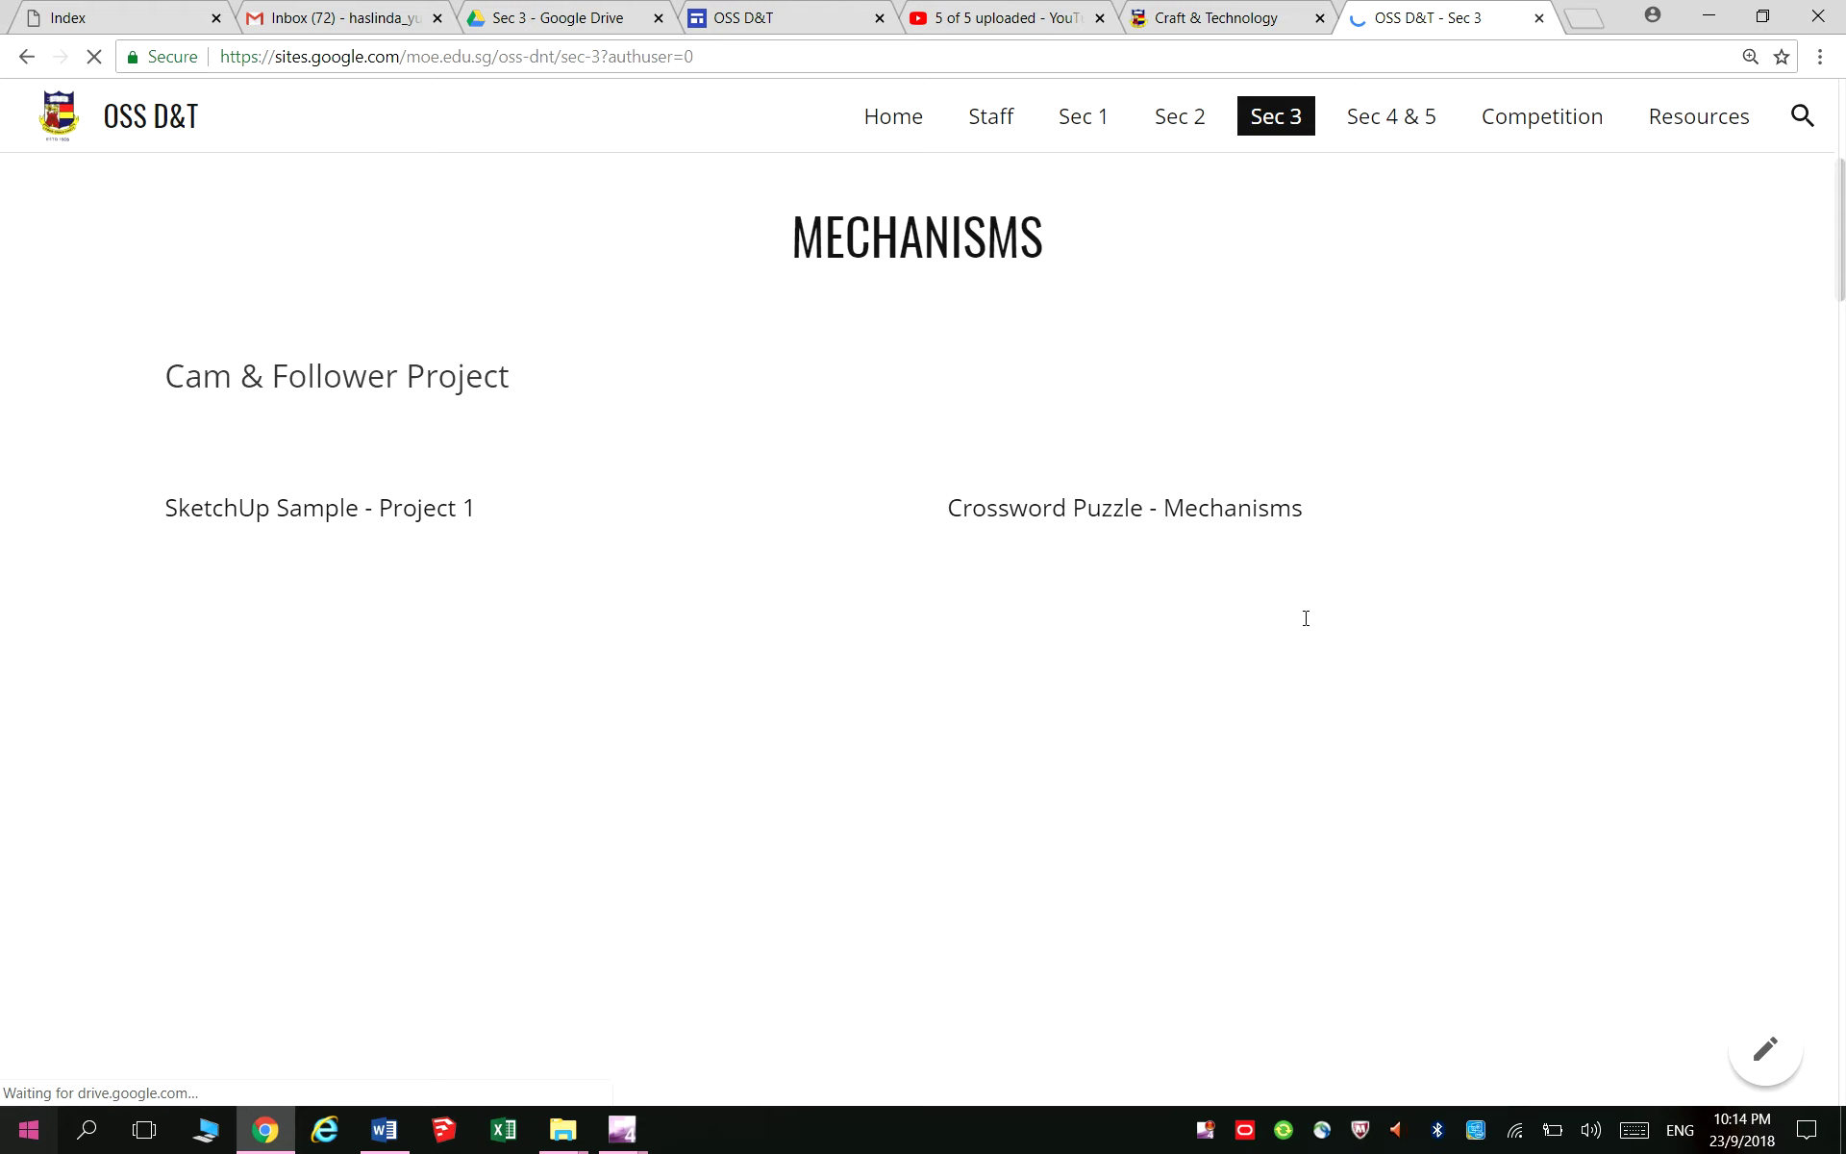
scroll(1306, 618, "down", 1)
scroll(1305, 620, "down", 4)
scroll(649, 620, "down", 3)
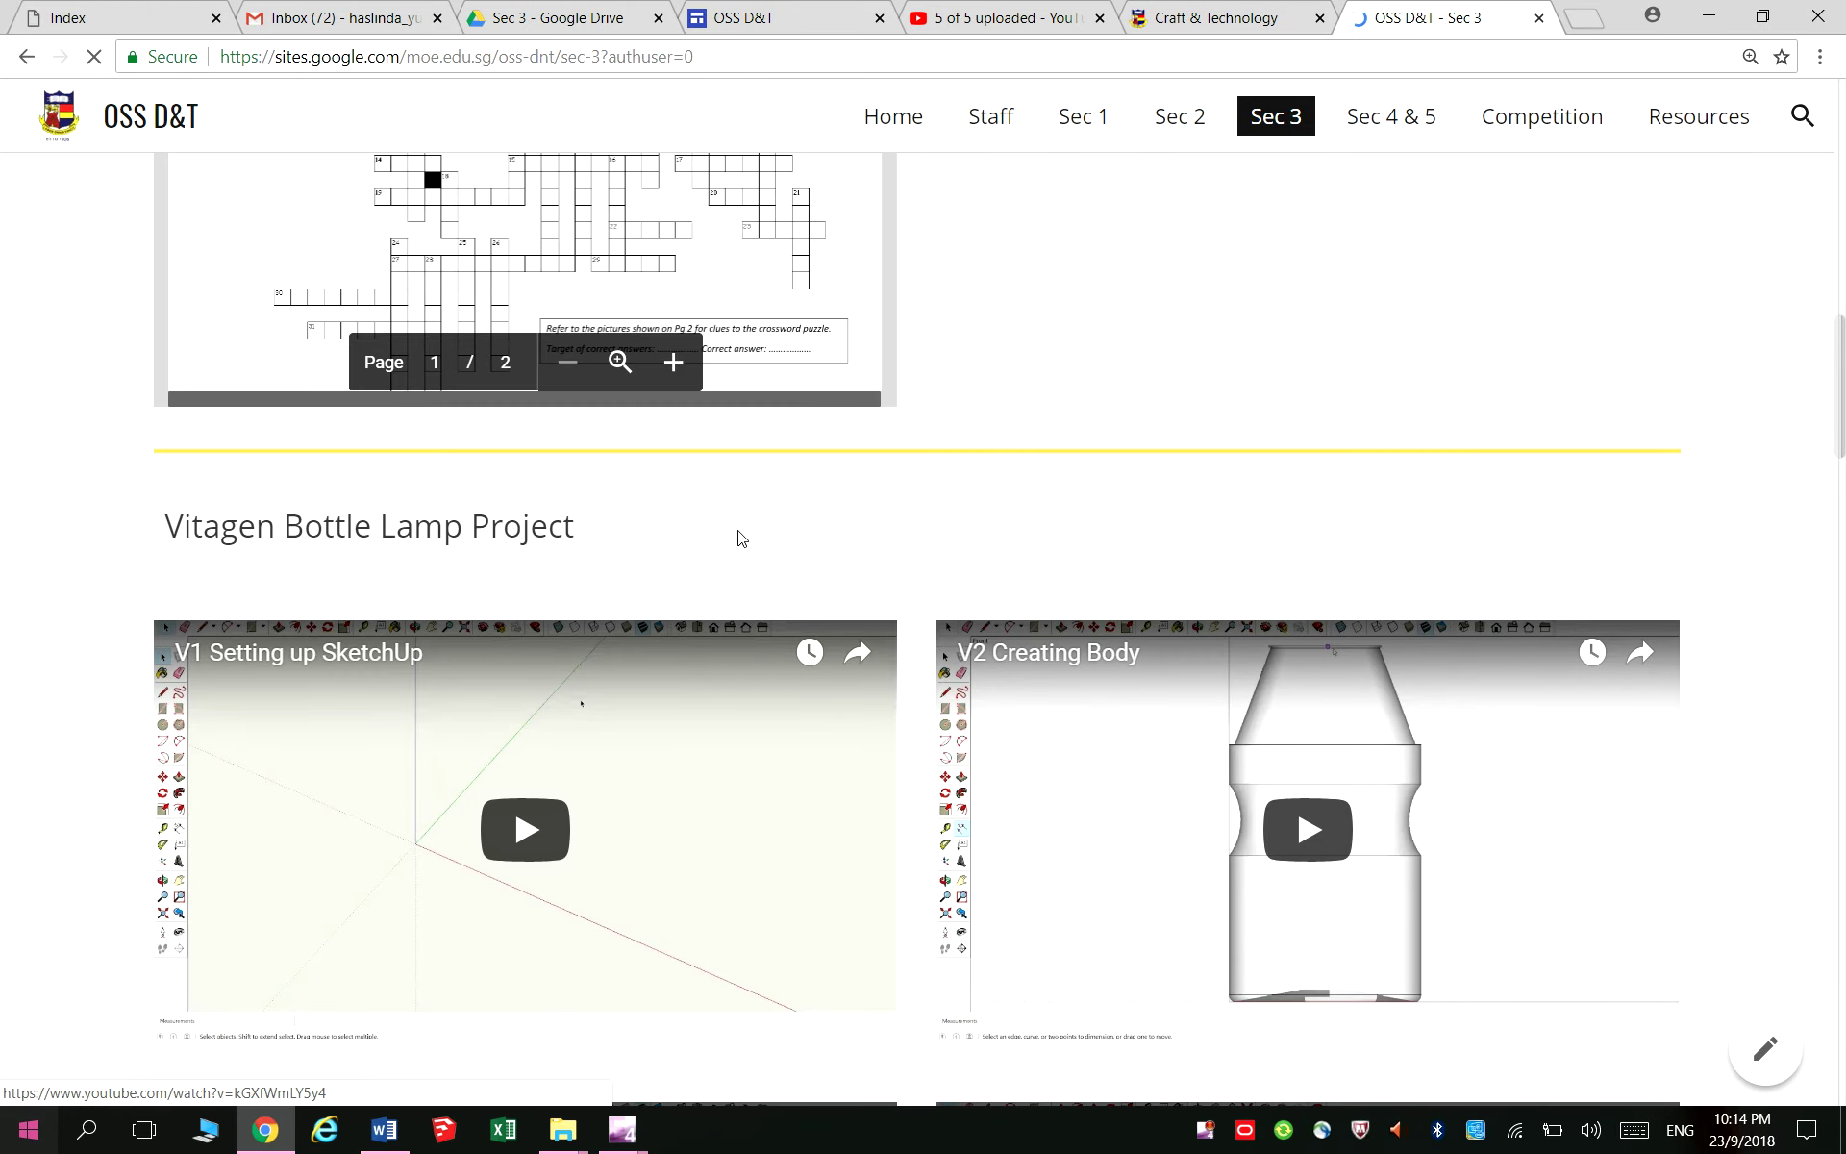
scroll(1496, 877, "down", 2)
scroll(1496, 877, "down", 2)
scroll(1217, 718, "down", 3)
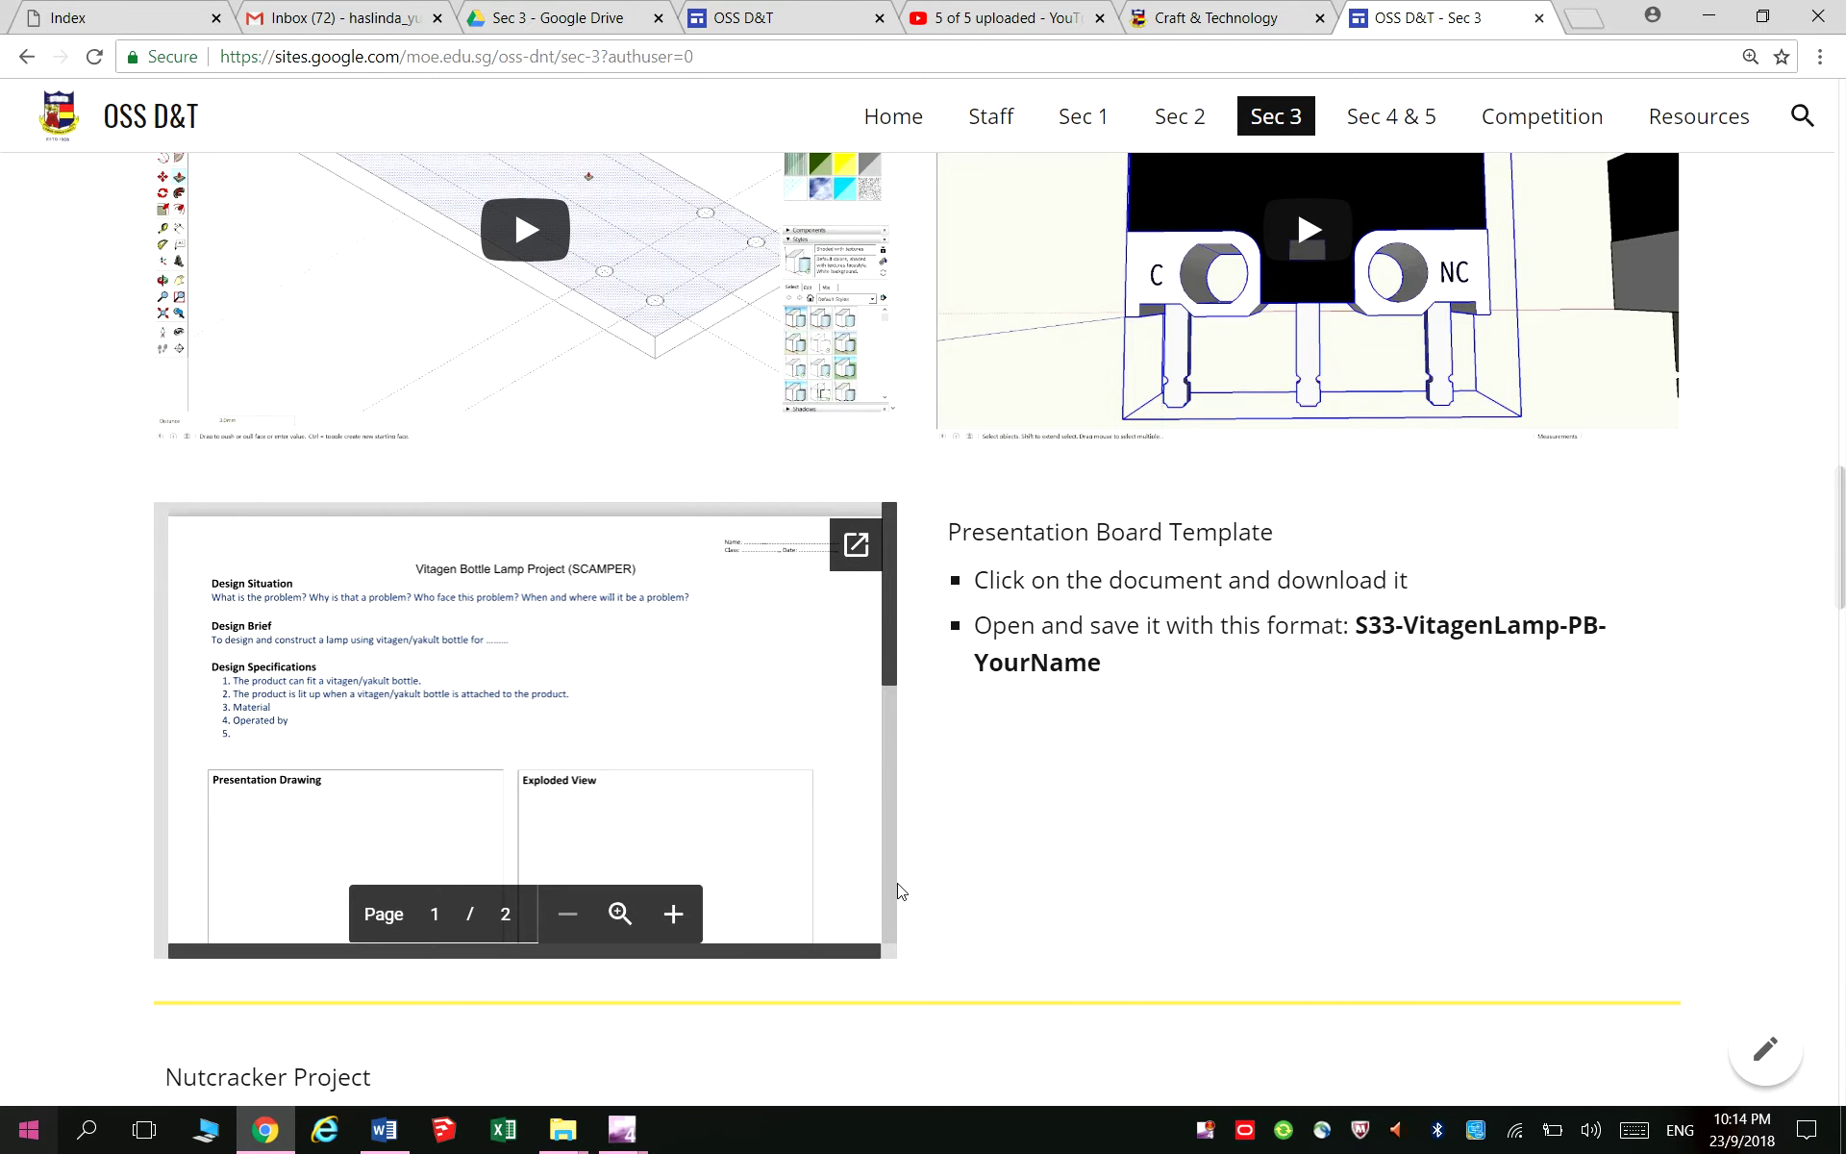
left_click(855, 547)
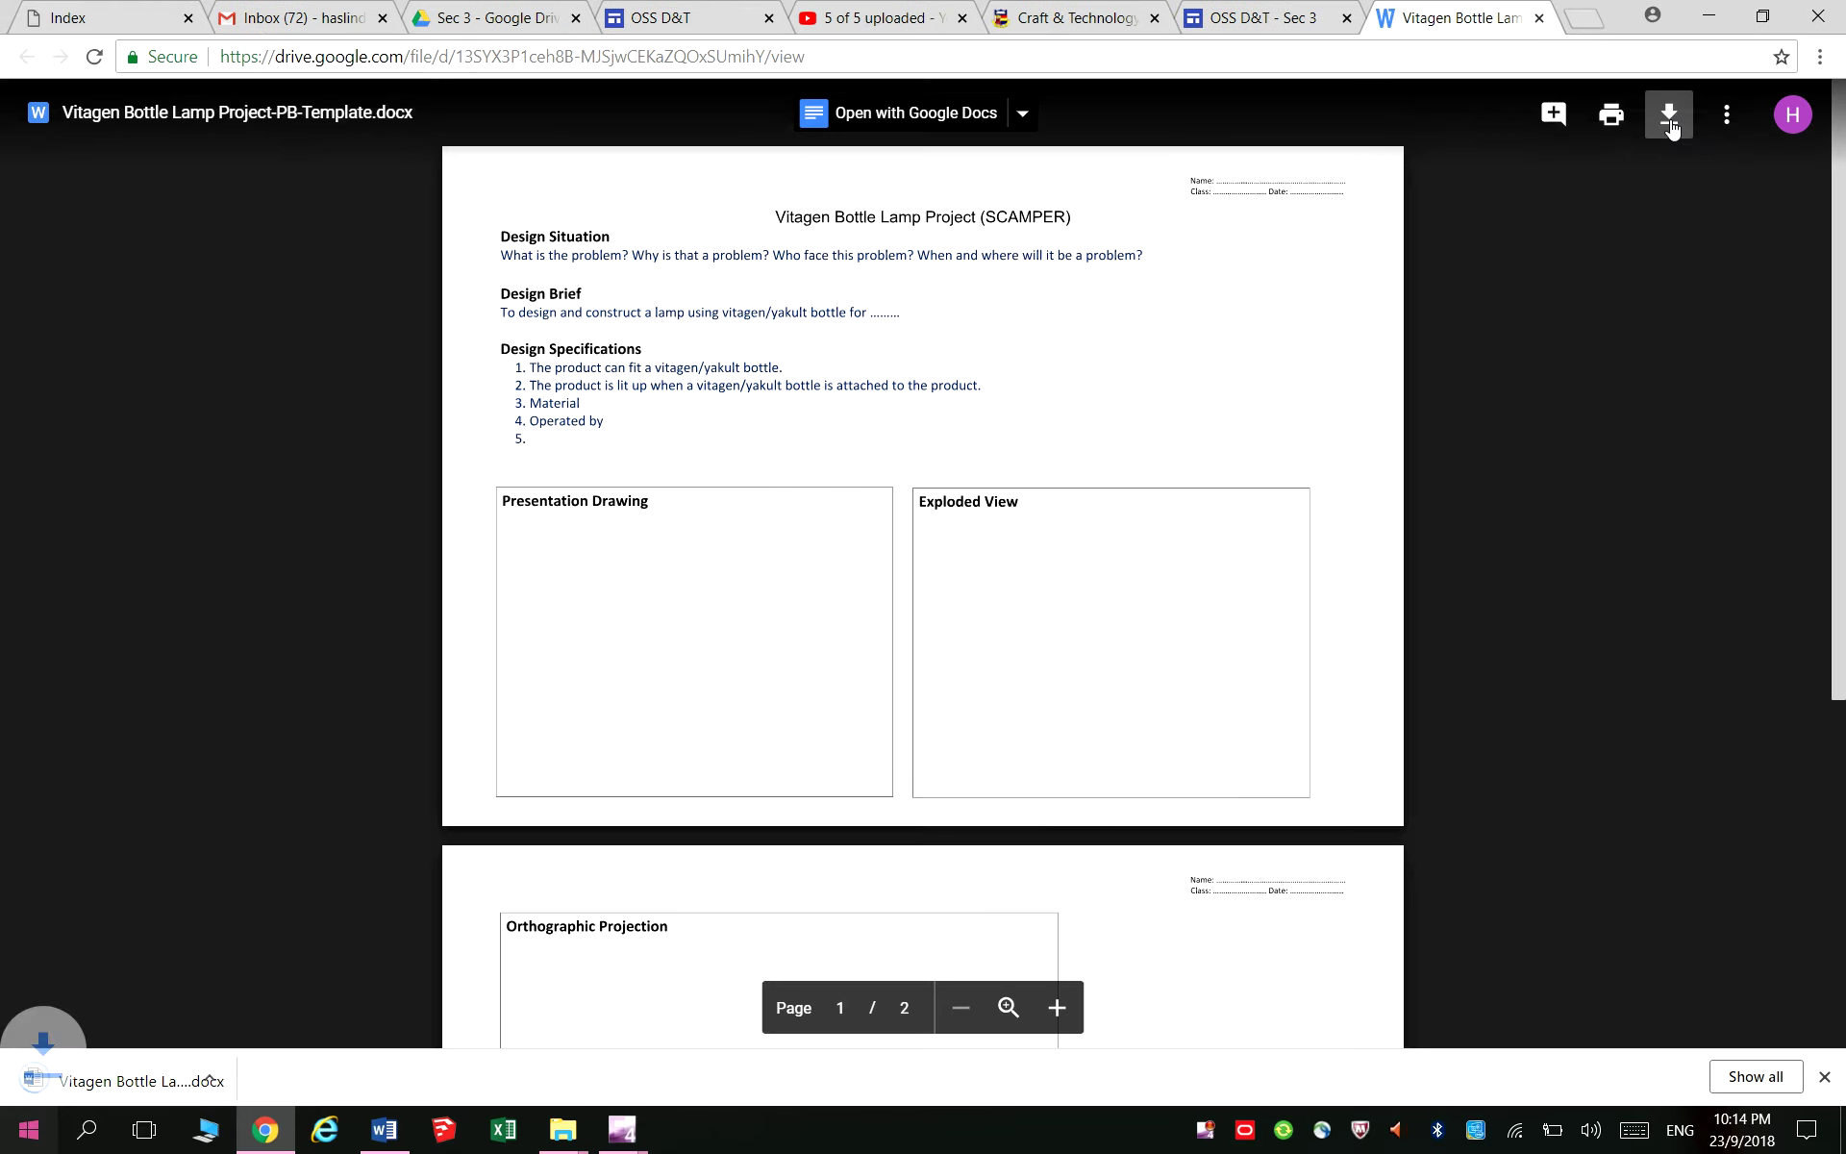
Open the downloaded template, enable editing, and Save As into D:\DnT\2018\Sec3\Project 2 - Vitagen Lamp
left_click(53, 1078)
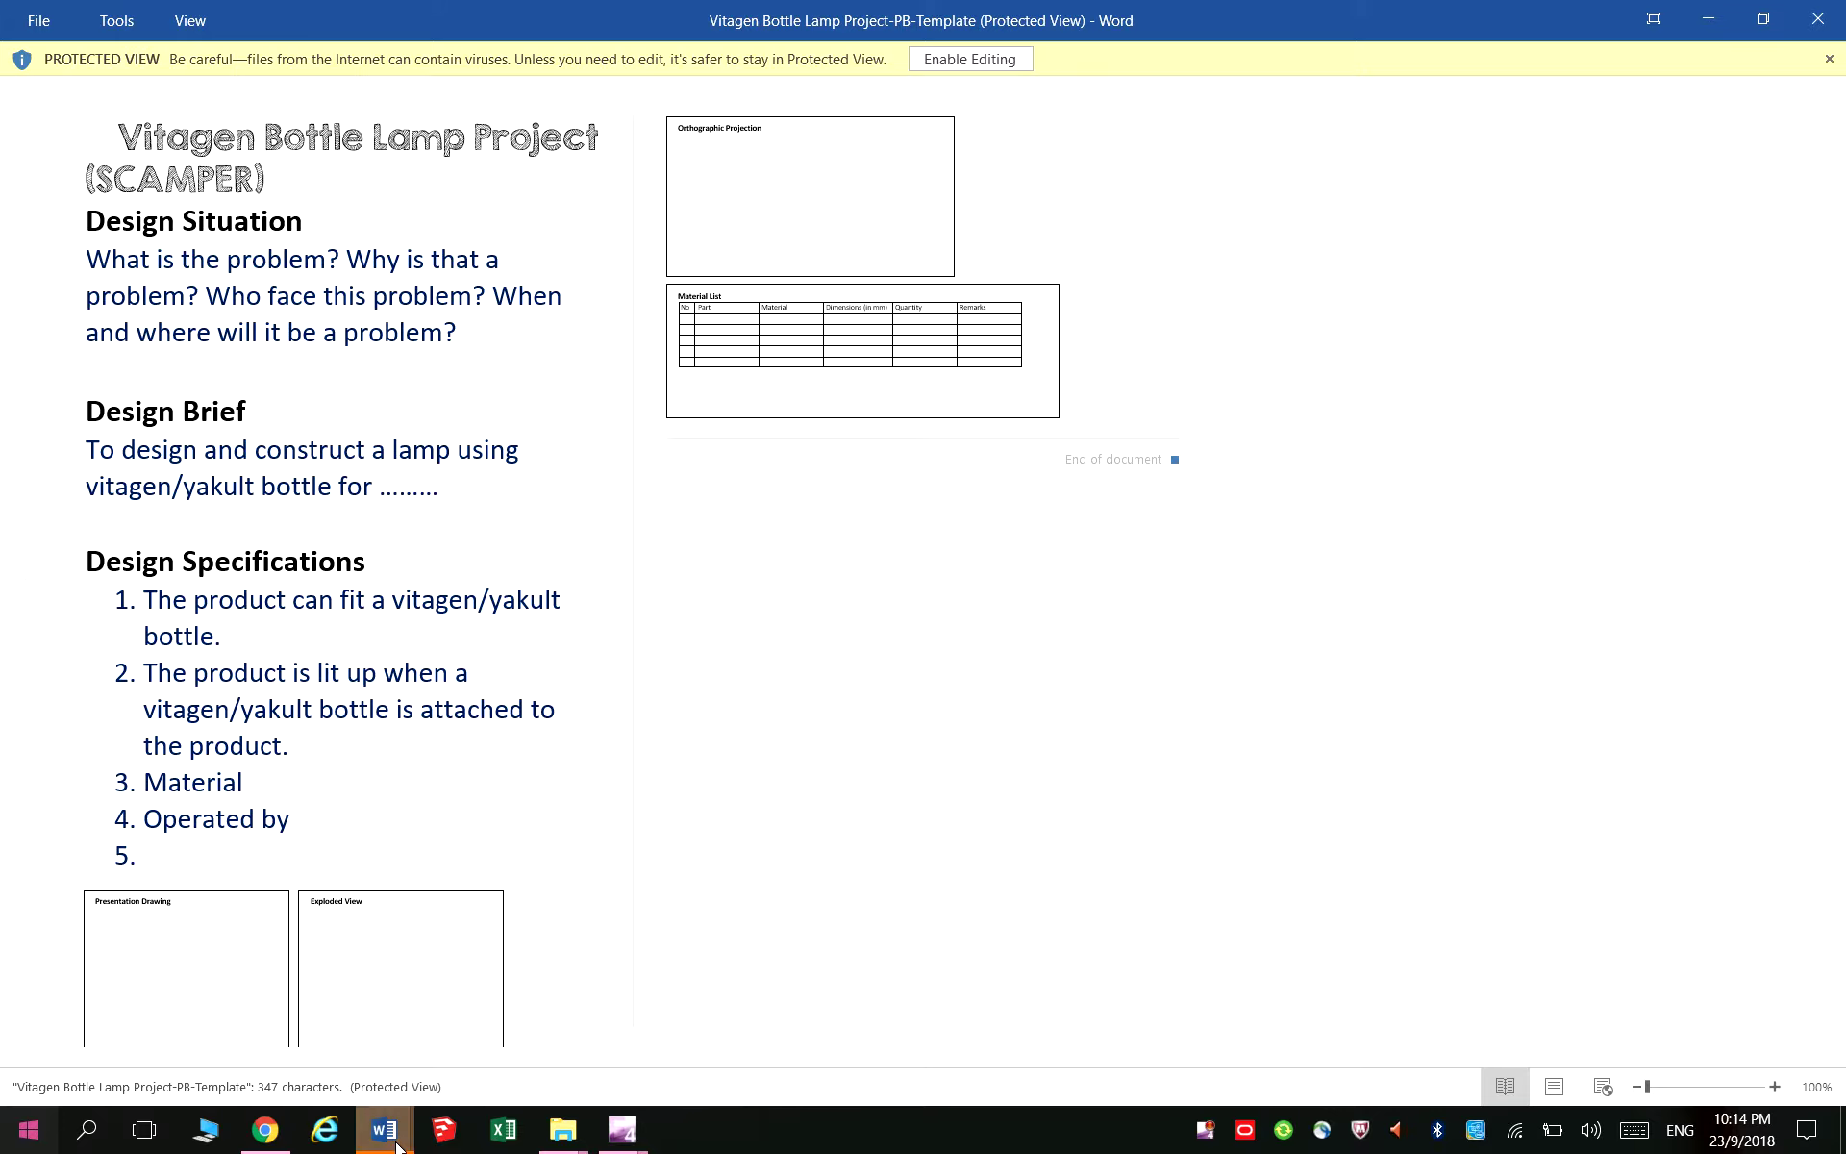
left_click(919, 58)
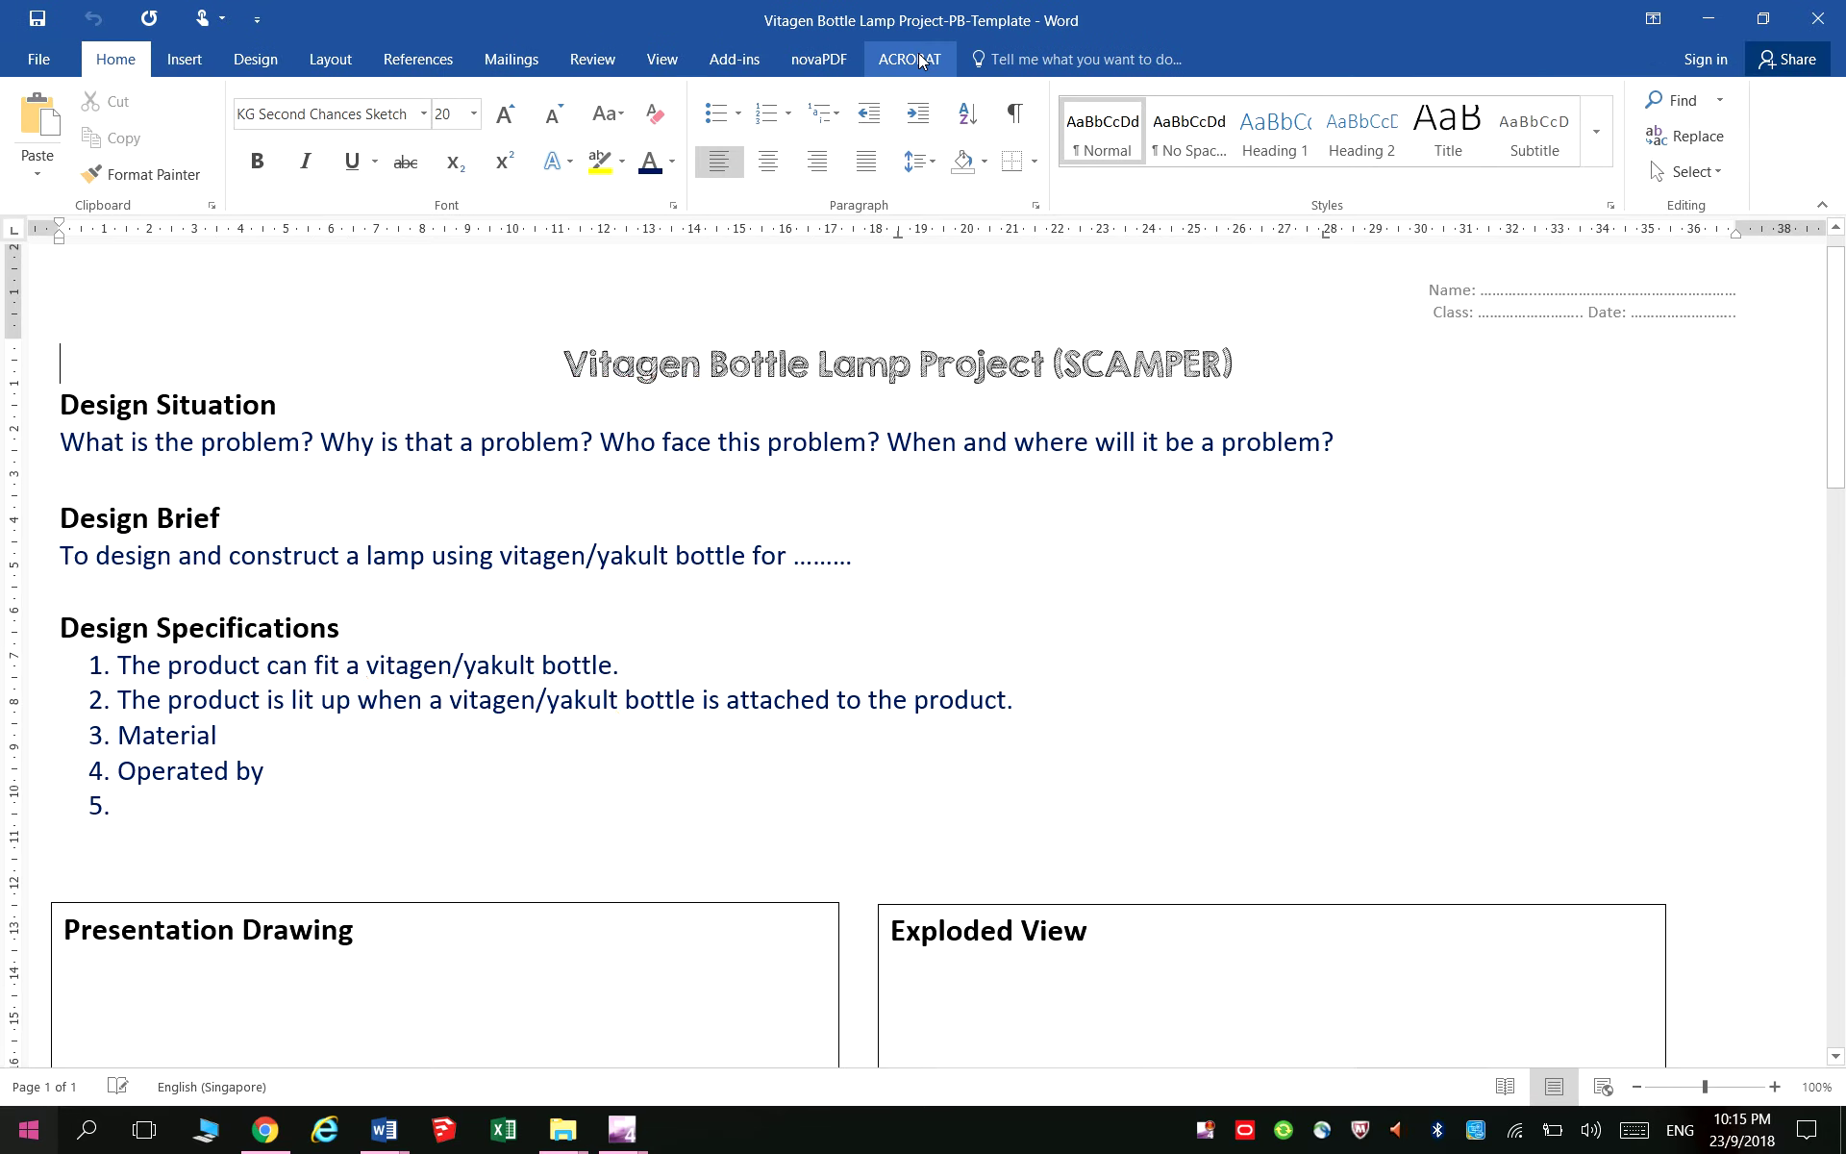
left_click(44, 61)
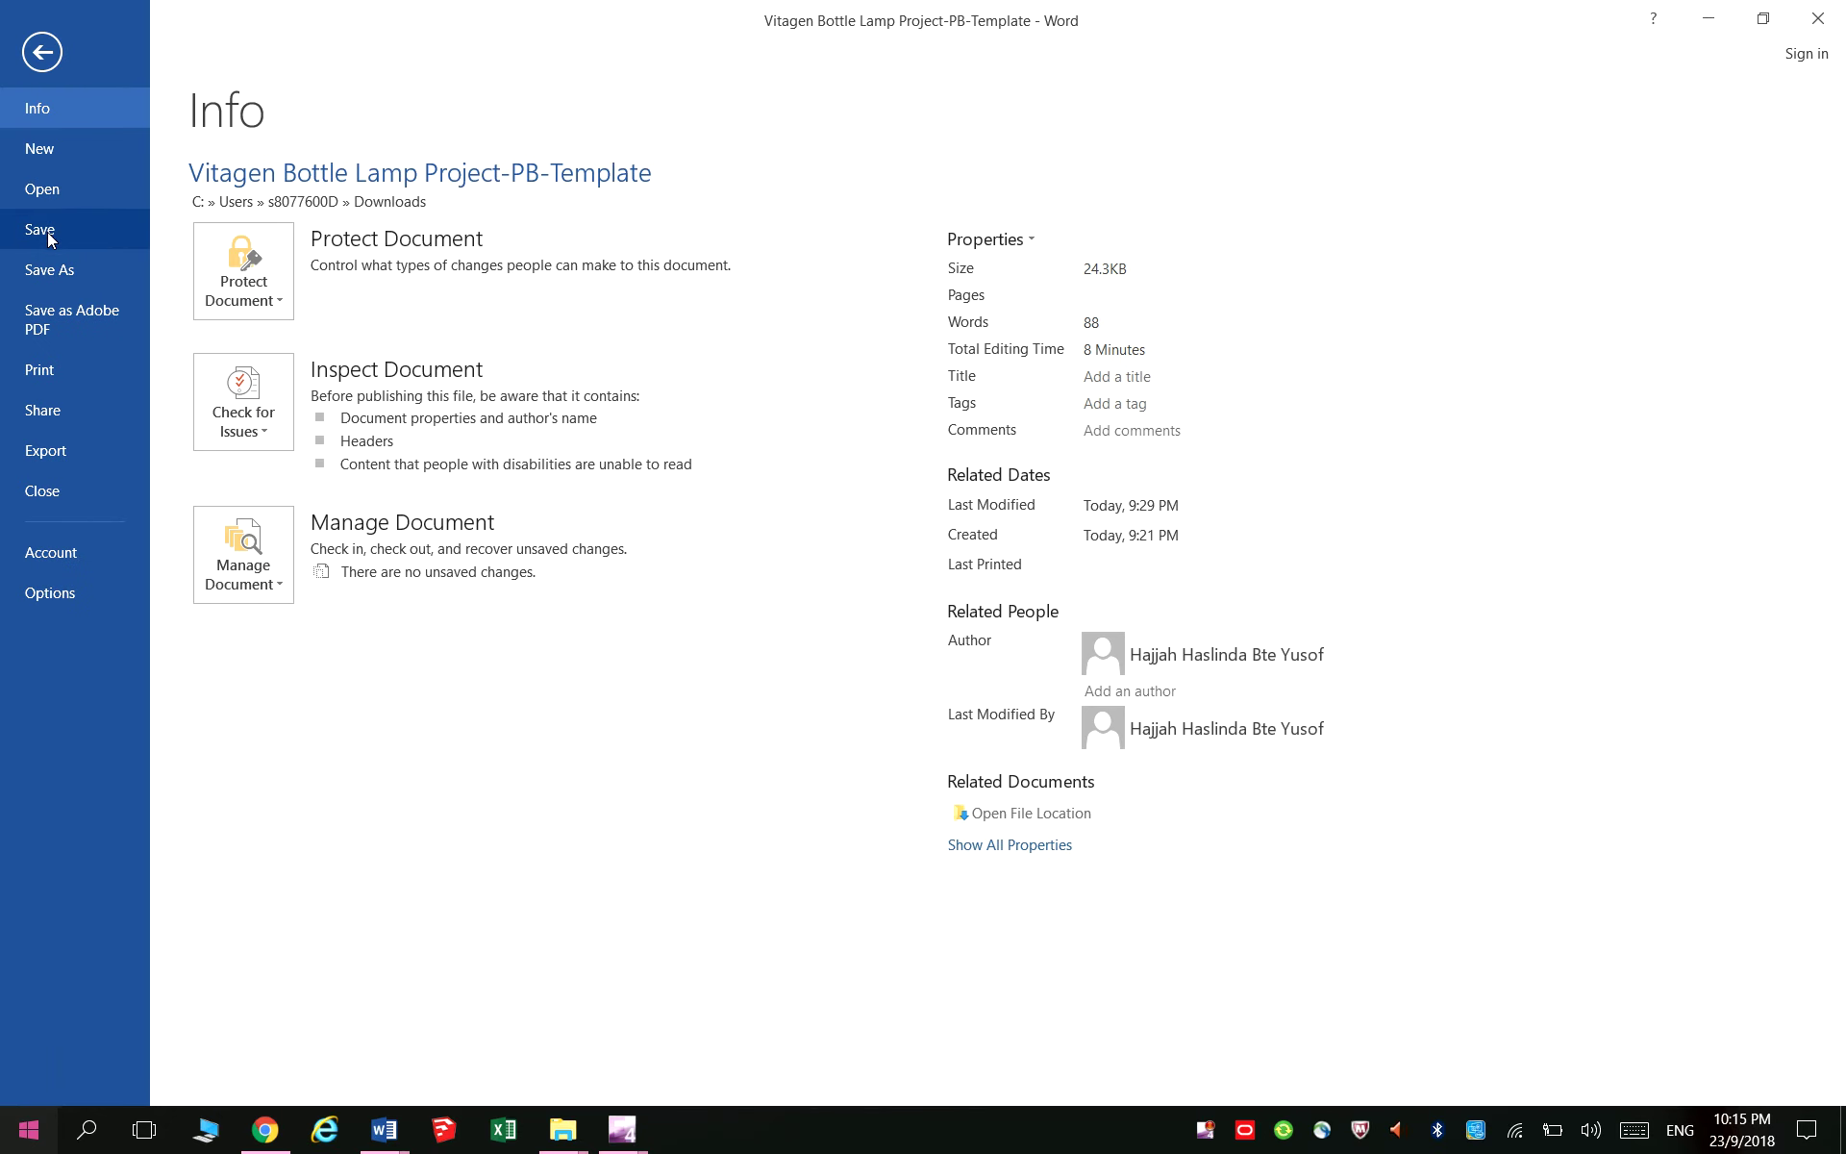
left_click(49, 270)
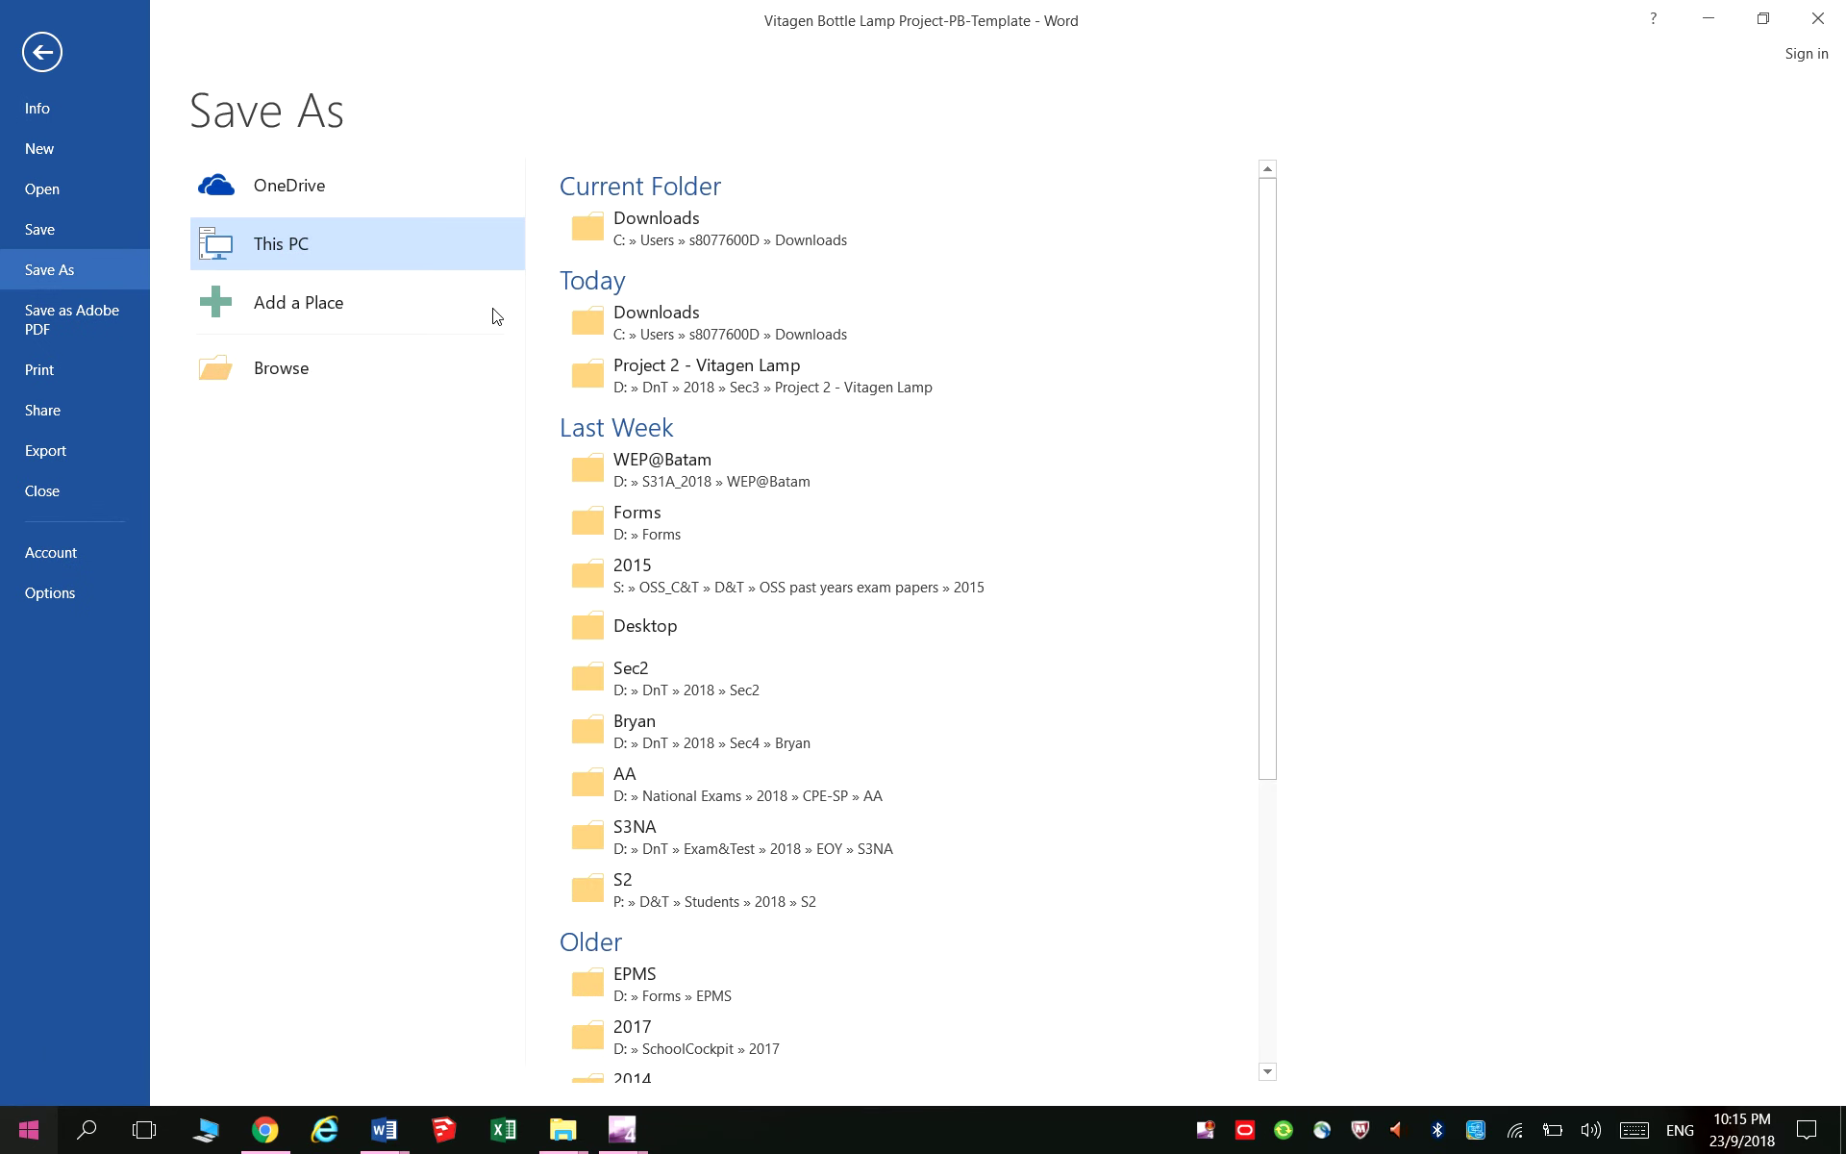
left_click(399, 385)
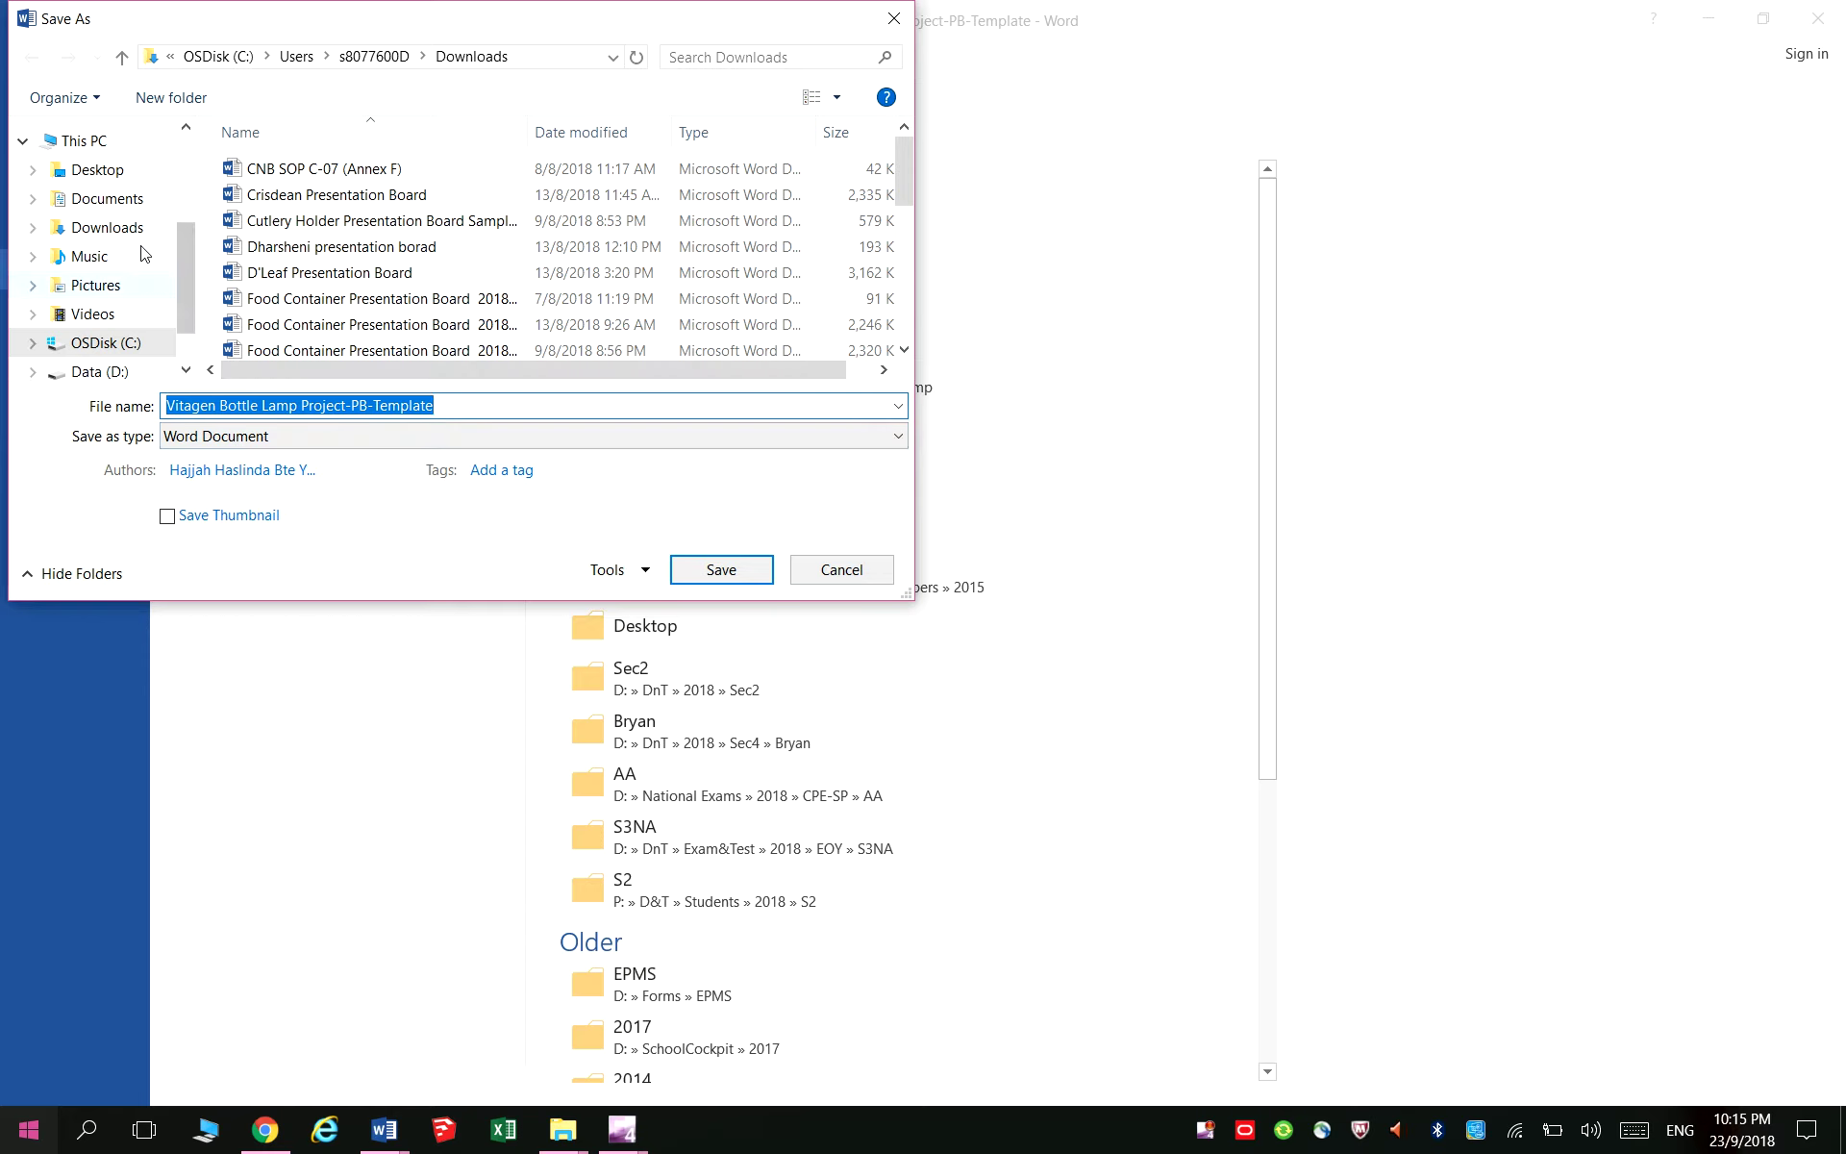
left_click(104, 372)
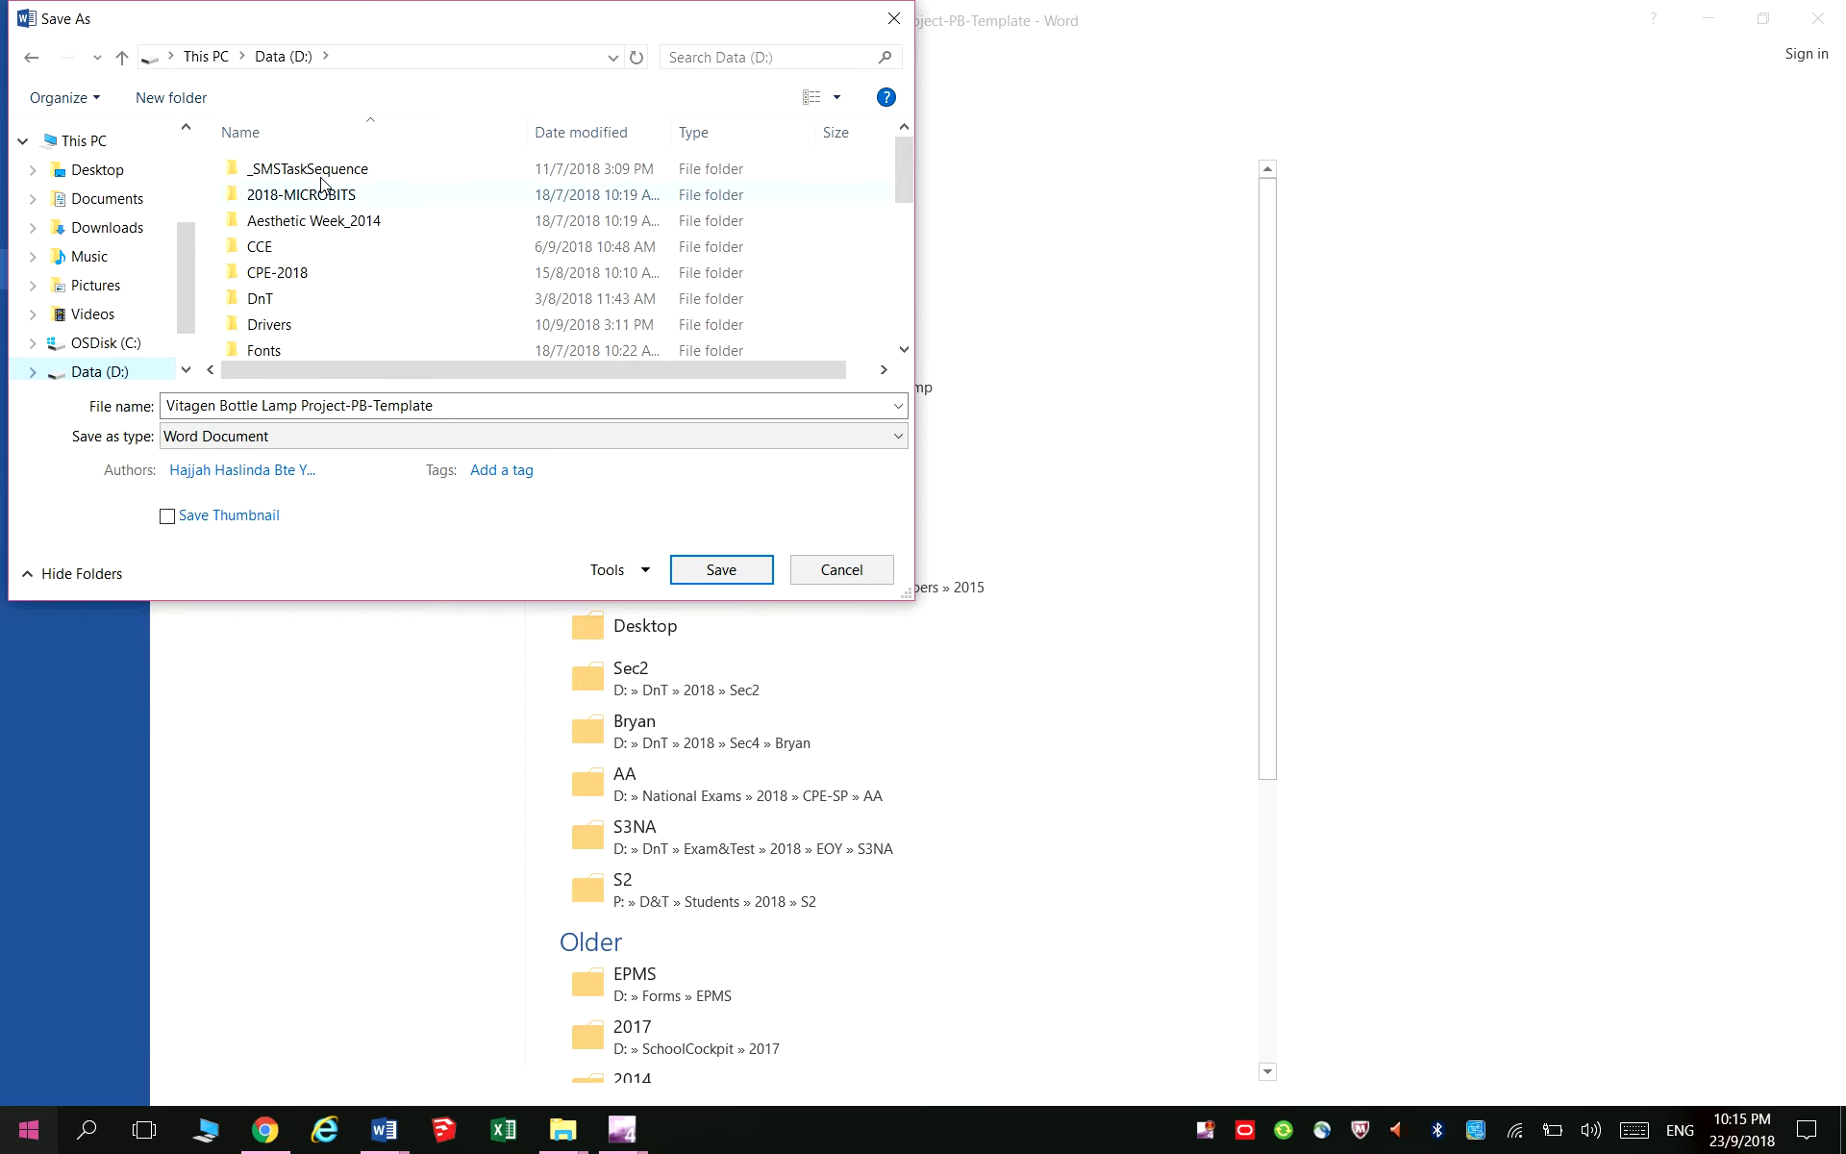
double_click(261, 299)
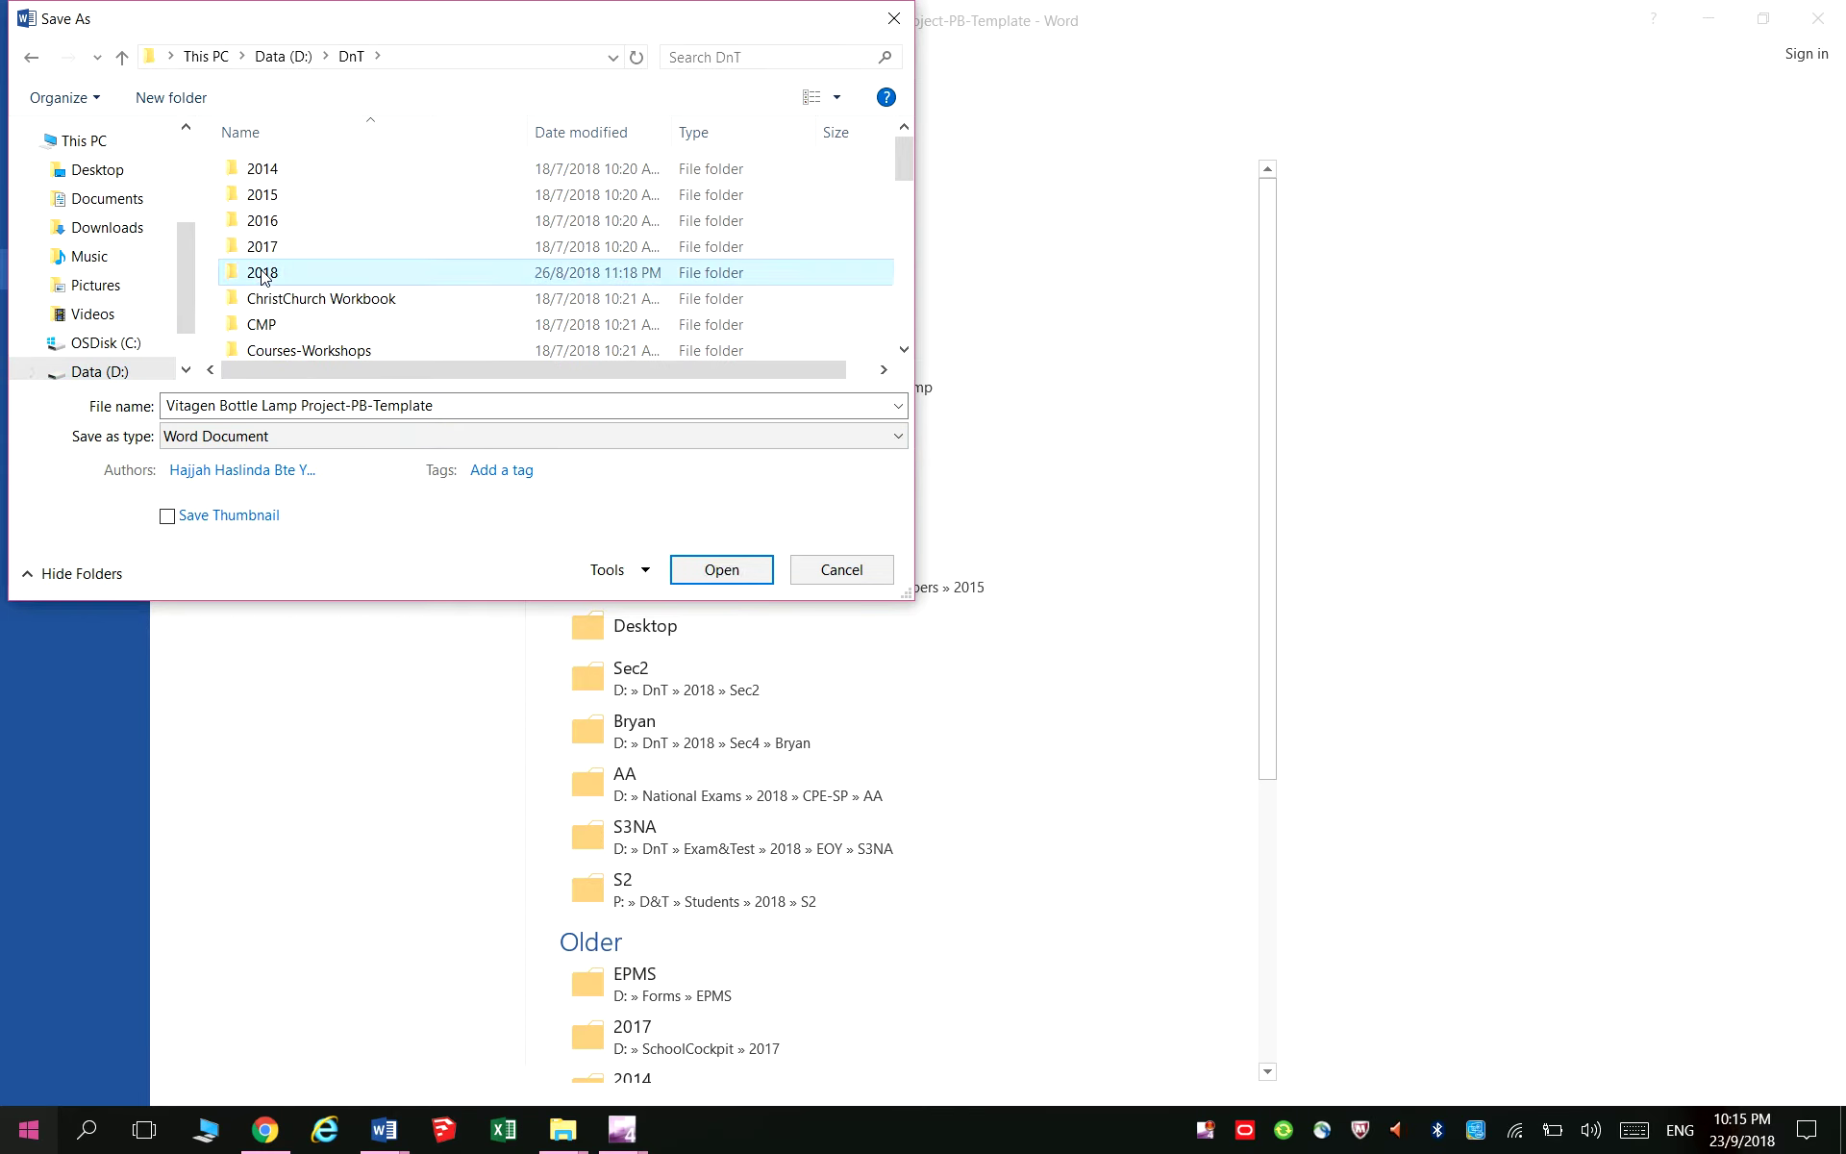
double_click(261, 272)
double_click(259, 221)
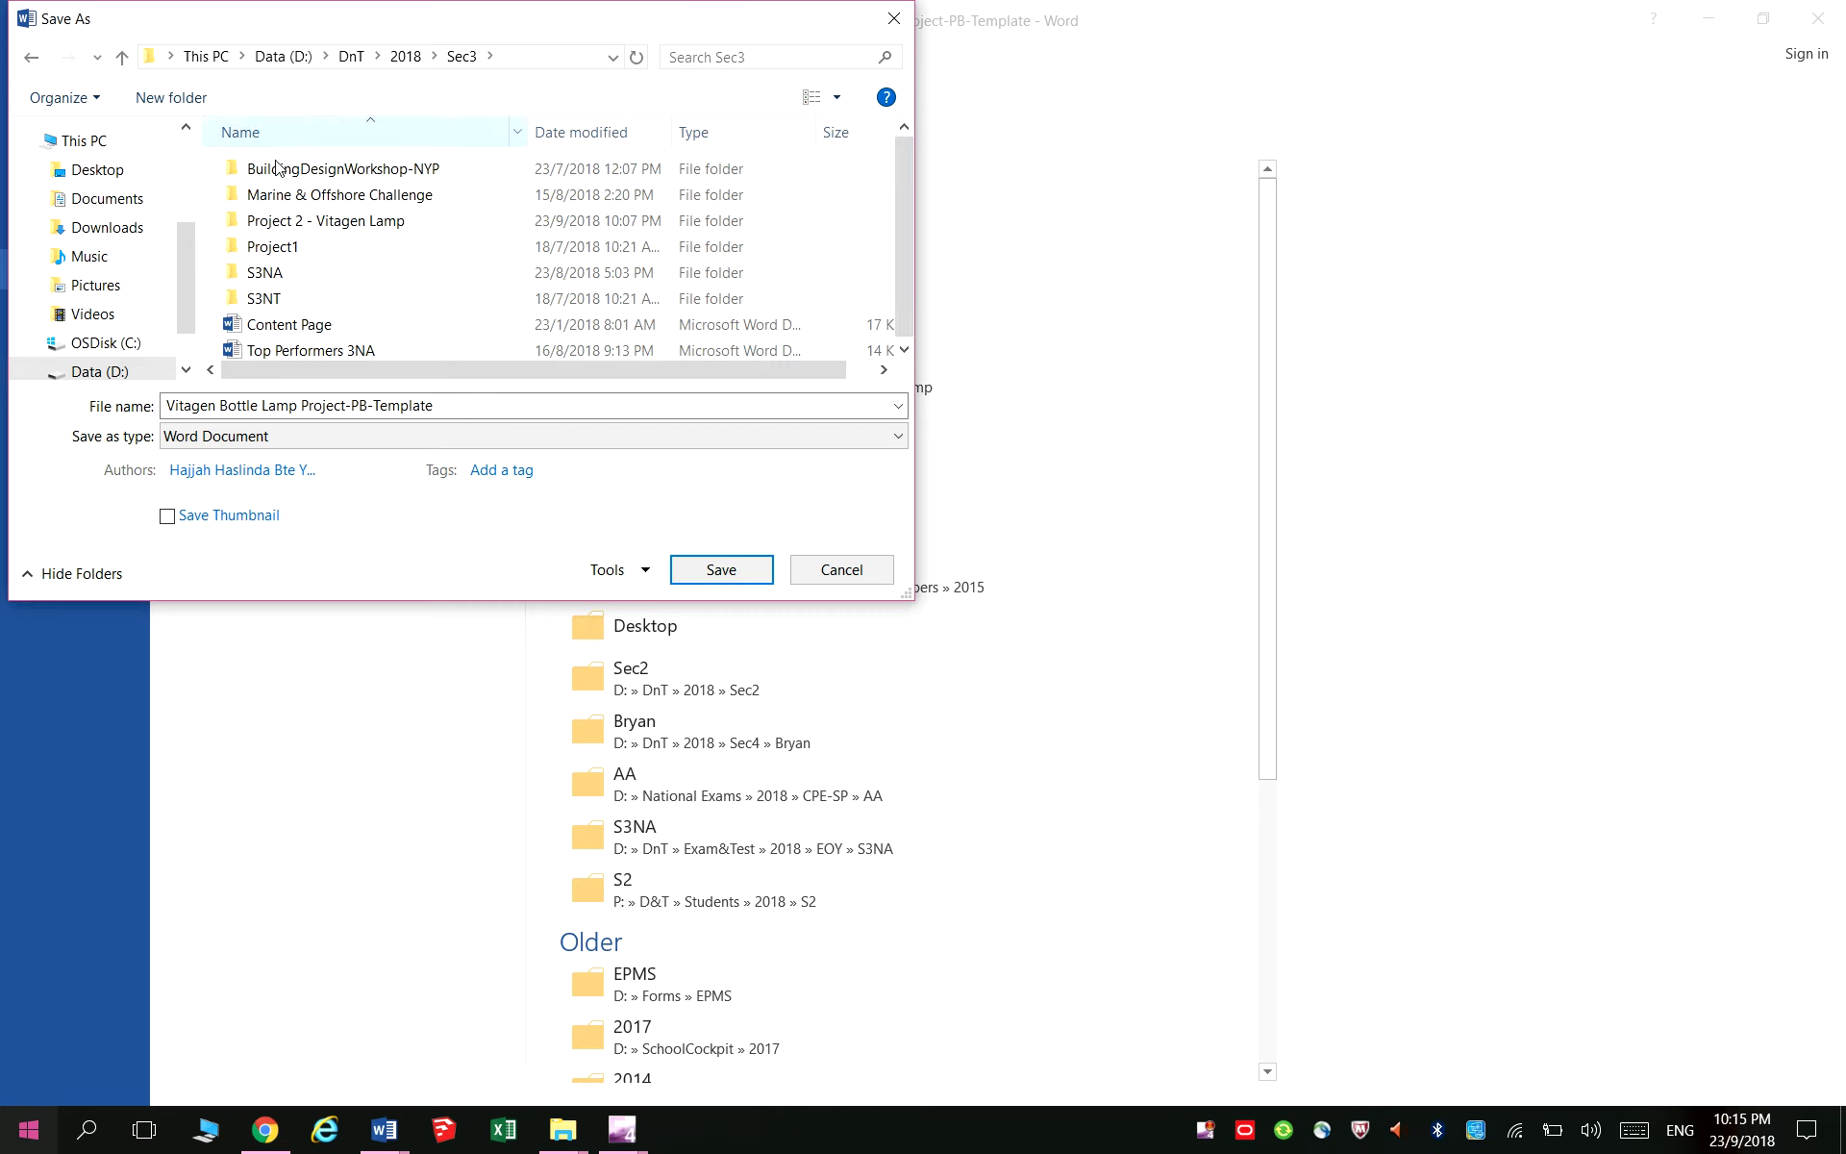
double_click(275, 220)
Name the file 'S33-Vitagen Bottle Lamp Project-PB-YourName' and save it
left_click(263, 411)
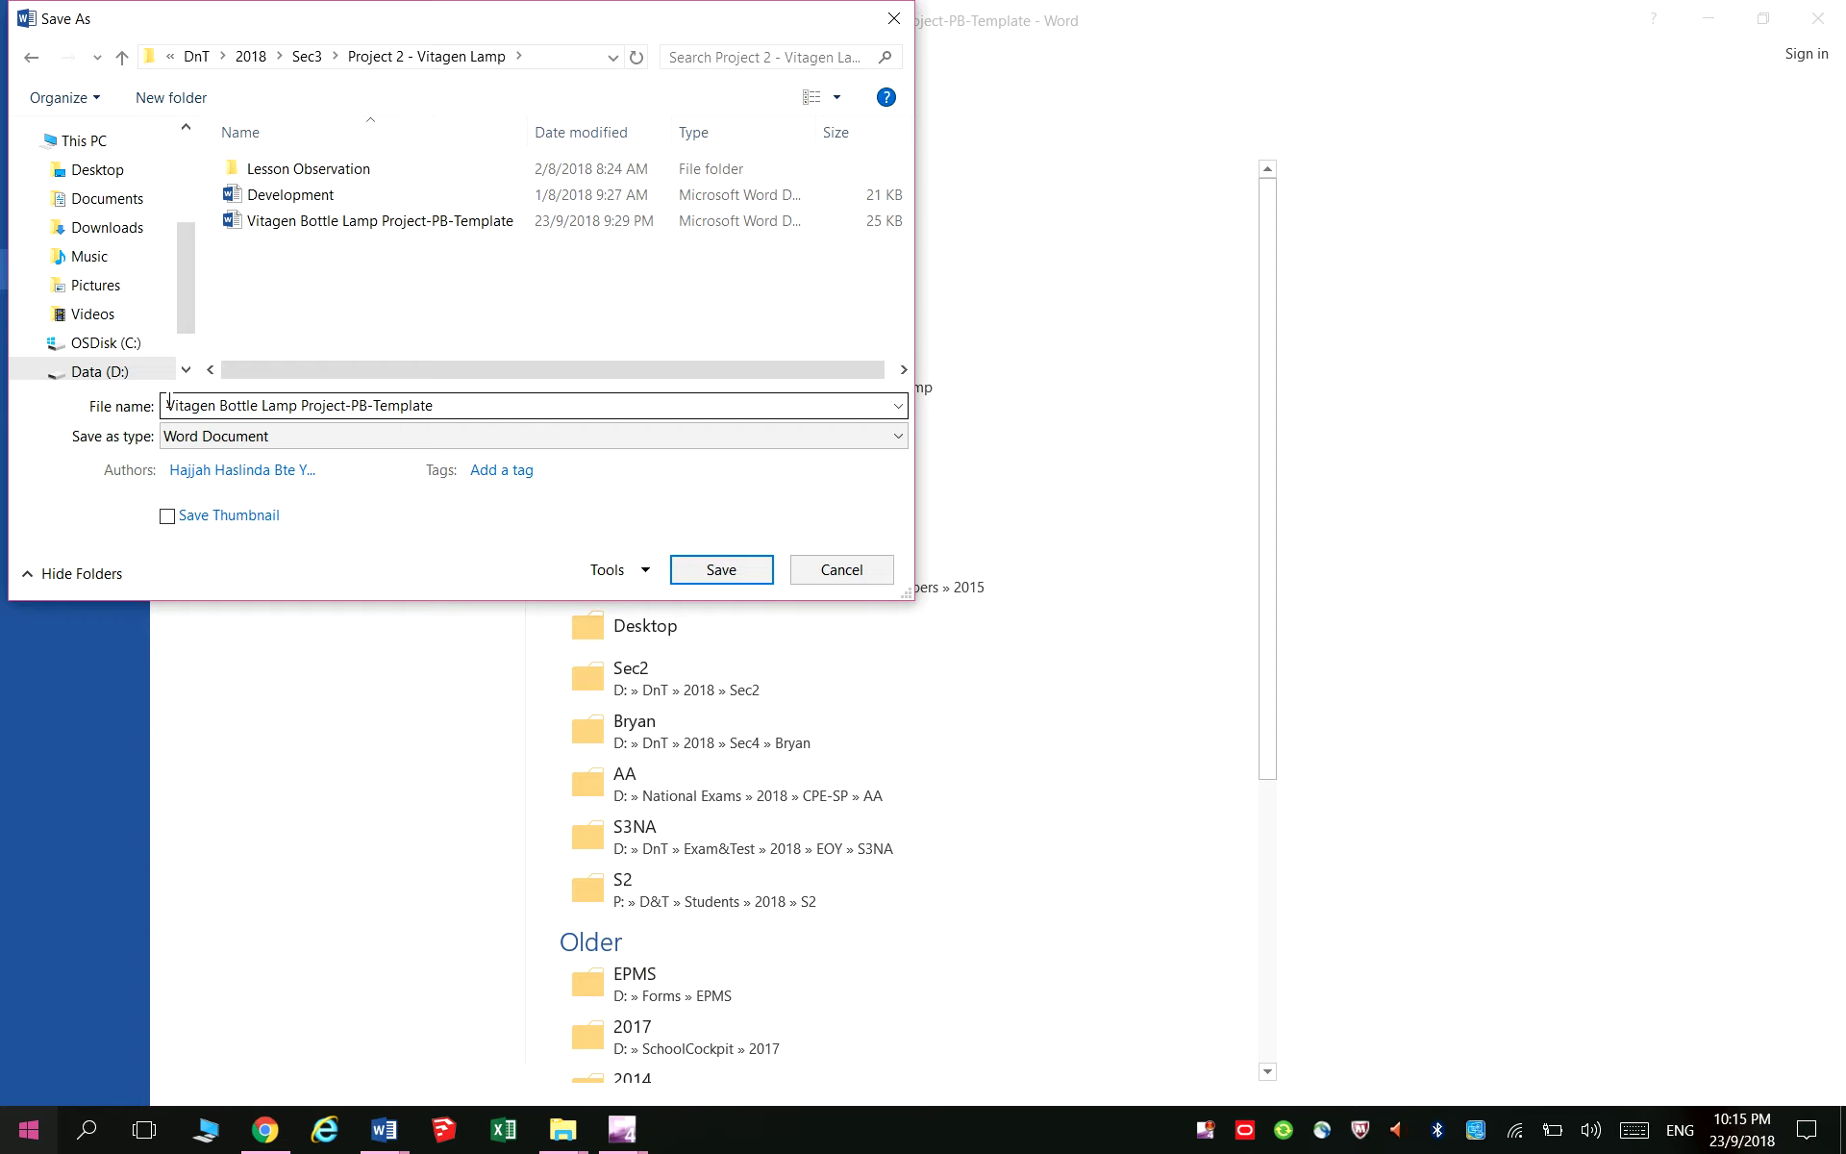
key("ctrl+a")
key("End")
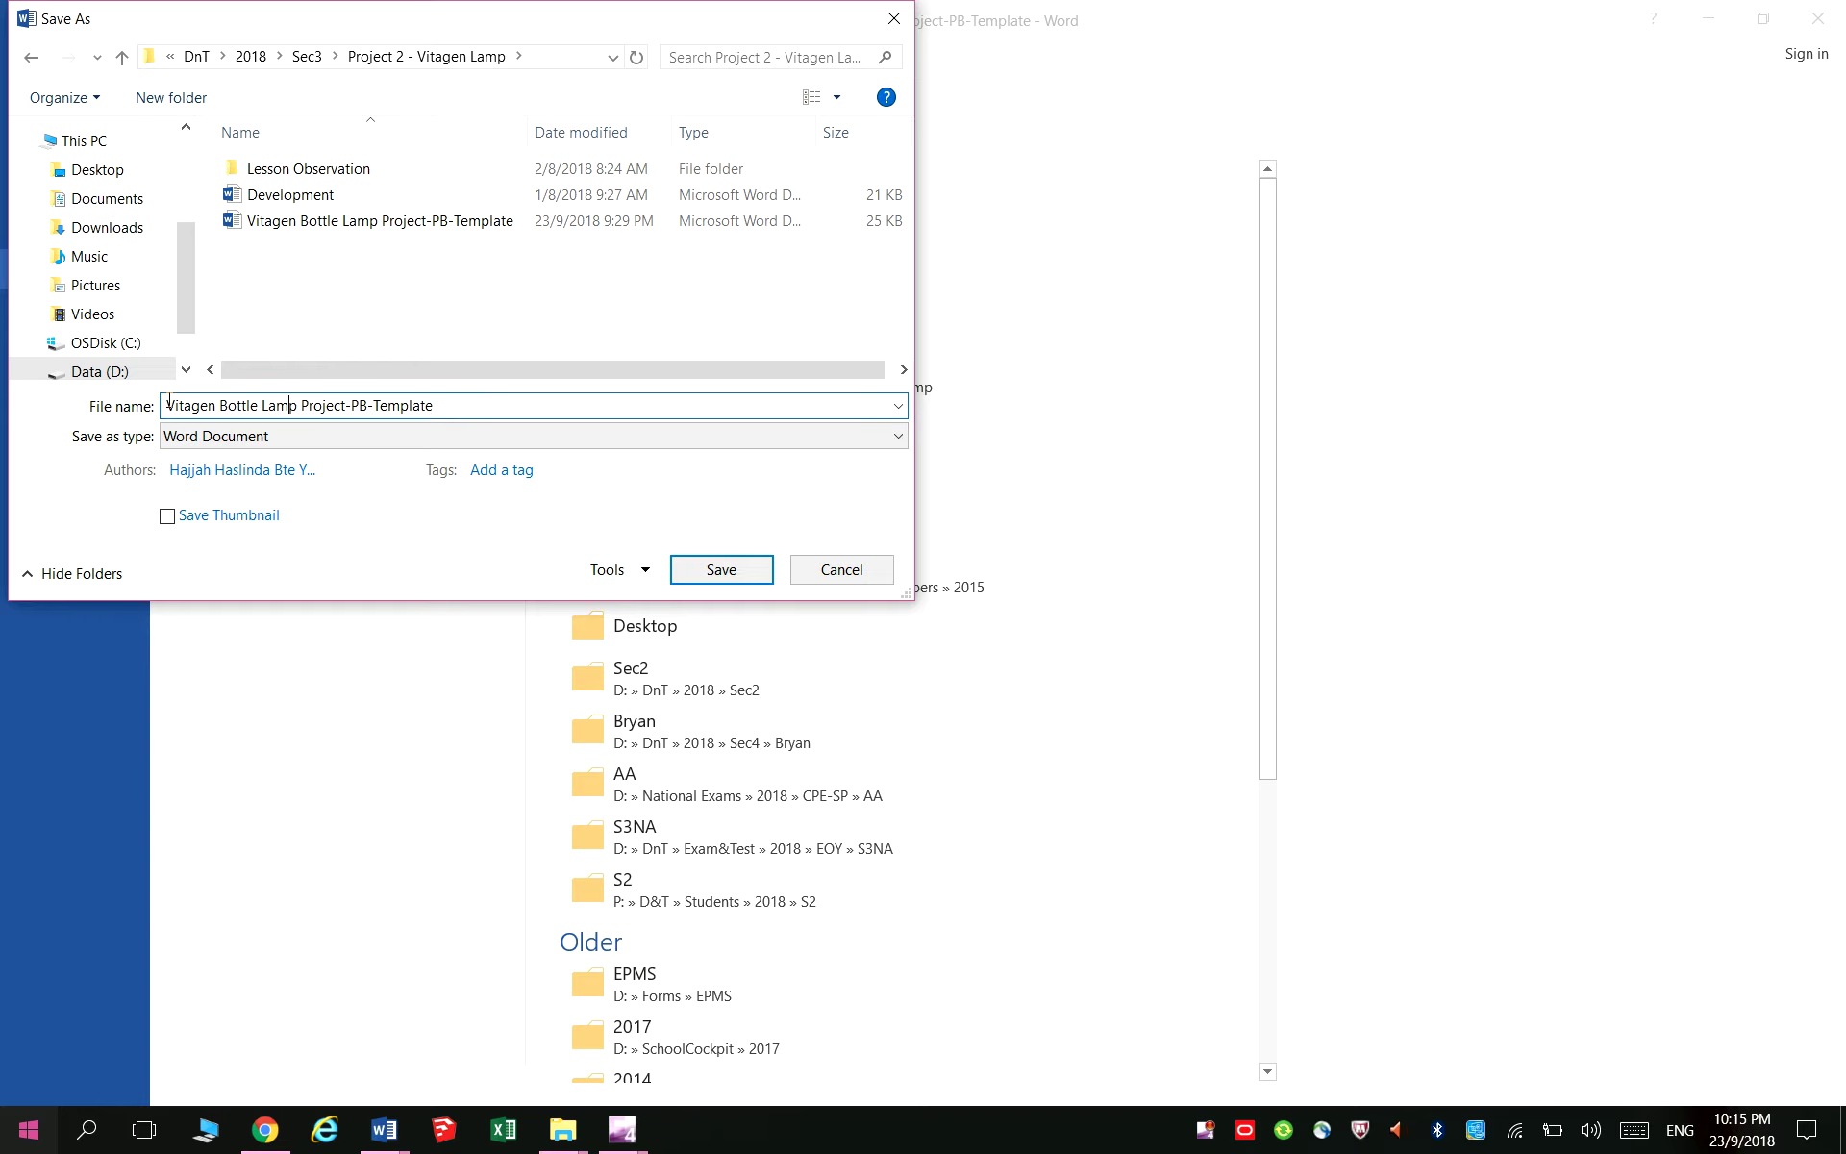
type("S3")
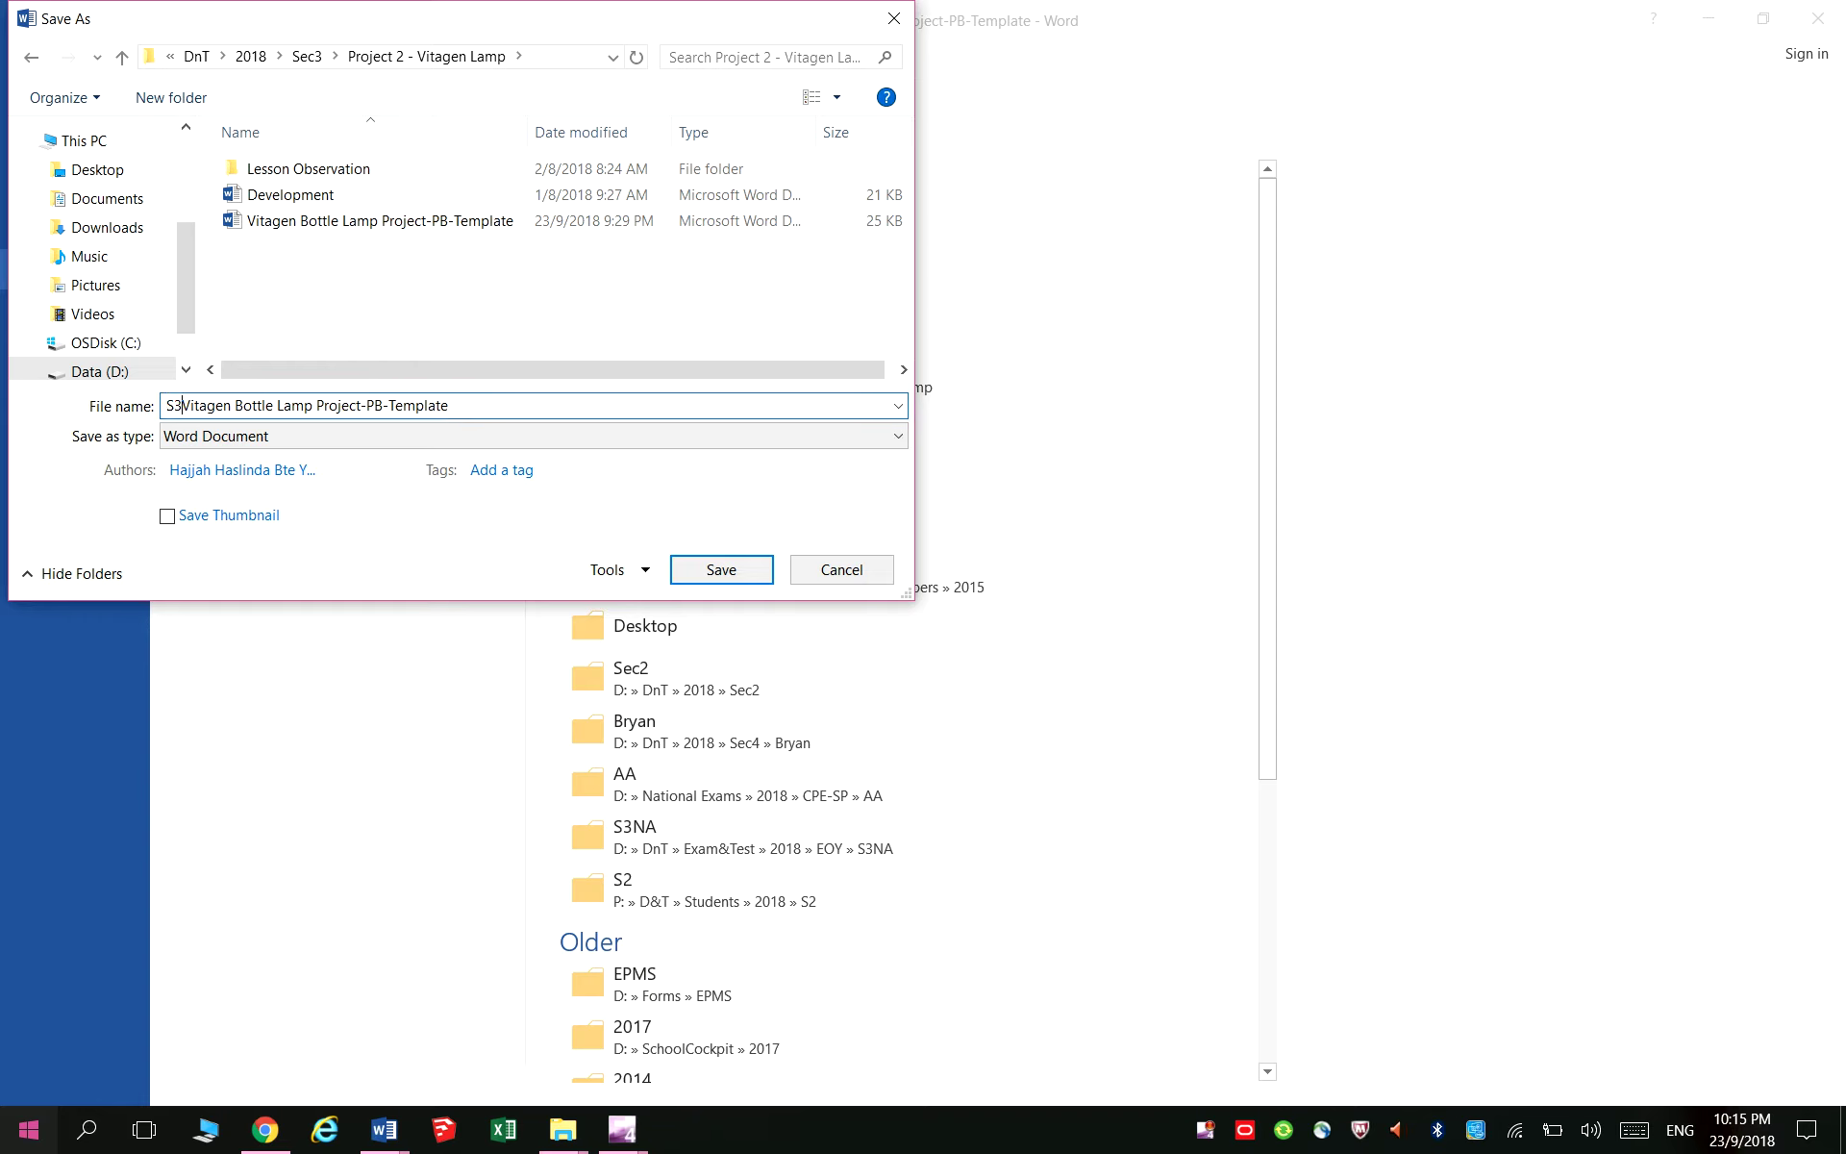
type("33-")
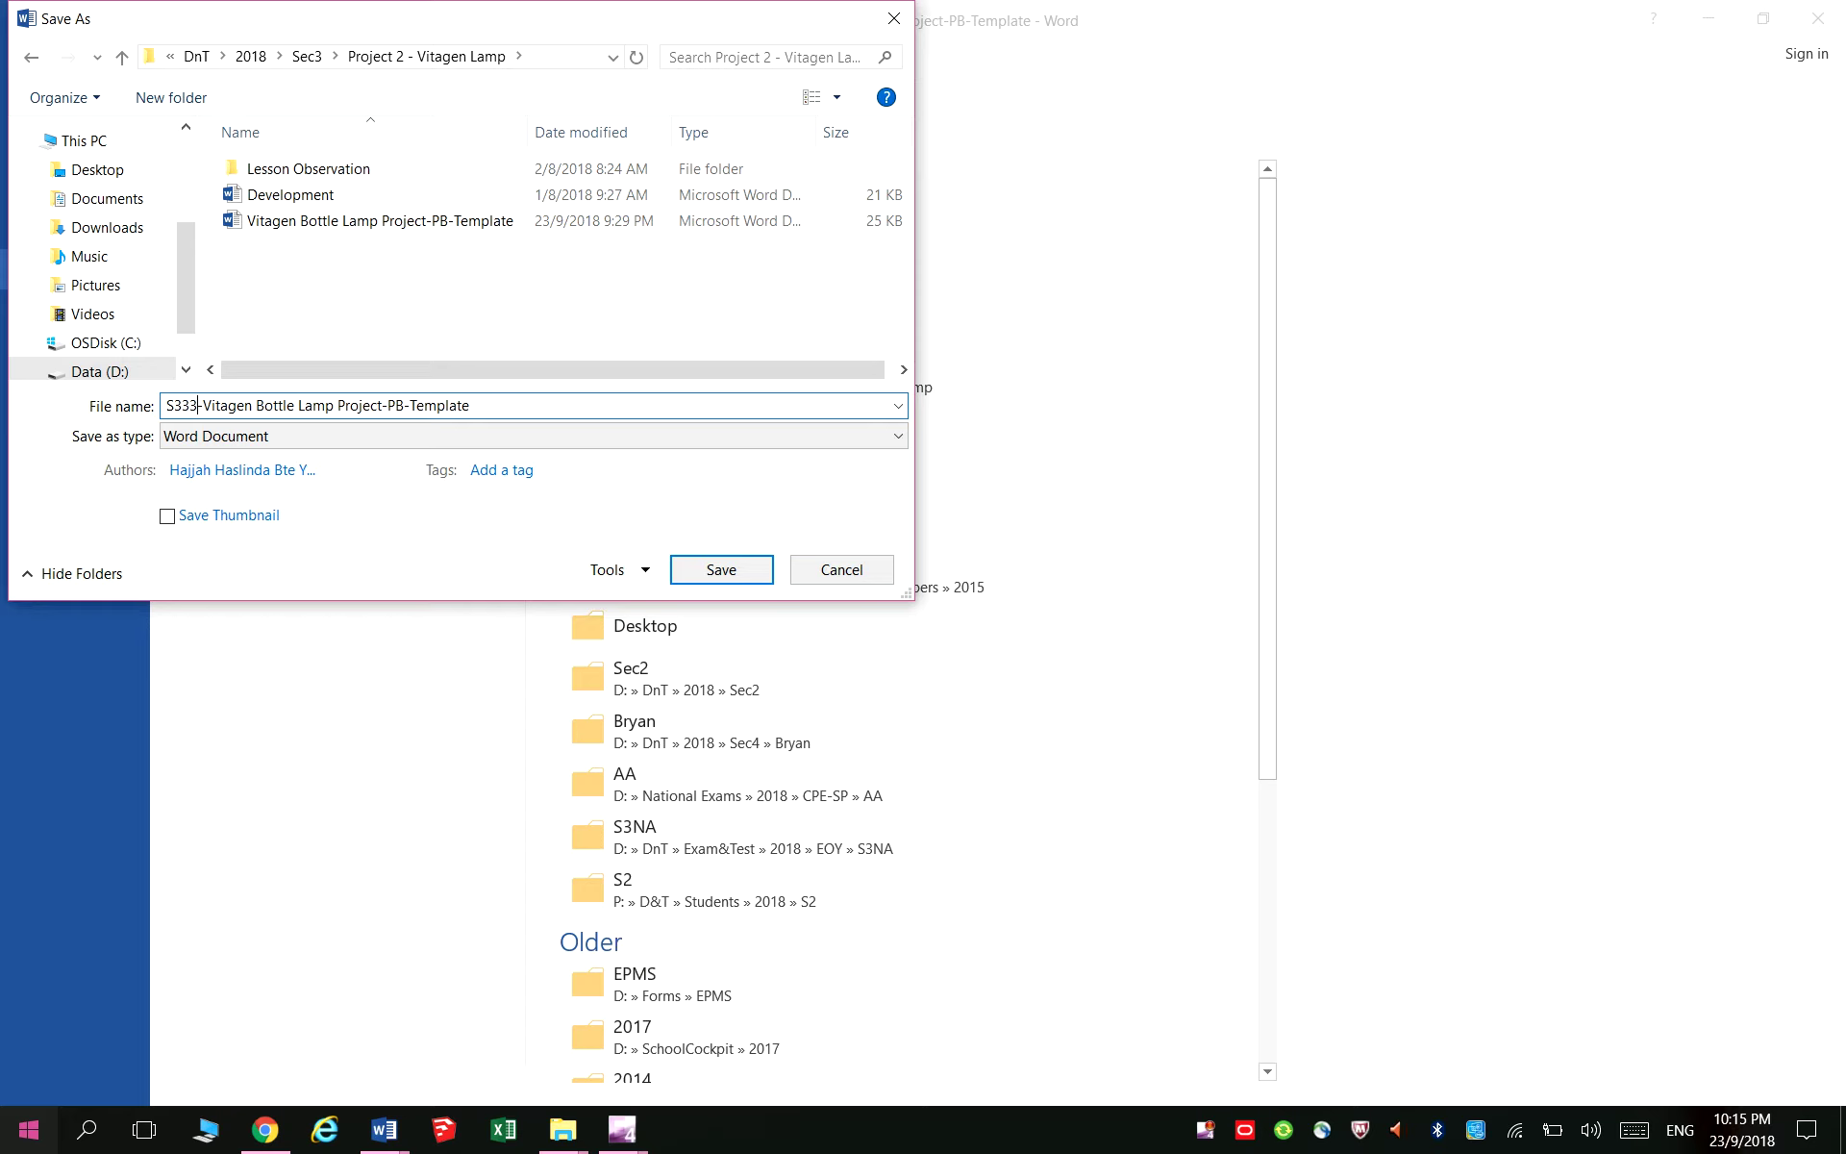
key("BackSpace")
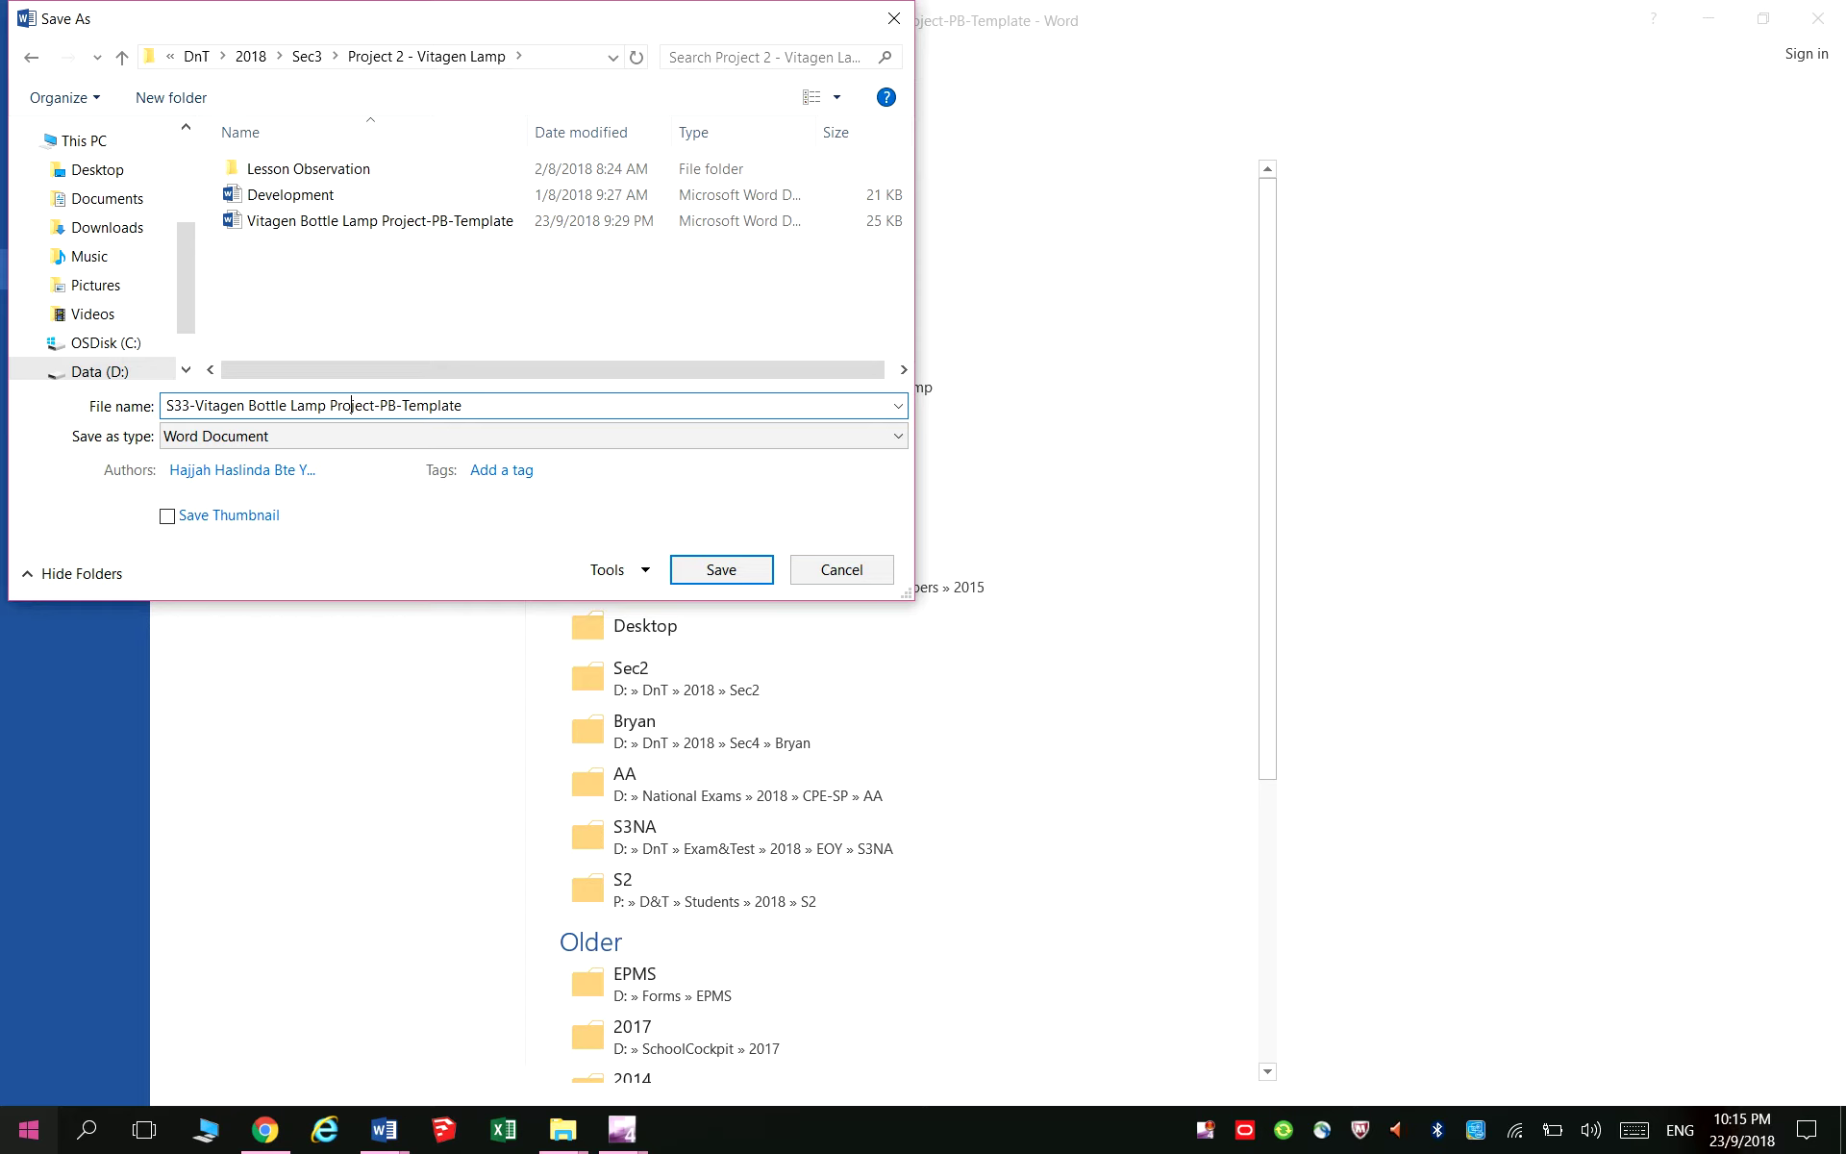
key("shift+End")
type("YourName")
key("Return")
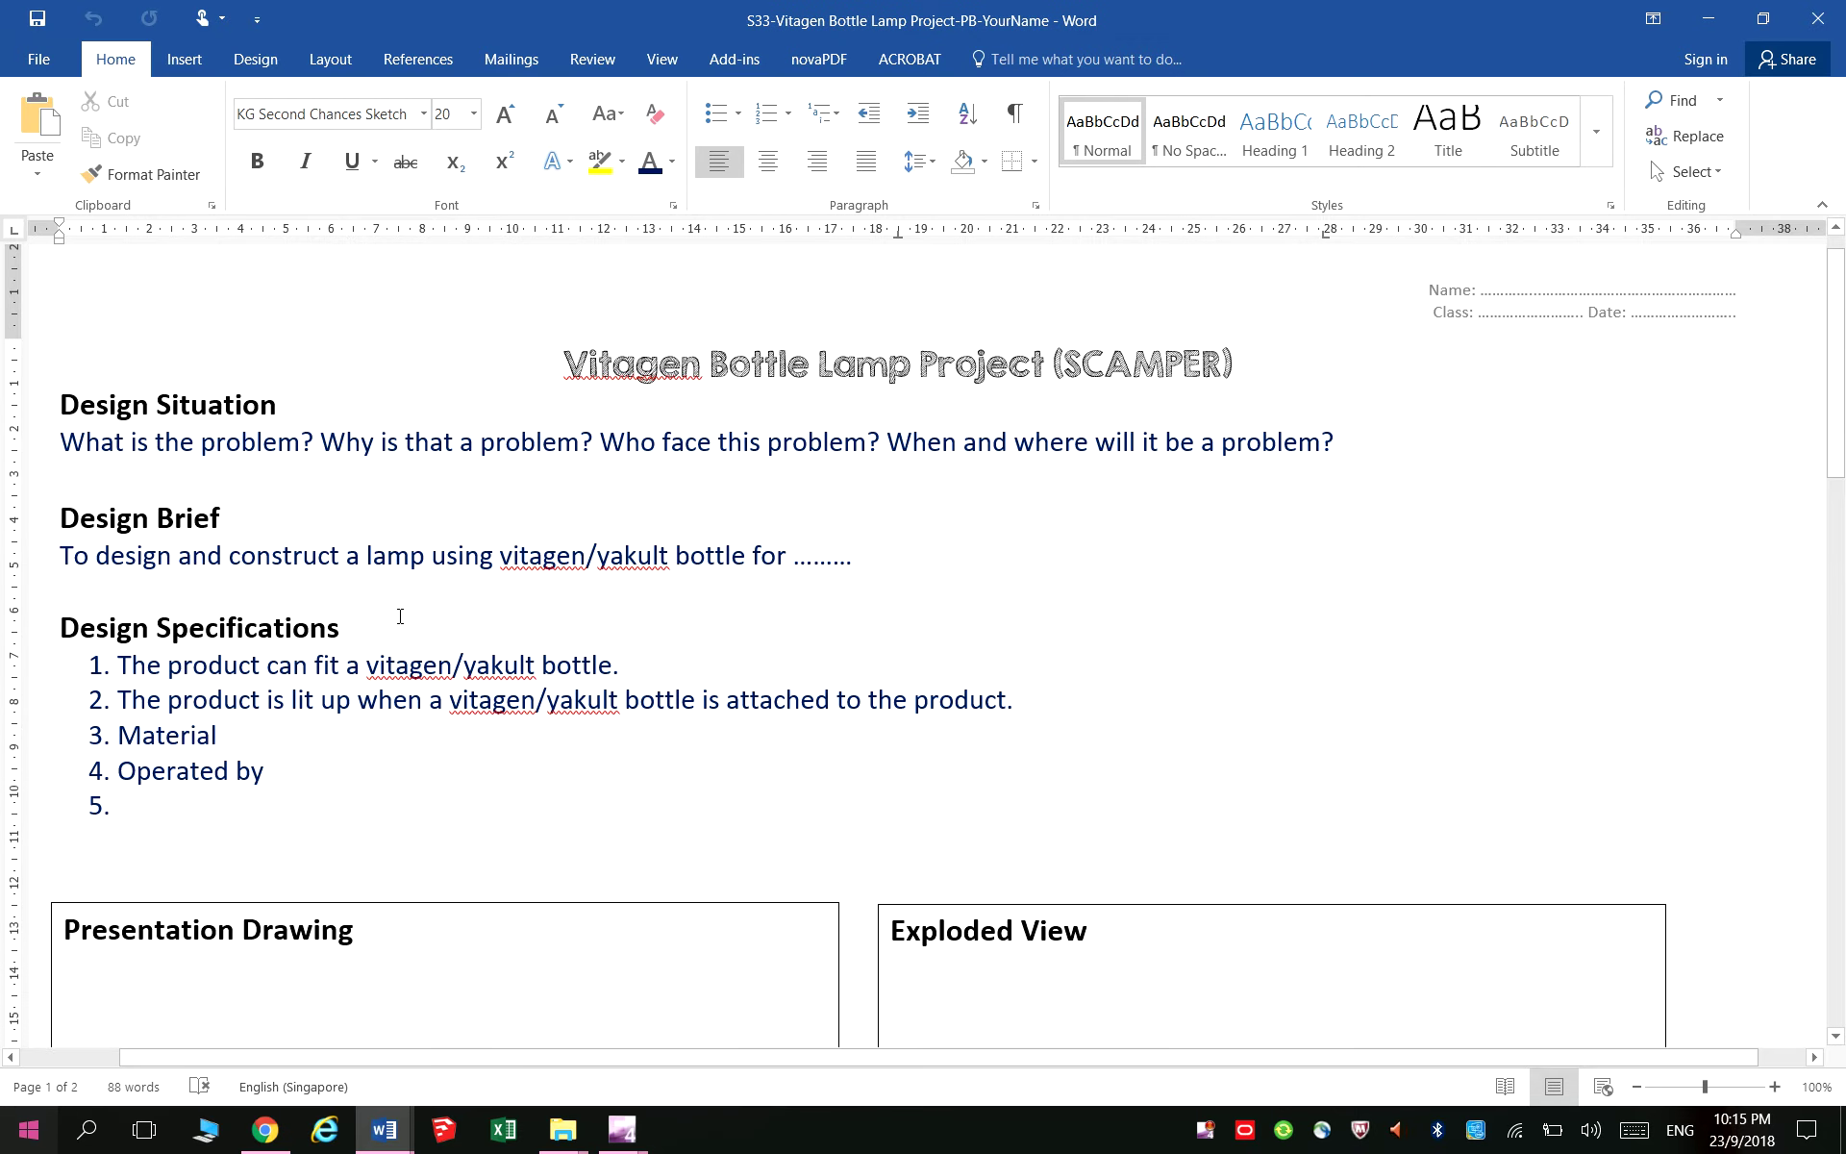
scroll(598, 936, "down", 3)
scroll(789, 1024, "down", 4)
scroll(684, 908, "up", 3)
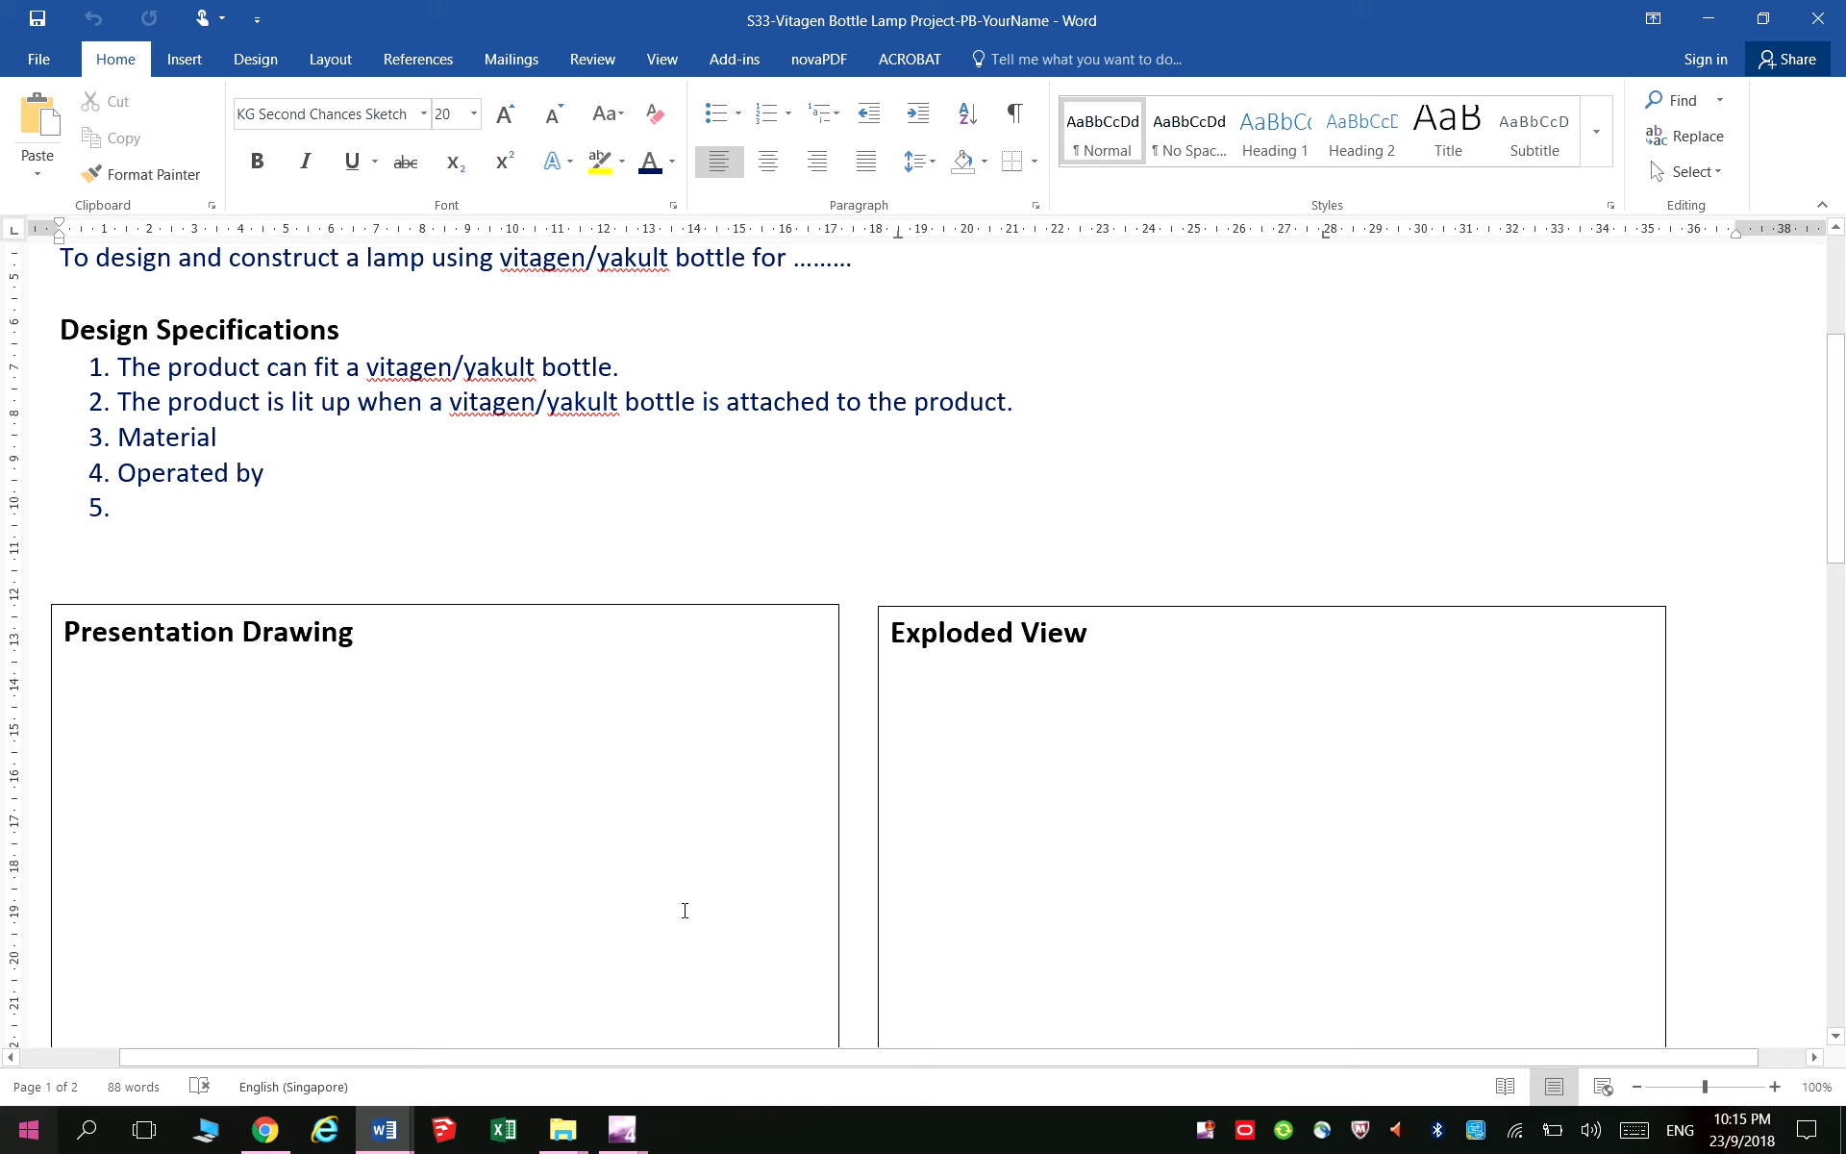
scroll(504, 788, "up", 2)
scroll(504, 789, "up", 2)
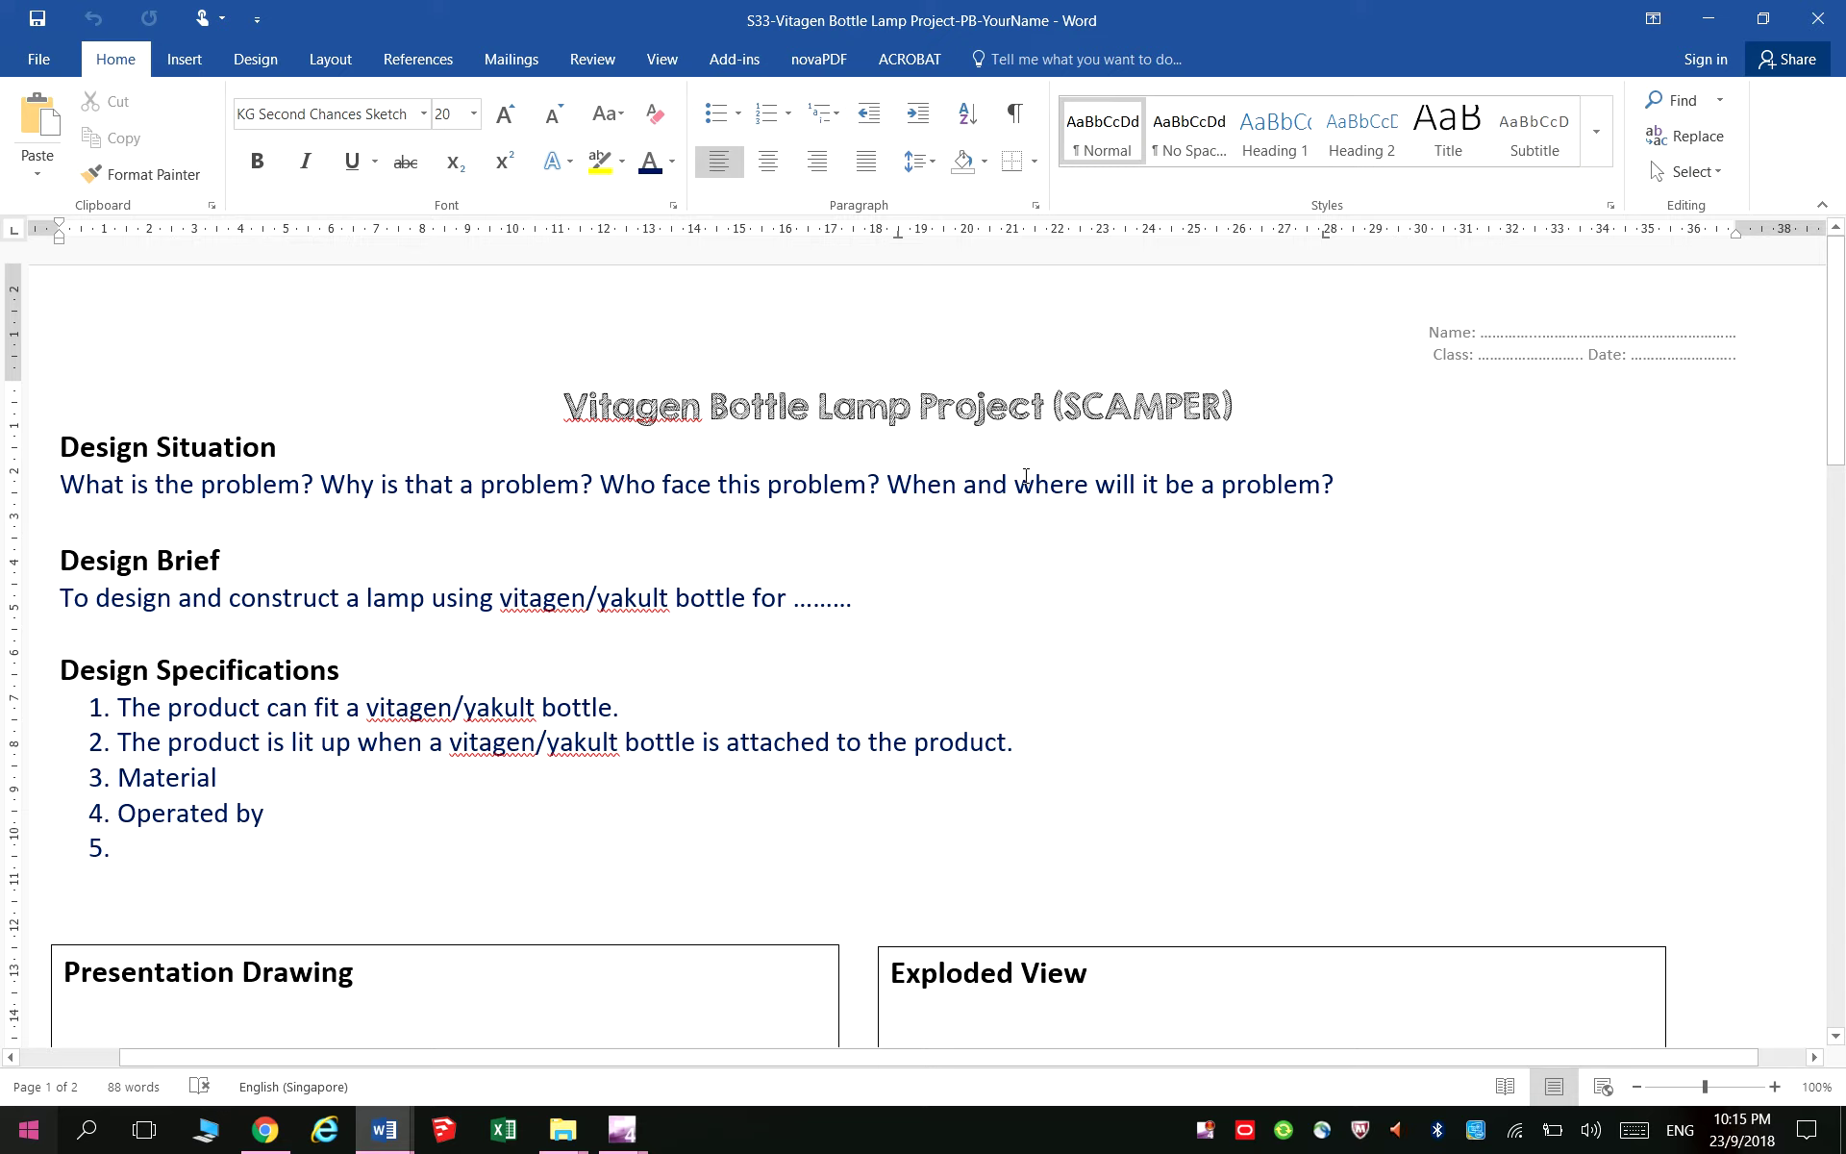
left_click(1357, 489)
Try an edit on the 'bottle for' placeholder, undo it, and select the Design Situation line
double_click(815, 608)
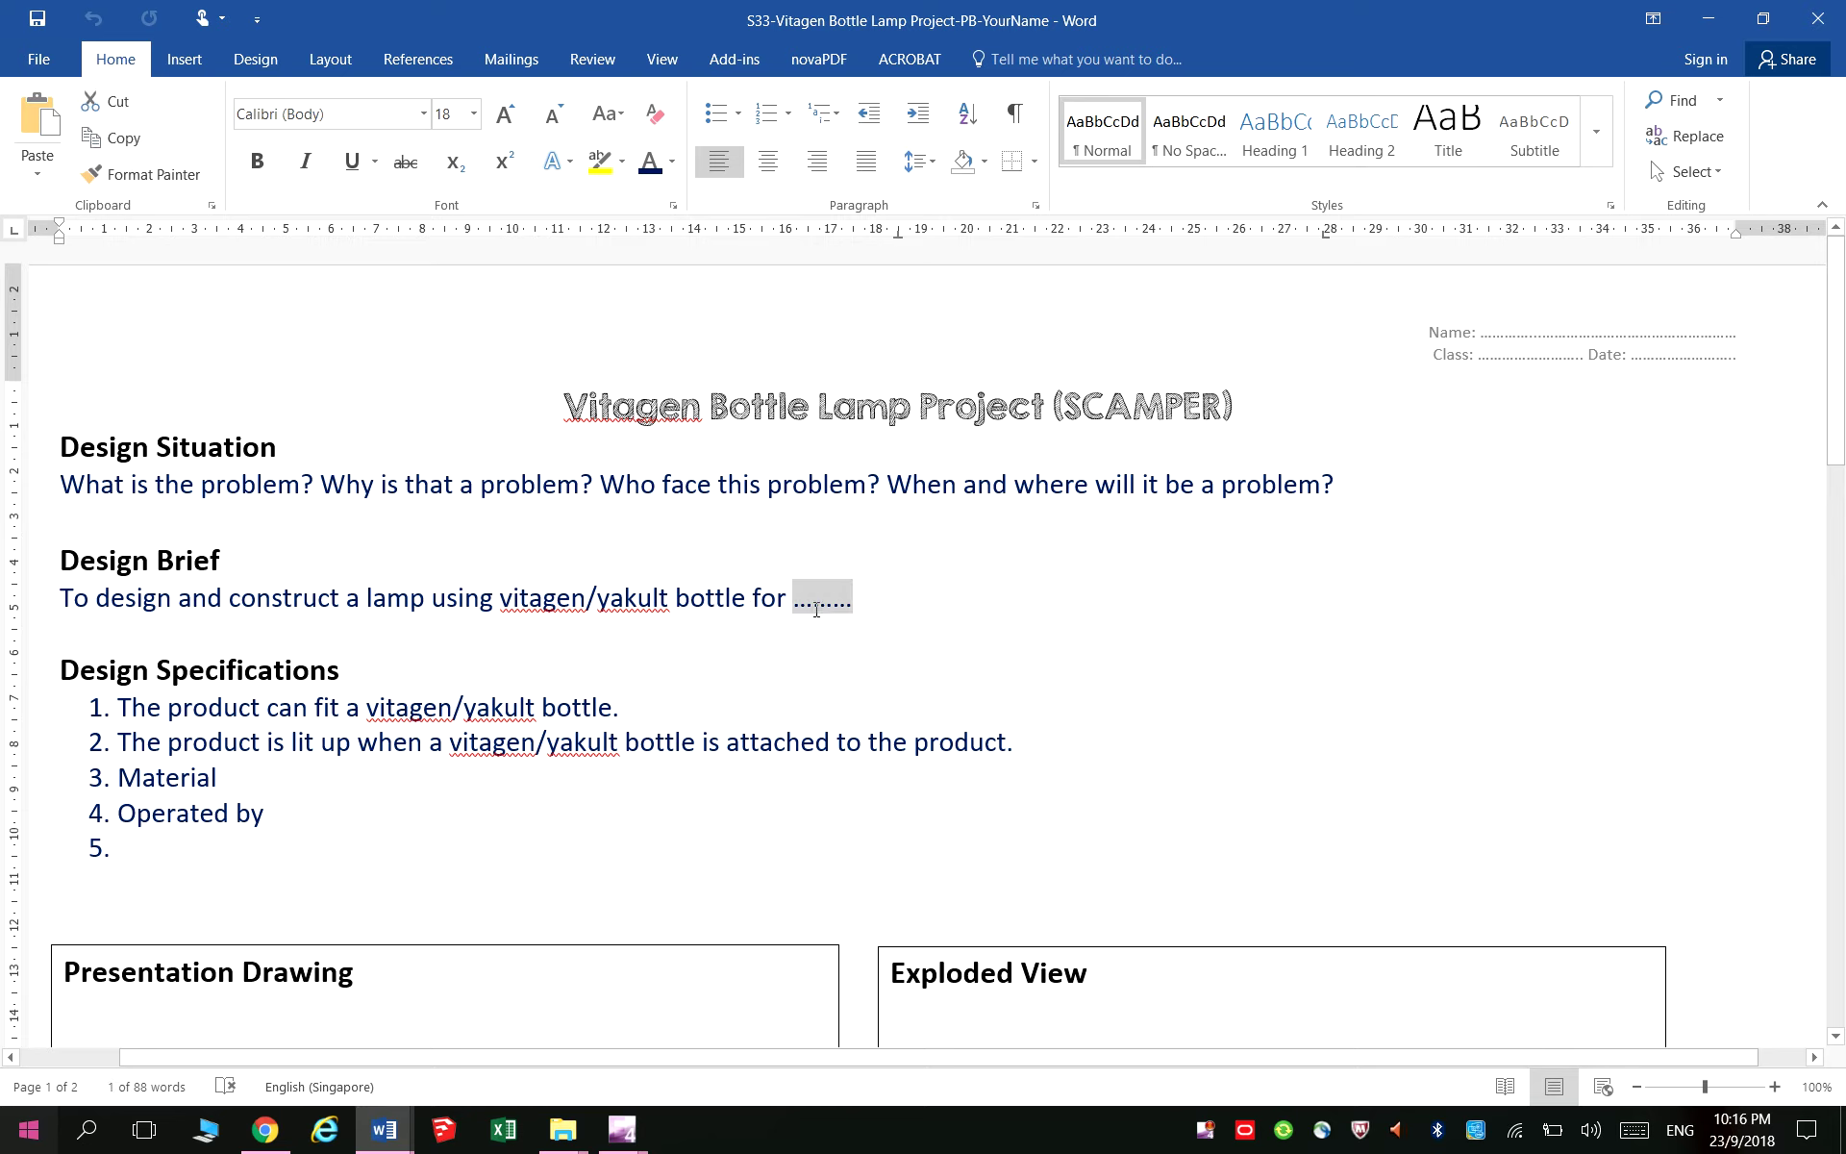
type("gvhgch")
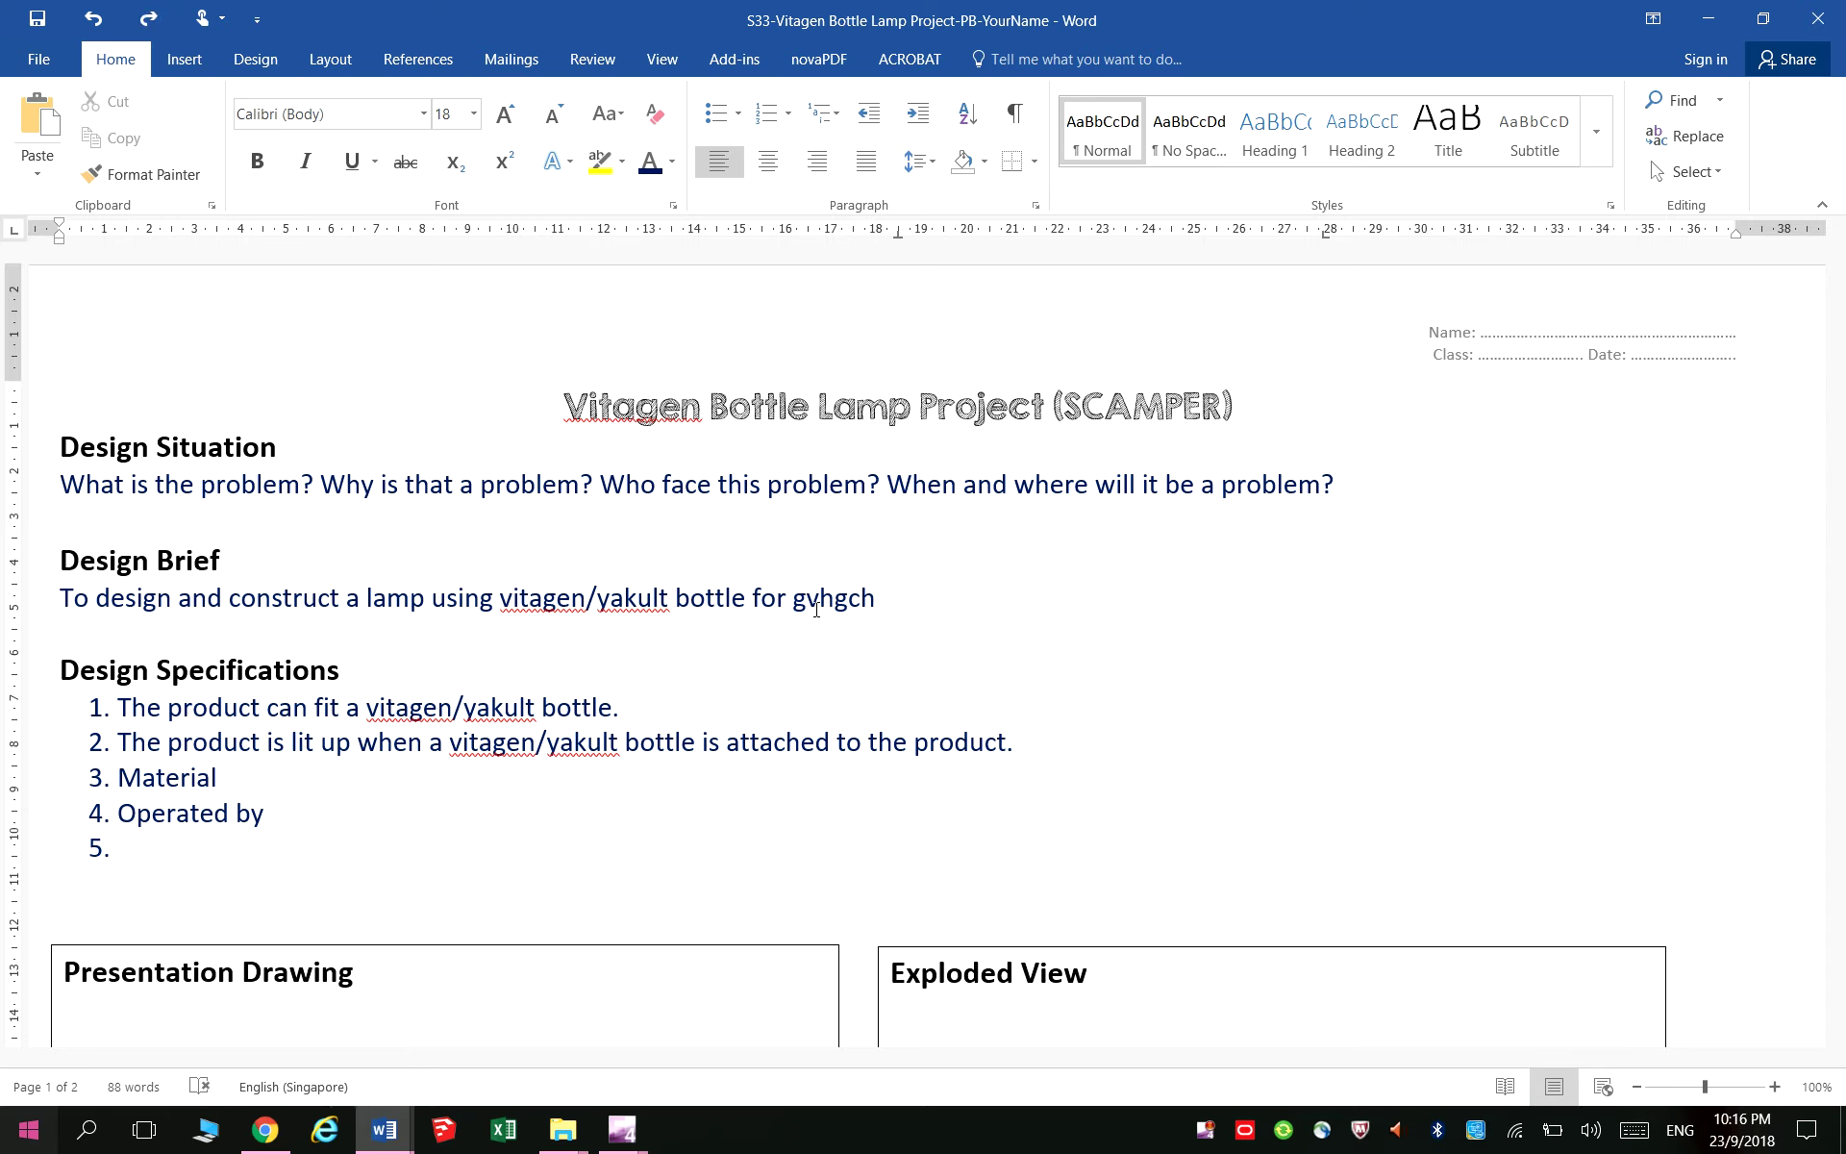
key("ctrl+z")
key("ctrl+z")
key("ctrl+z")
key("ctrl+z")
key("ctrl+z")
key("ctrl+z")
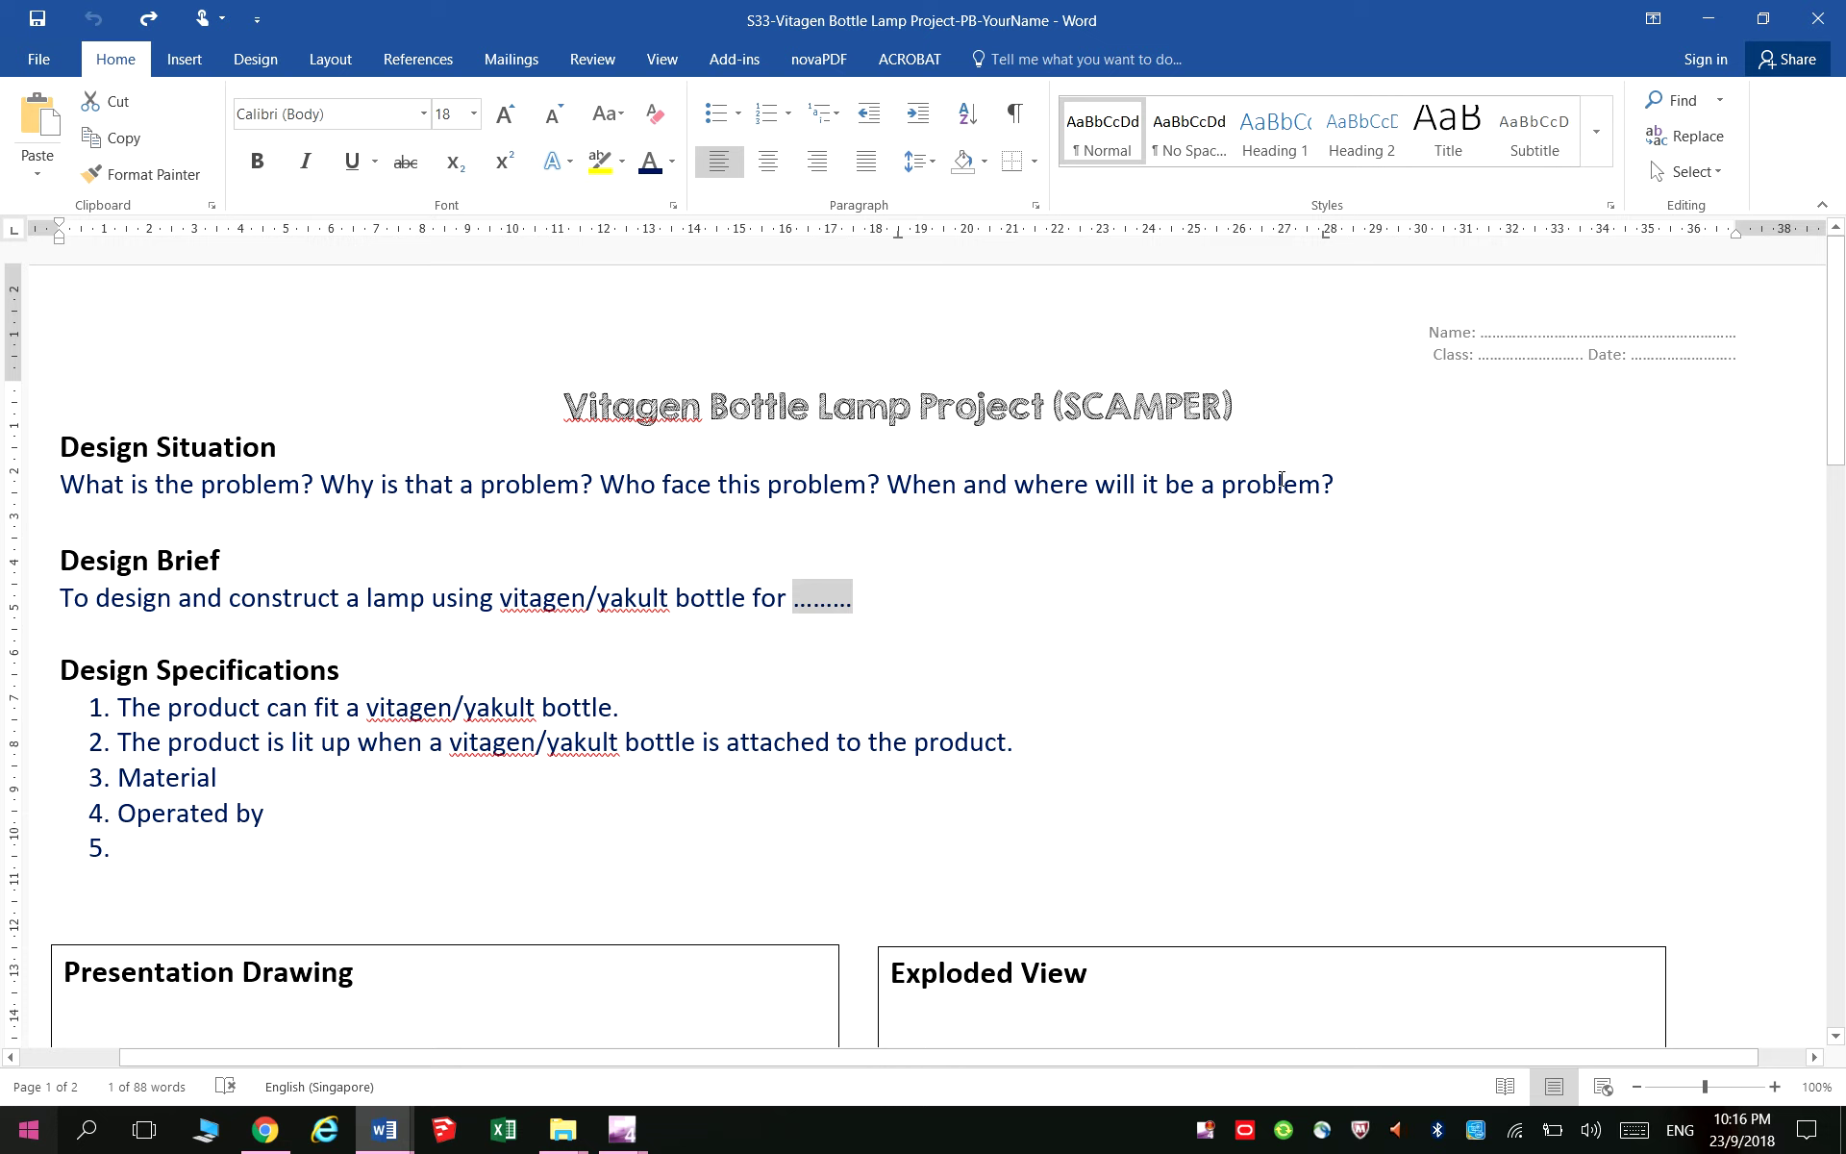
left_click_drag(1350, 485, 69, 502)
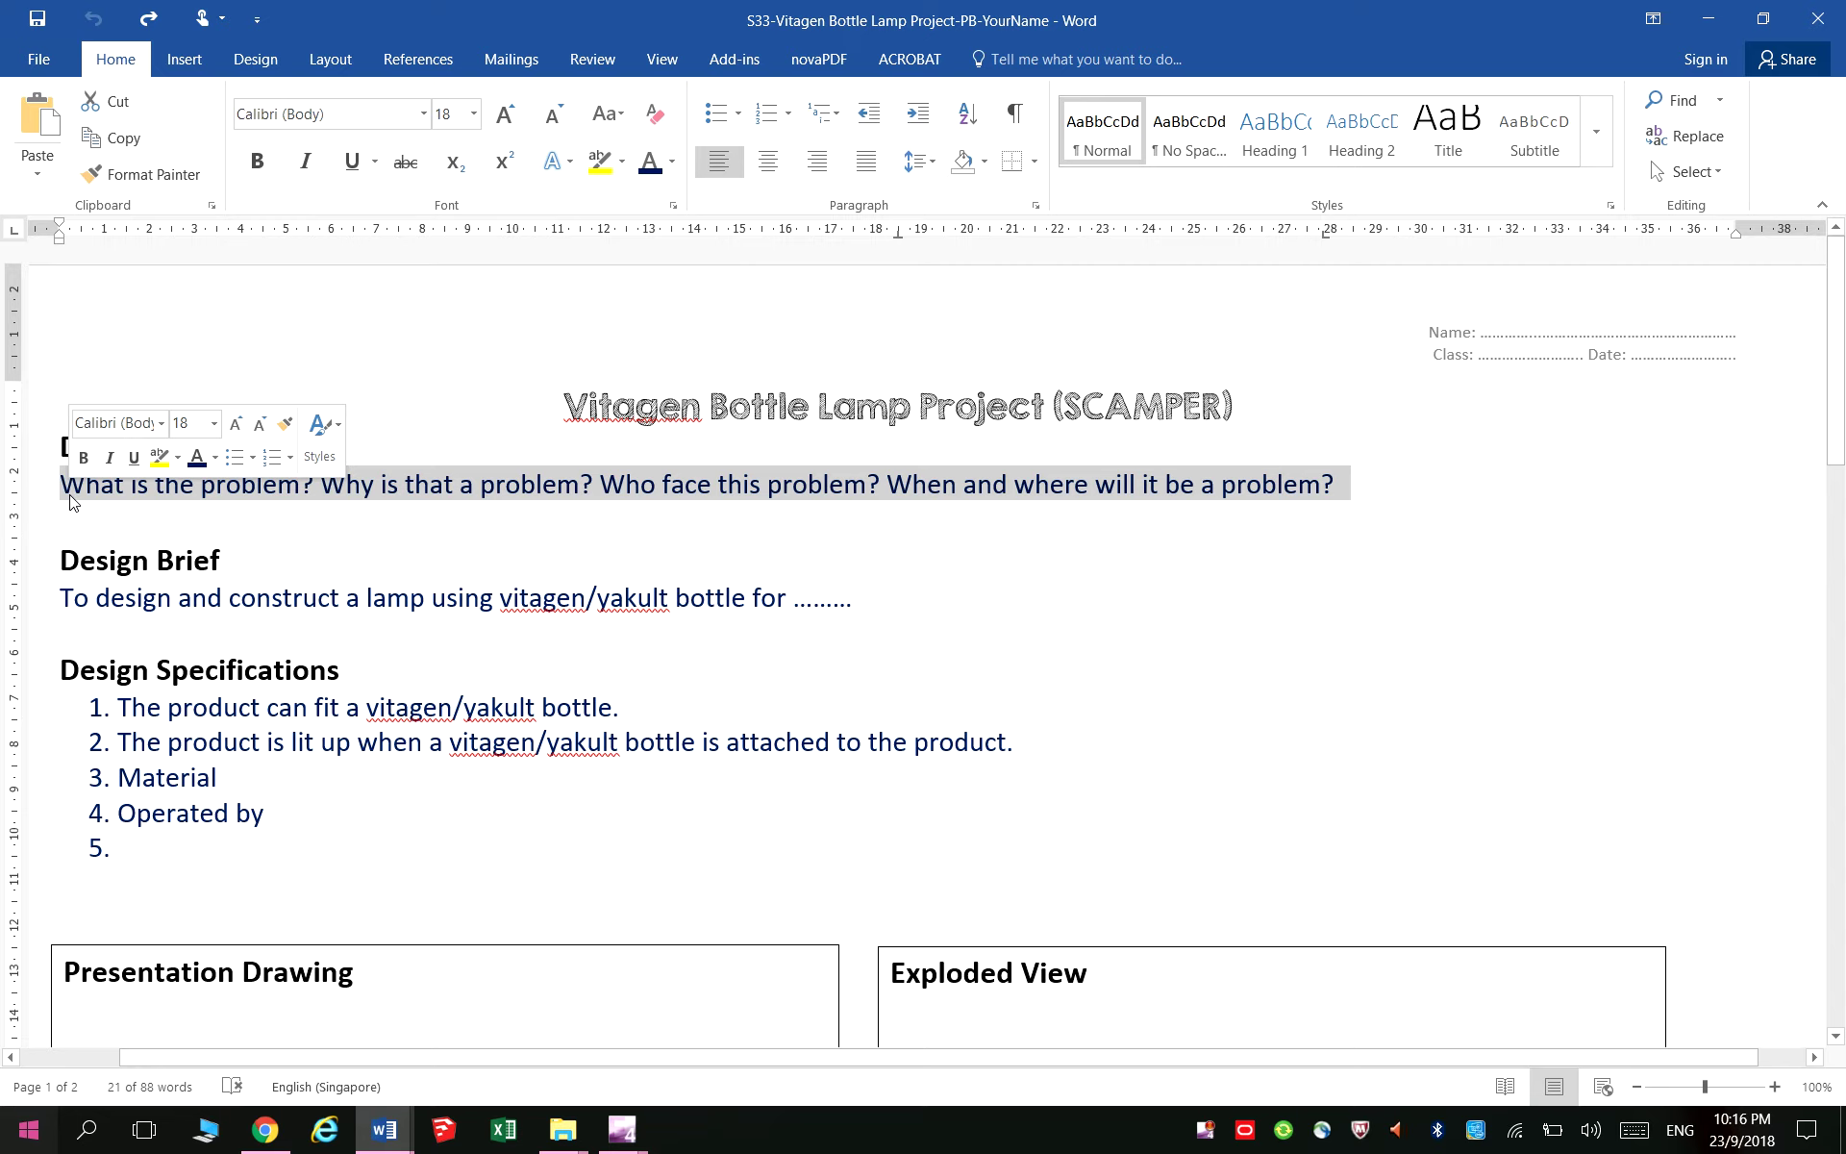
left_click(276, 731)
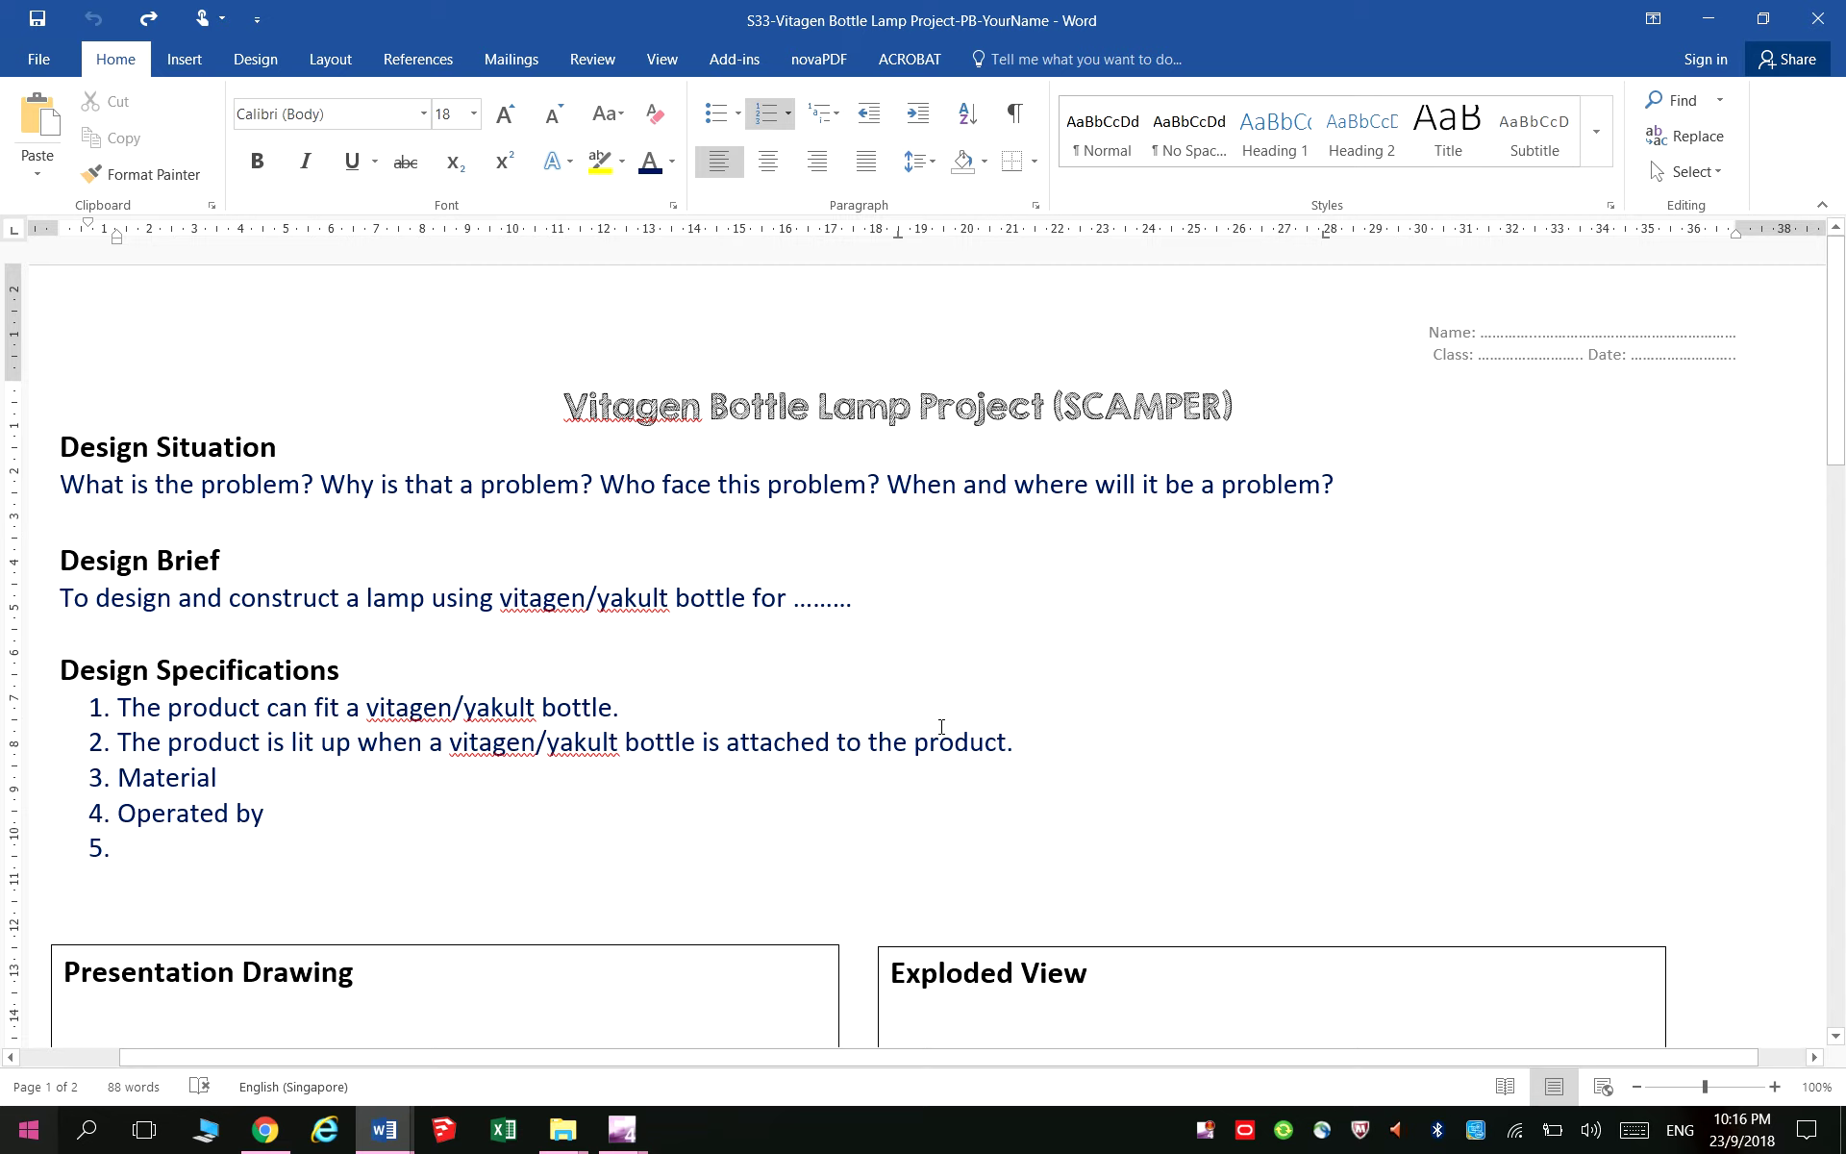
Check the Material and Operated by specifications and move to empty item 5
double_click(212, 775)
left_click(238, 813)
double_click(238, 813)
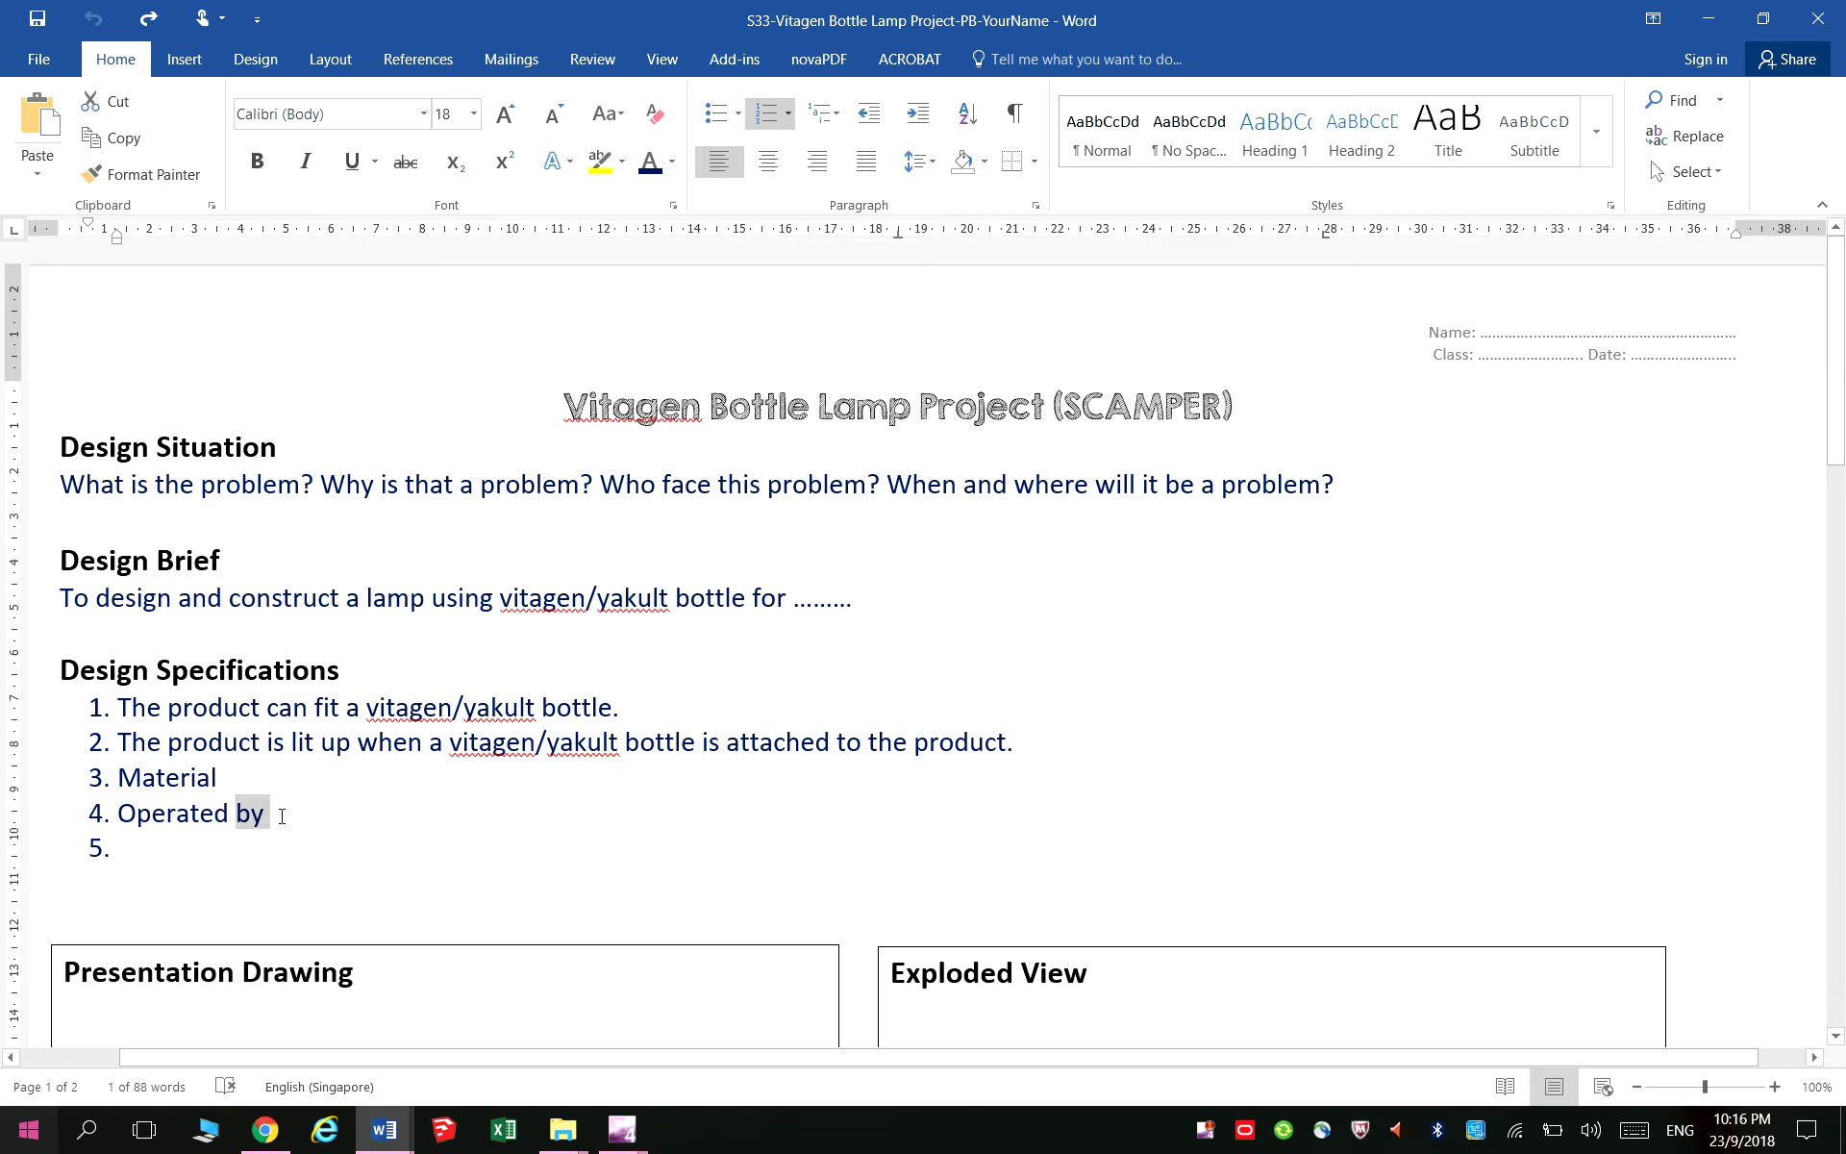
left_click(281, 815)
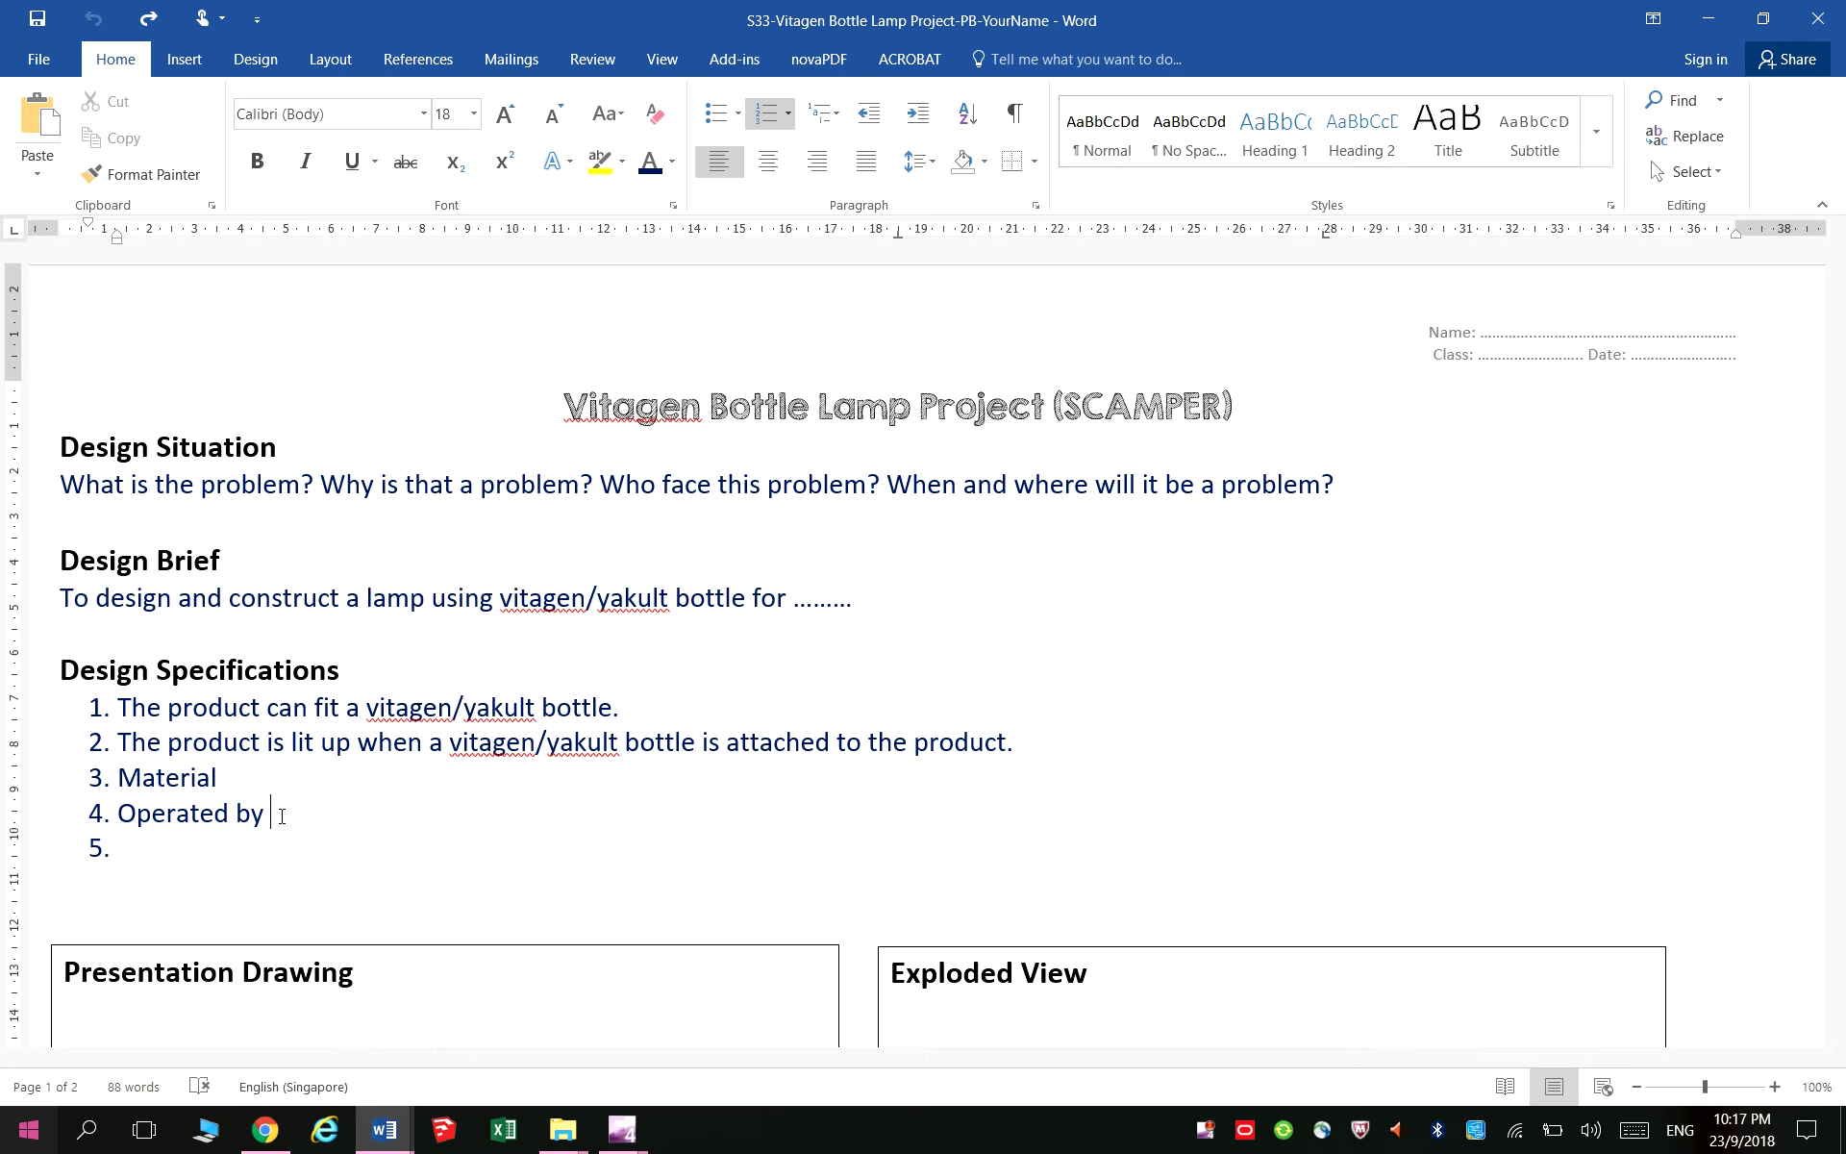
left_click(227, 854)
scroll(226, 856, "down", 2)
scroll(226, 858, "down", 3)
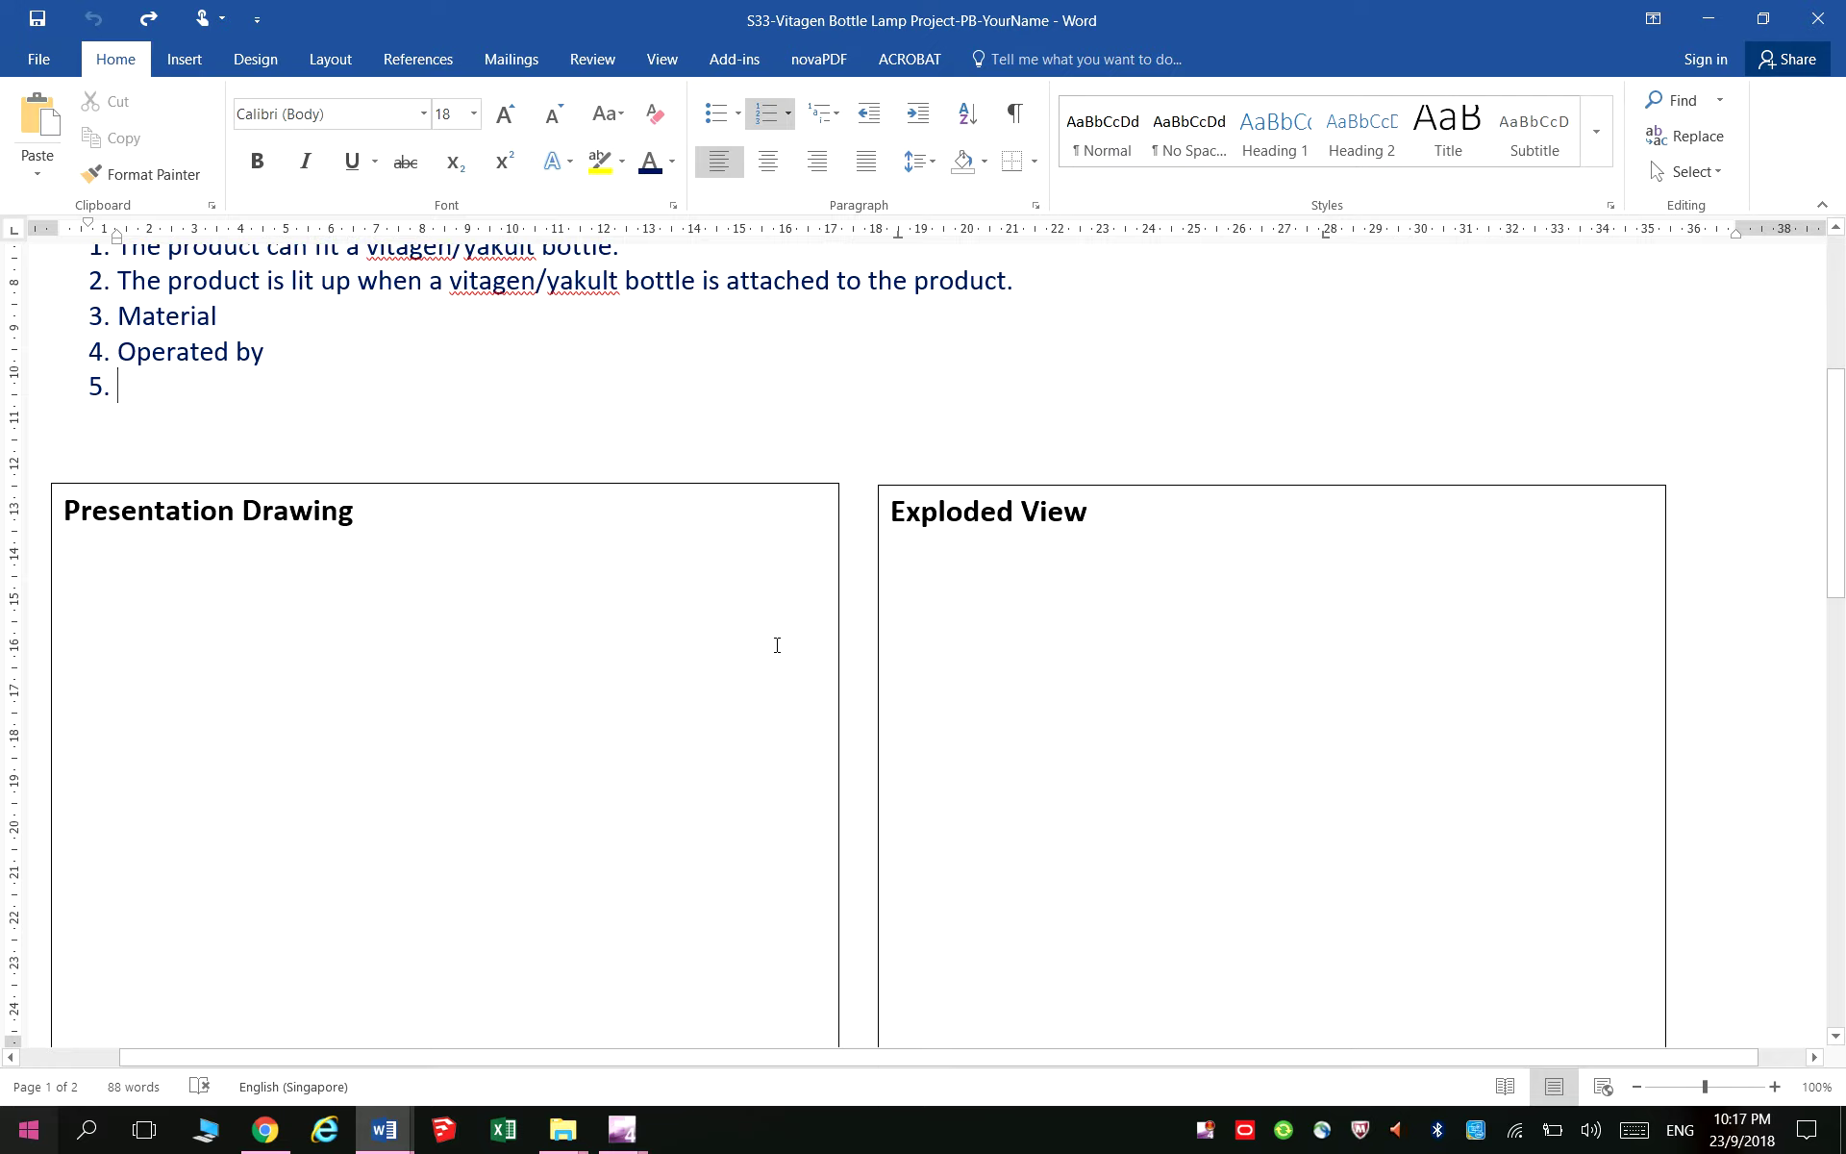
scroll(664, 499, "down", 2)
scroll(648, 982, "down", 3)
scroll(689, 525, "down", 2)
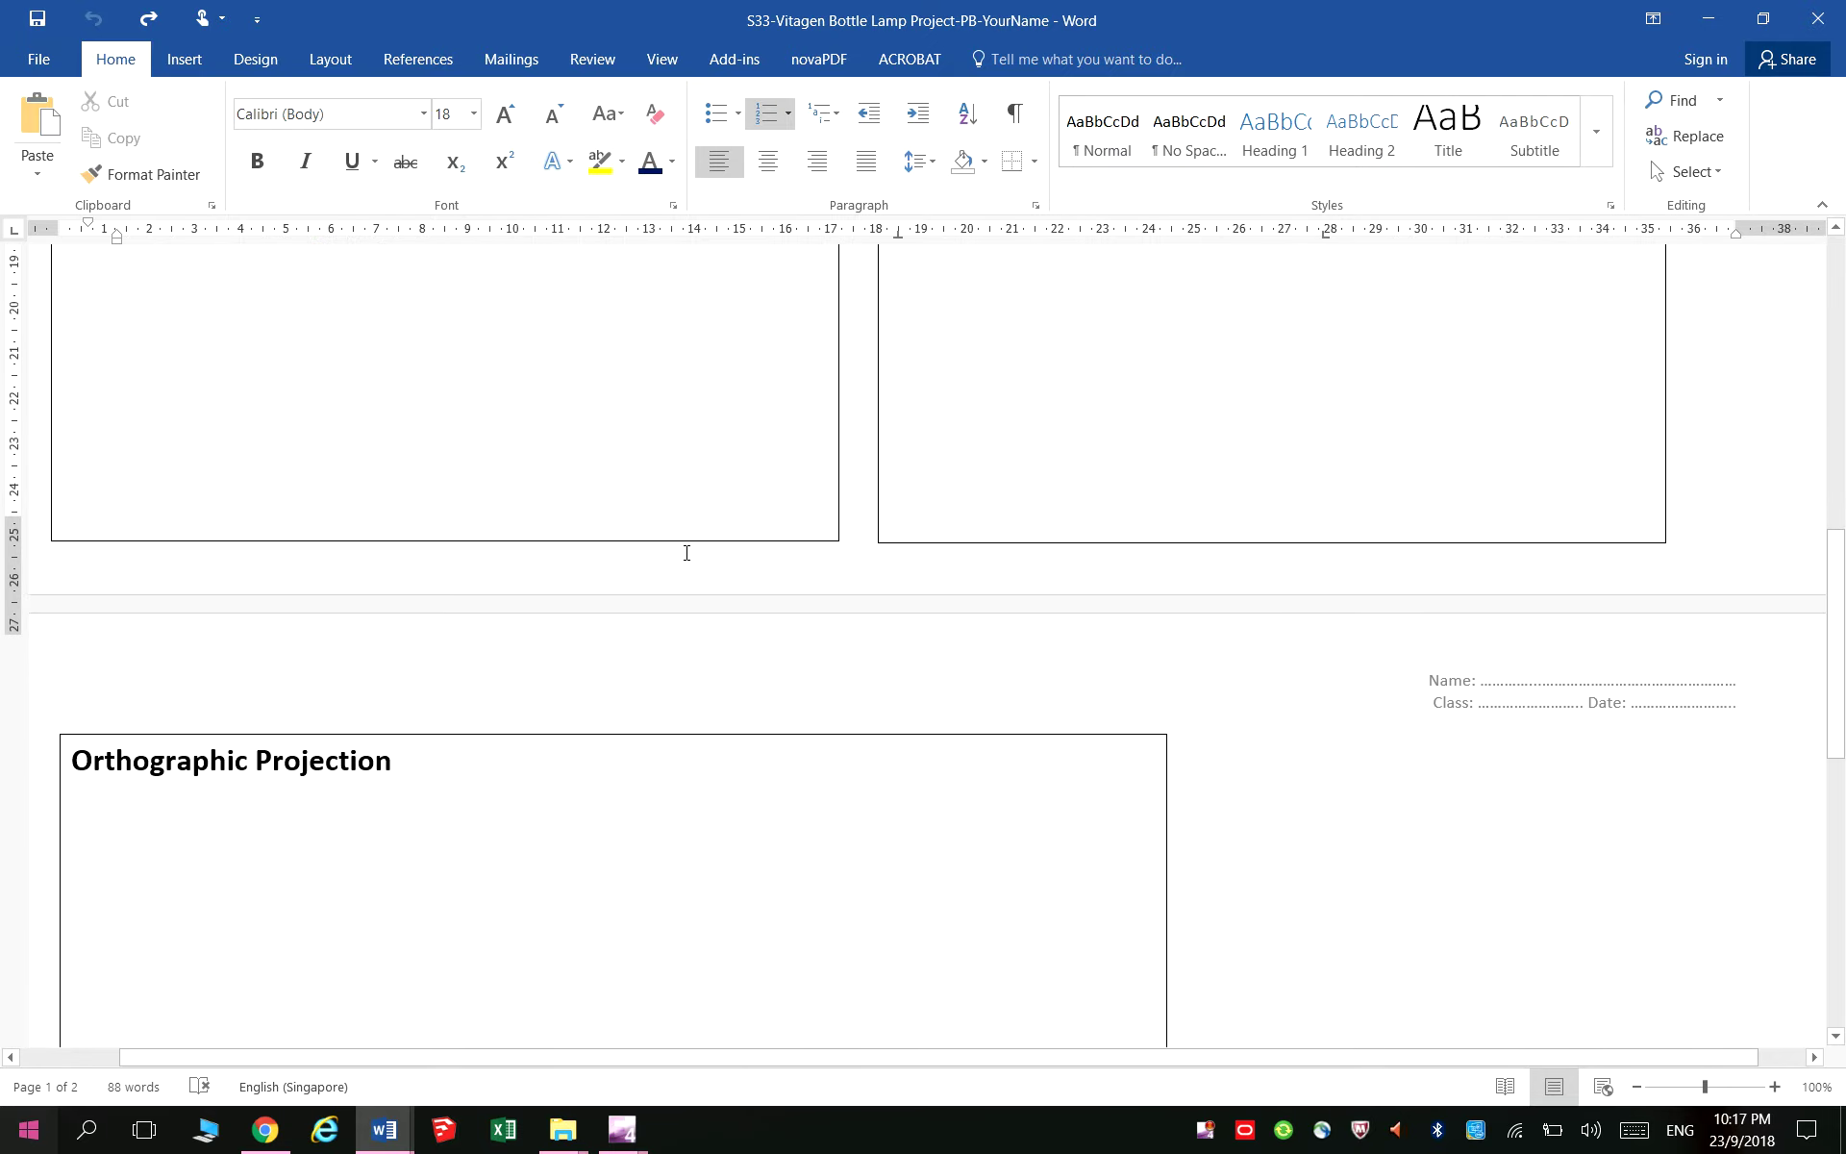
scroll(685, 548, "up", 3)
scroll(260, 499, "up", 1)
Insert the 'presentation' picture from the Project 2 - Vitagen Lamp folder under the Presentation Drawing heading
left_click(260, 499)
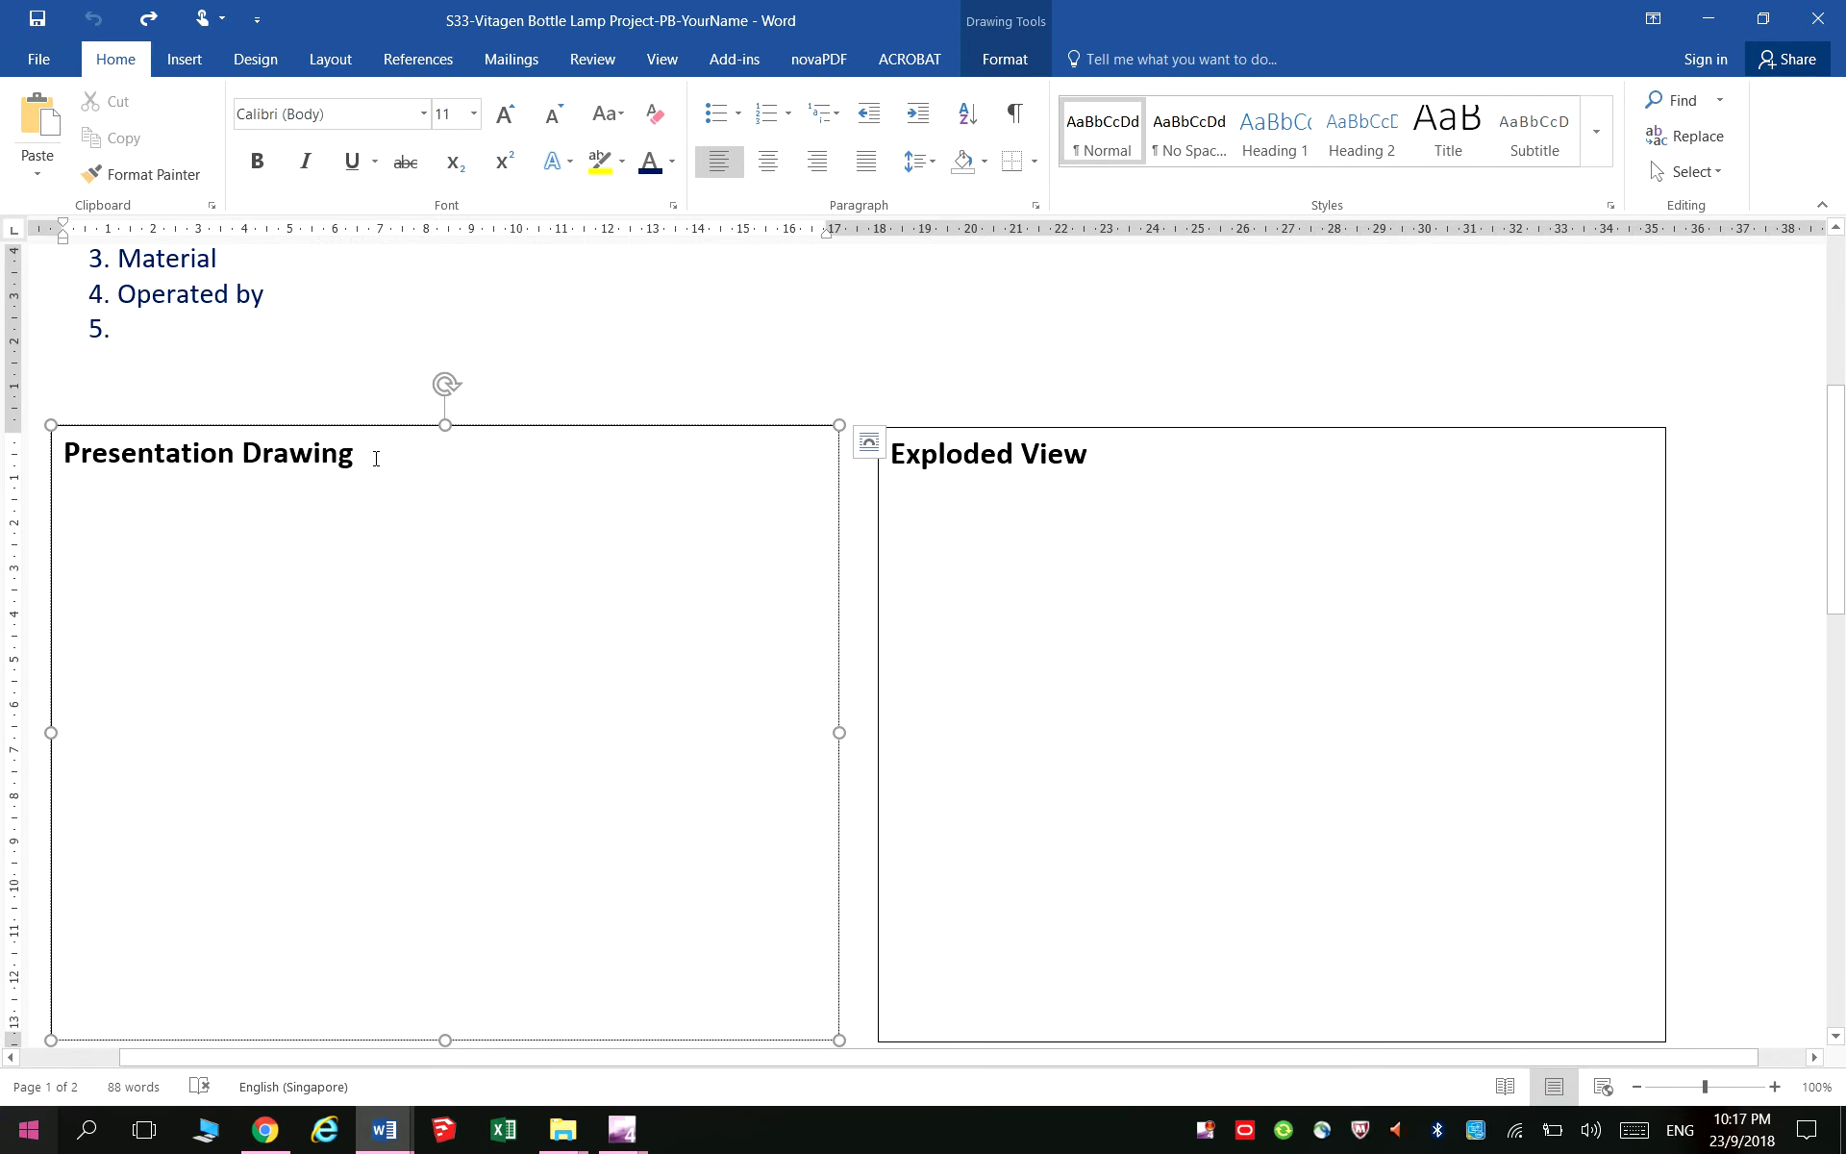
left_click(375, 459)
key("Return")
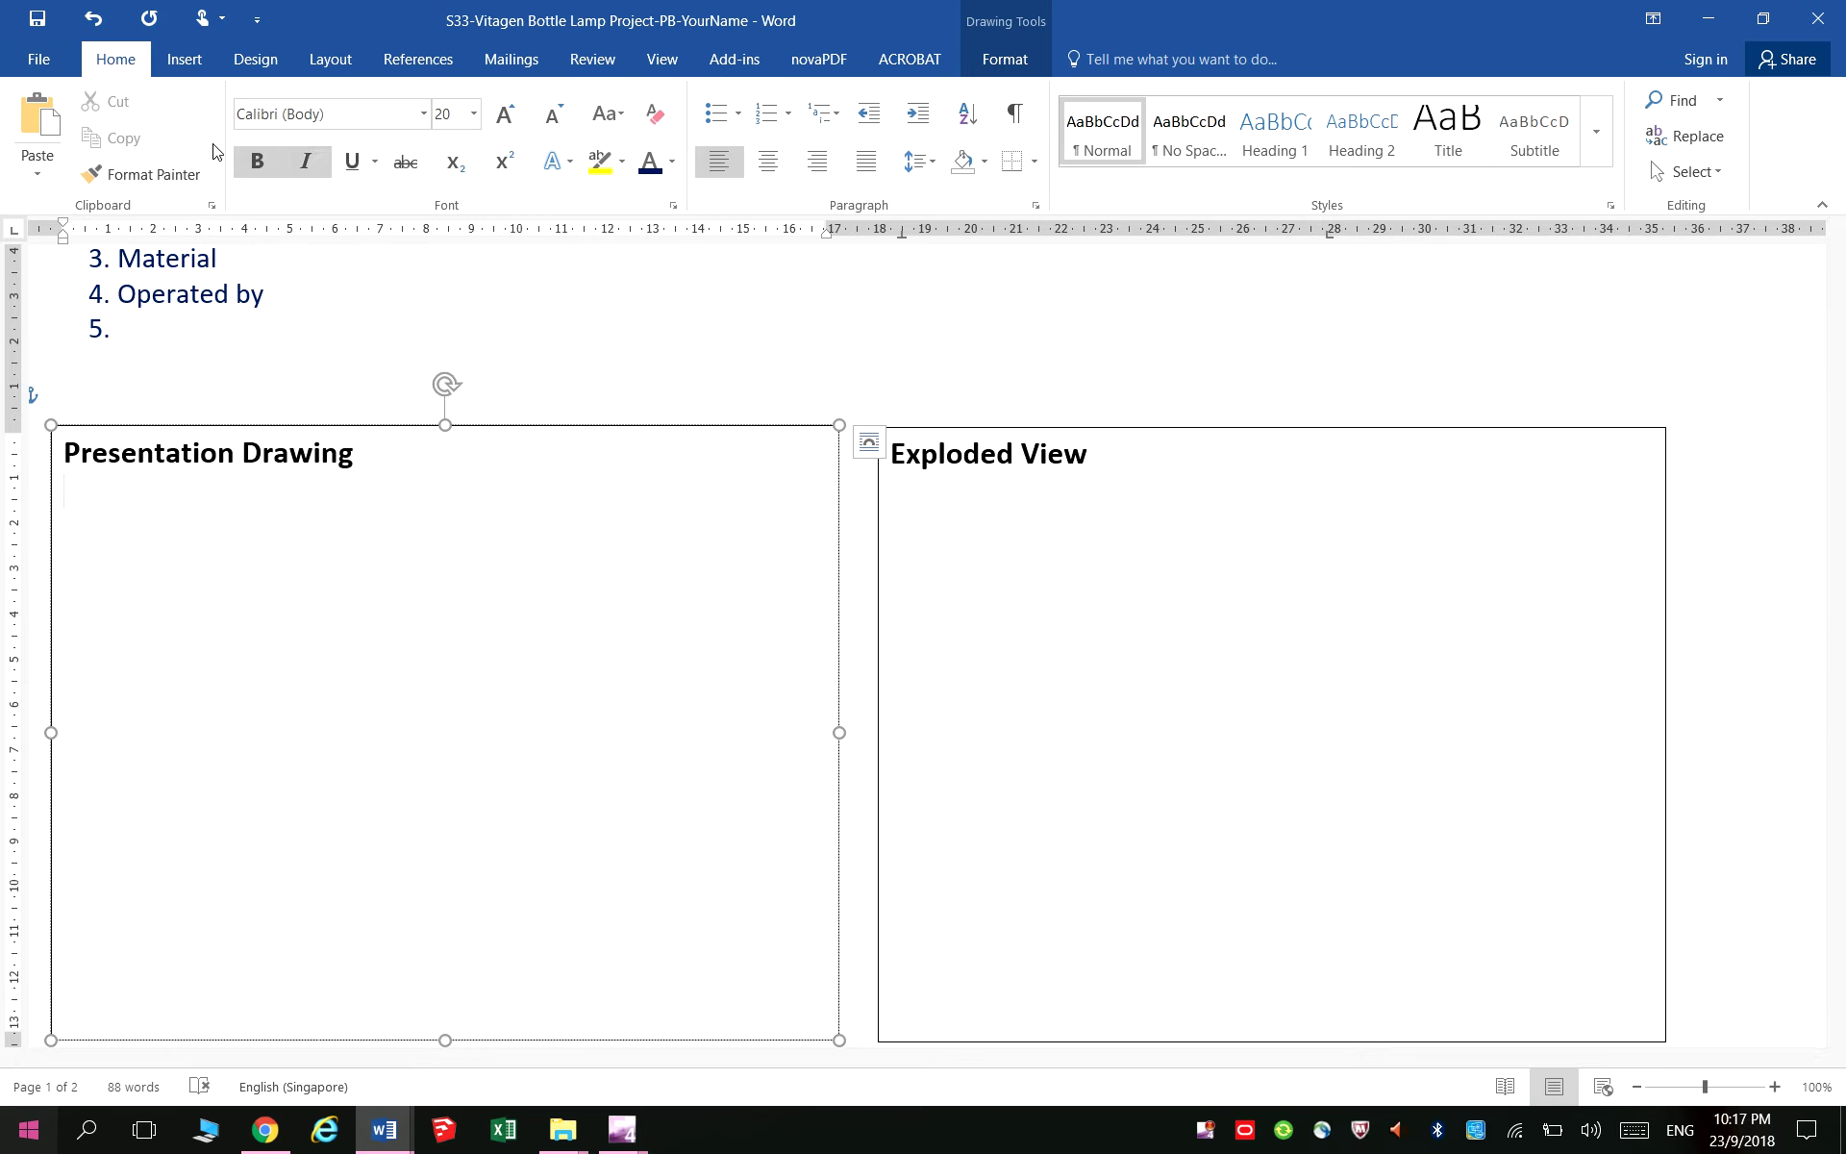
left_click(183, 60)
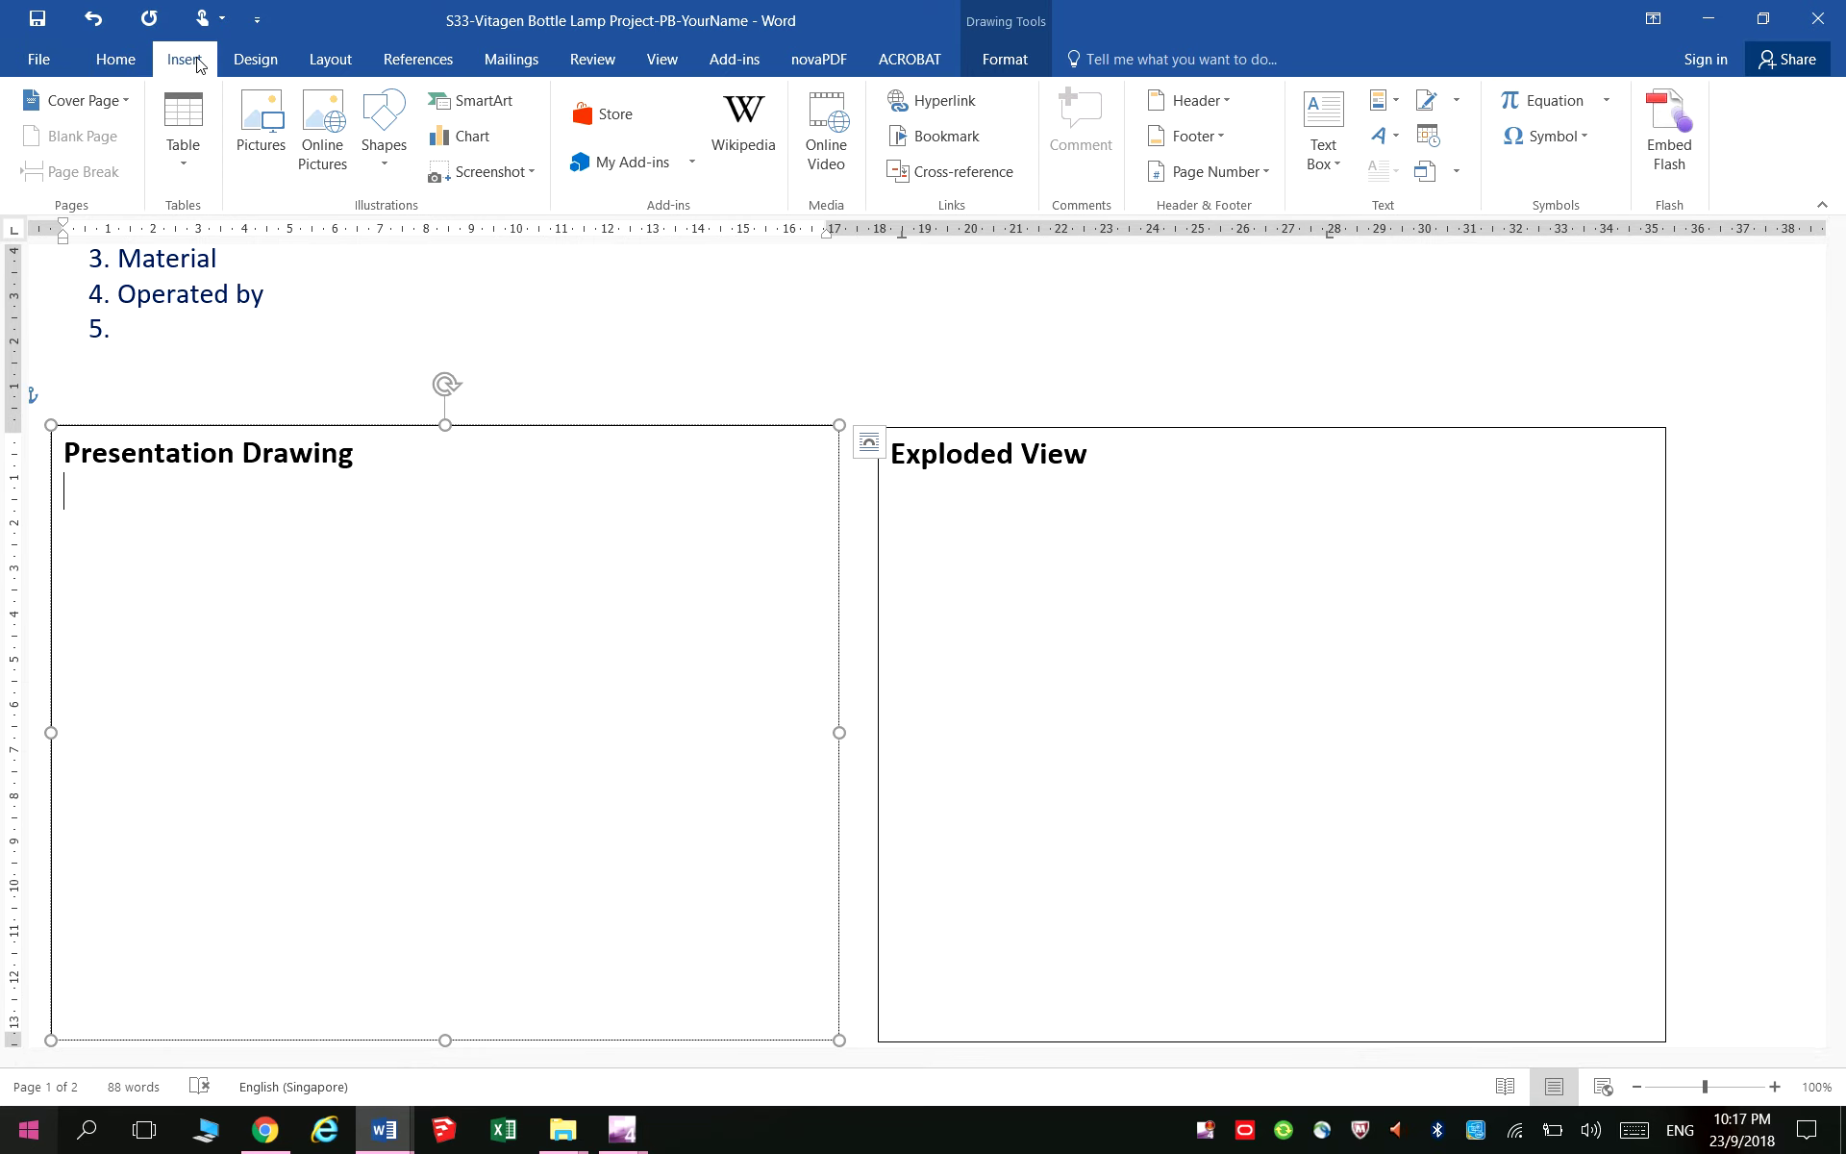
left_click(257, 139)
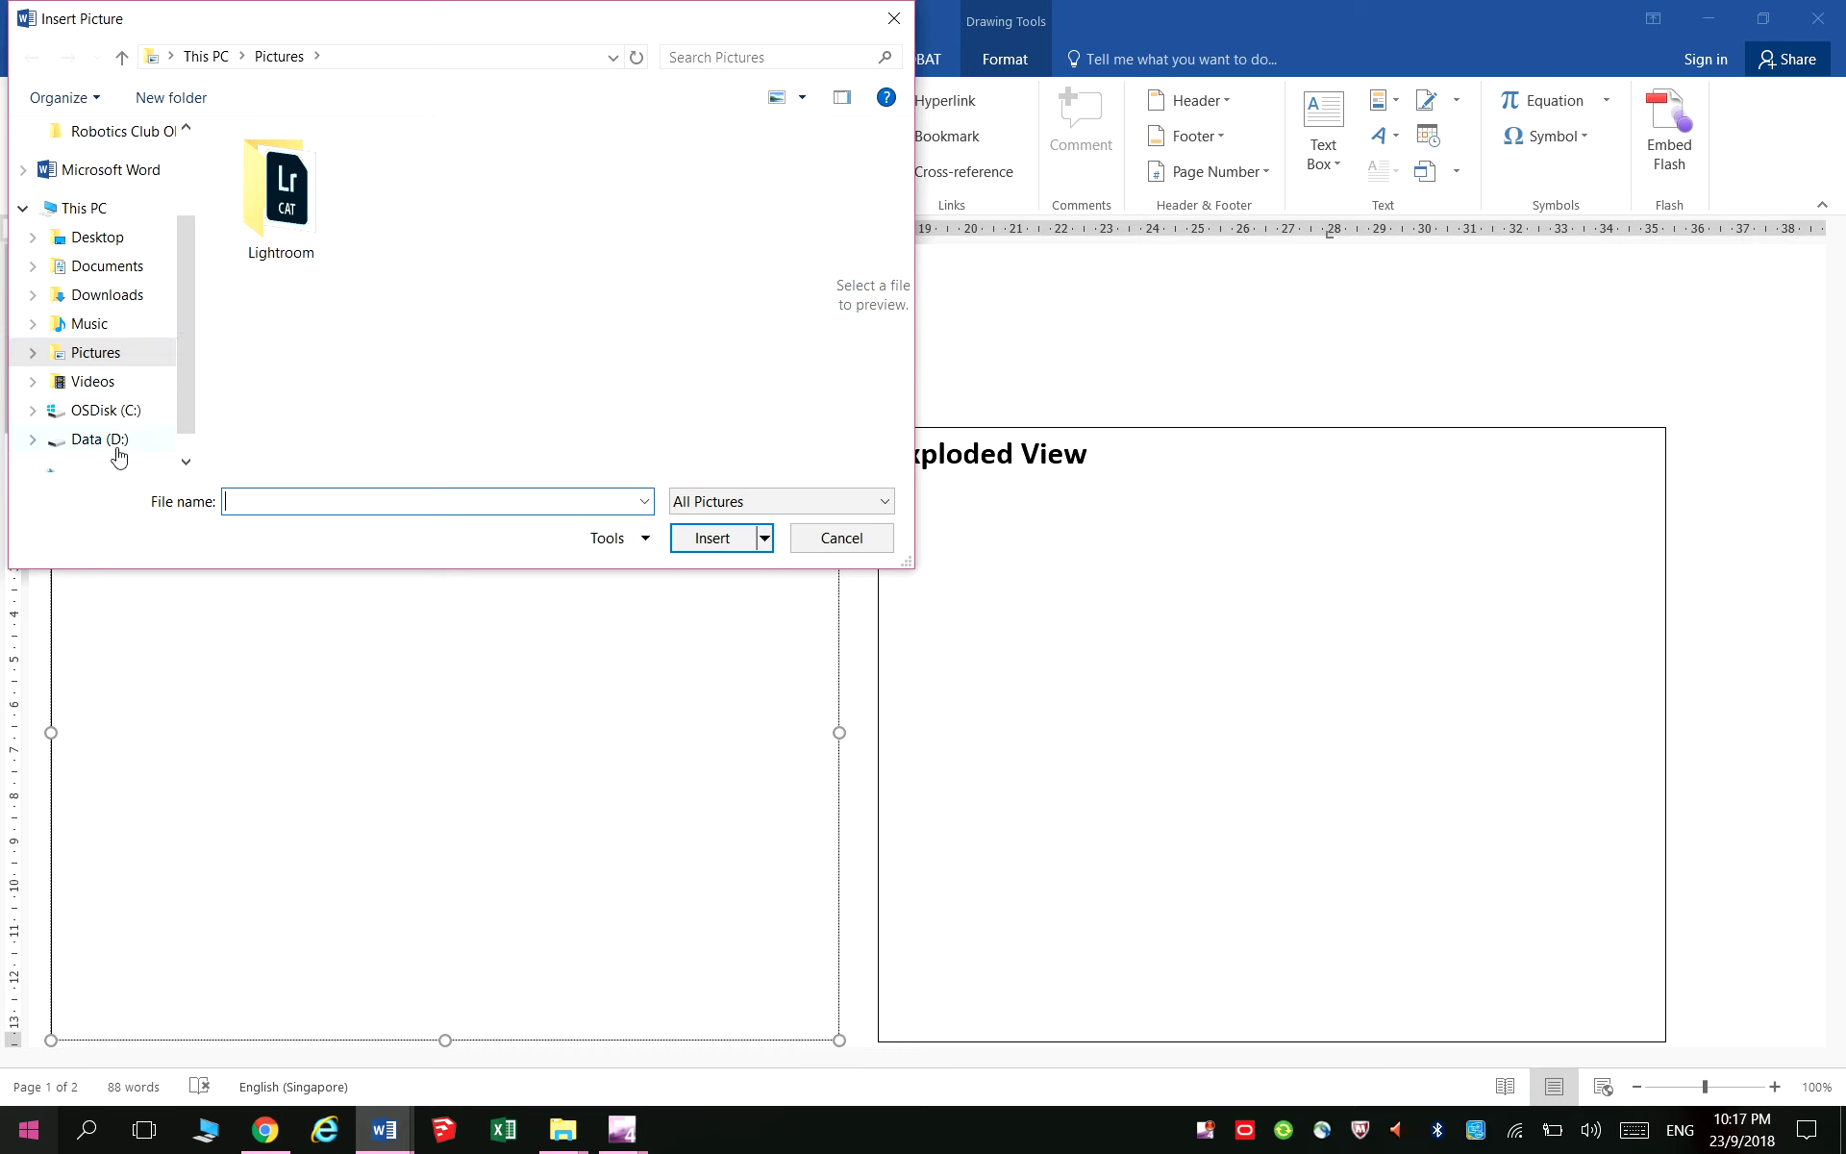
left_click(116, 444)
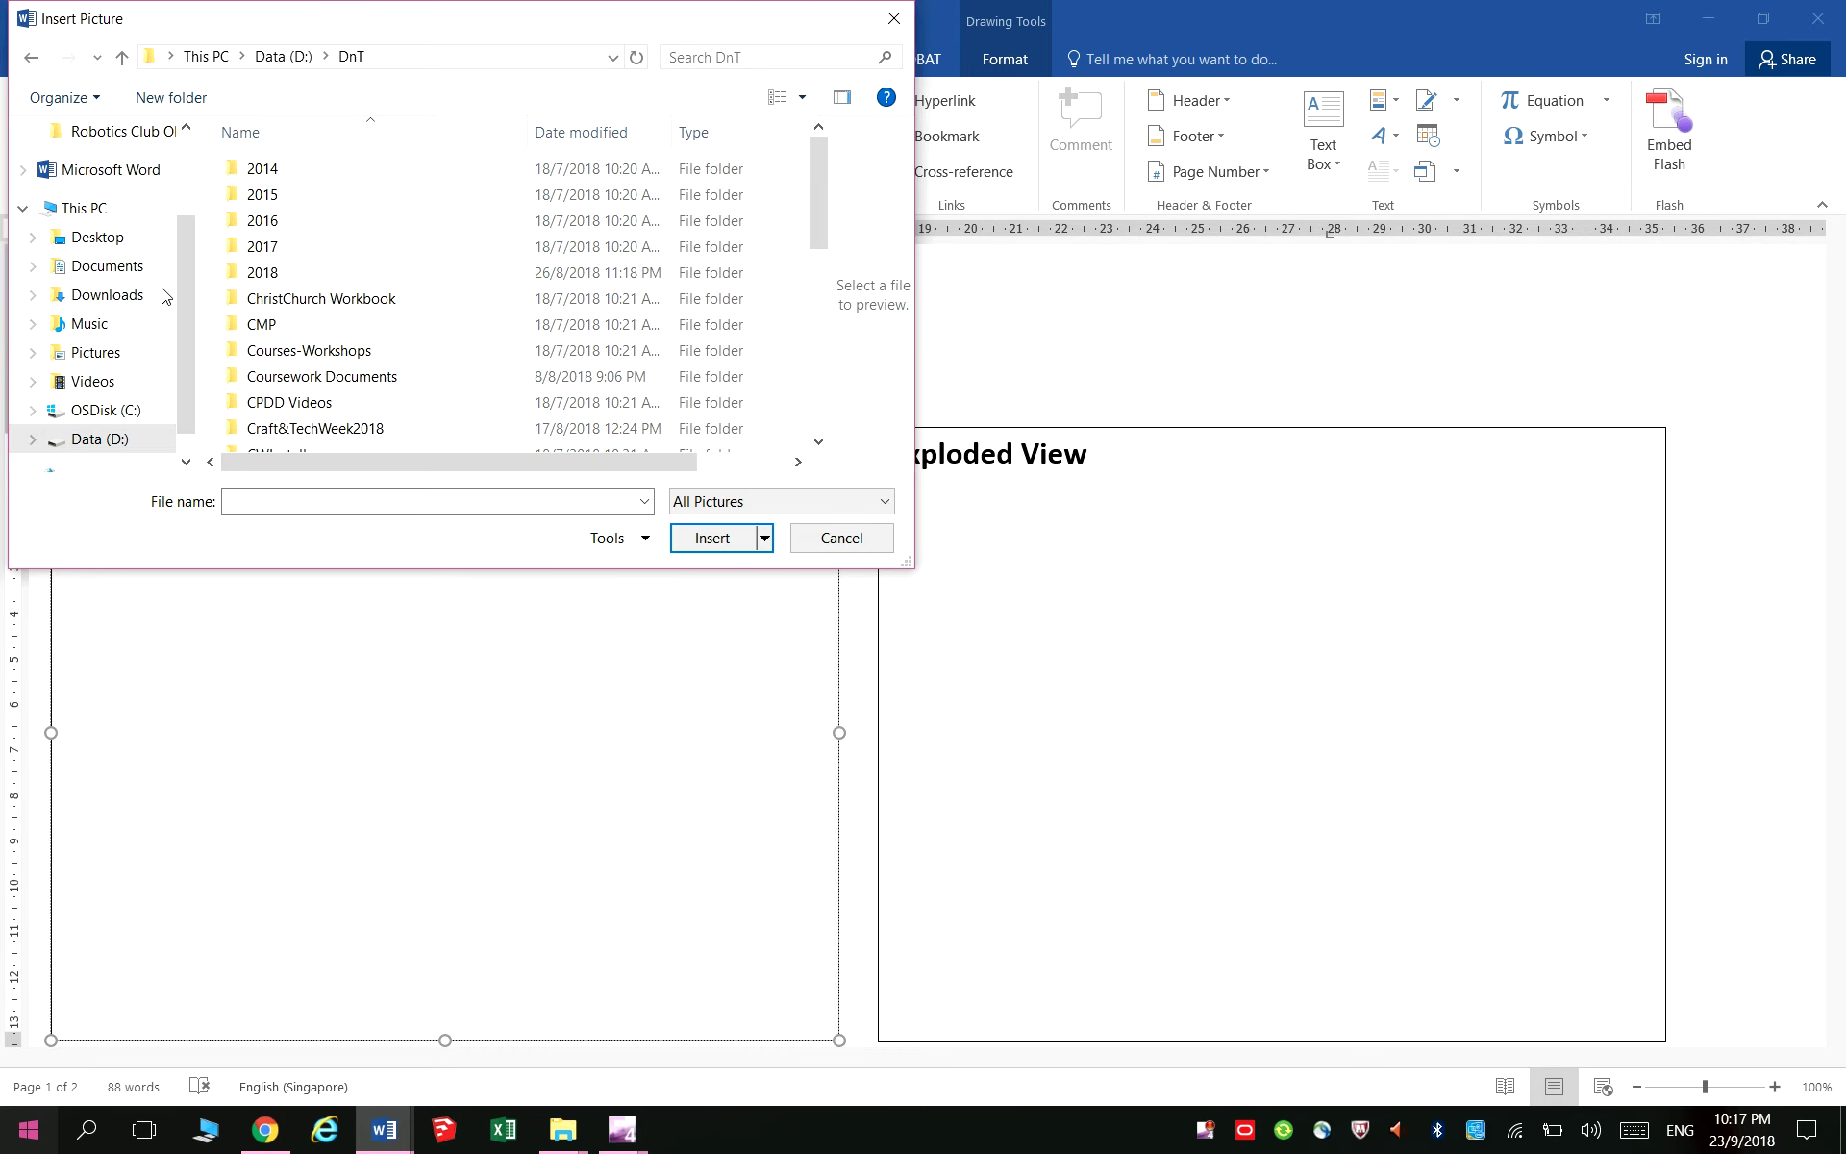
double_click(275, 272)
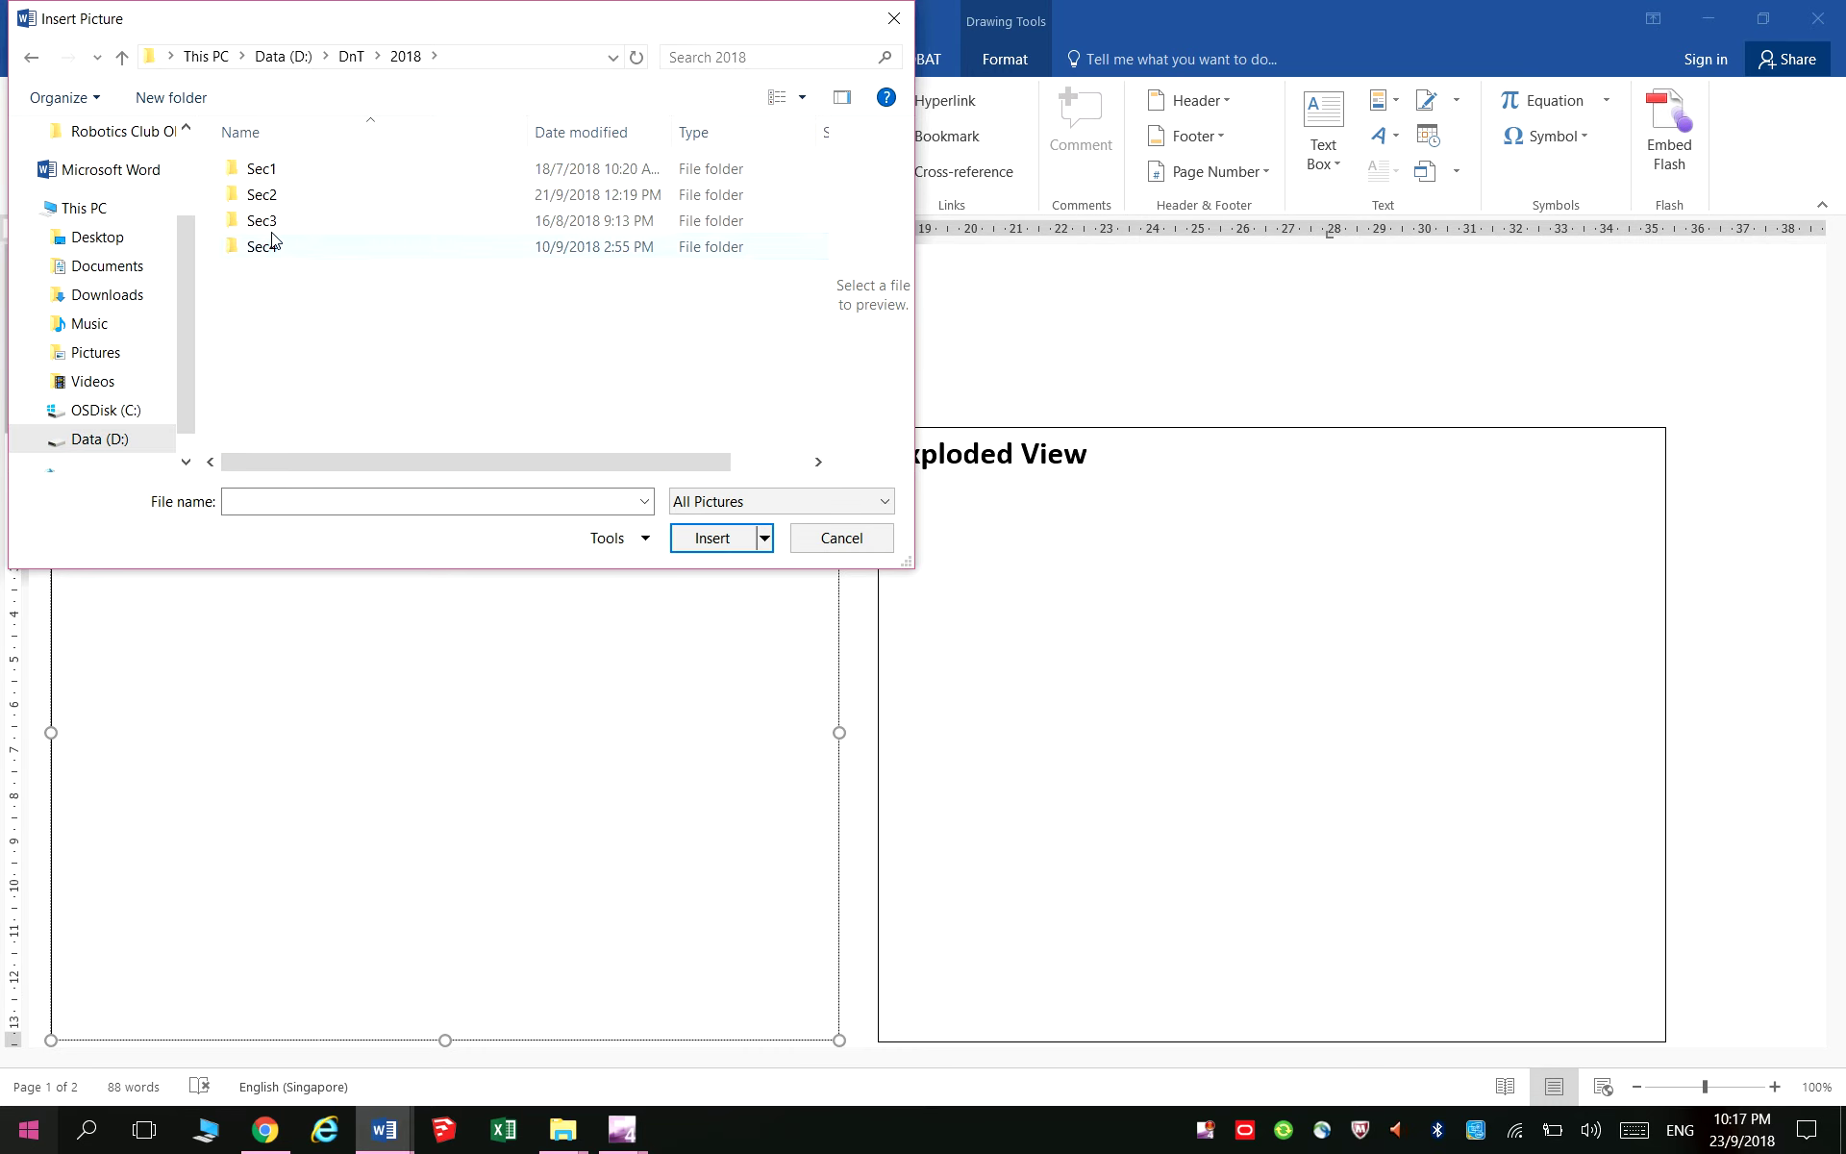
double_click(270, 220)
double_click(275, 227)
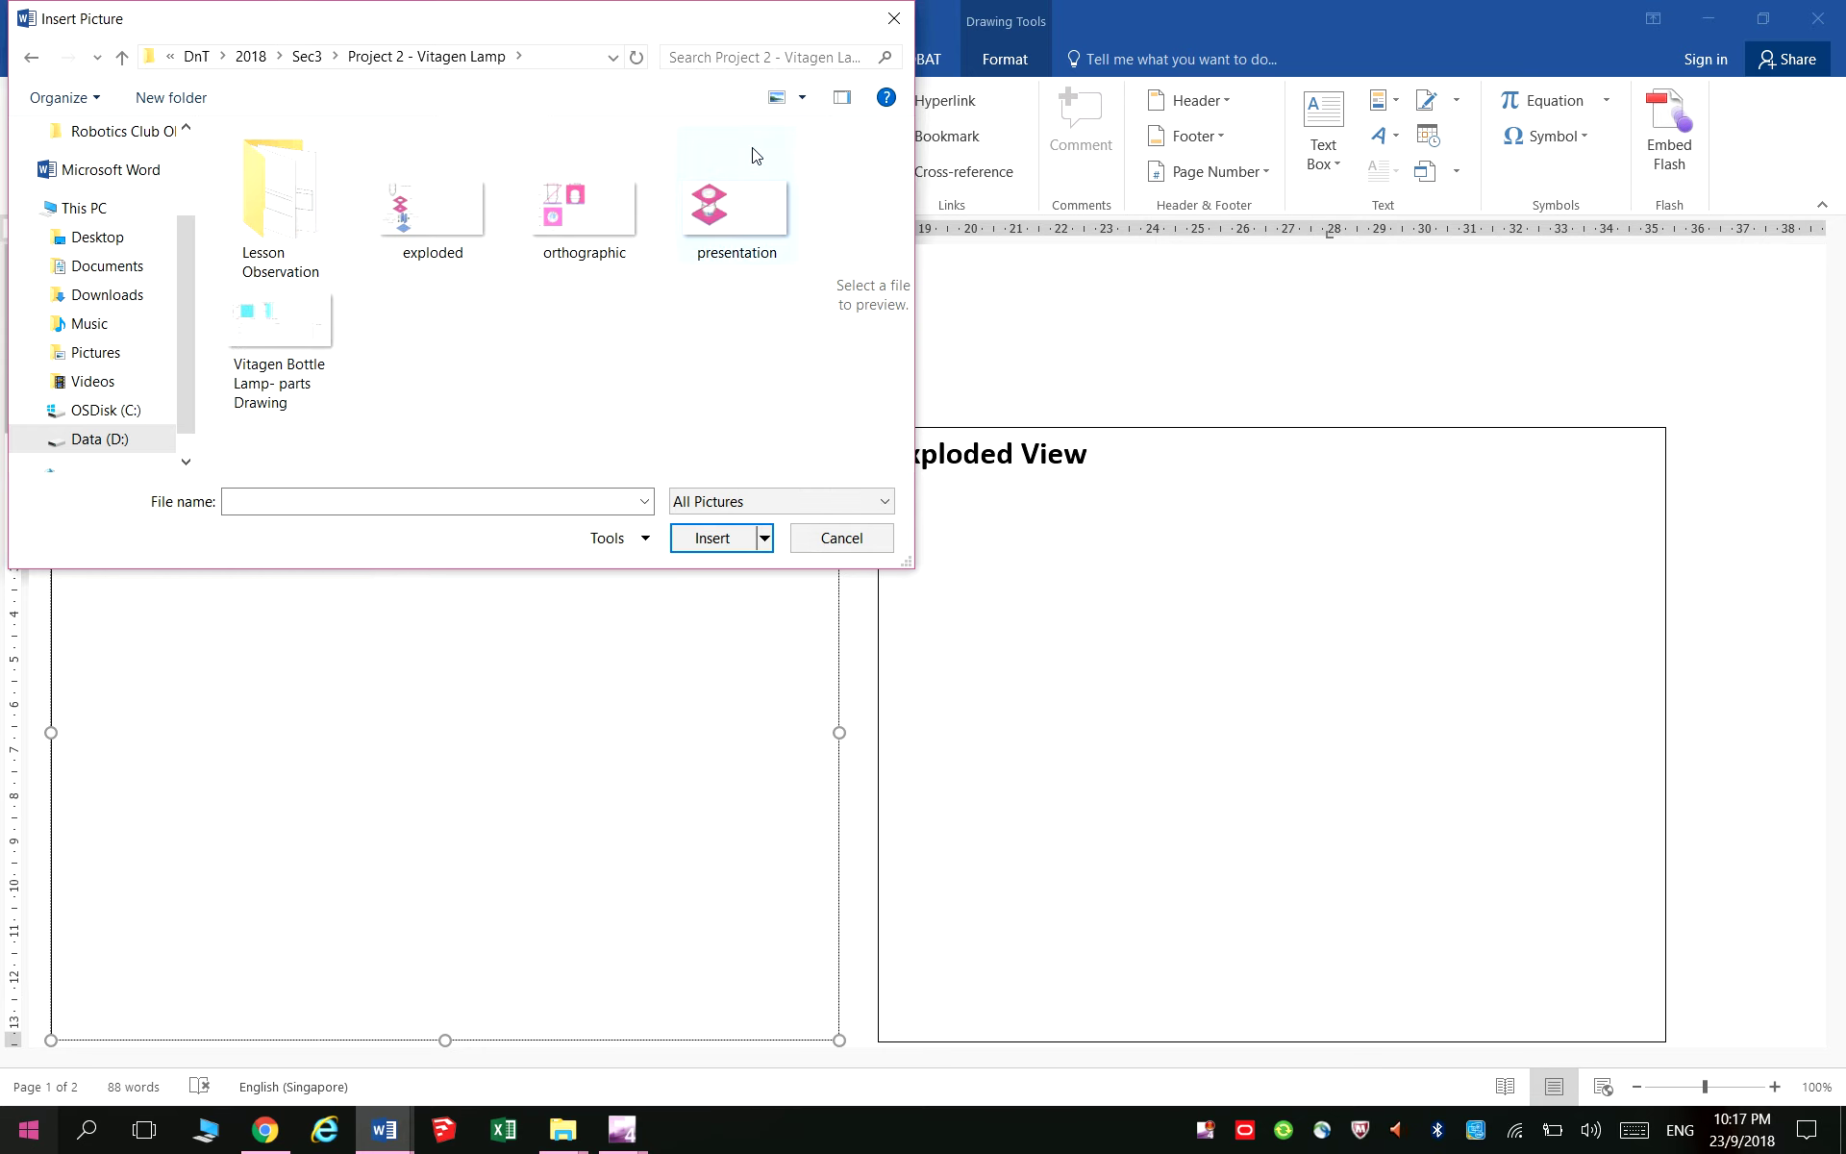
left_click(747, 210)
left_click(743, 538)
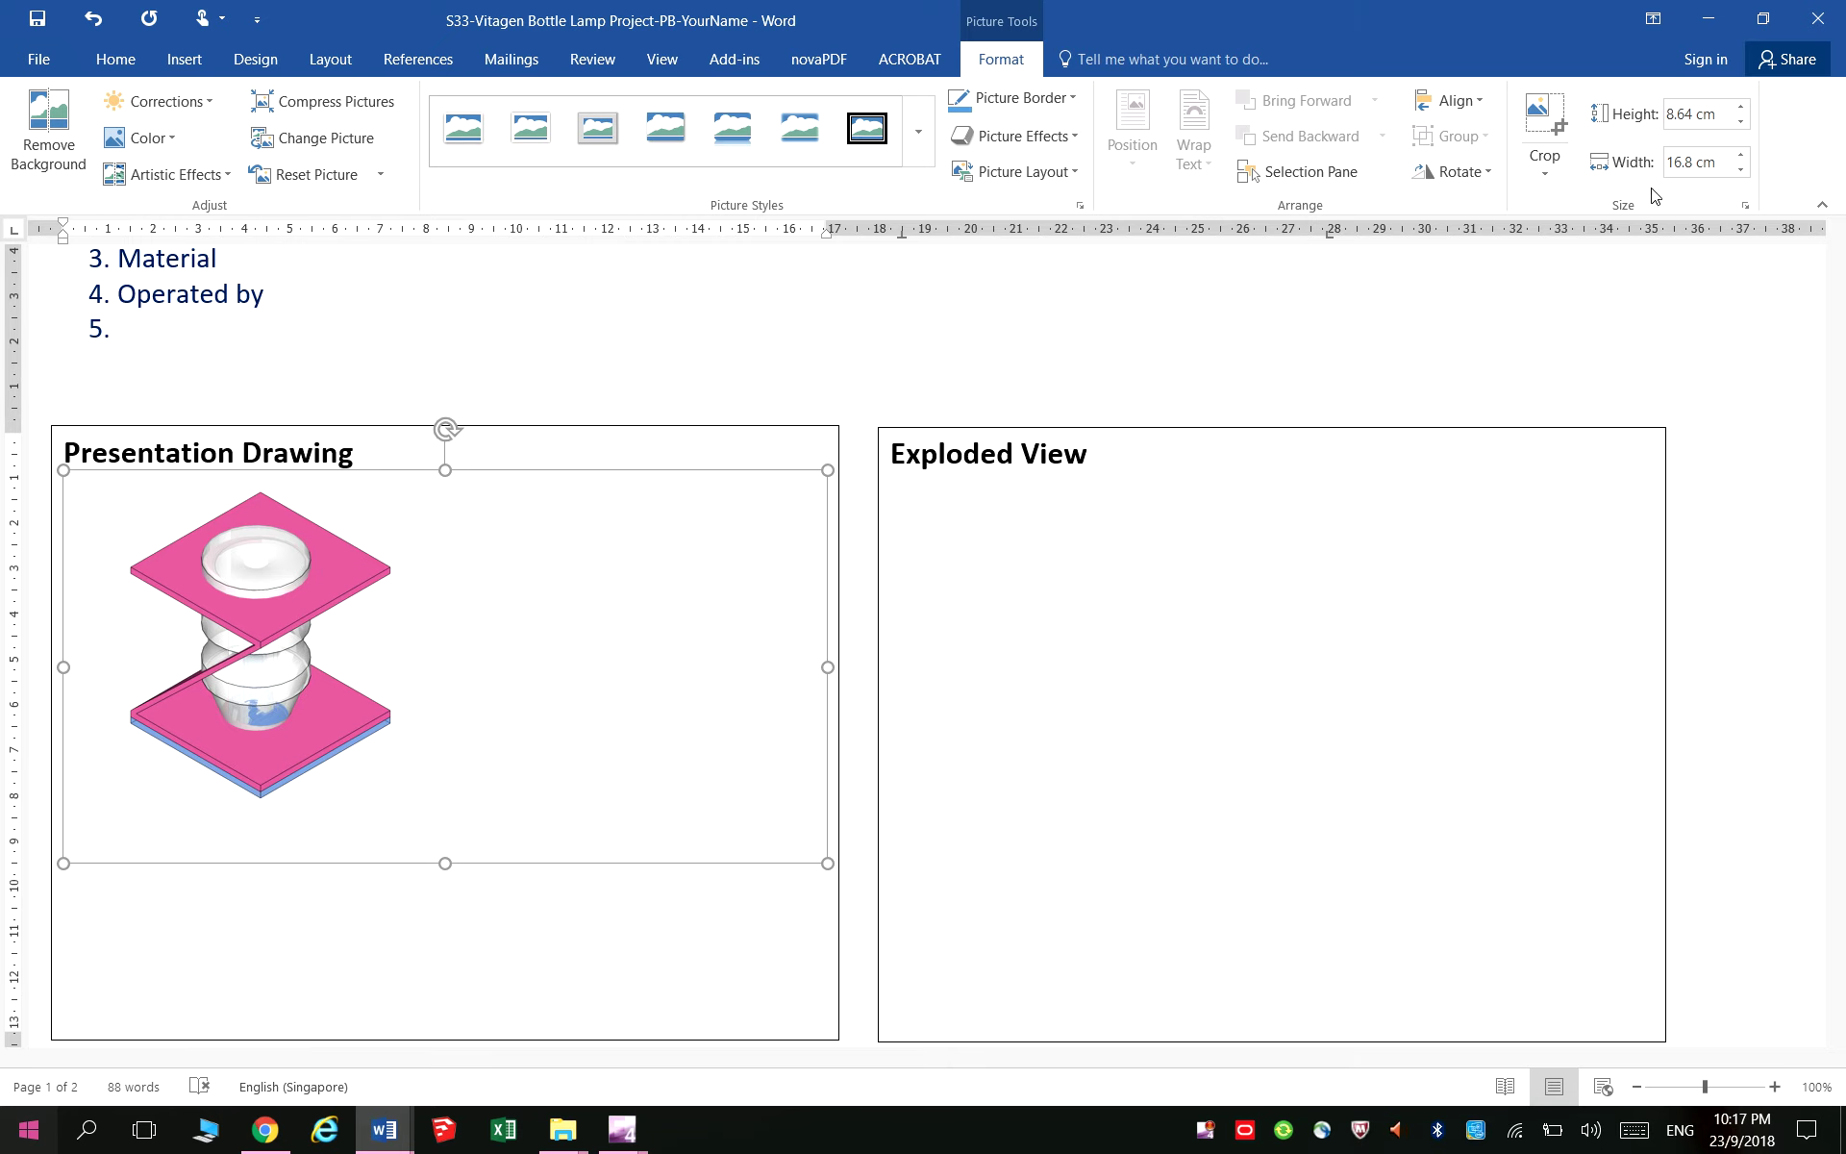
Crop the empty space off the presentation drawing's right side
left_click(1544, 118)
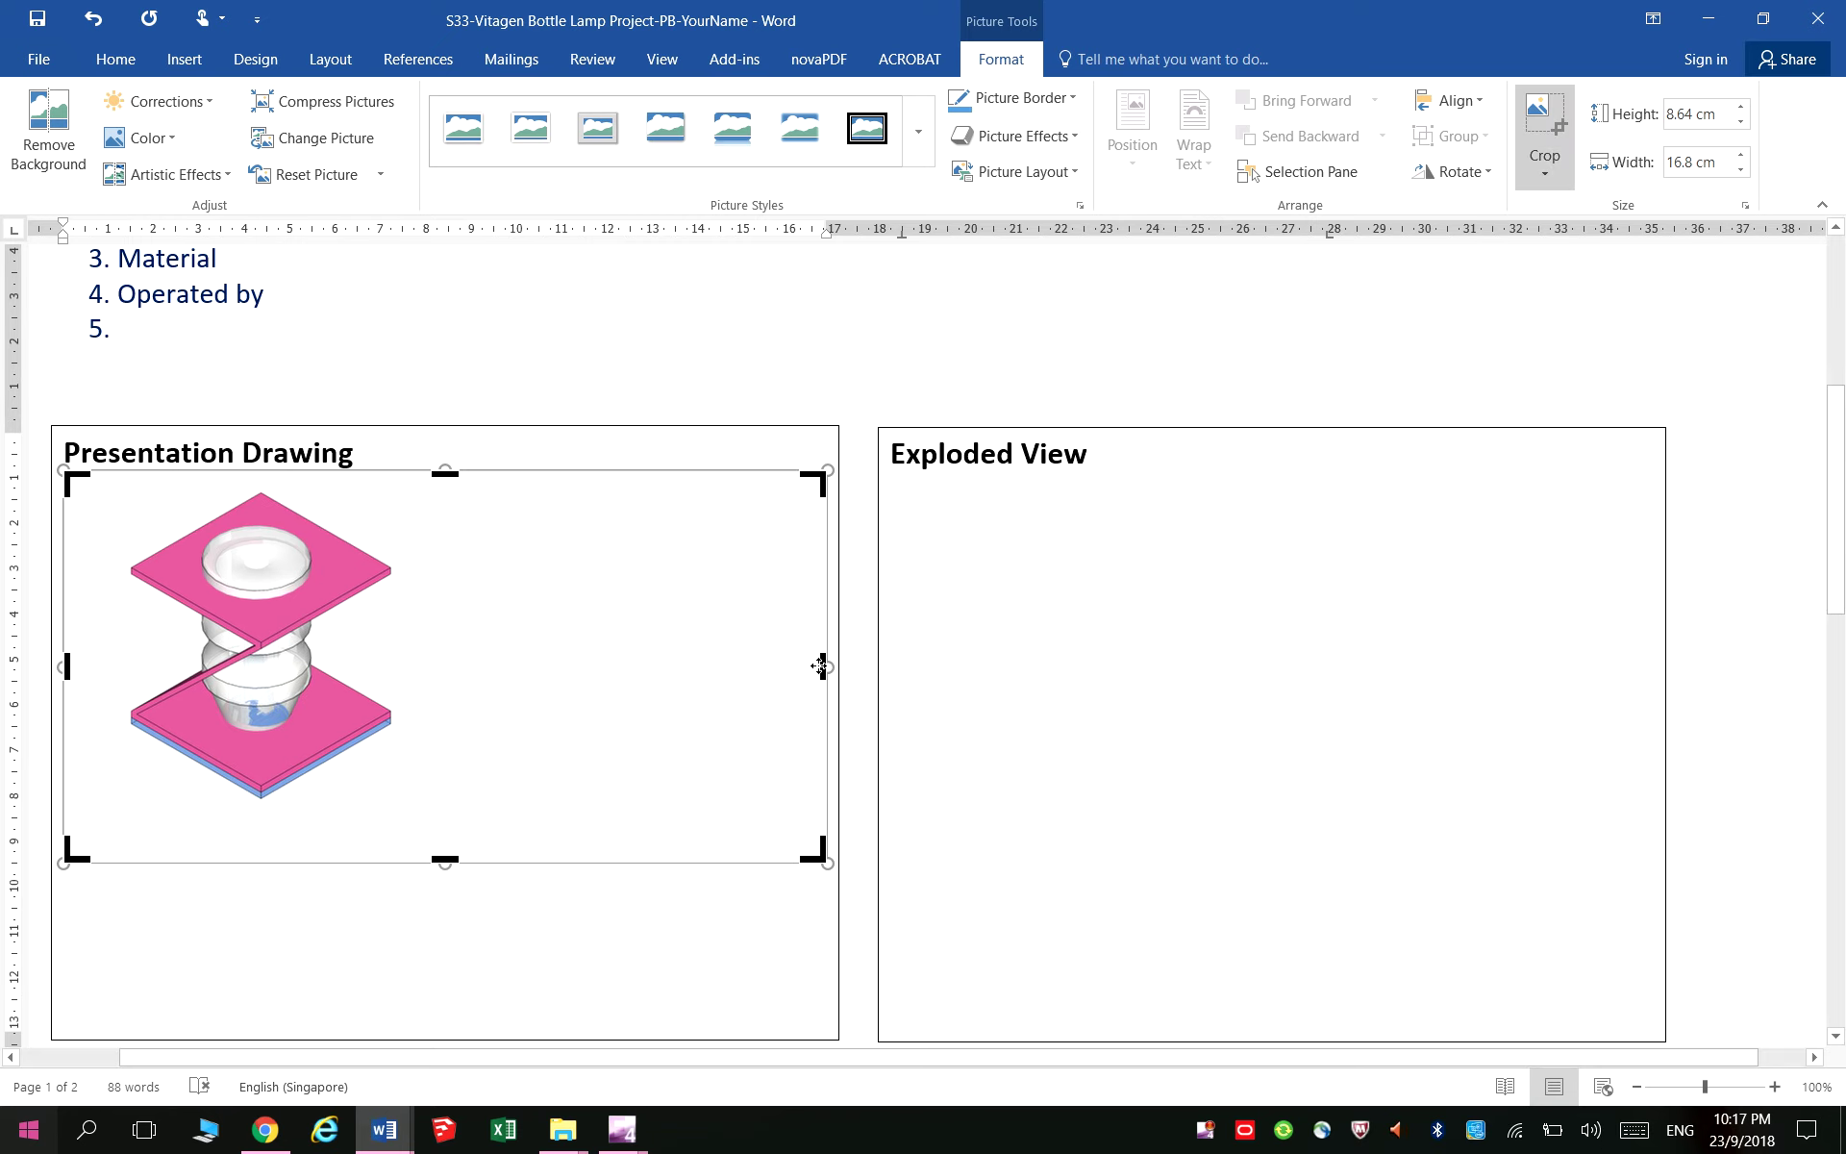
left_click_drag(827, 666, 445, 667)
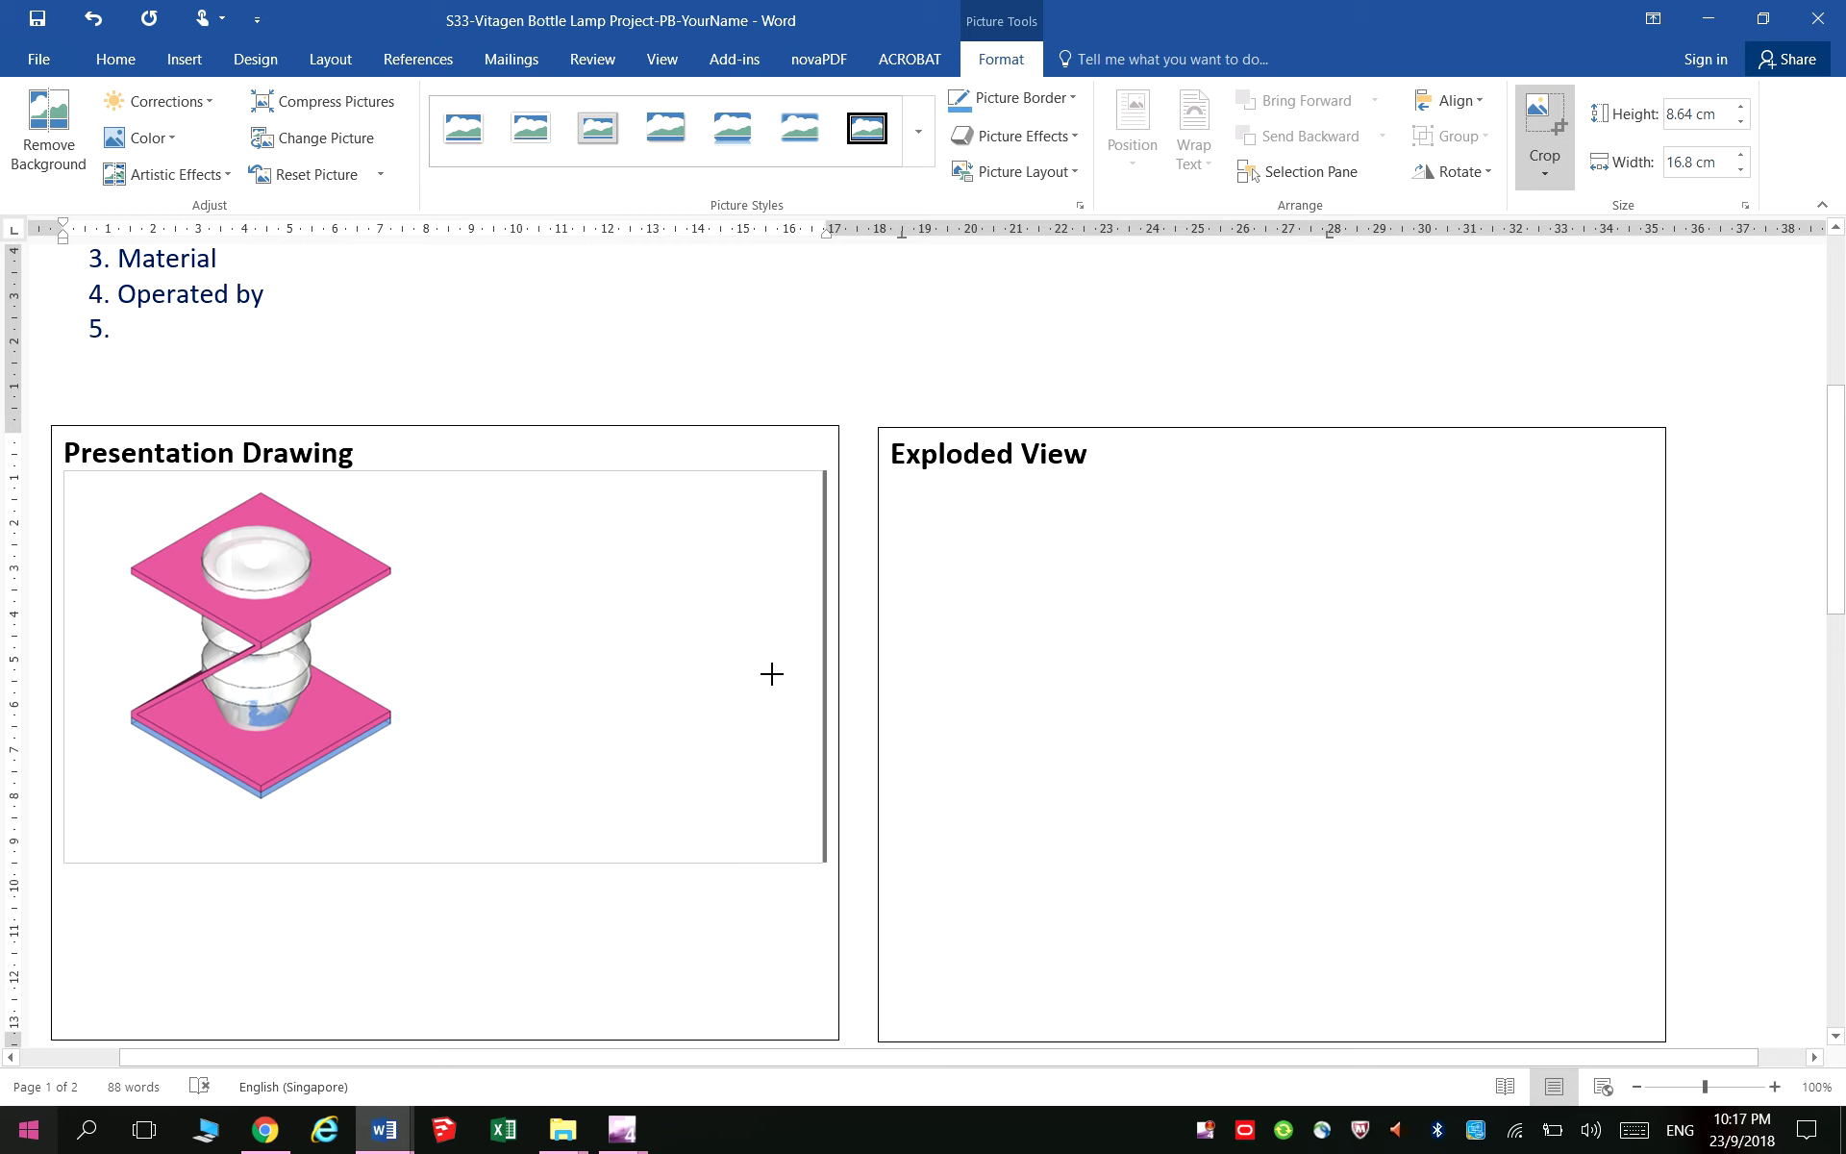
left_click(1410, 741)
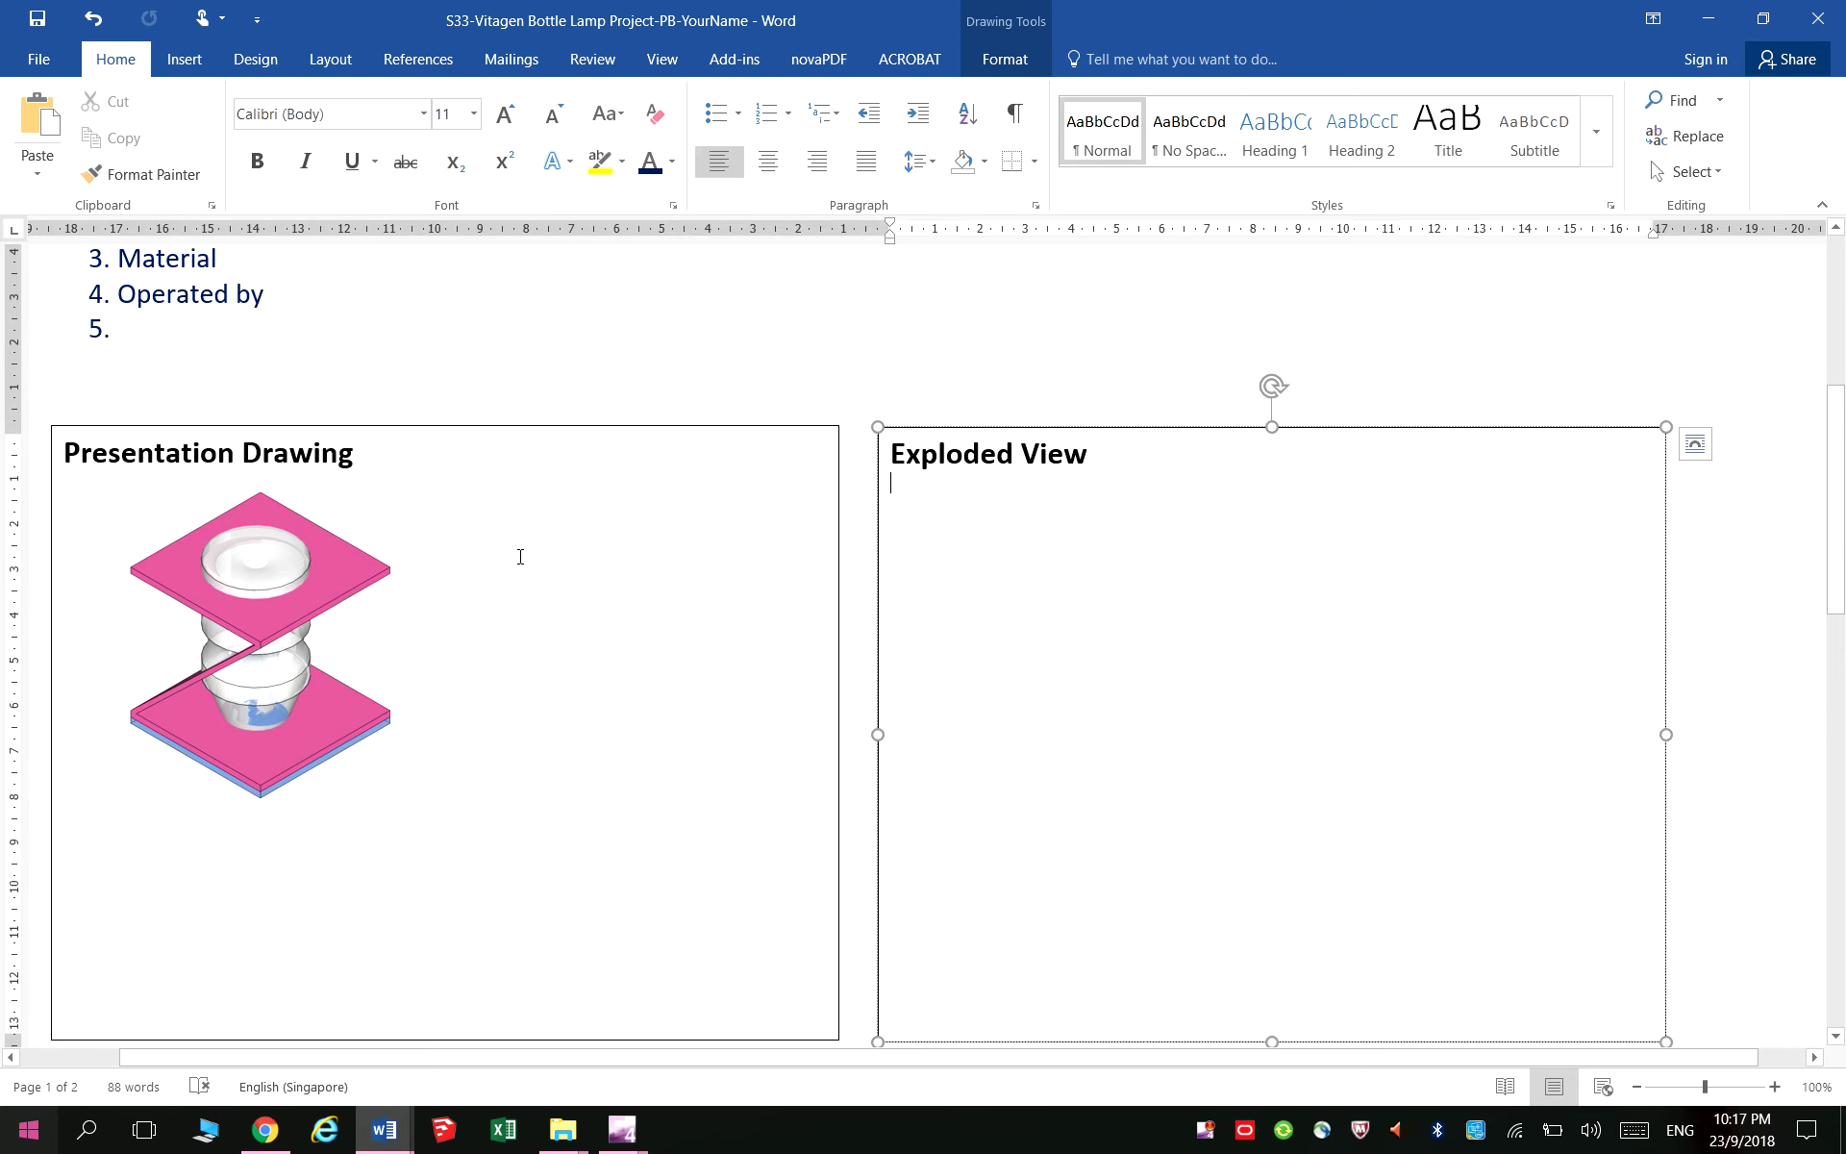
Set the Presentation Drawing box's Shape Outline to No Outline
left_click(437, 431)
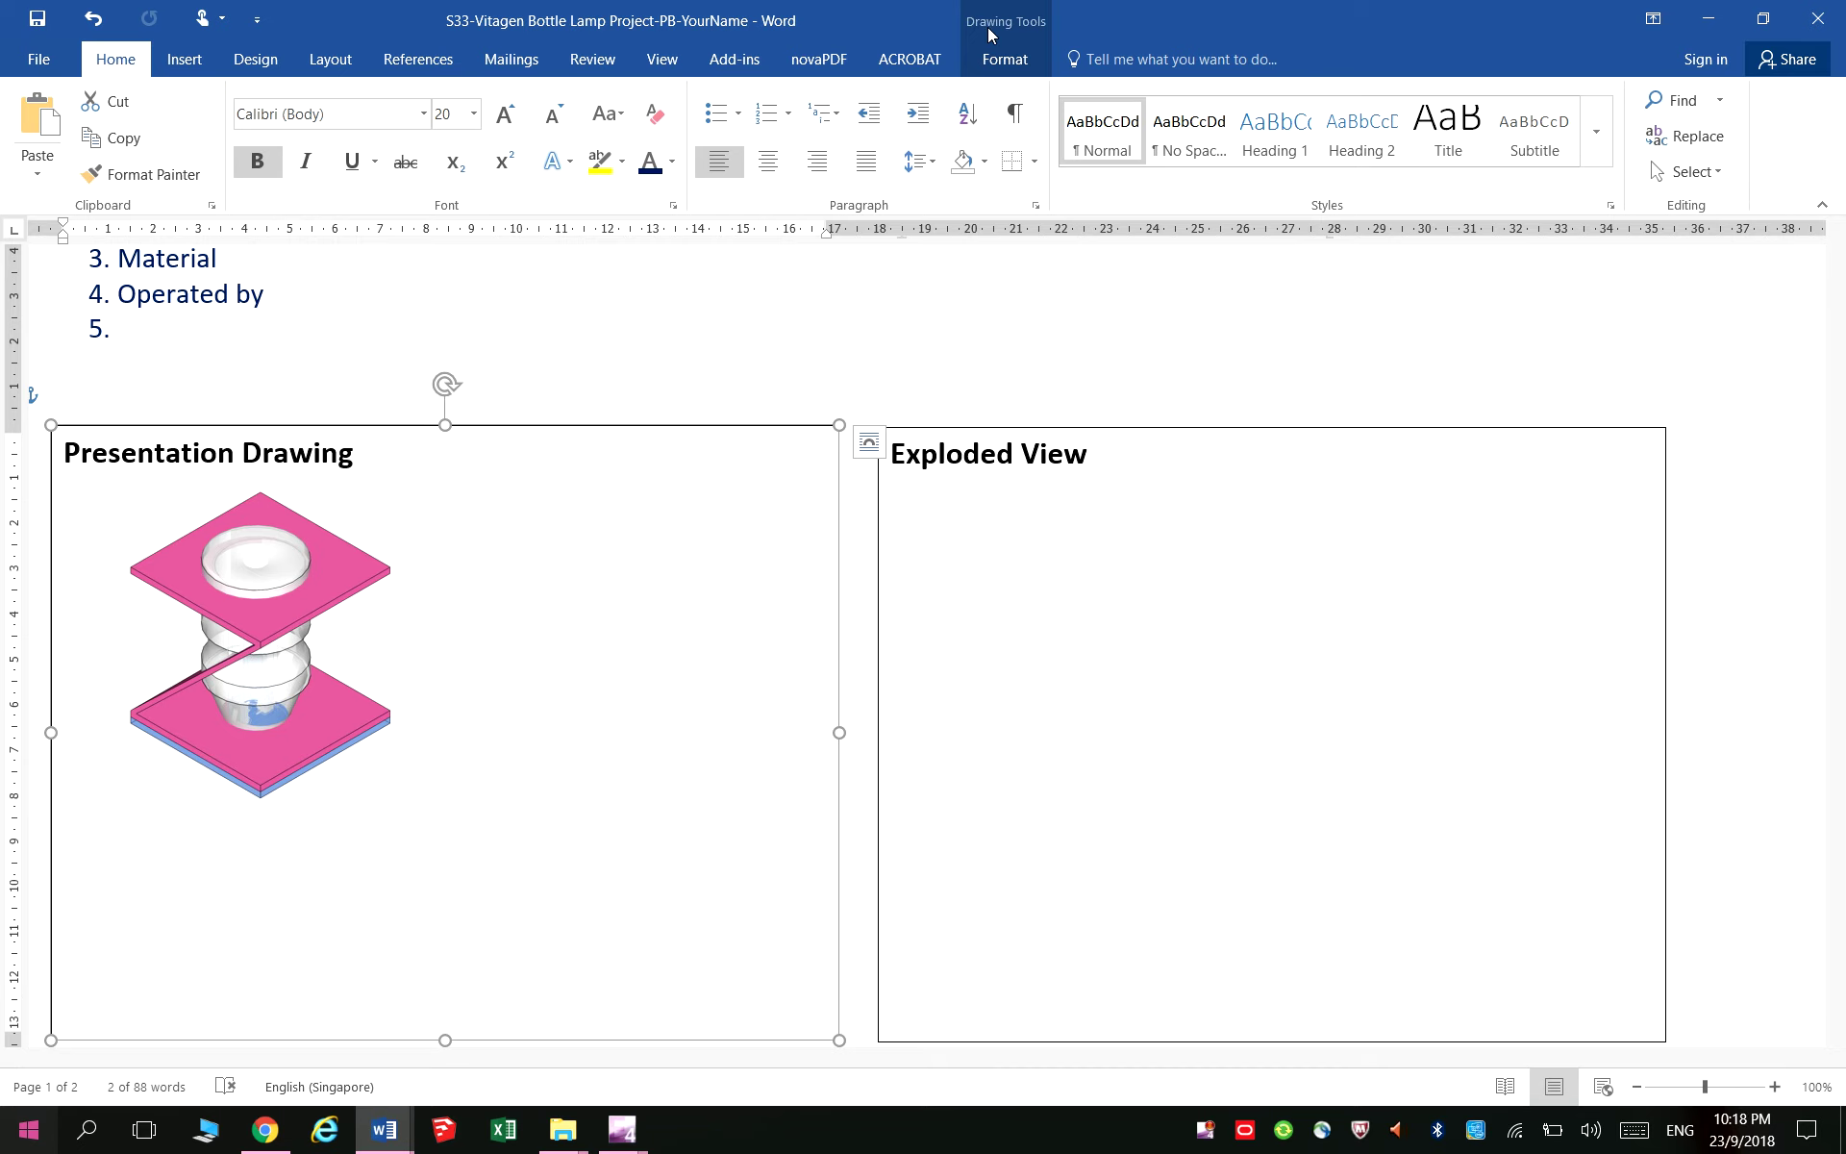
left_click(842, 497)
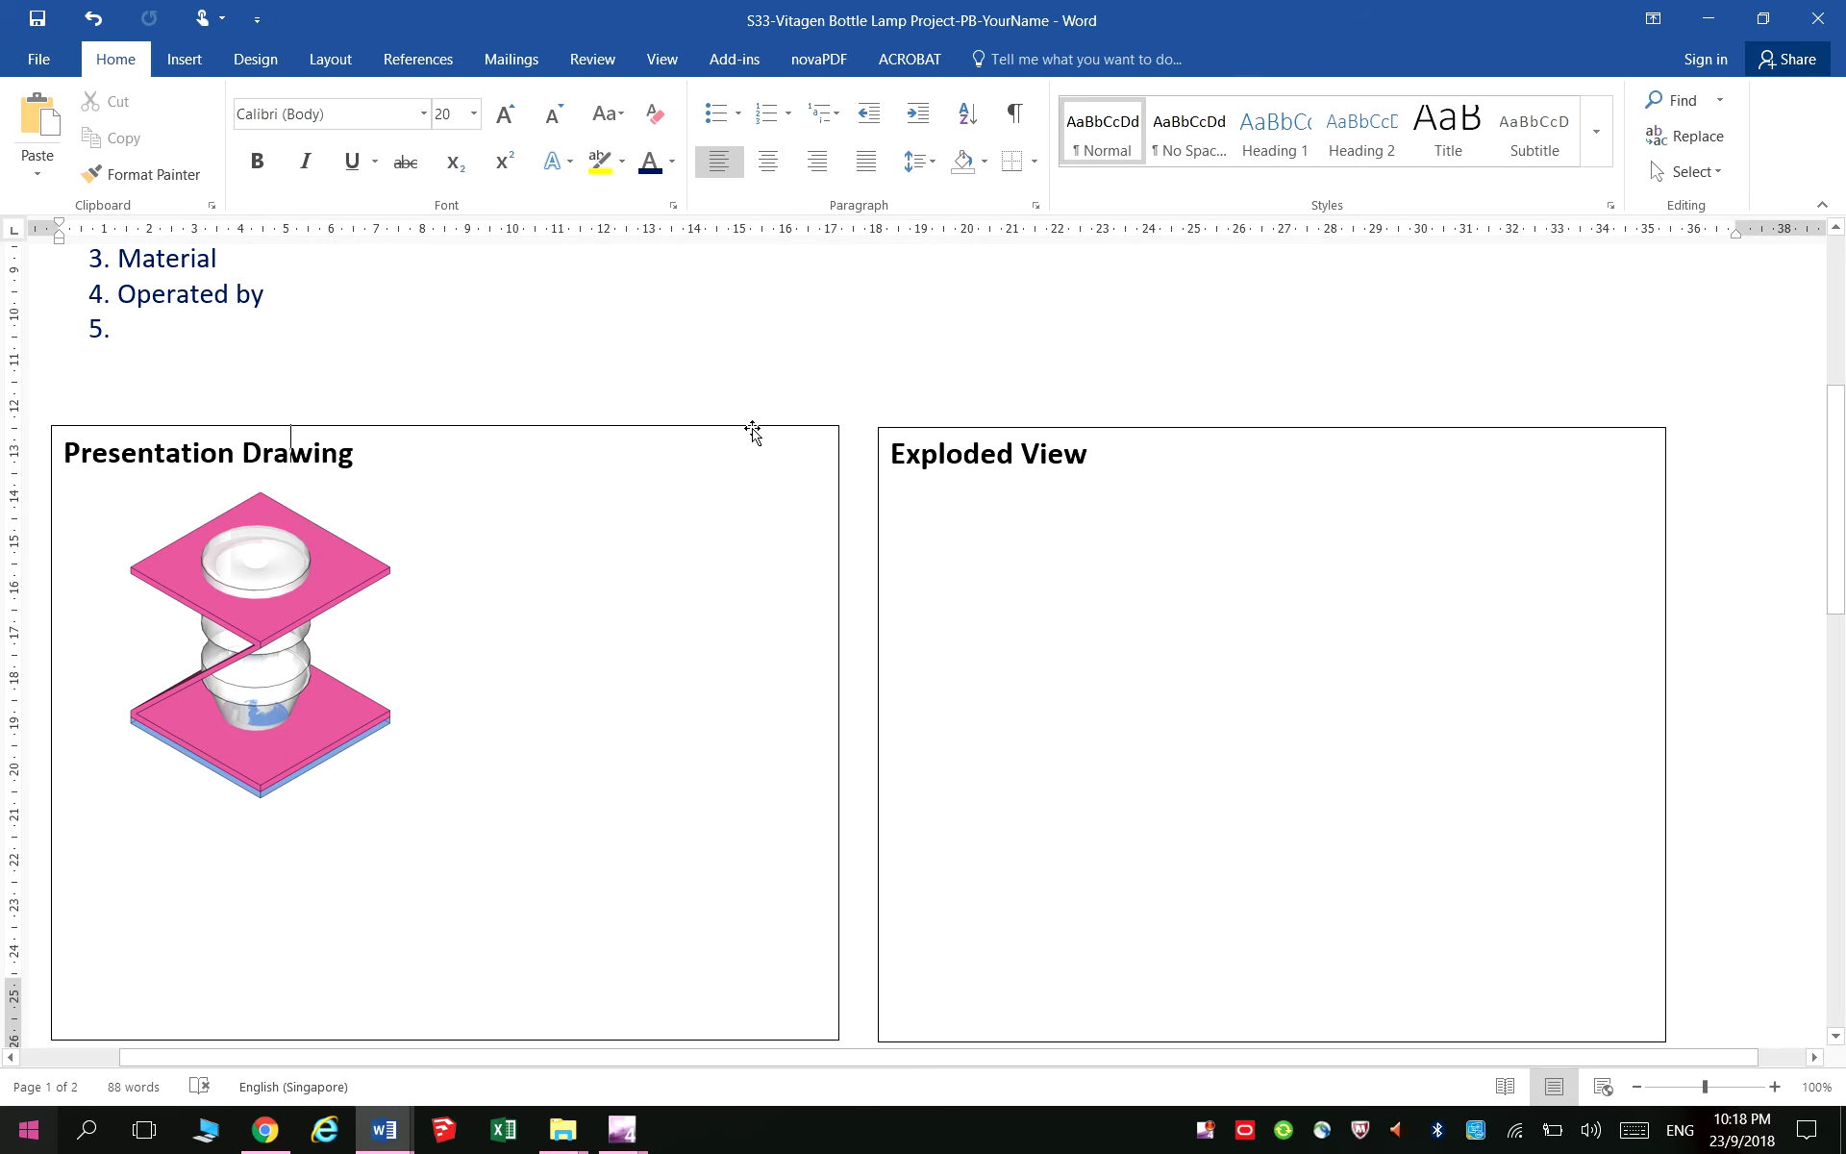
left_click(751, 433)
left_click(1019, 22)
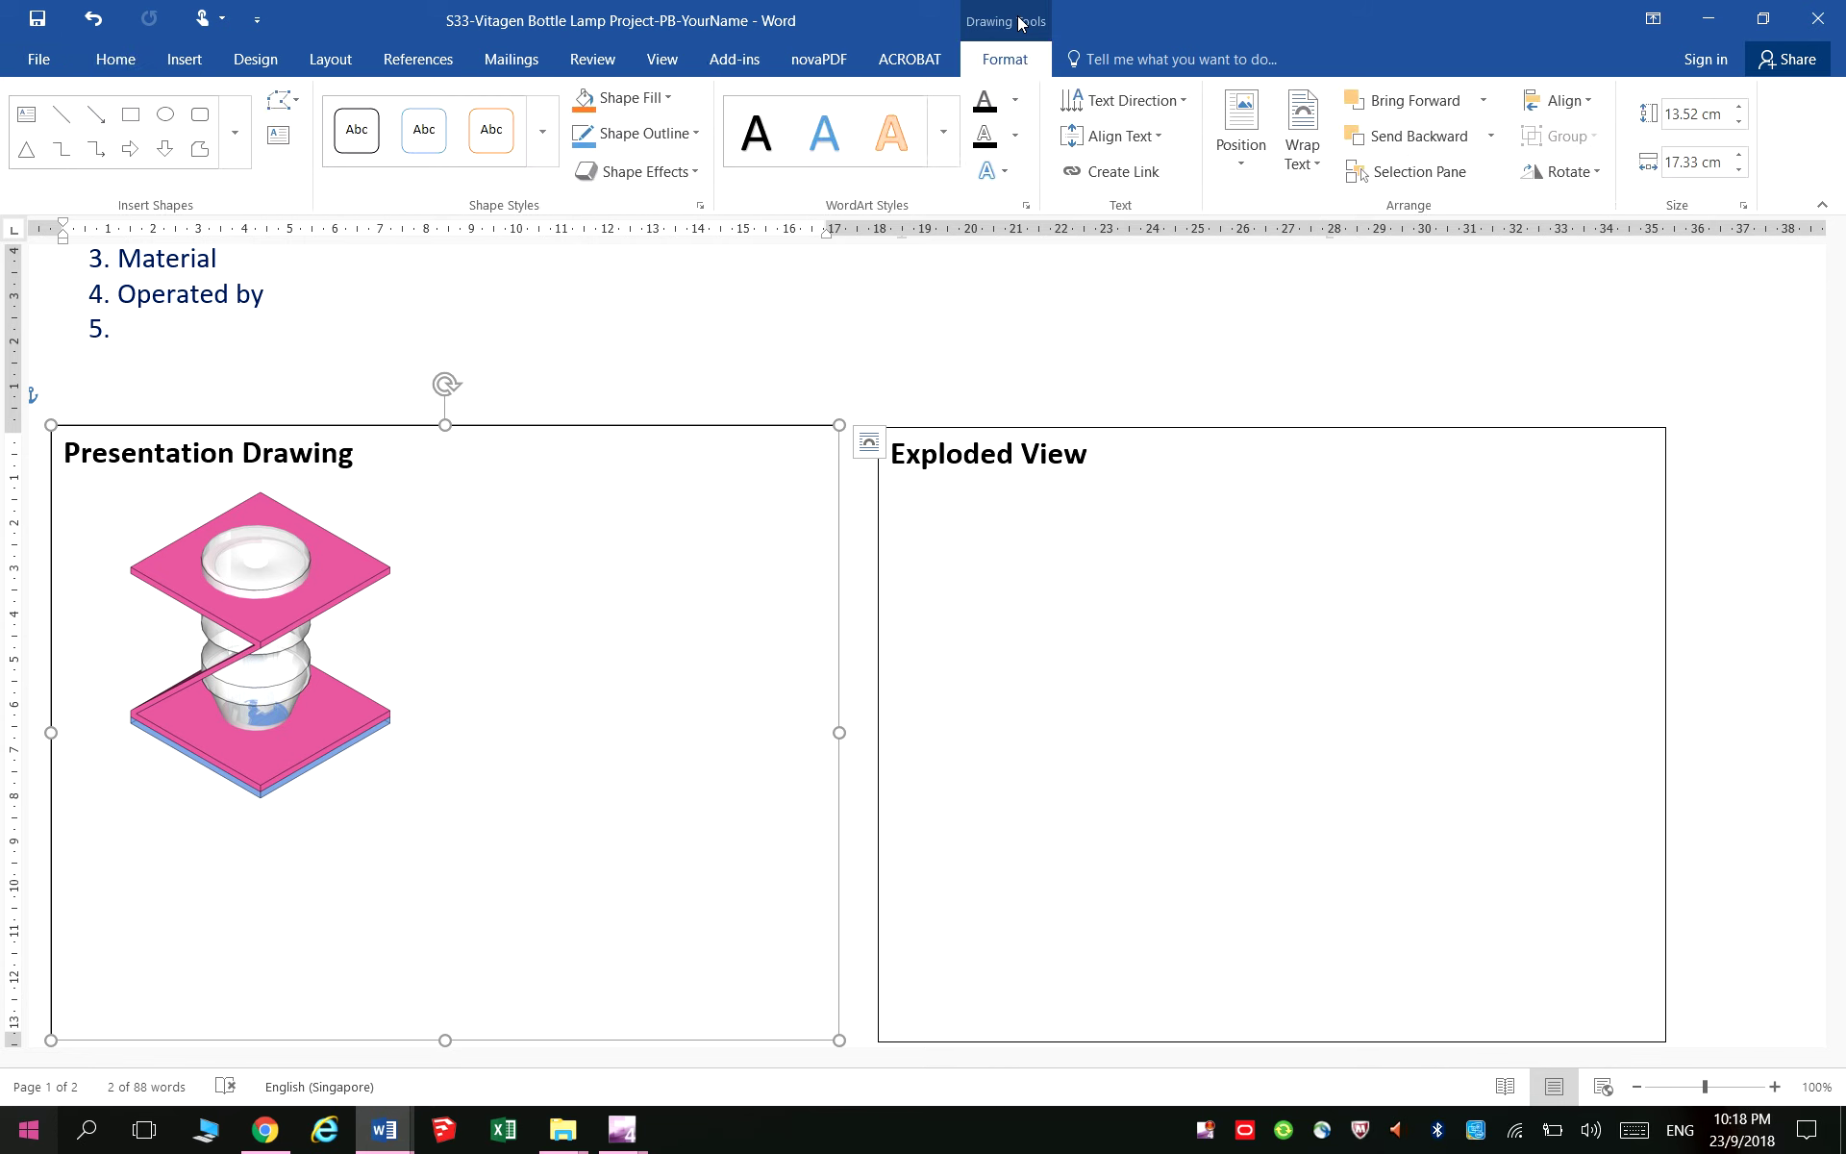
left_click(617, 137)
left_click(634, 345)
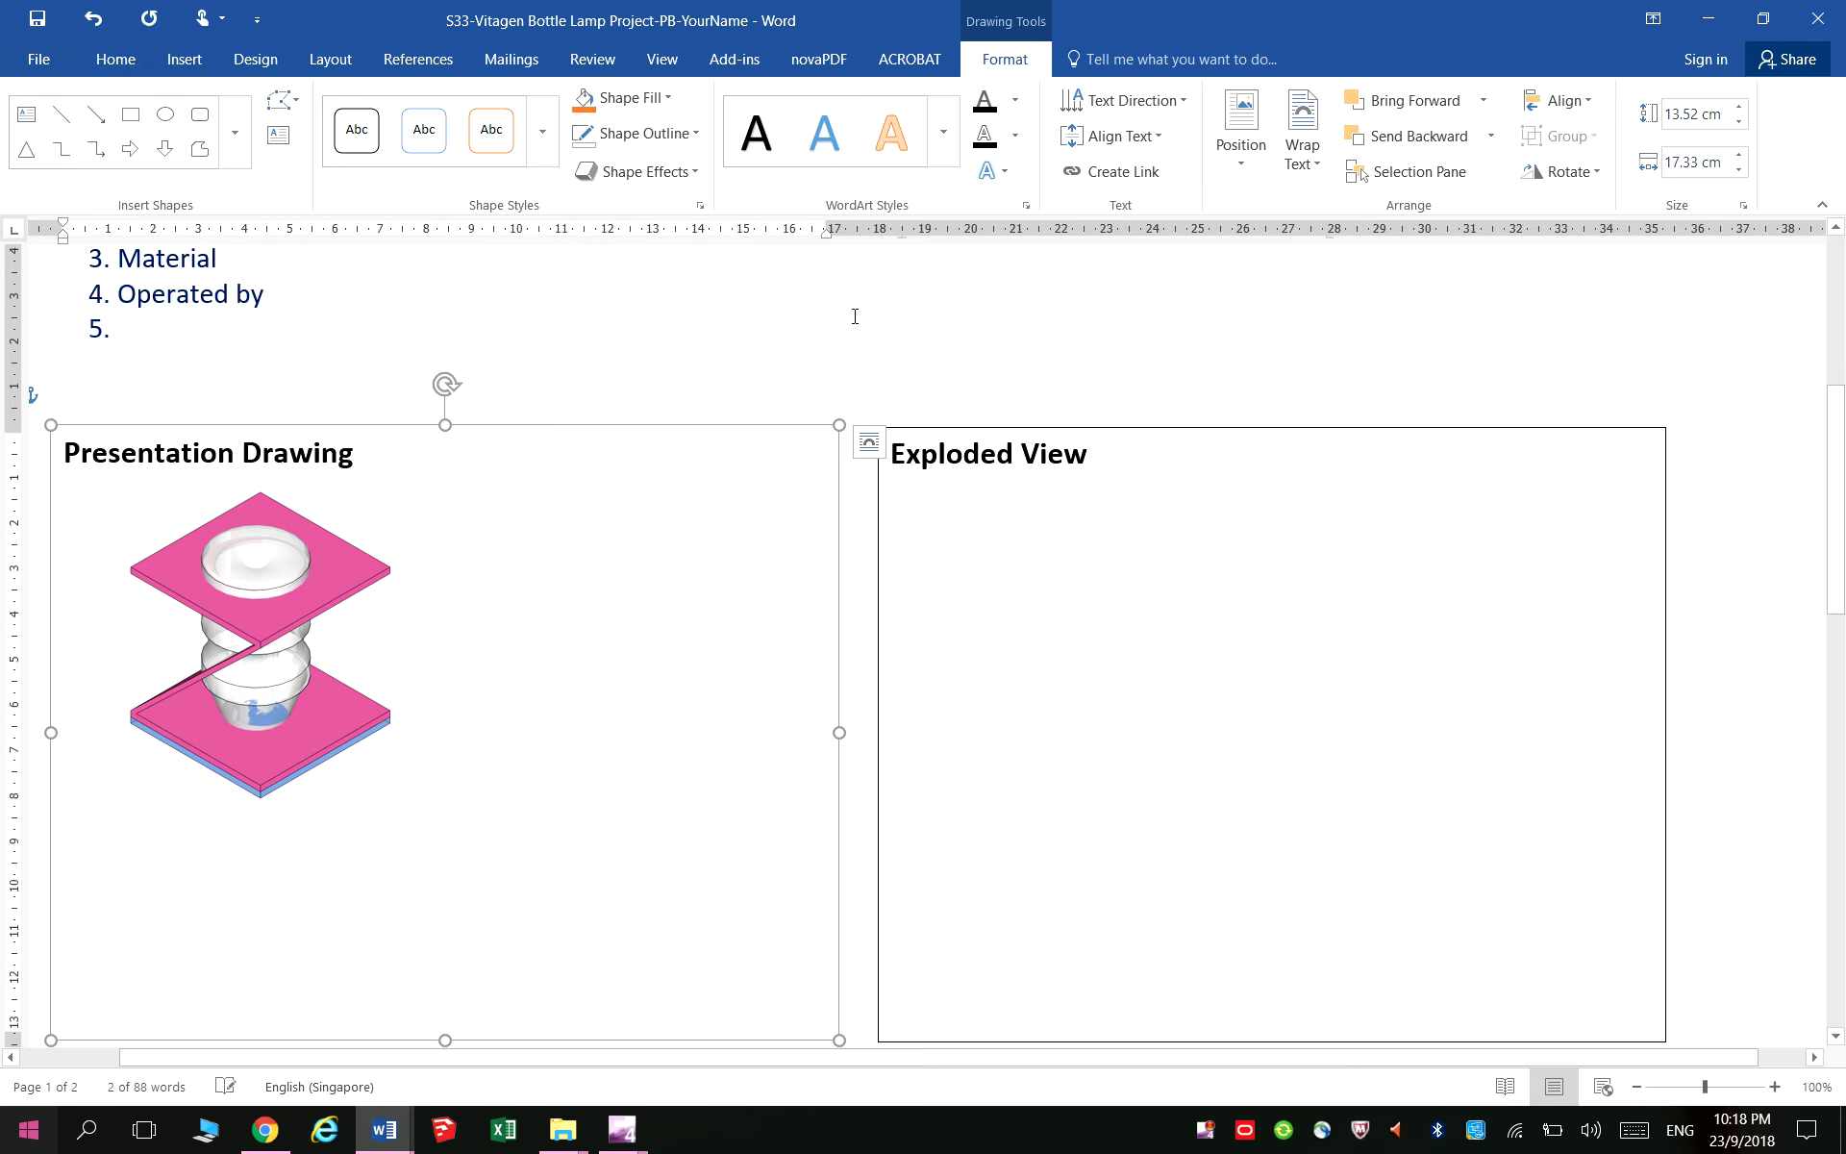
key("Escape")
Enlarge the lamp presentation drawing proportionally from its corner
left_click(290, 652)
scroll(379, 747, "down", 2)
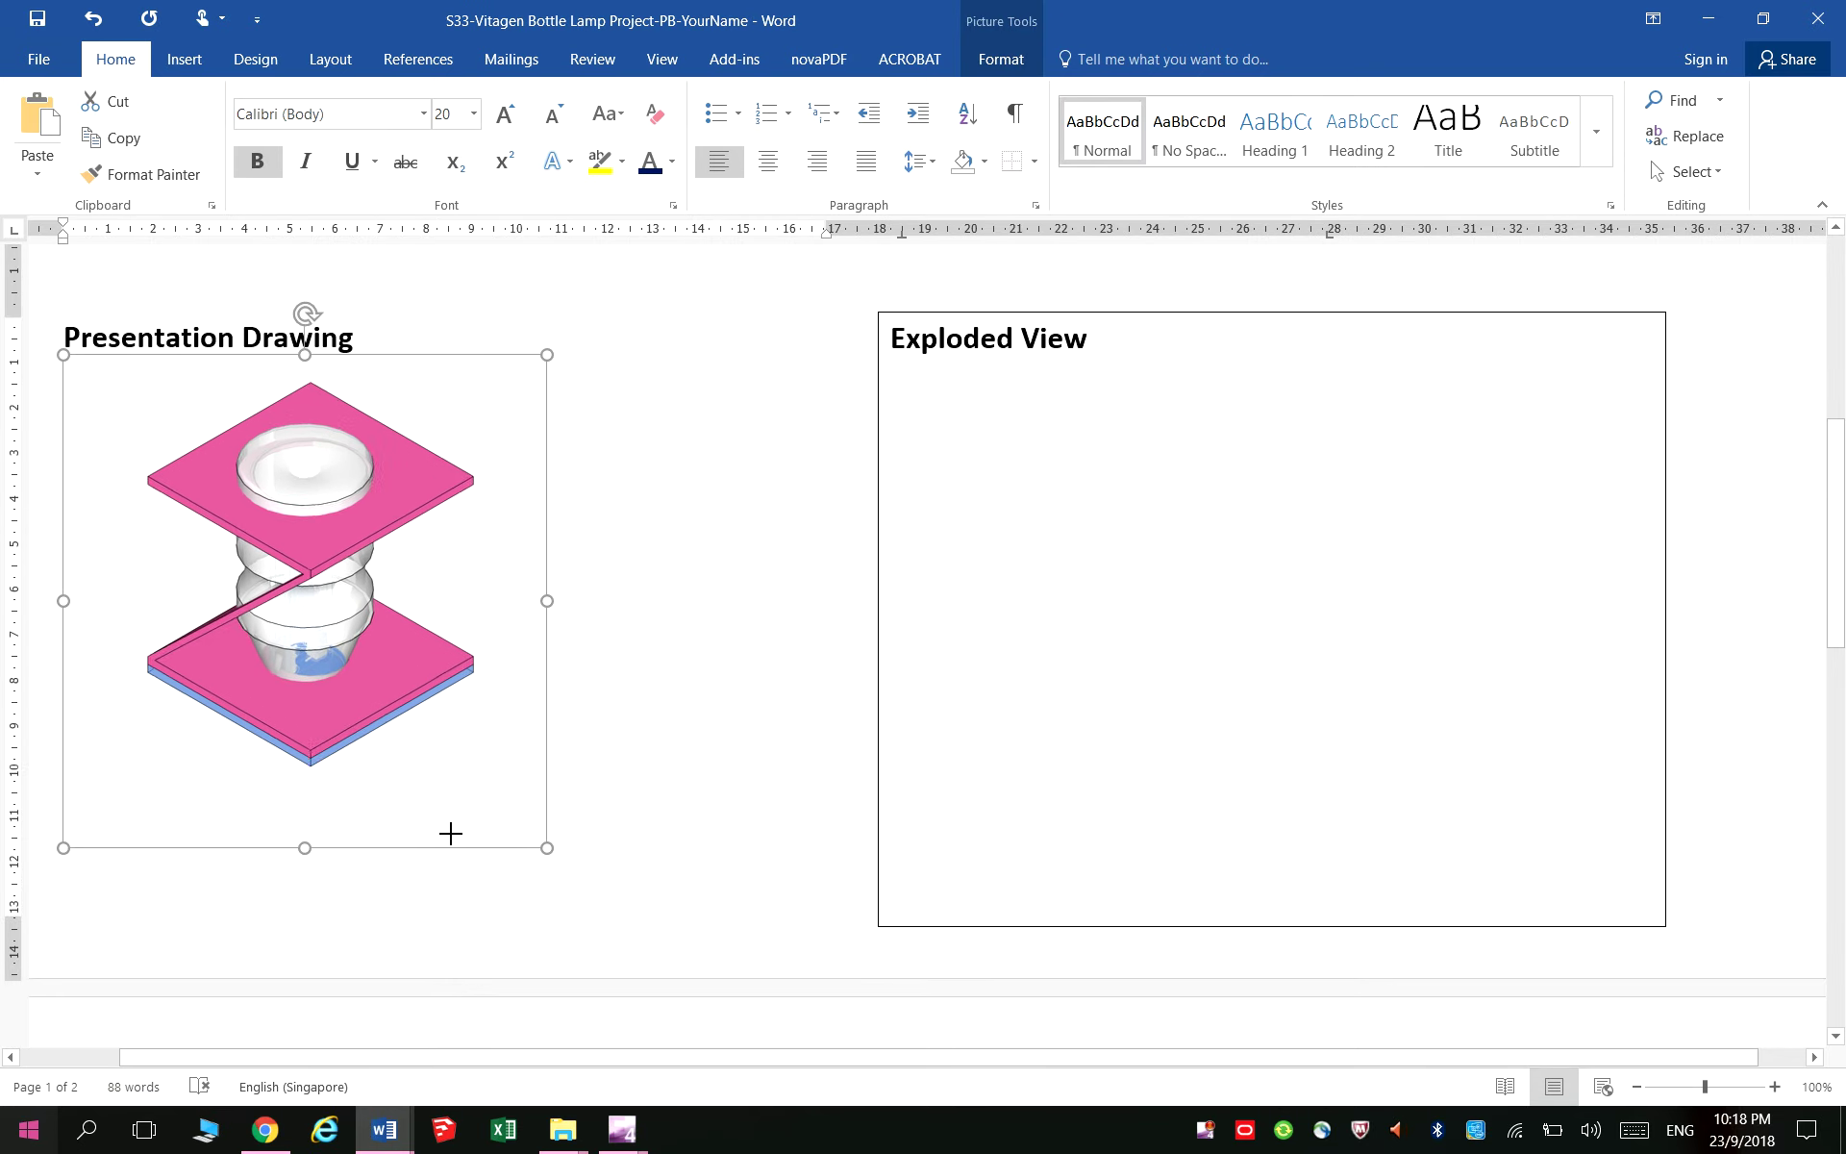
left_click_drag(447, 747, 531, 833)
left_click(549, 822)
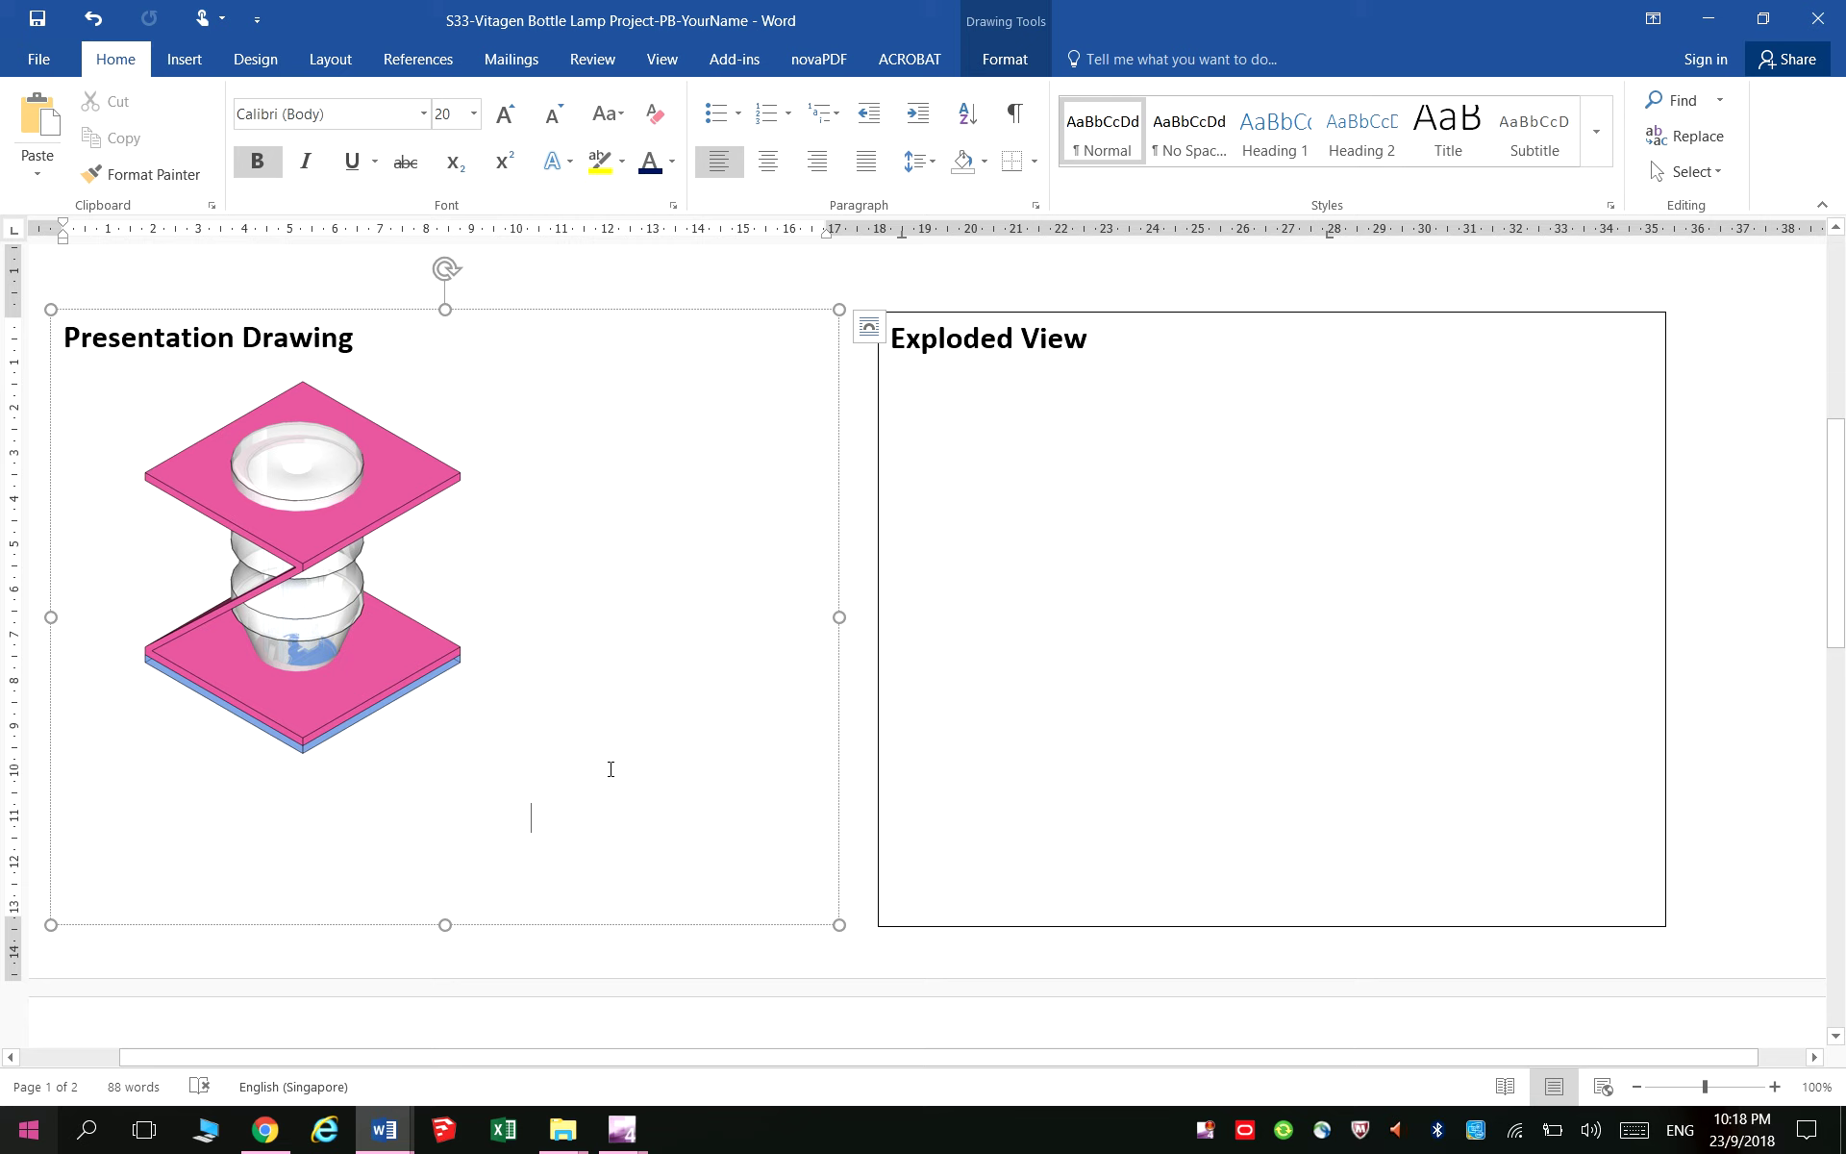
Remove the Exploded View box's border
left_click(1139, 337)
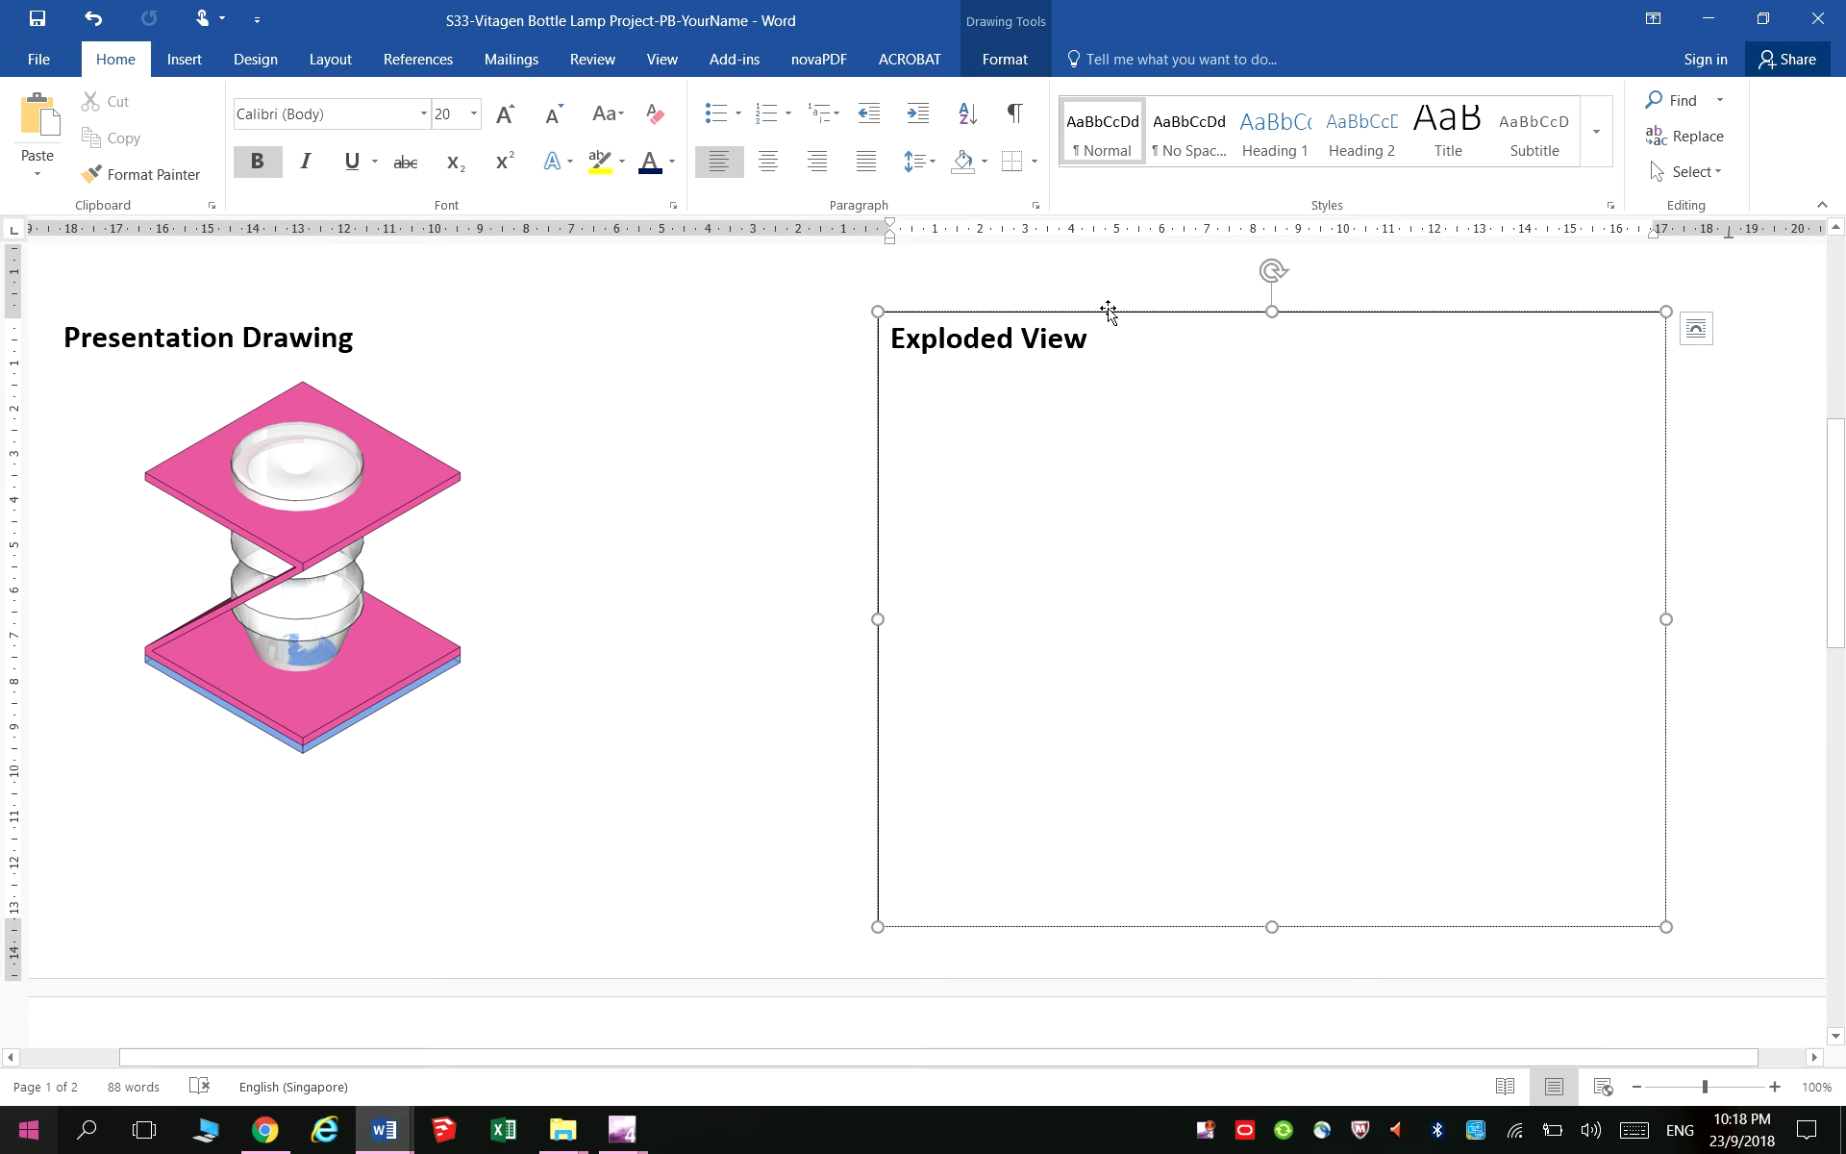
left_click(1108, 313)
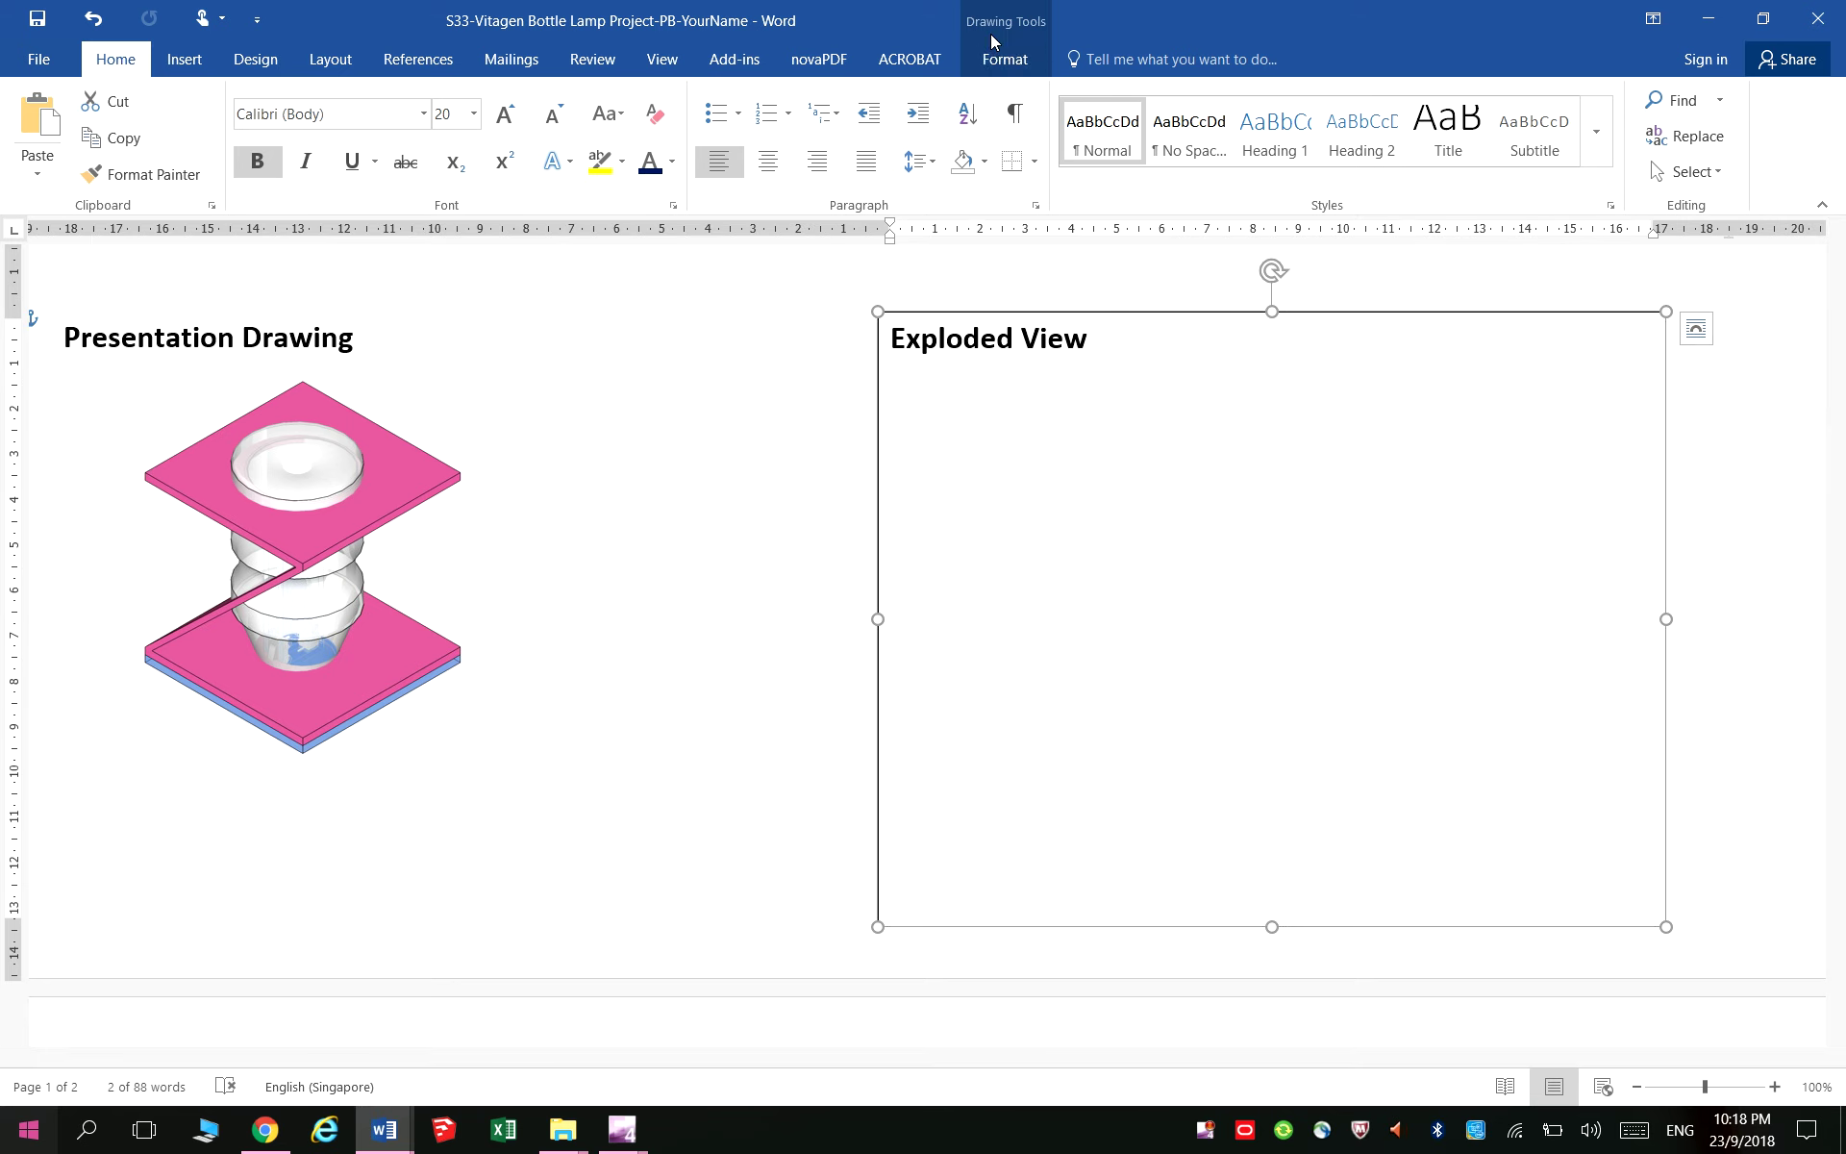
left_click(998, 51)
key("ctrl+z")
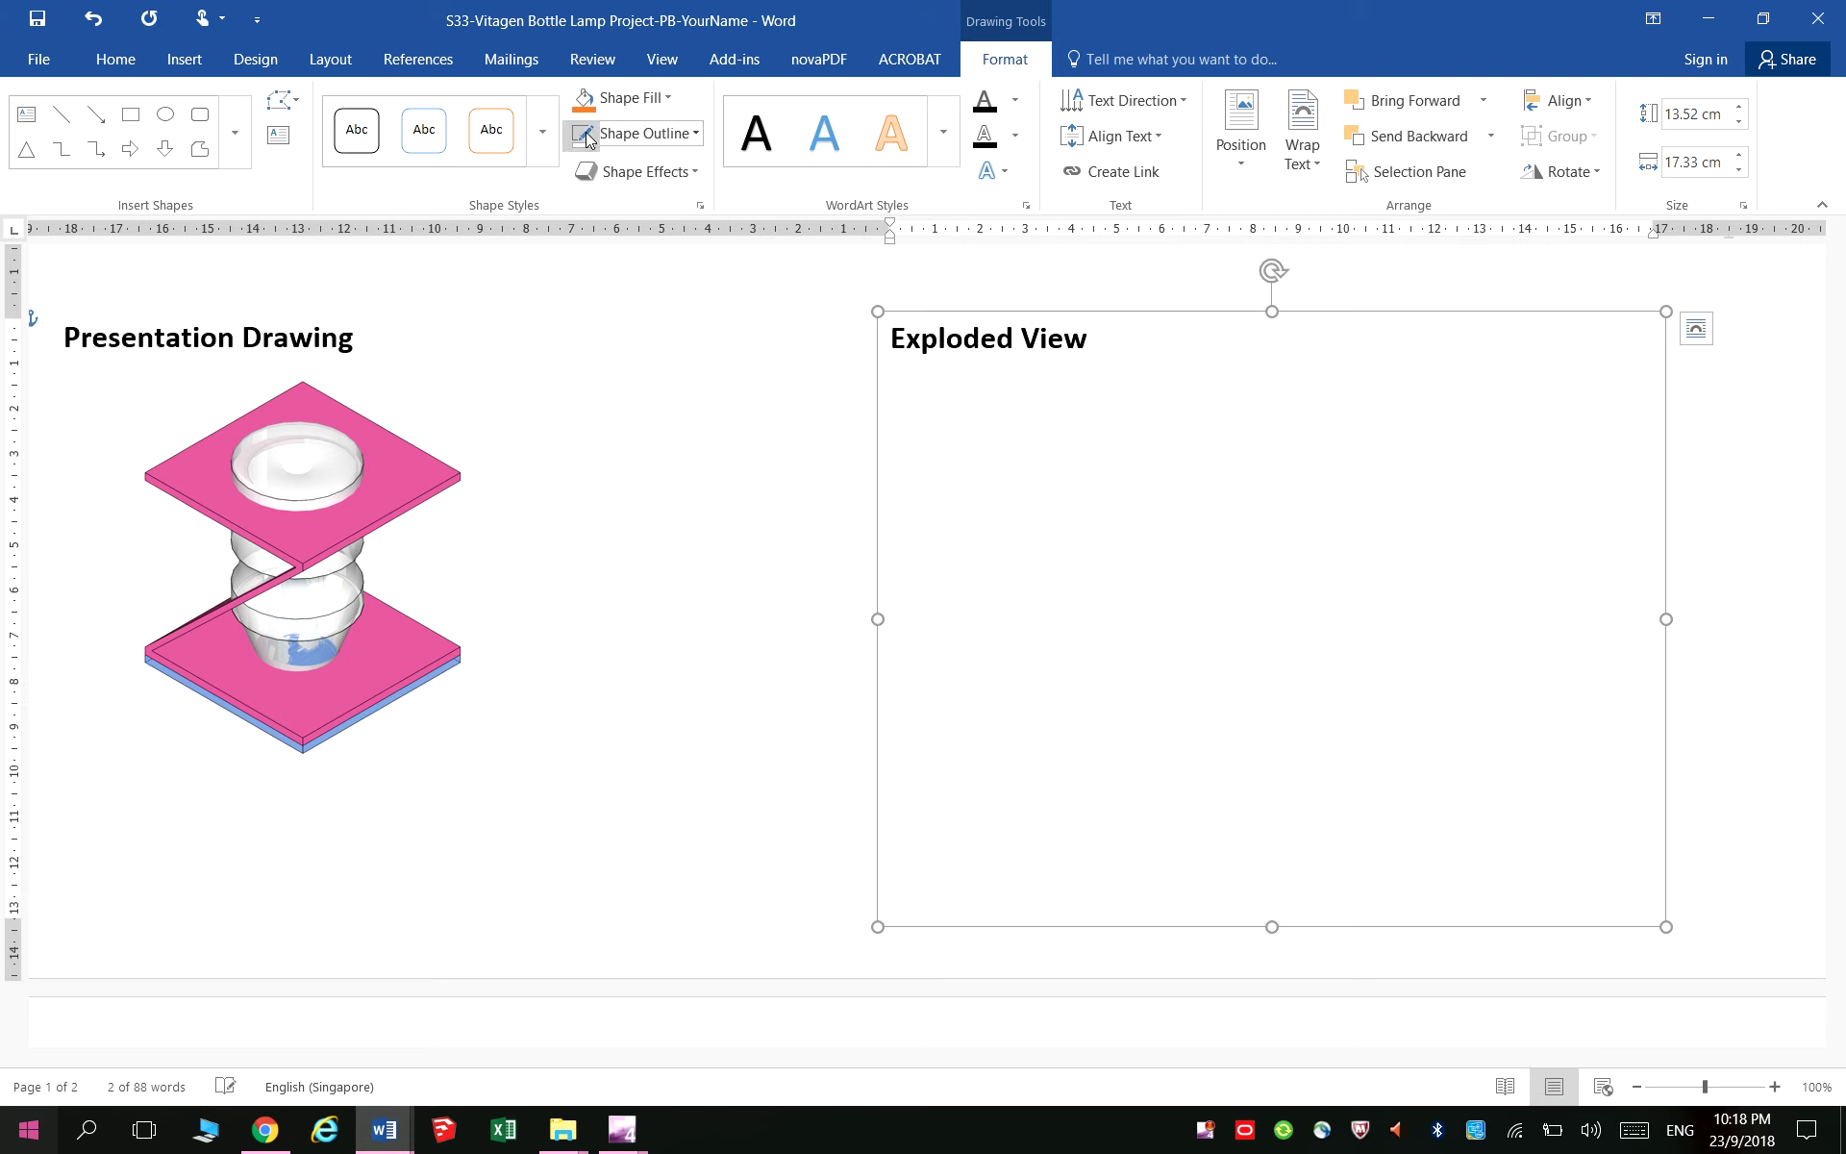
Add a new line under the Exploded View heading and open the Insert Picture chooser
left_click(1184, 332)
key("Return")
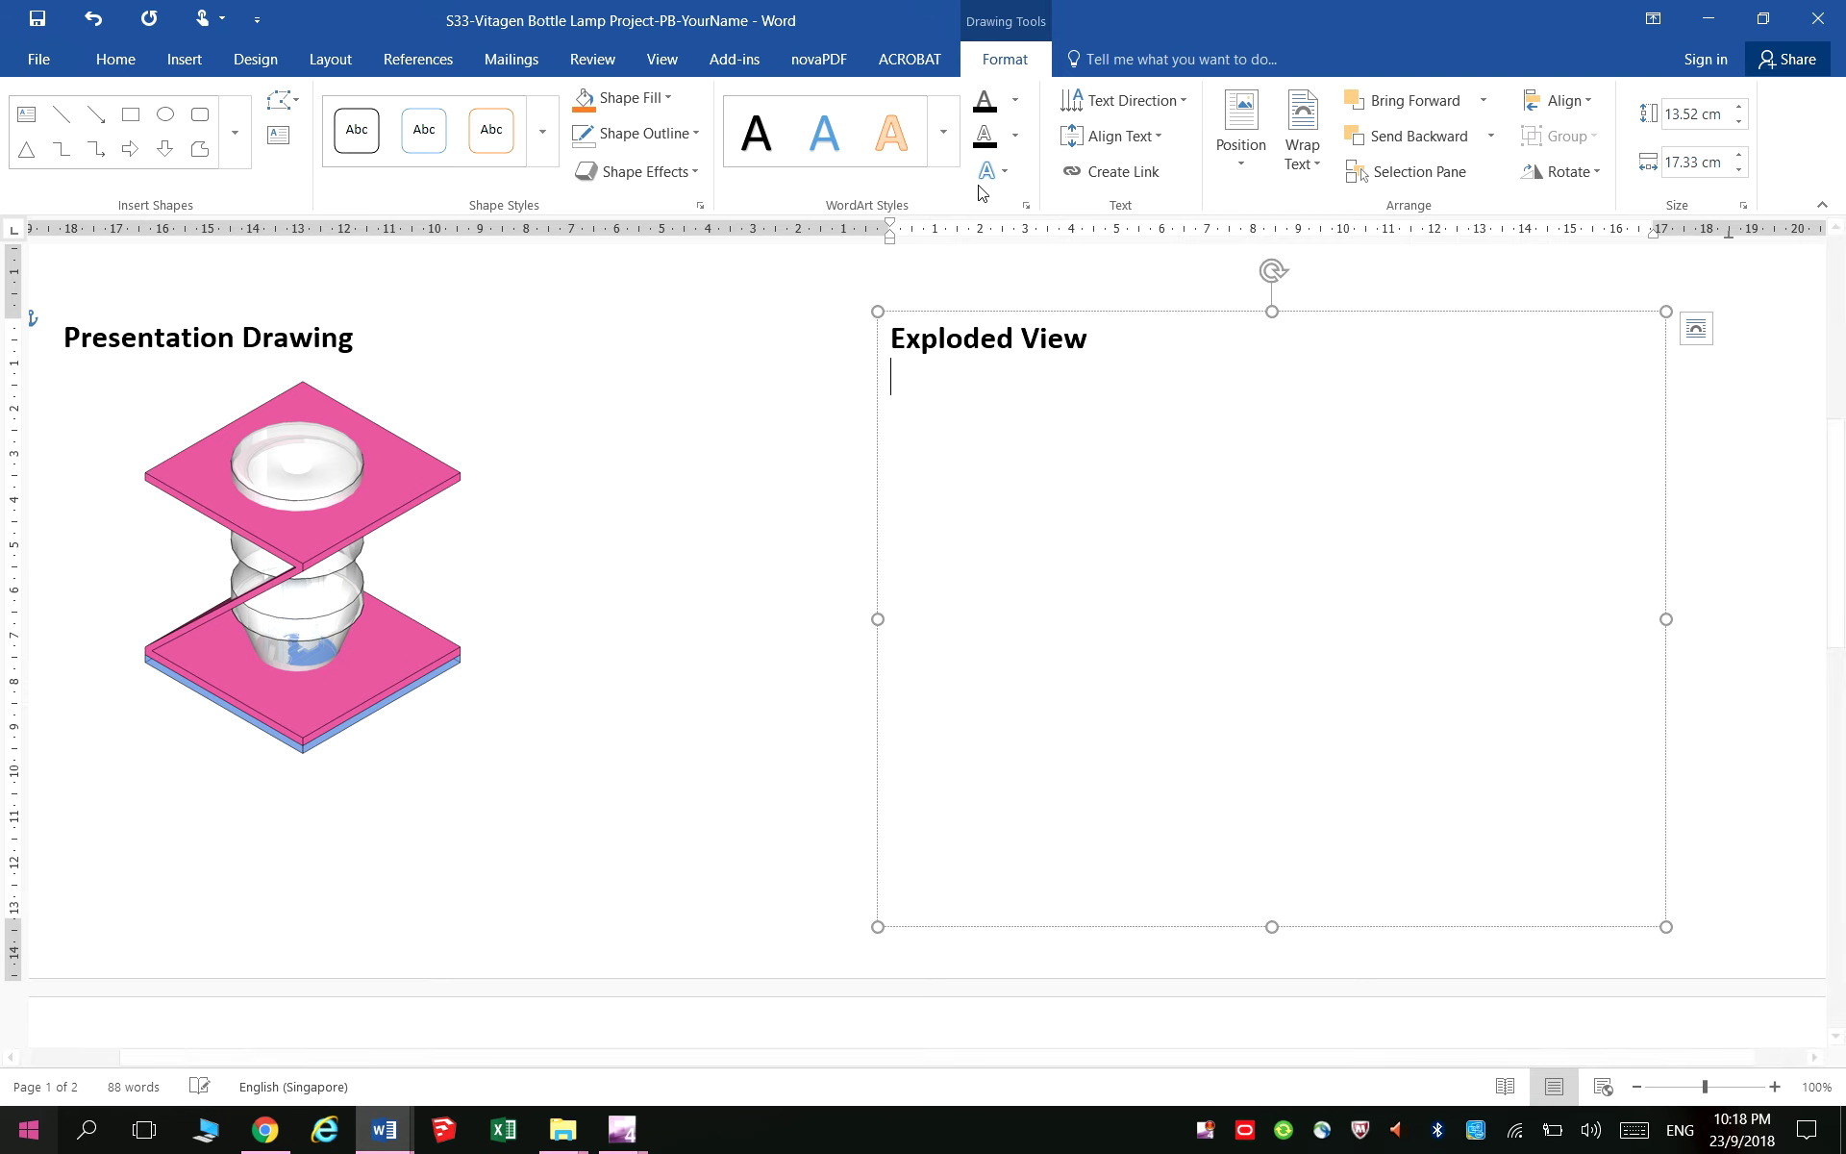
left_click(167, 64)
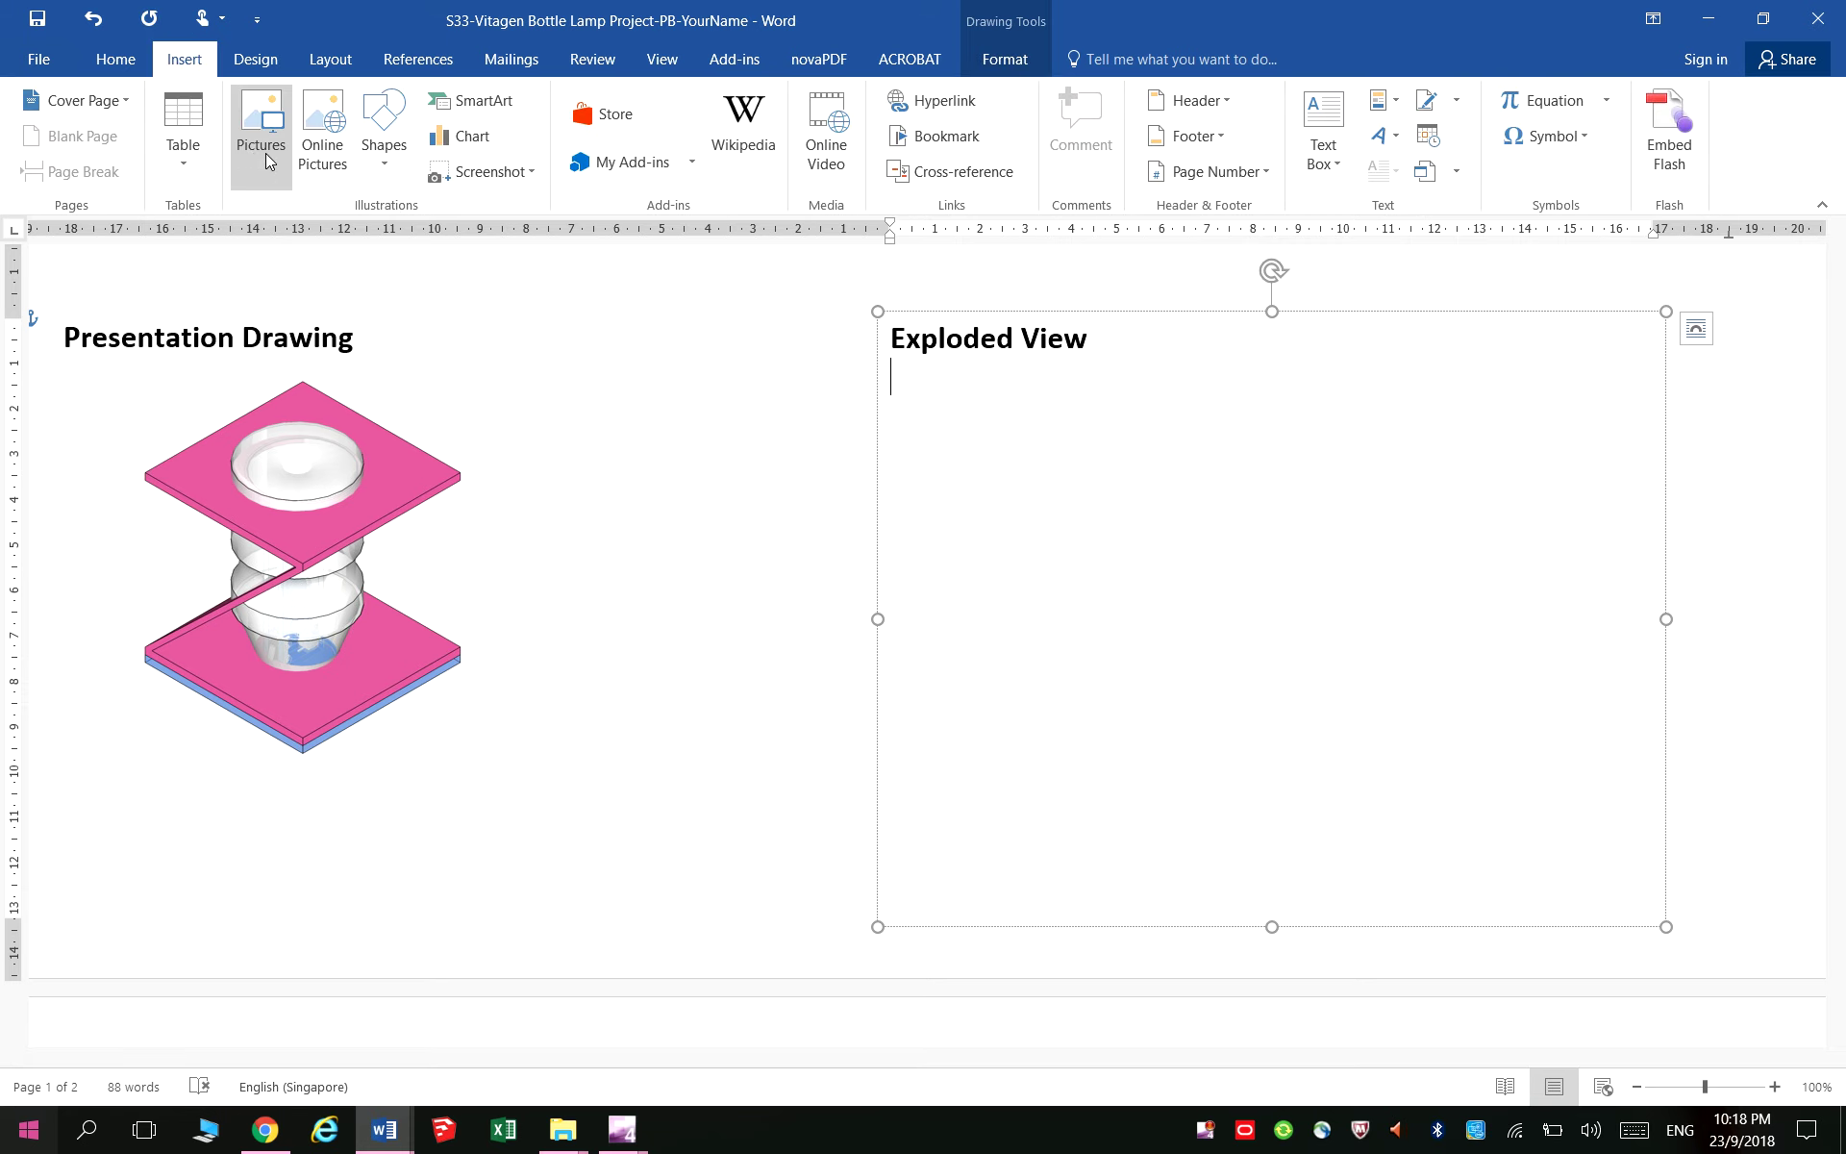
left_click(253, 153)
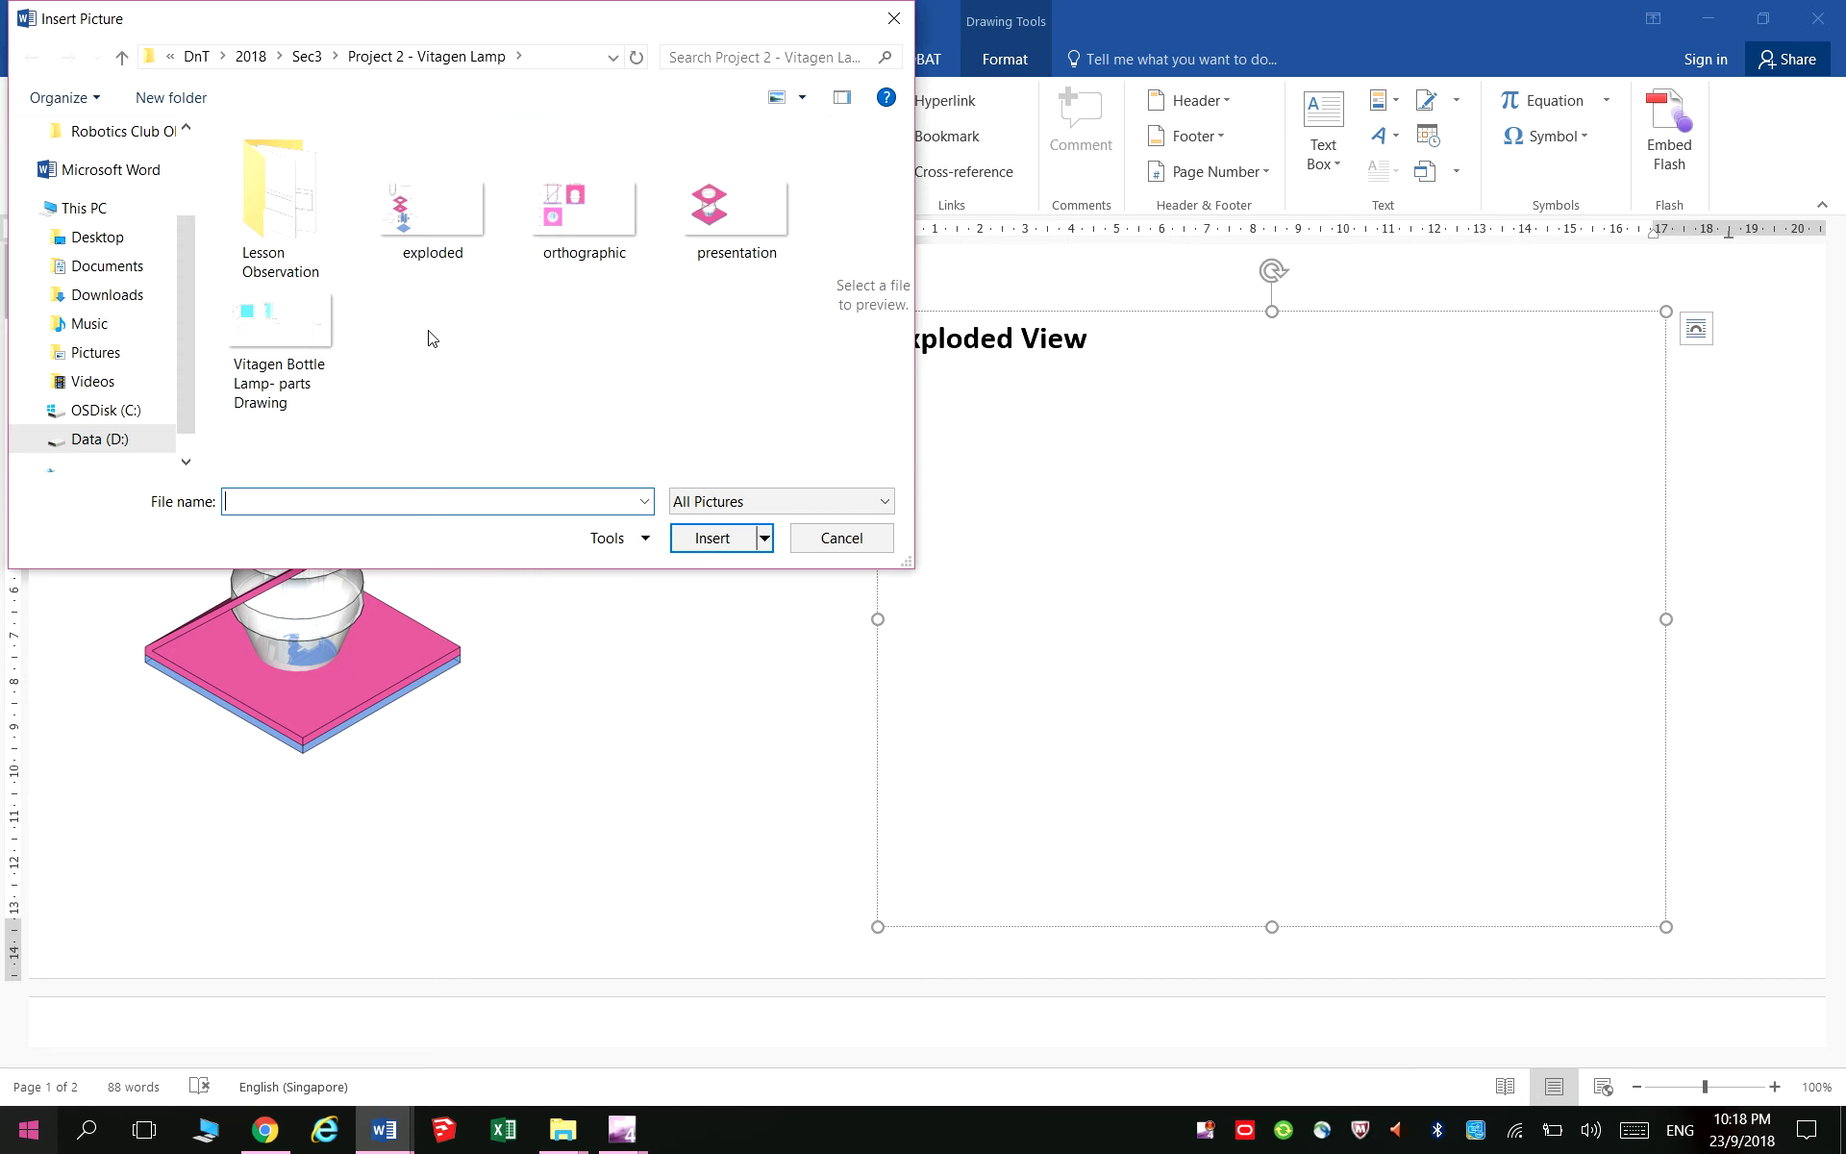
Insert the exploded drawing, crop its empty right side, and enlarge it proportionally
left_click(434, 247)
left_click(721, 538)
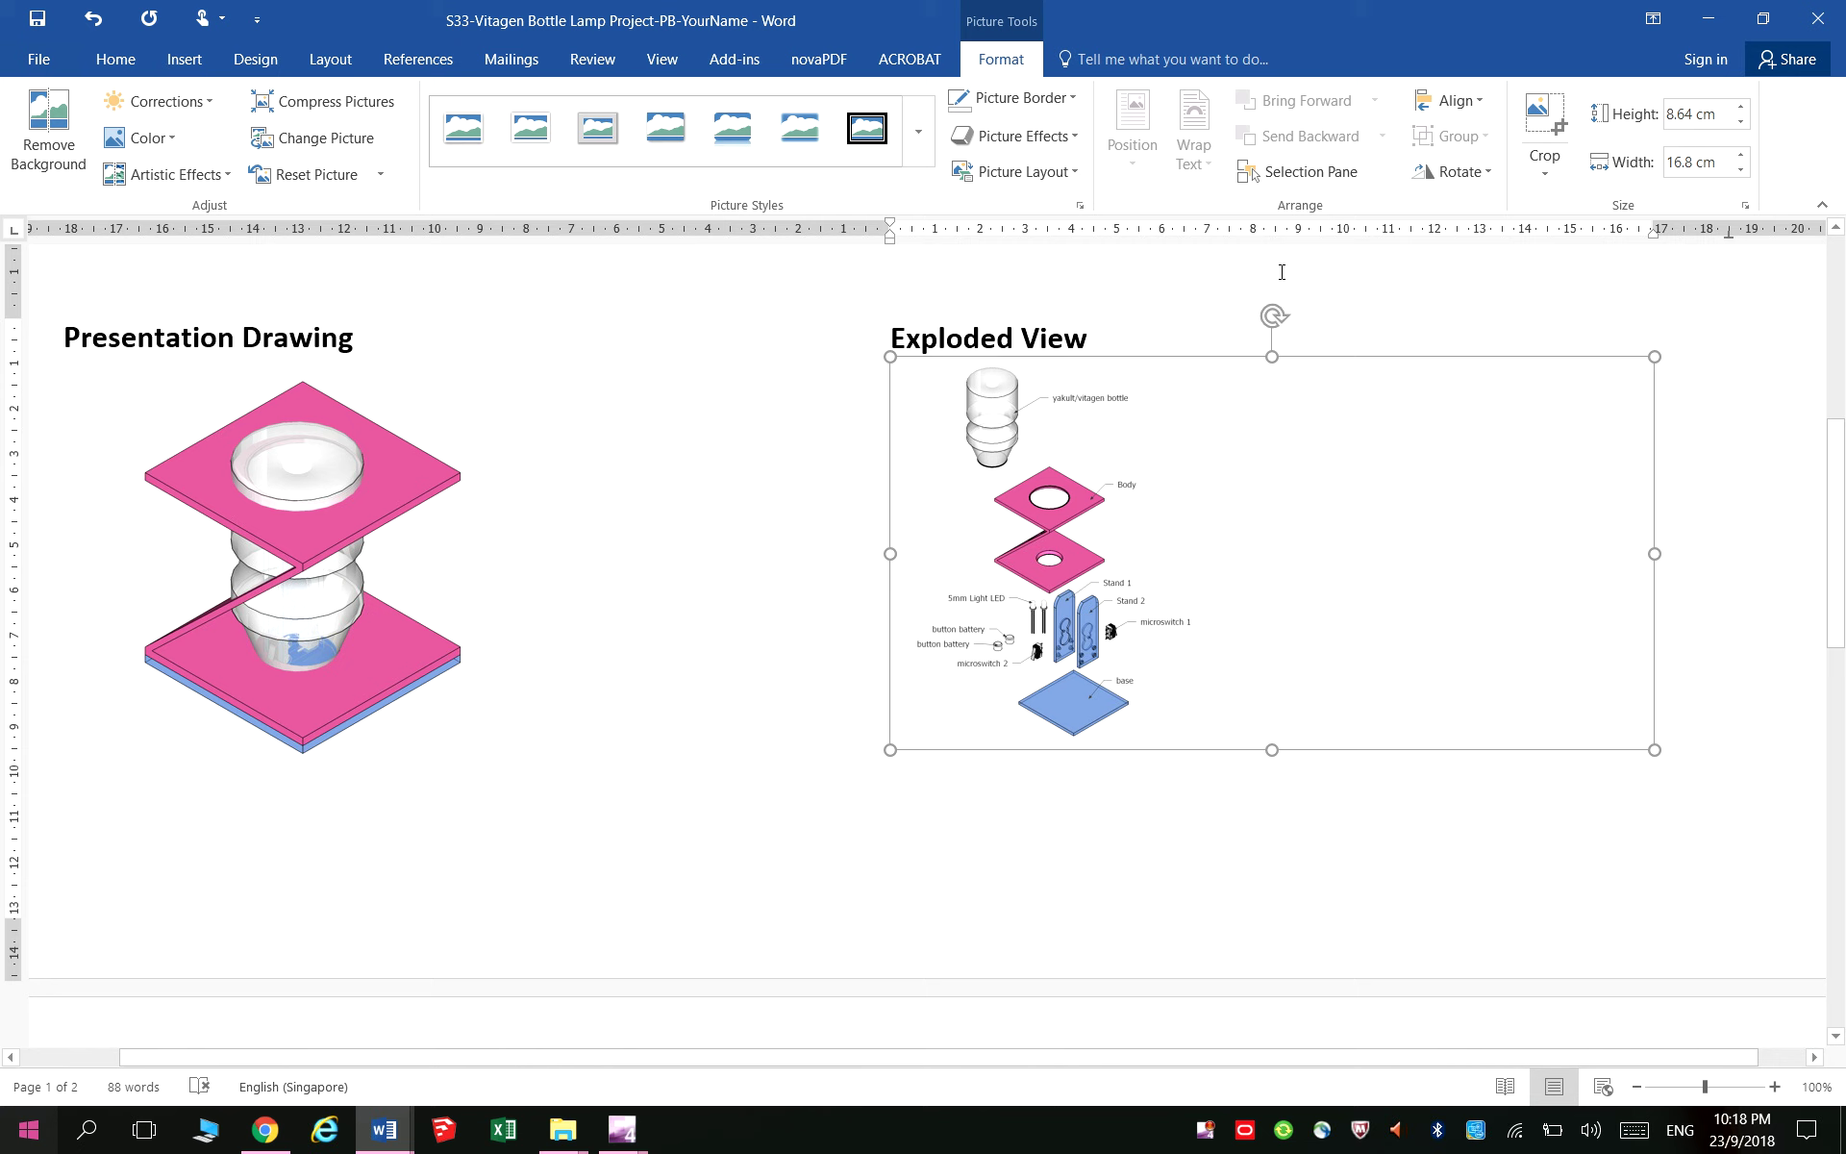
left_click(1544, 133)
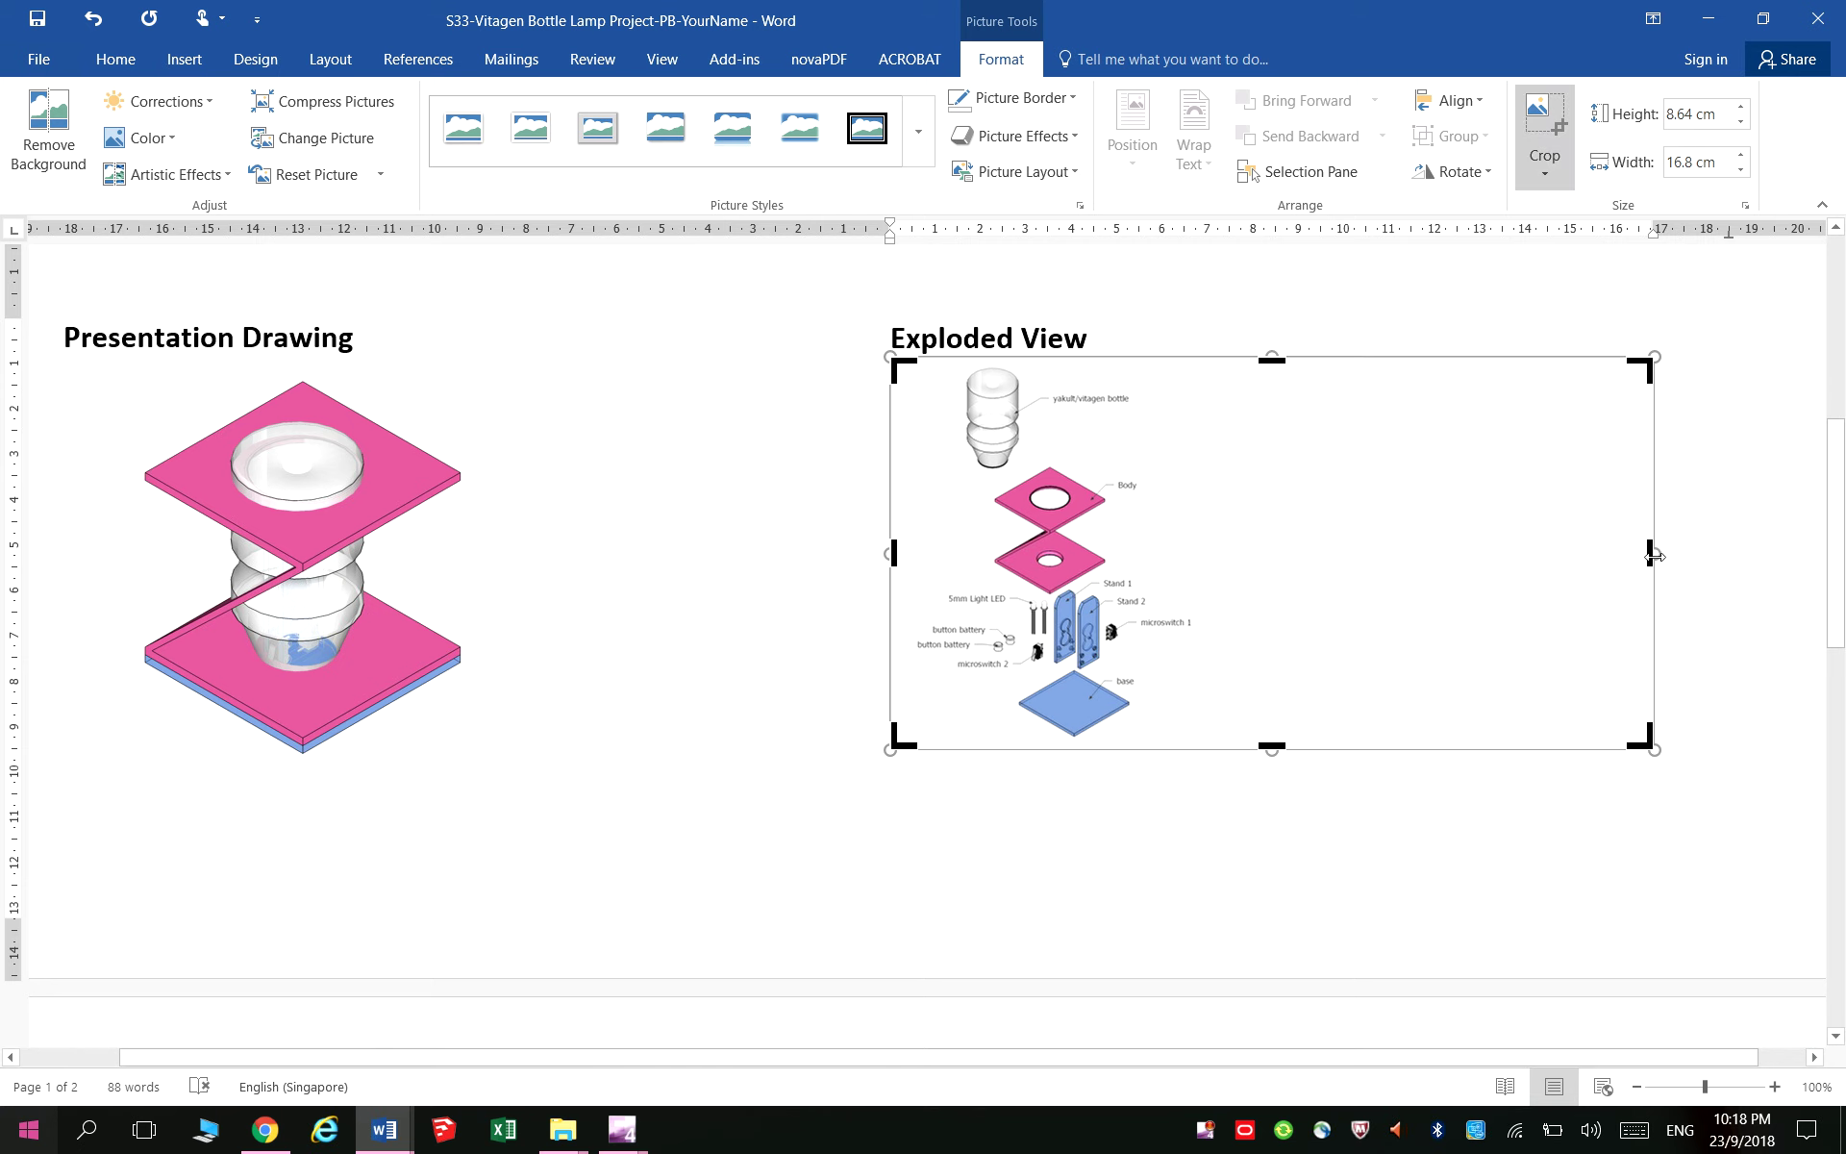
left_click_drag(1653, 553, 1202, 553)
left_click(1294, 648)
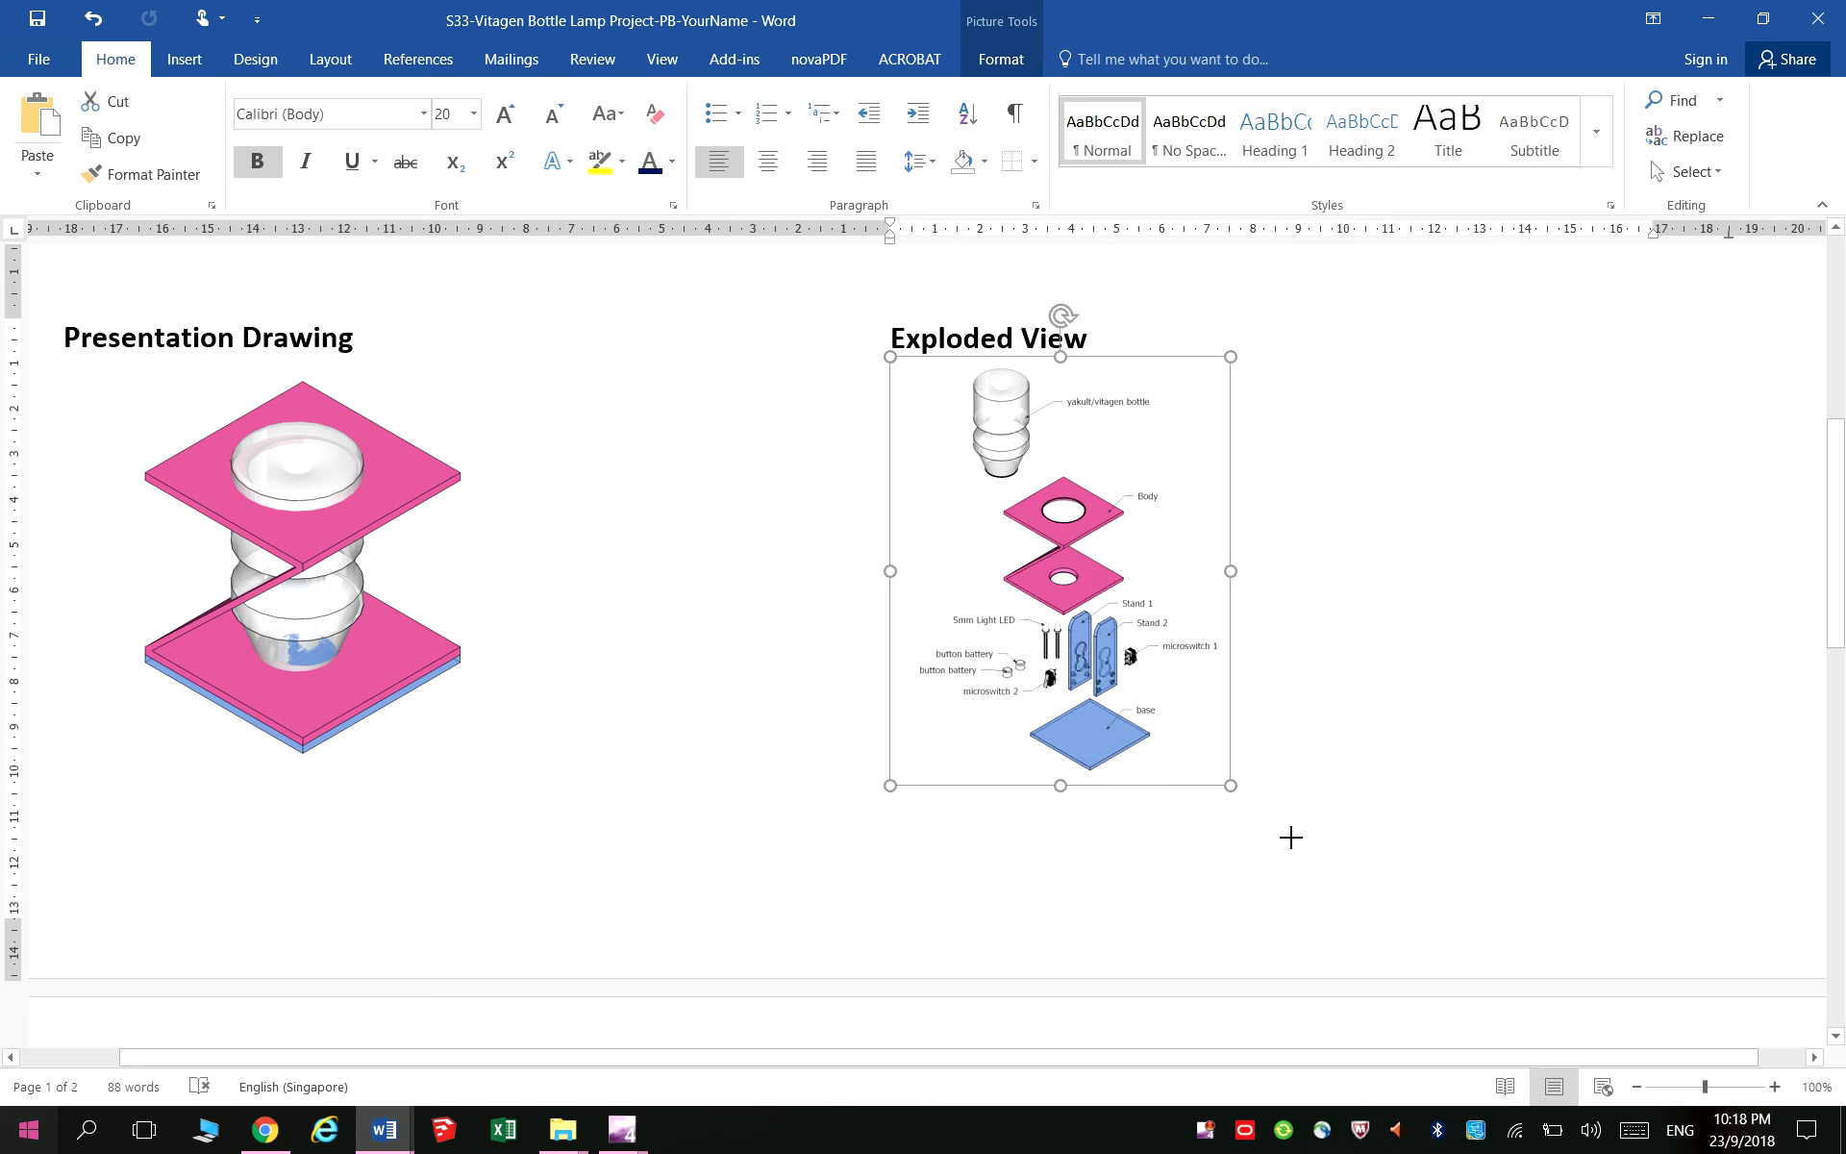
left_click_drag(1202, 749, 1366, 873)
scroll(1348, 620, "down", 2)
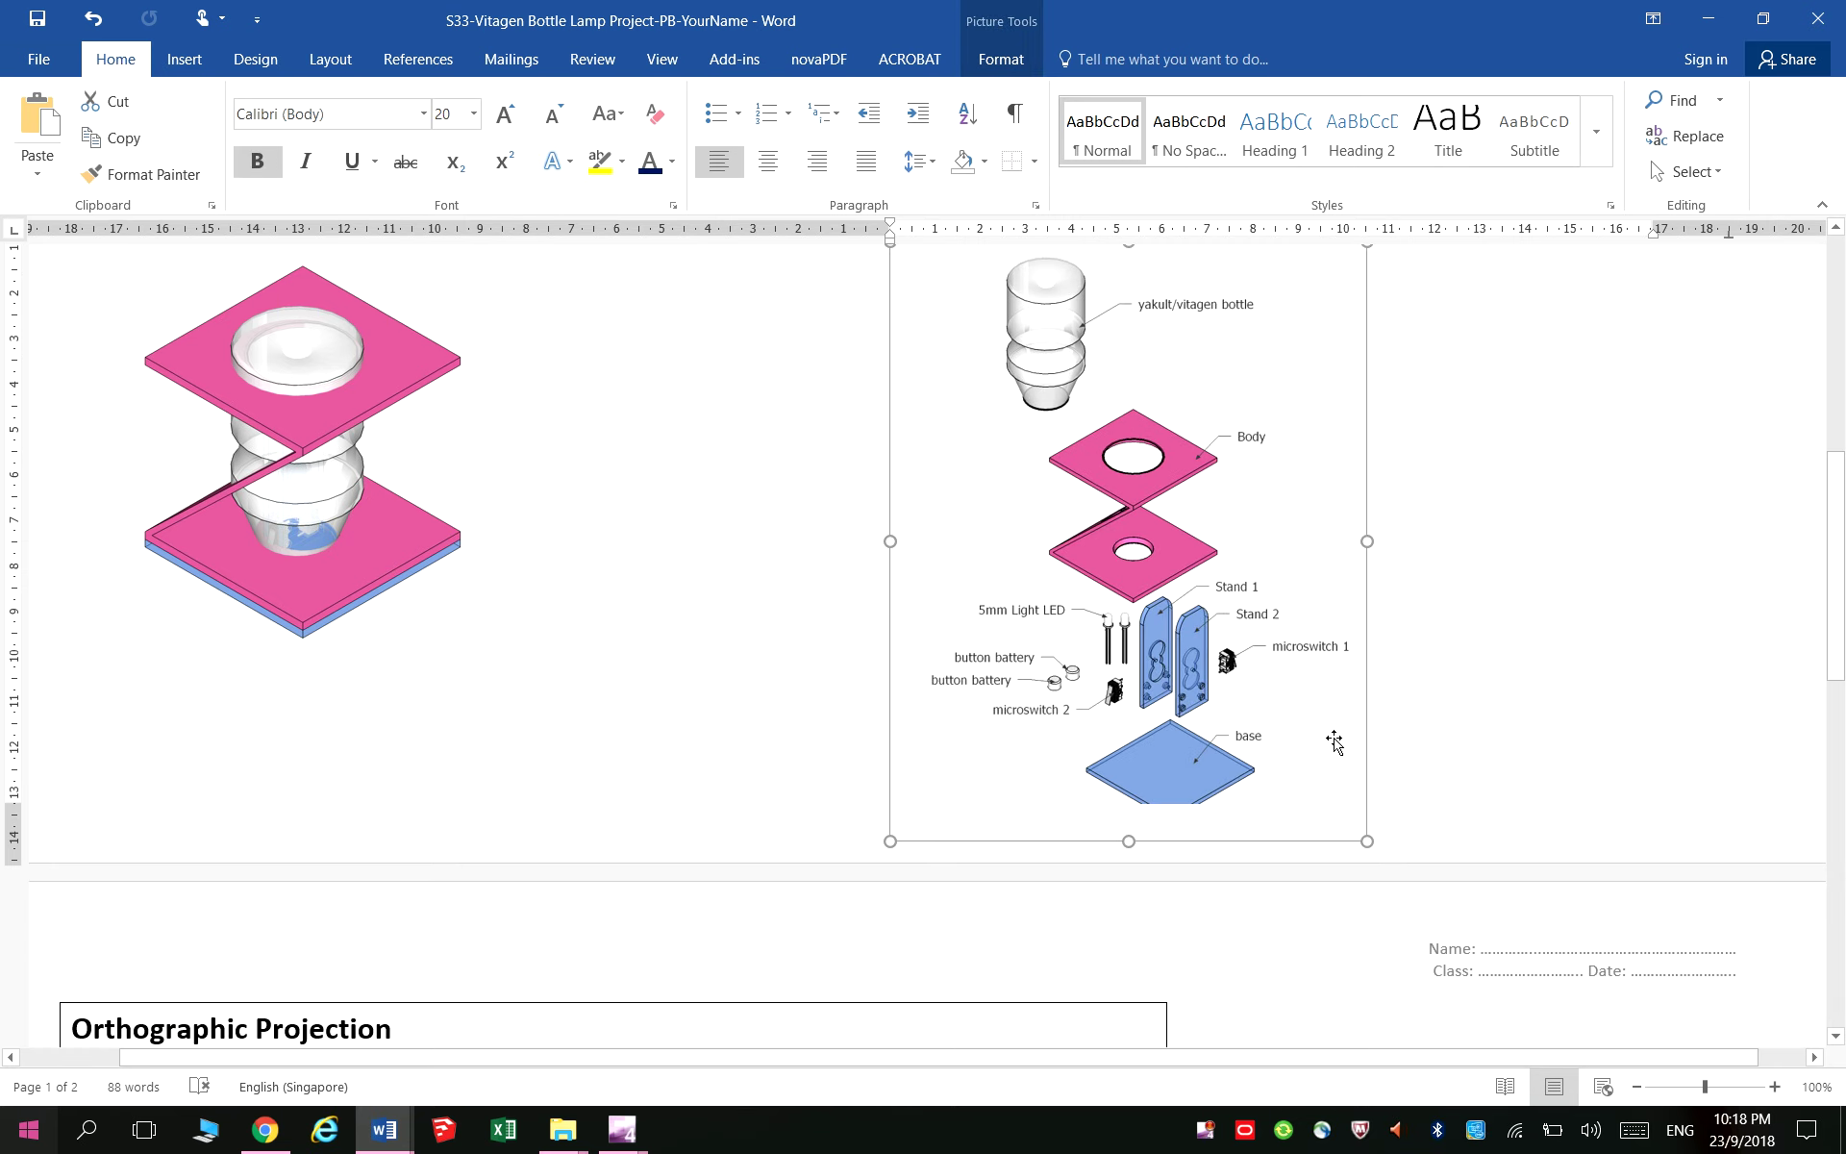
scroll(1361, 414, "up", 1)
scroll(1361, 424, "up", 2)
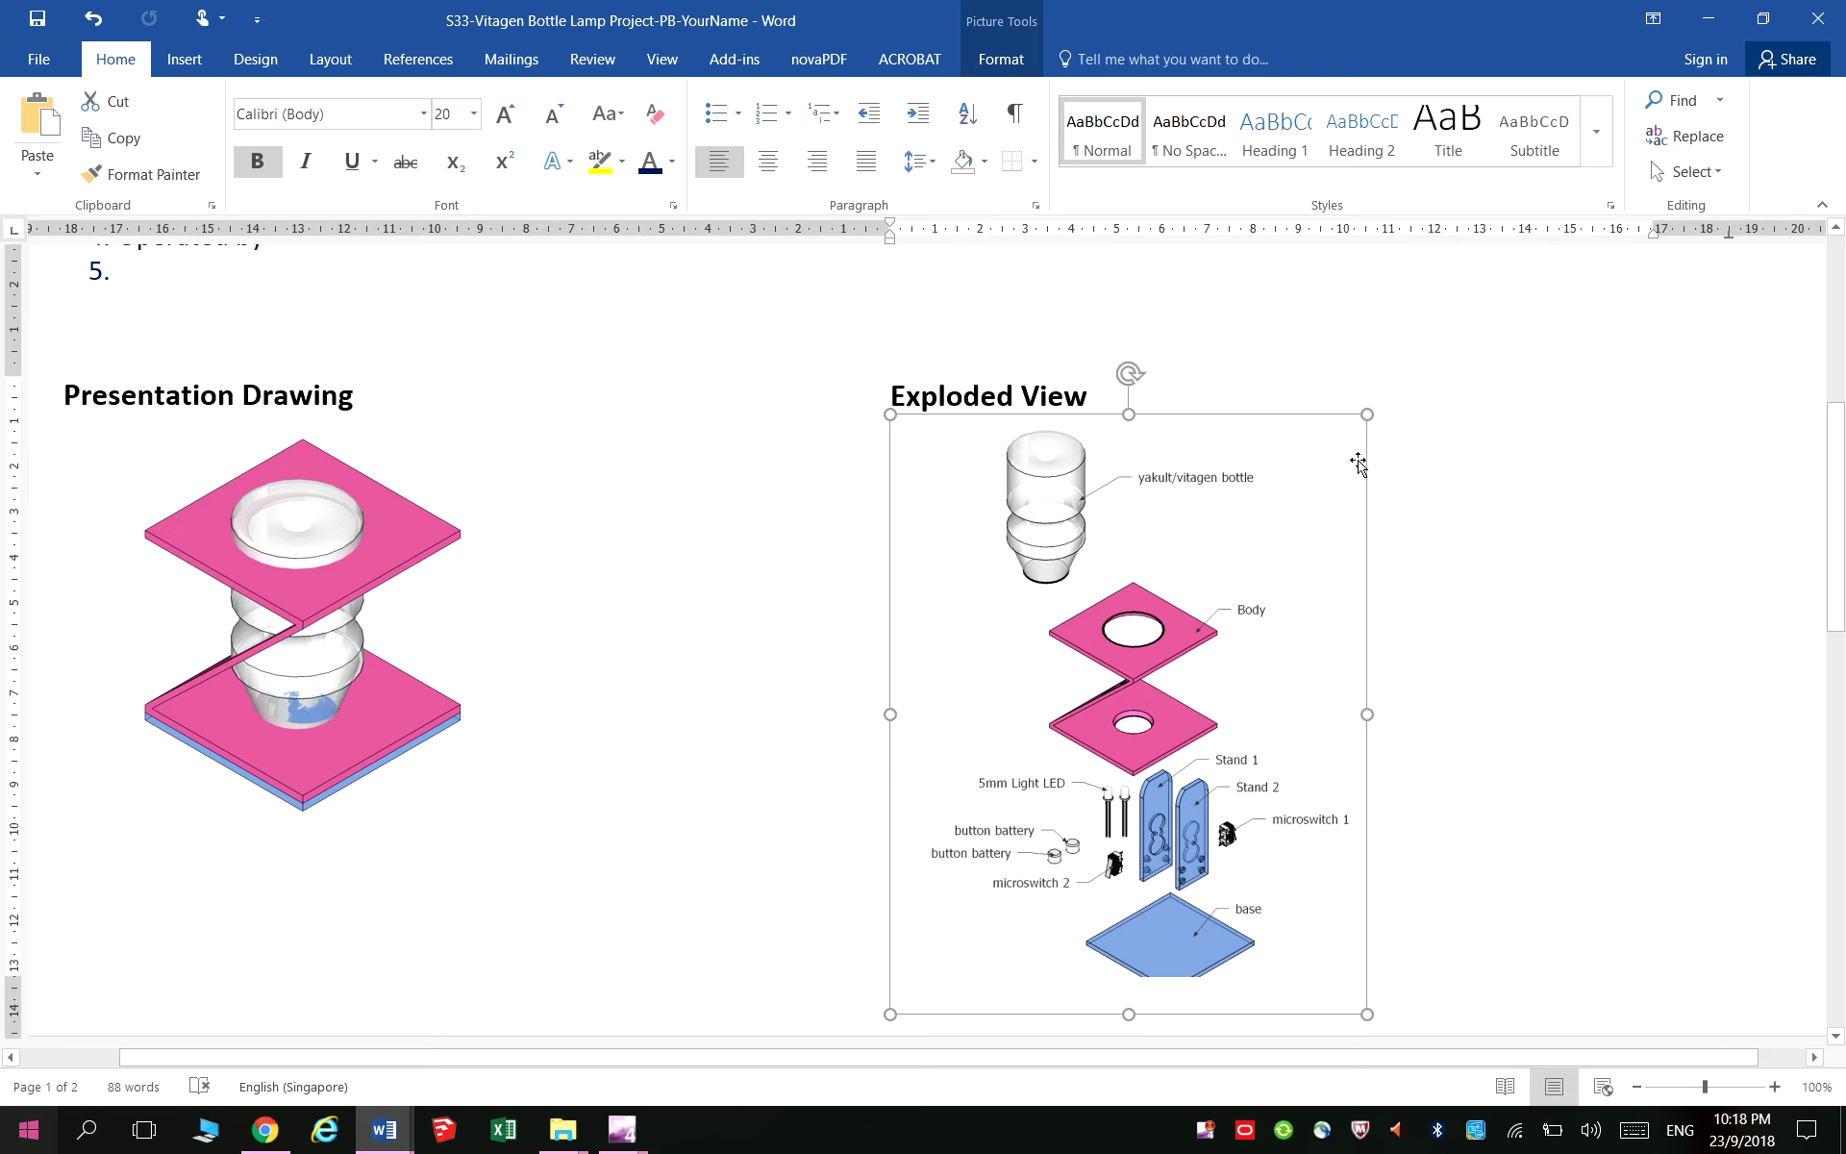
scroll(1205, 555, "up", 3)
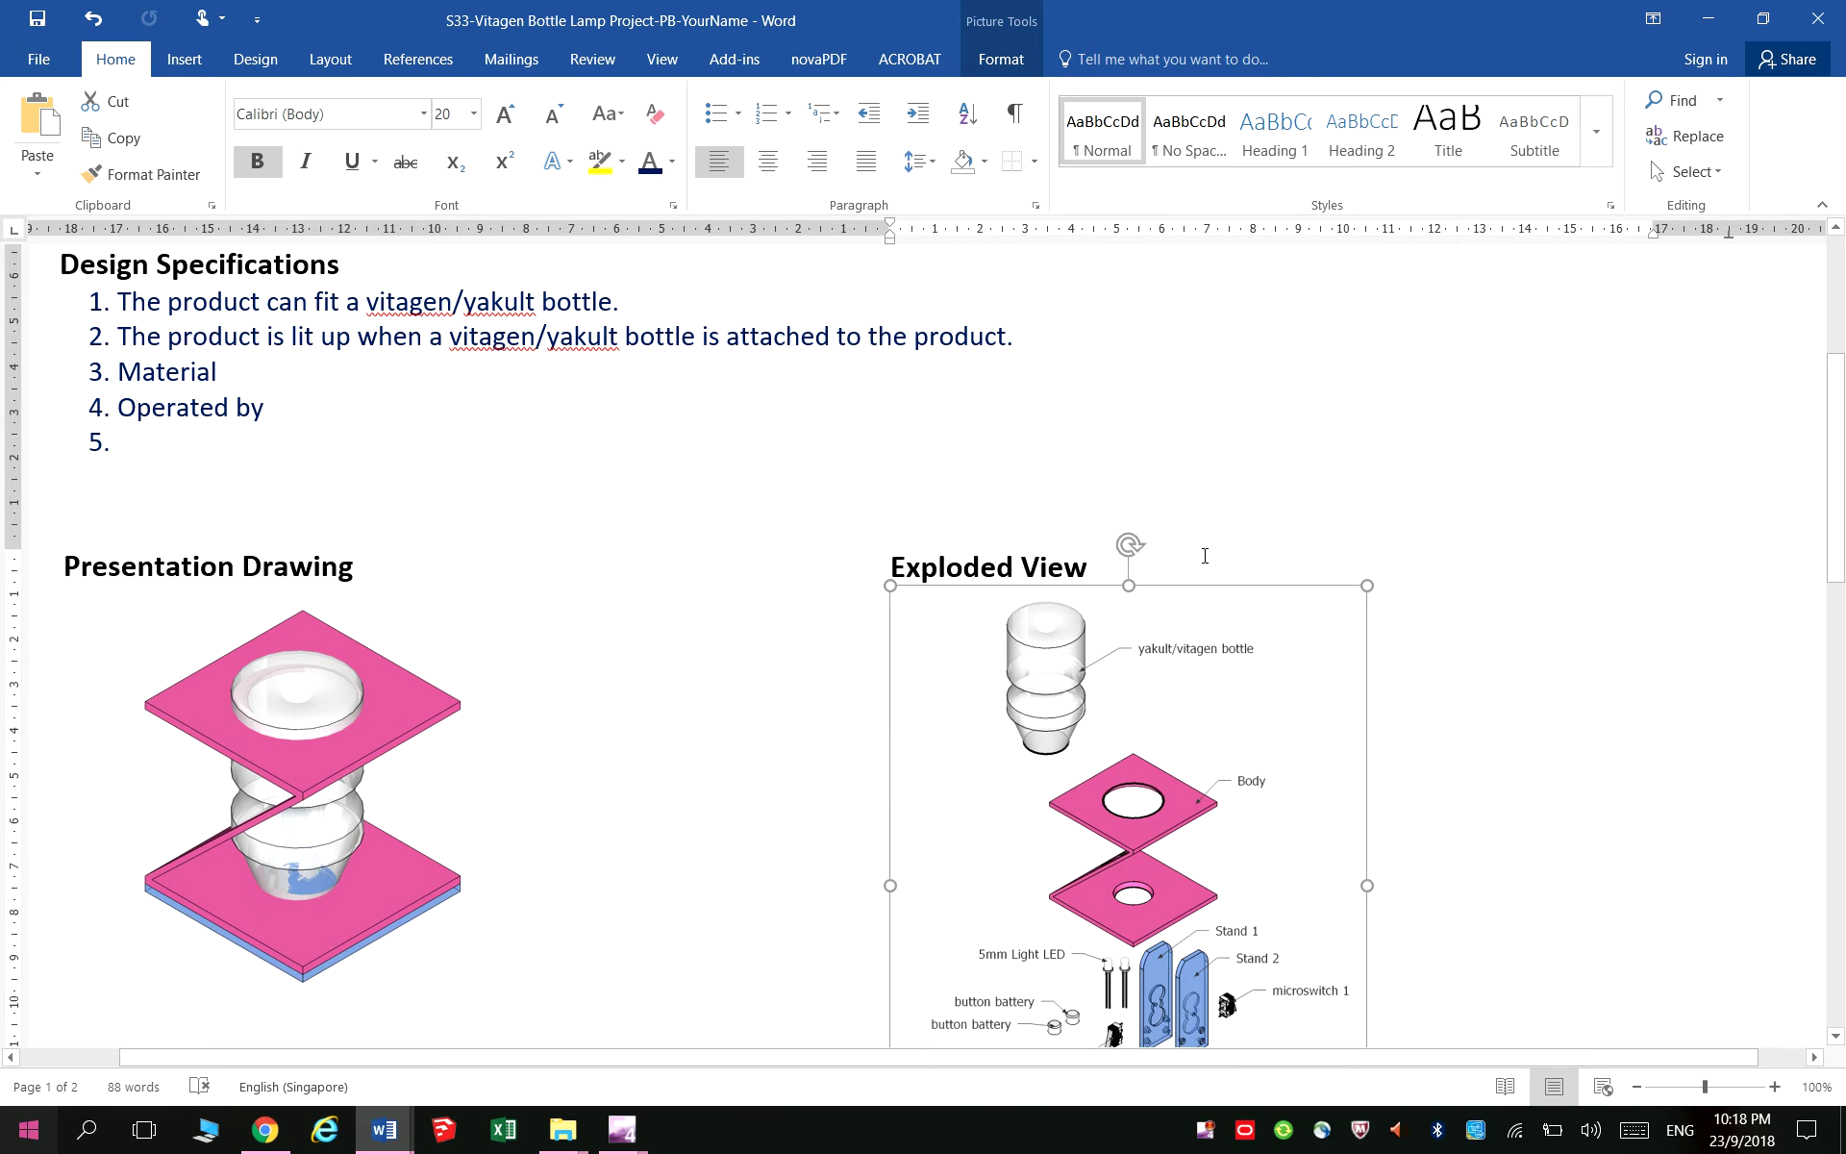
Enlarge the Exploded View drawing canvas slightly from its bottom-right corner
left_click(1370, 584)
left_click_drag(1308, 542, 1318, 461)
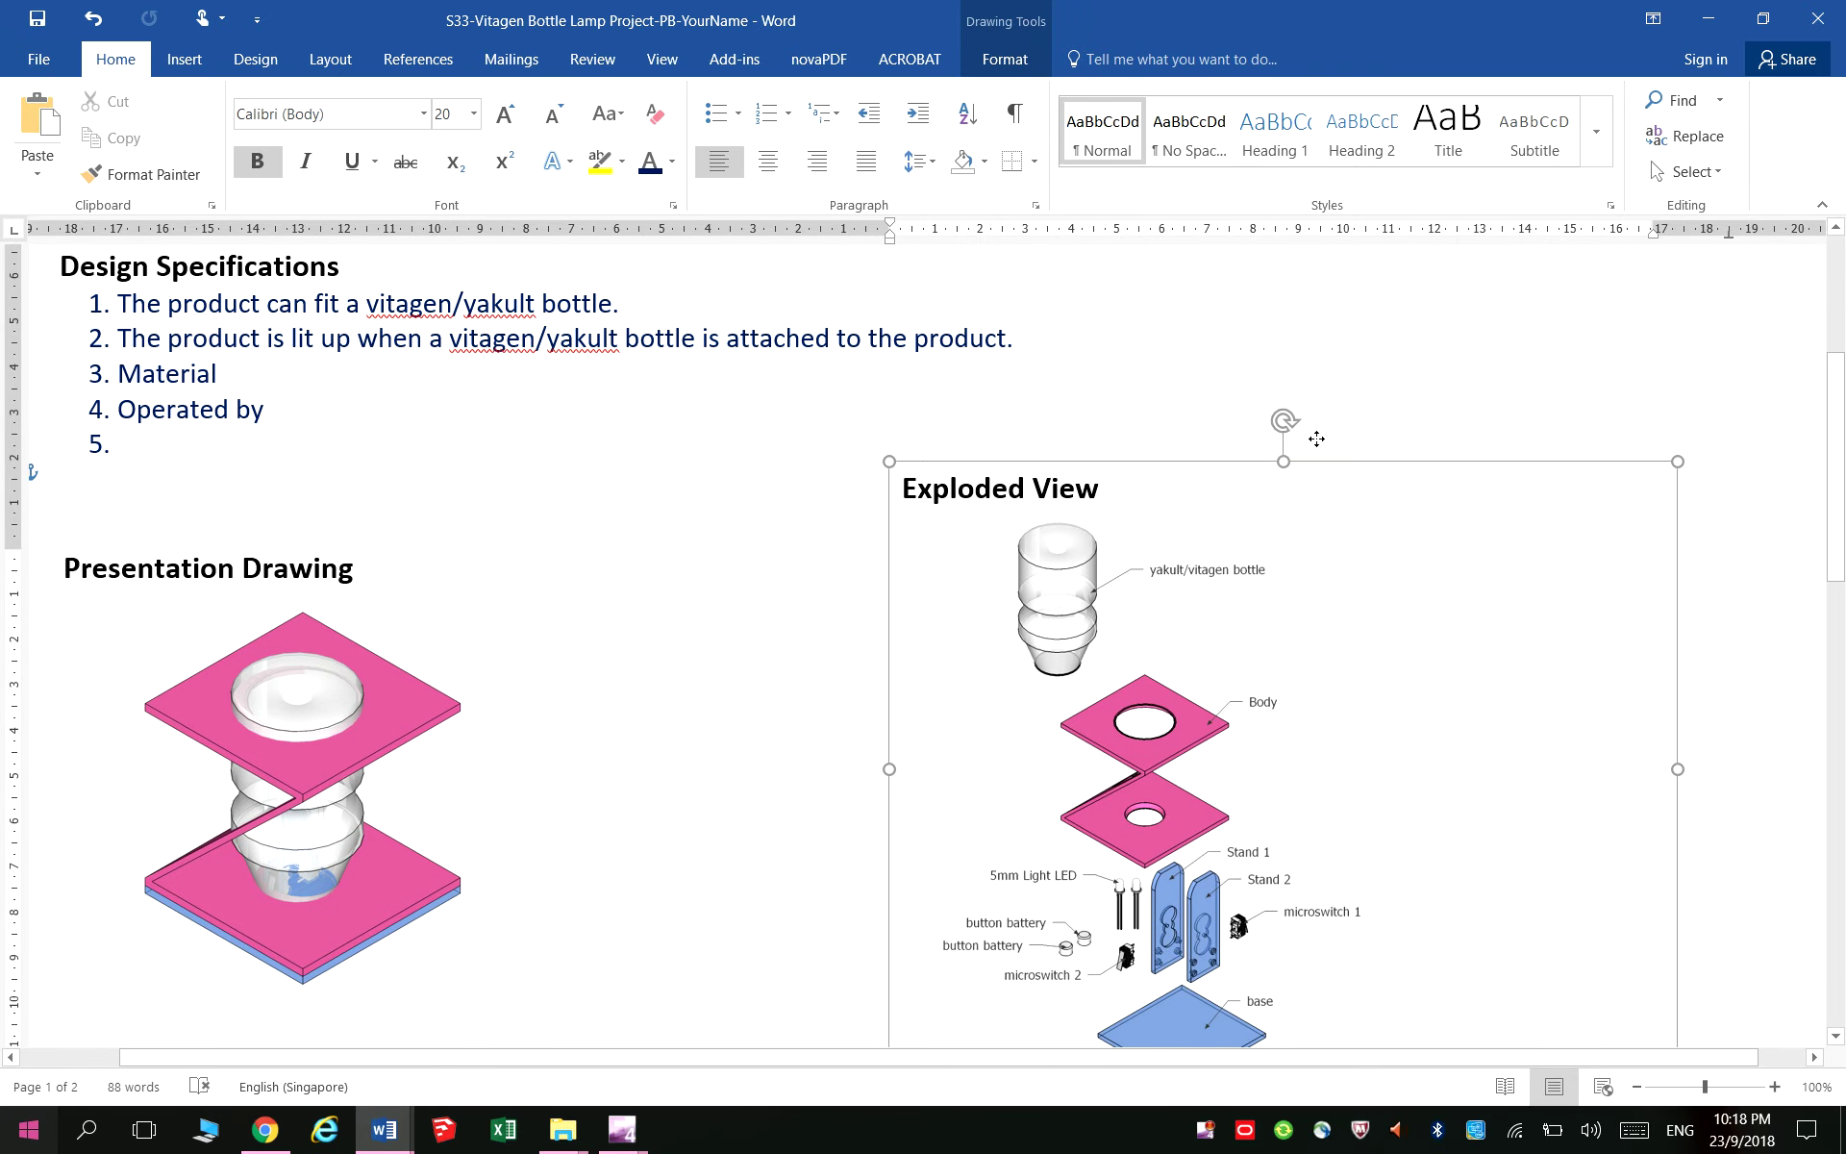
scroll(1515, 832, "down", 3)
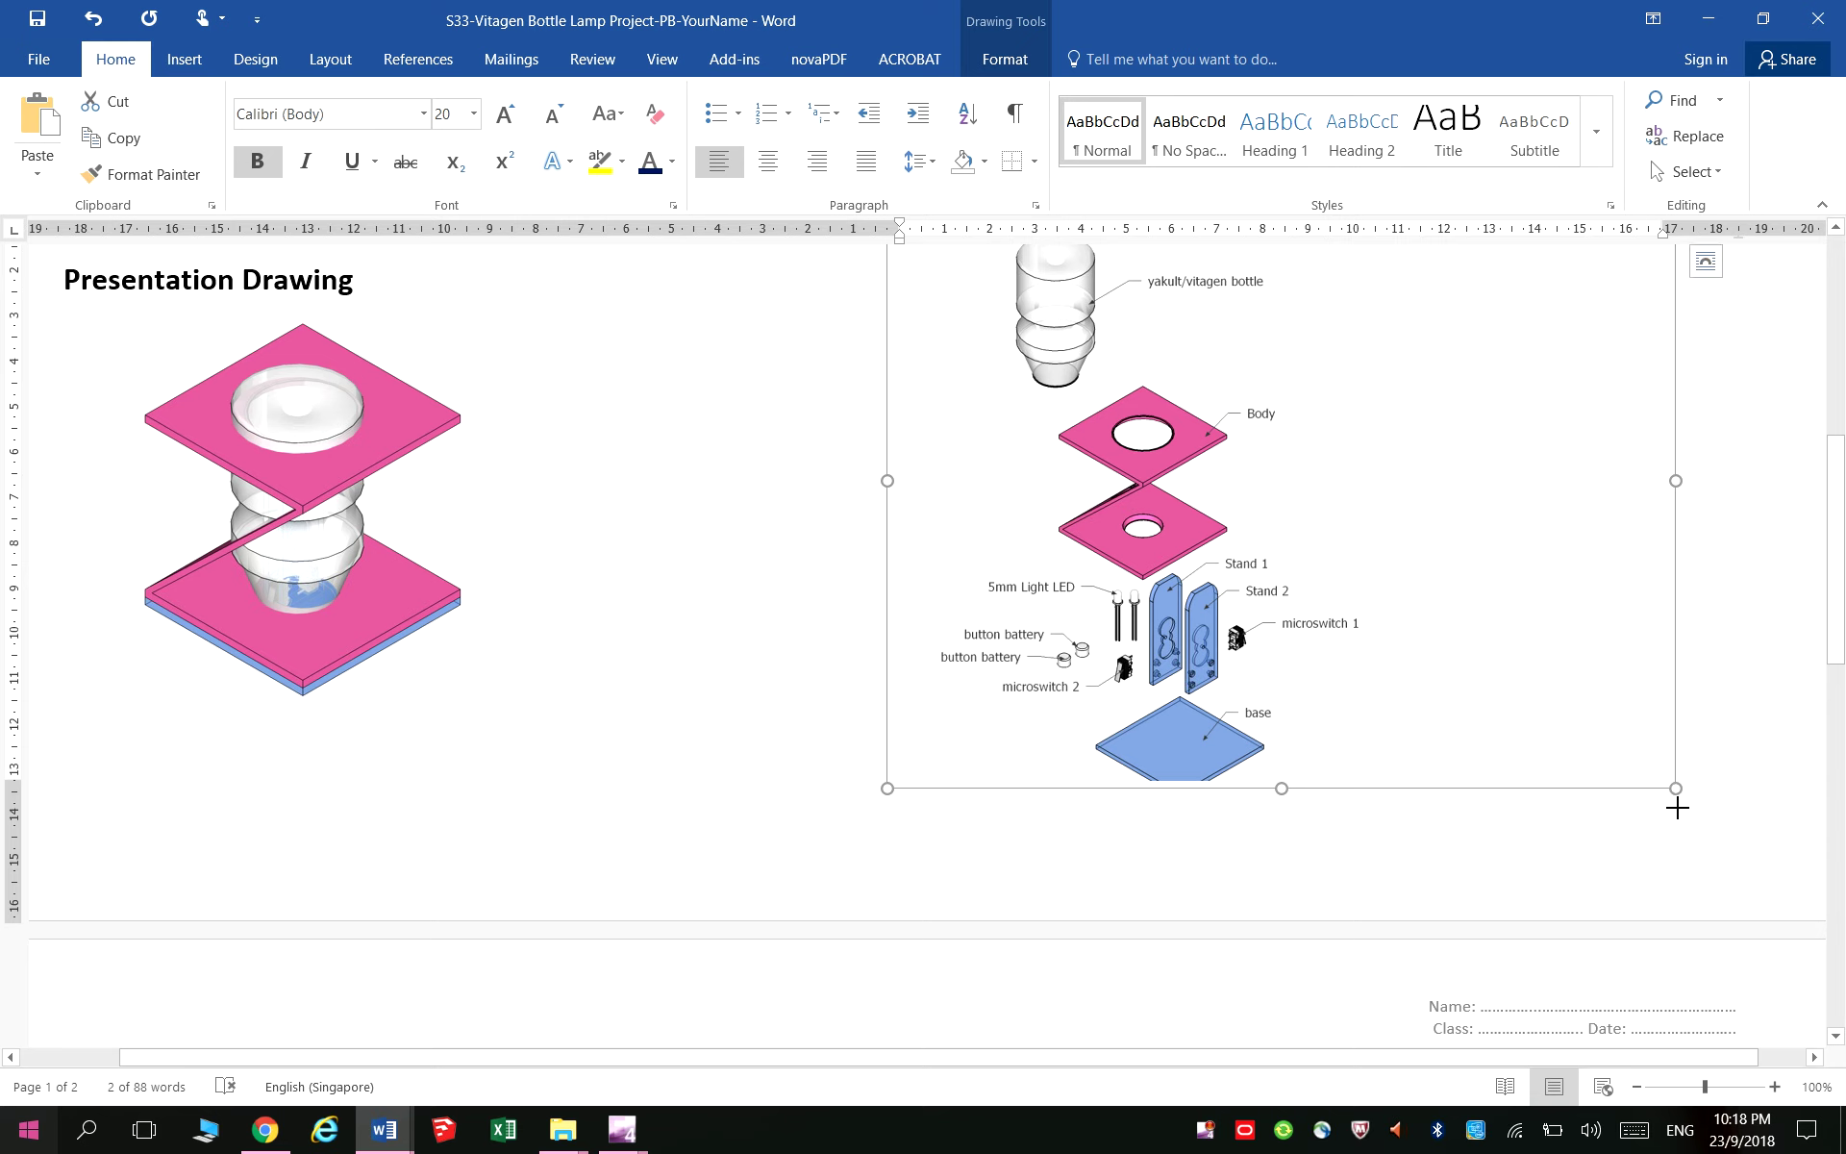
left_click_drag(1677, 789, 1696, 837)
key("Escape")
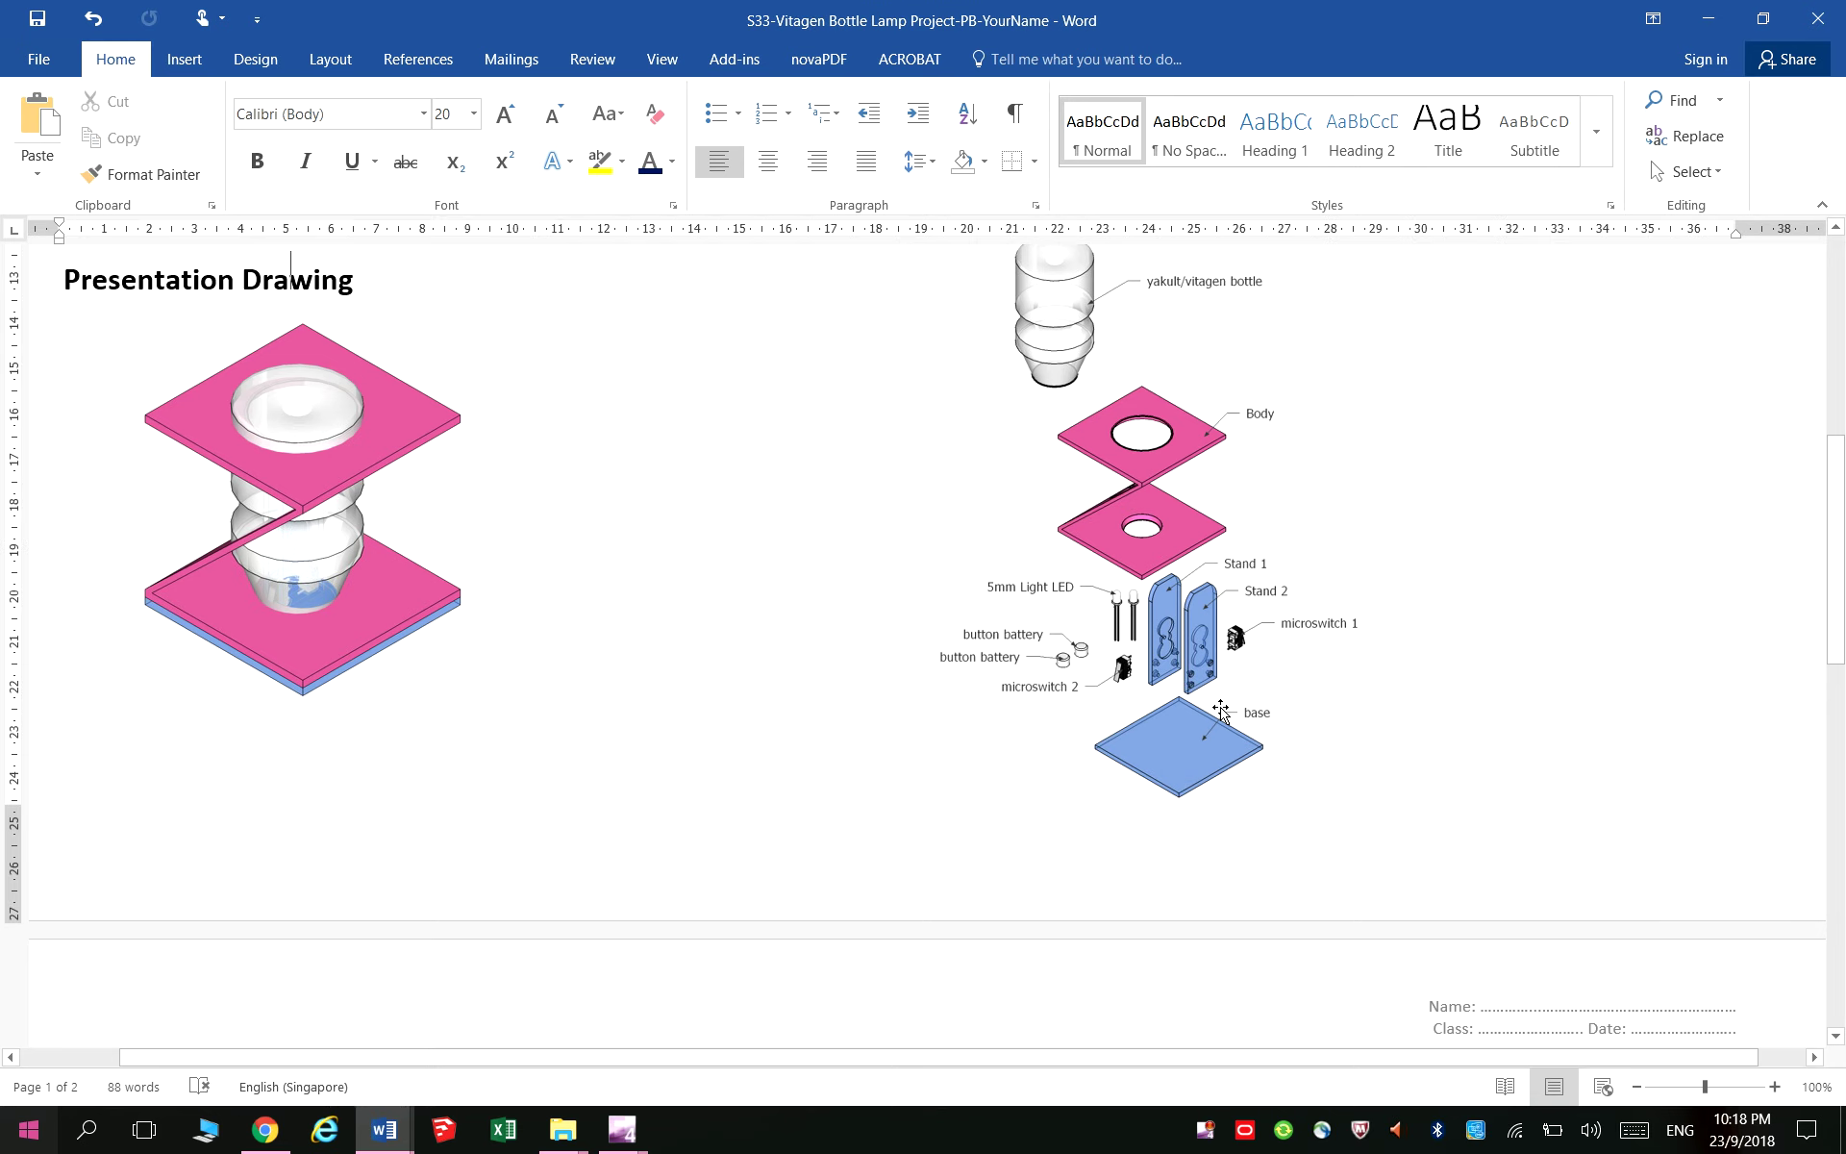
scroll(1220, 705, "down", 4)
scroll(255, 572, "down", 2)
left_click(418, 517)
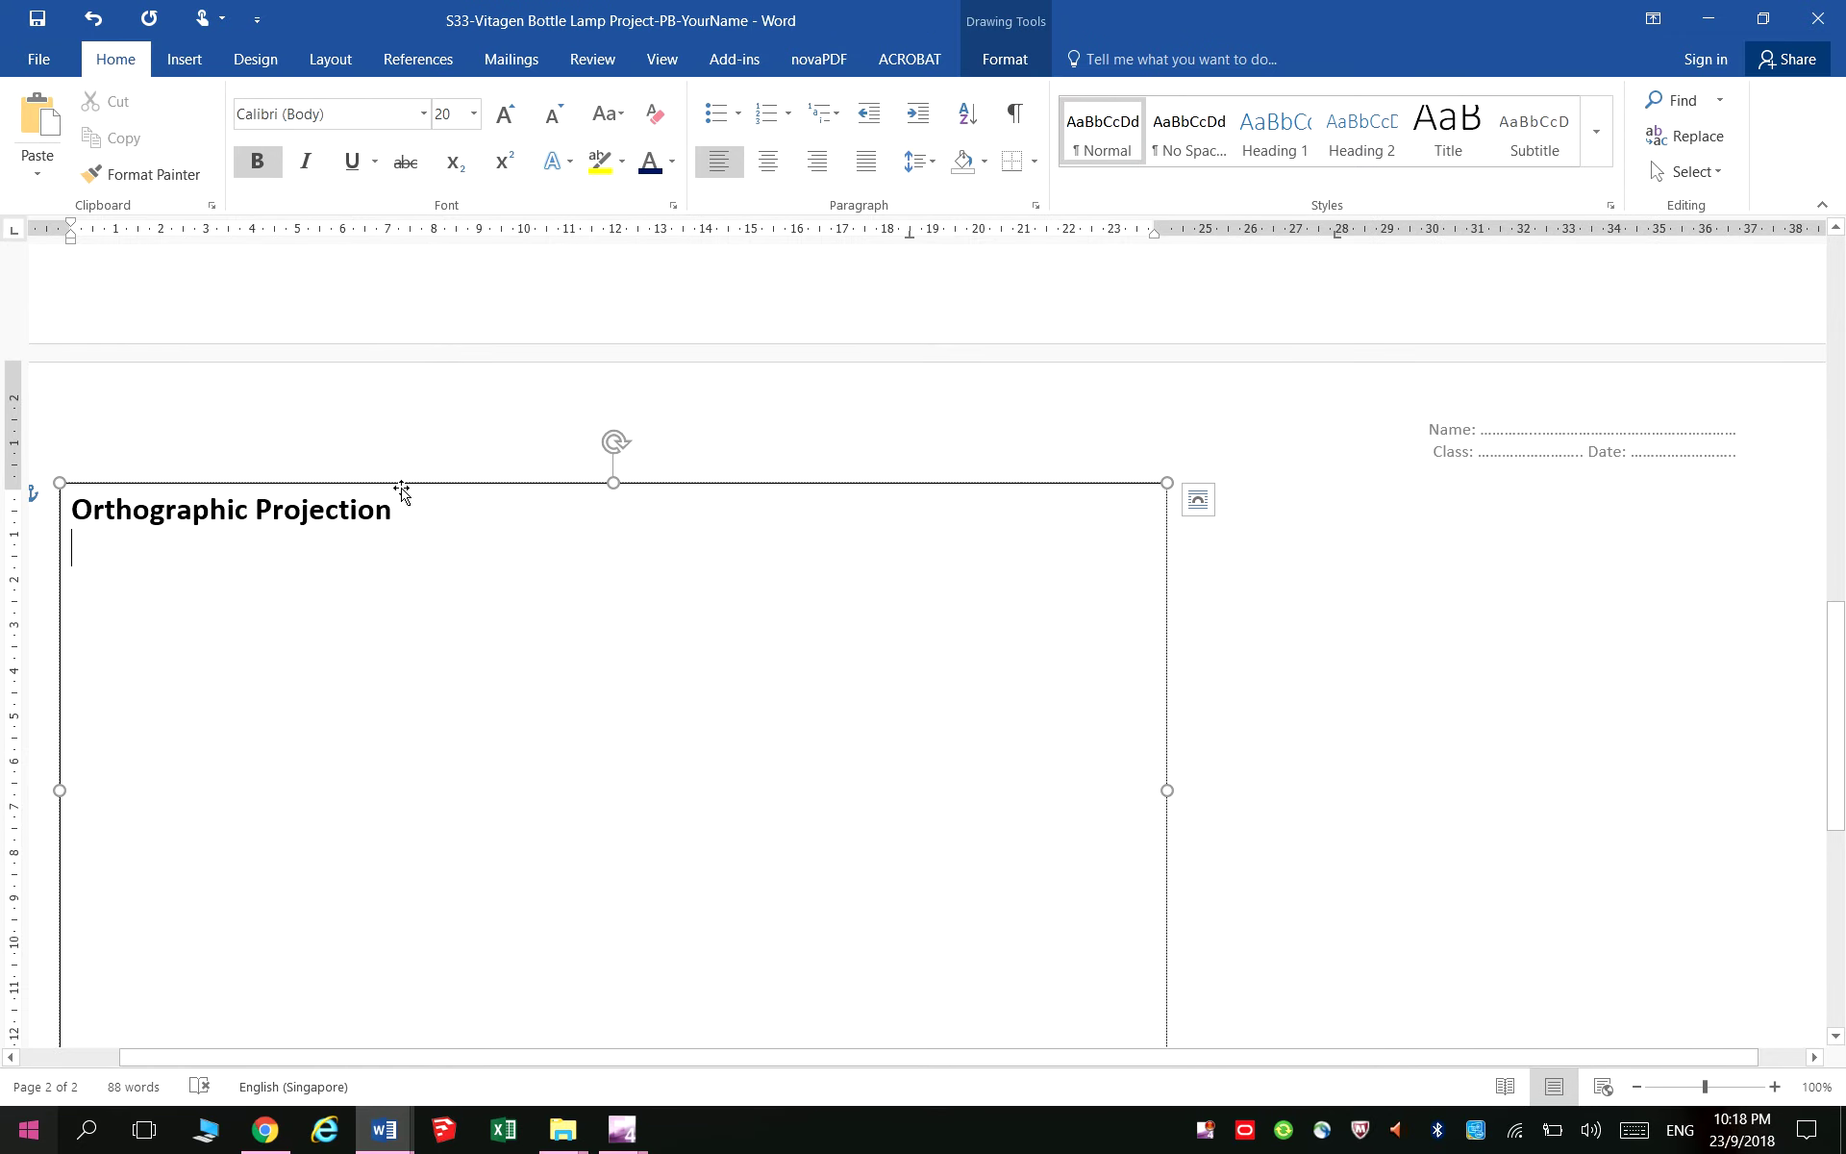
Open Insert > Pictures for the empty line below the Orthographic Projection heading
left_click_drag(400, 498, 444, 405)
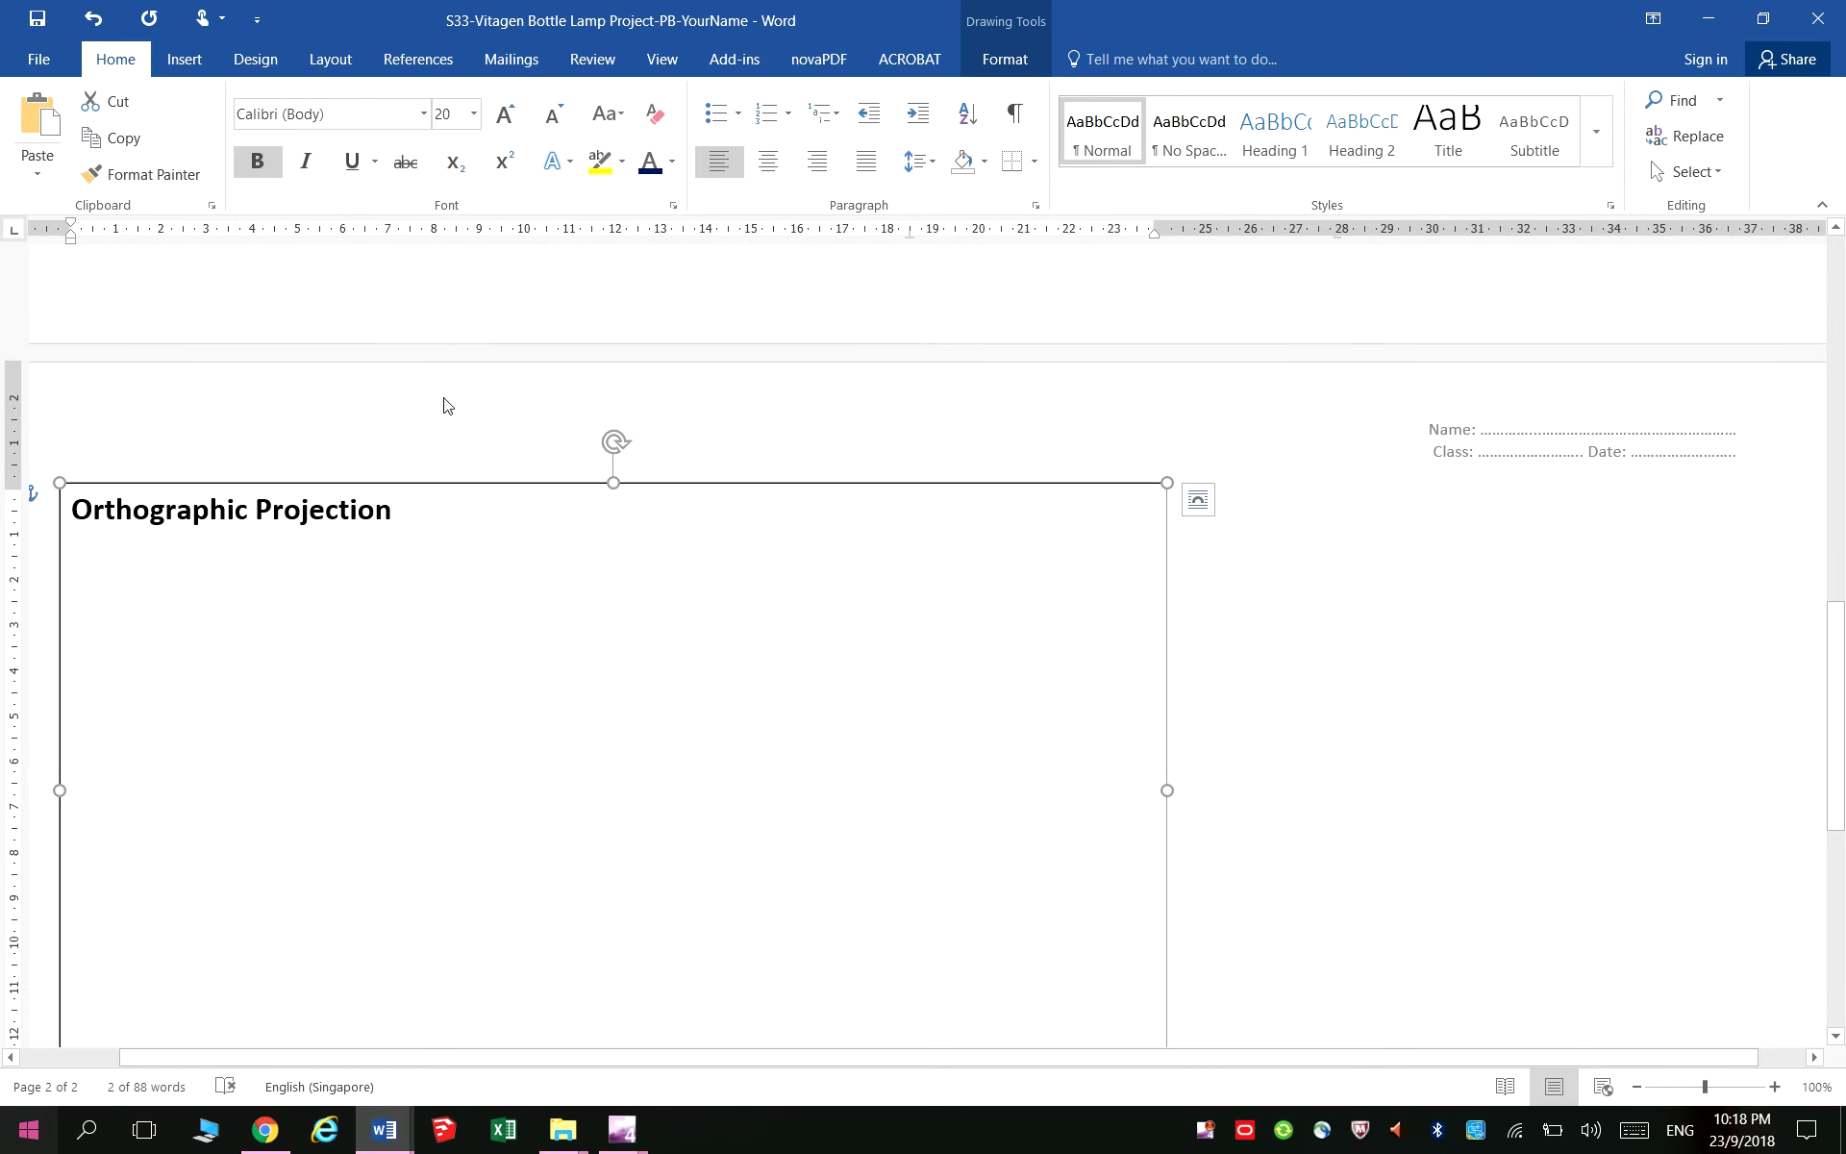
left_click(1026, 31)
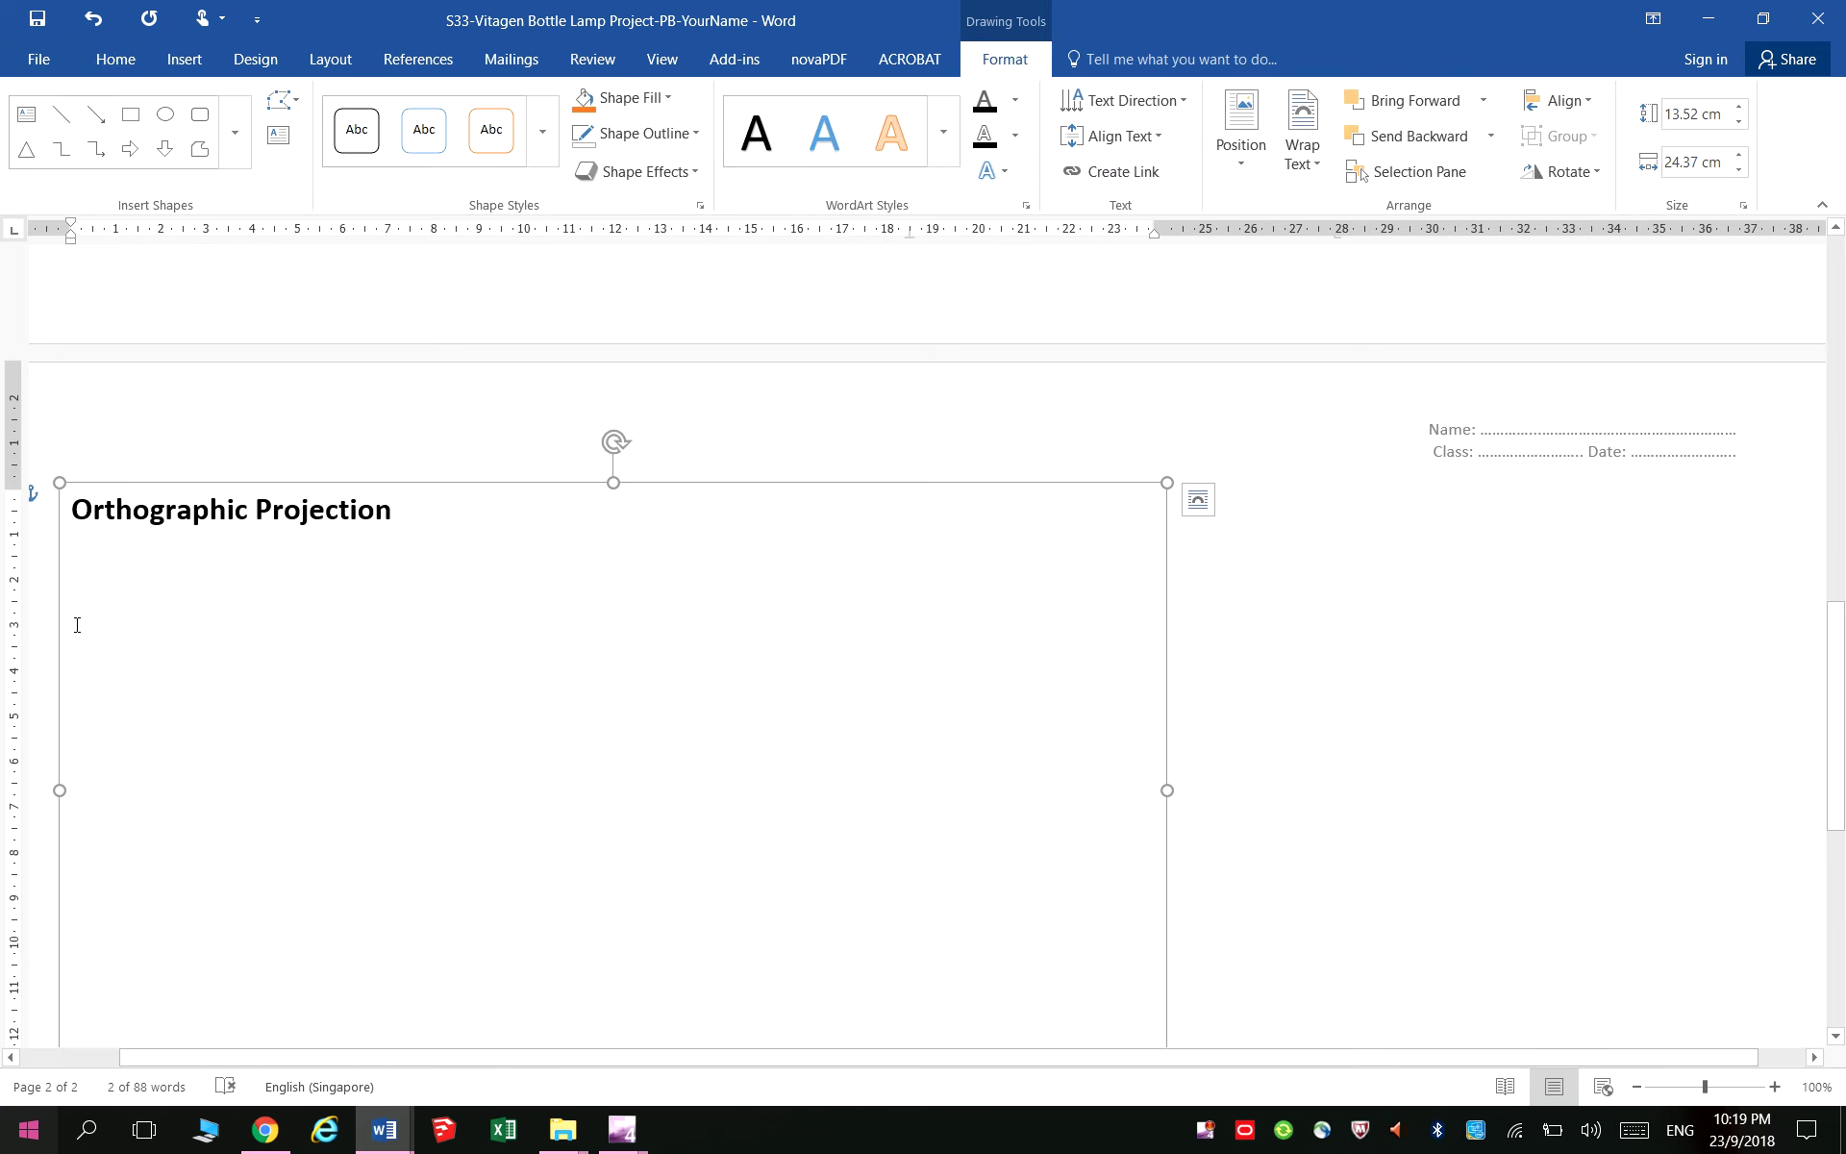
left_click(95, 566)
left_click(183, 58)
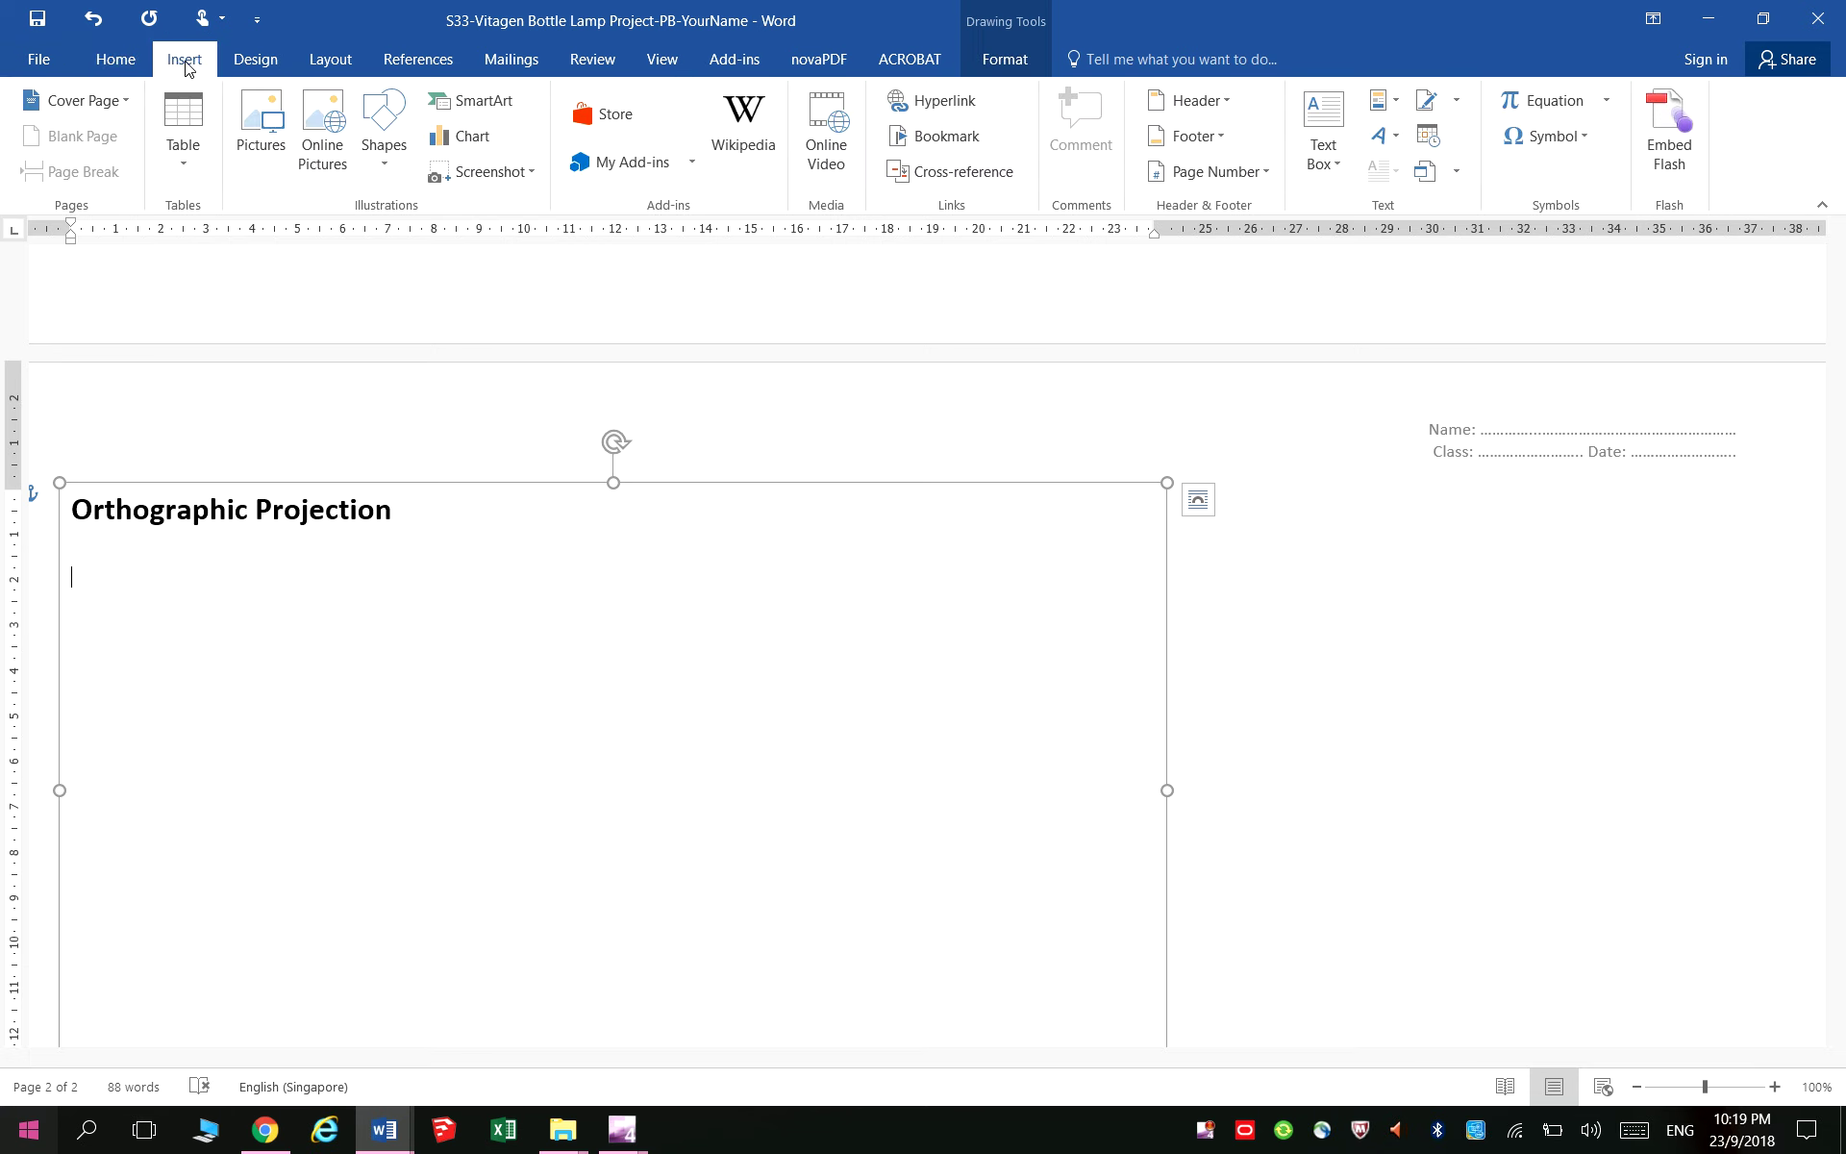
left_click(250, 154)
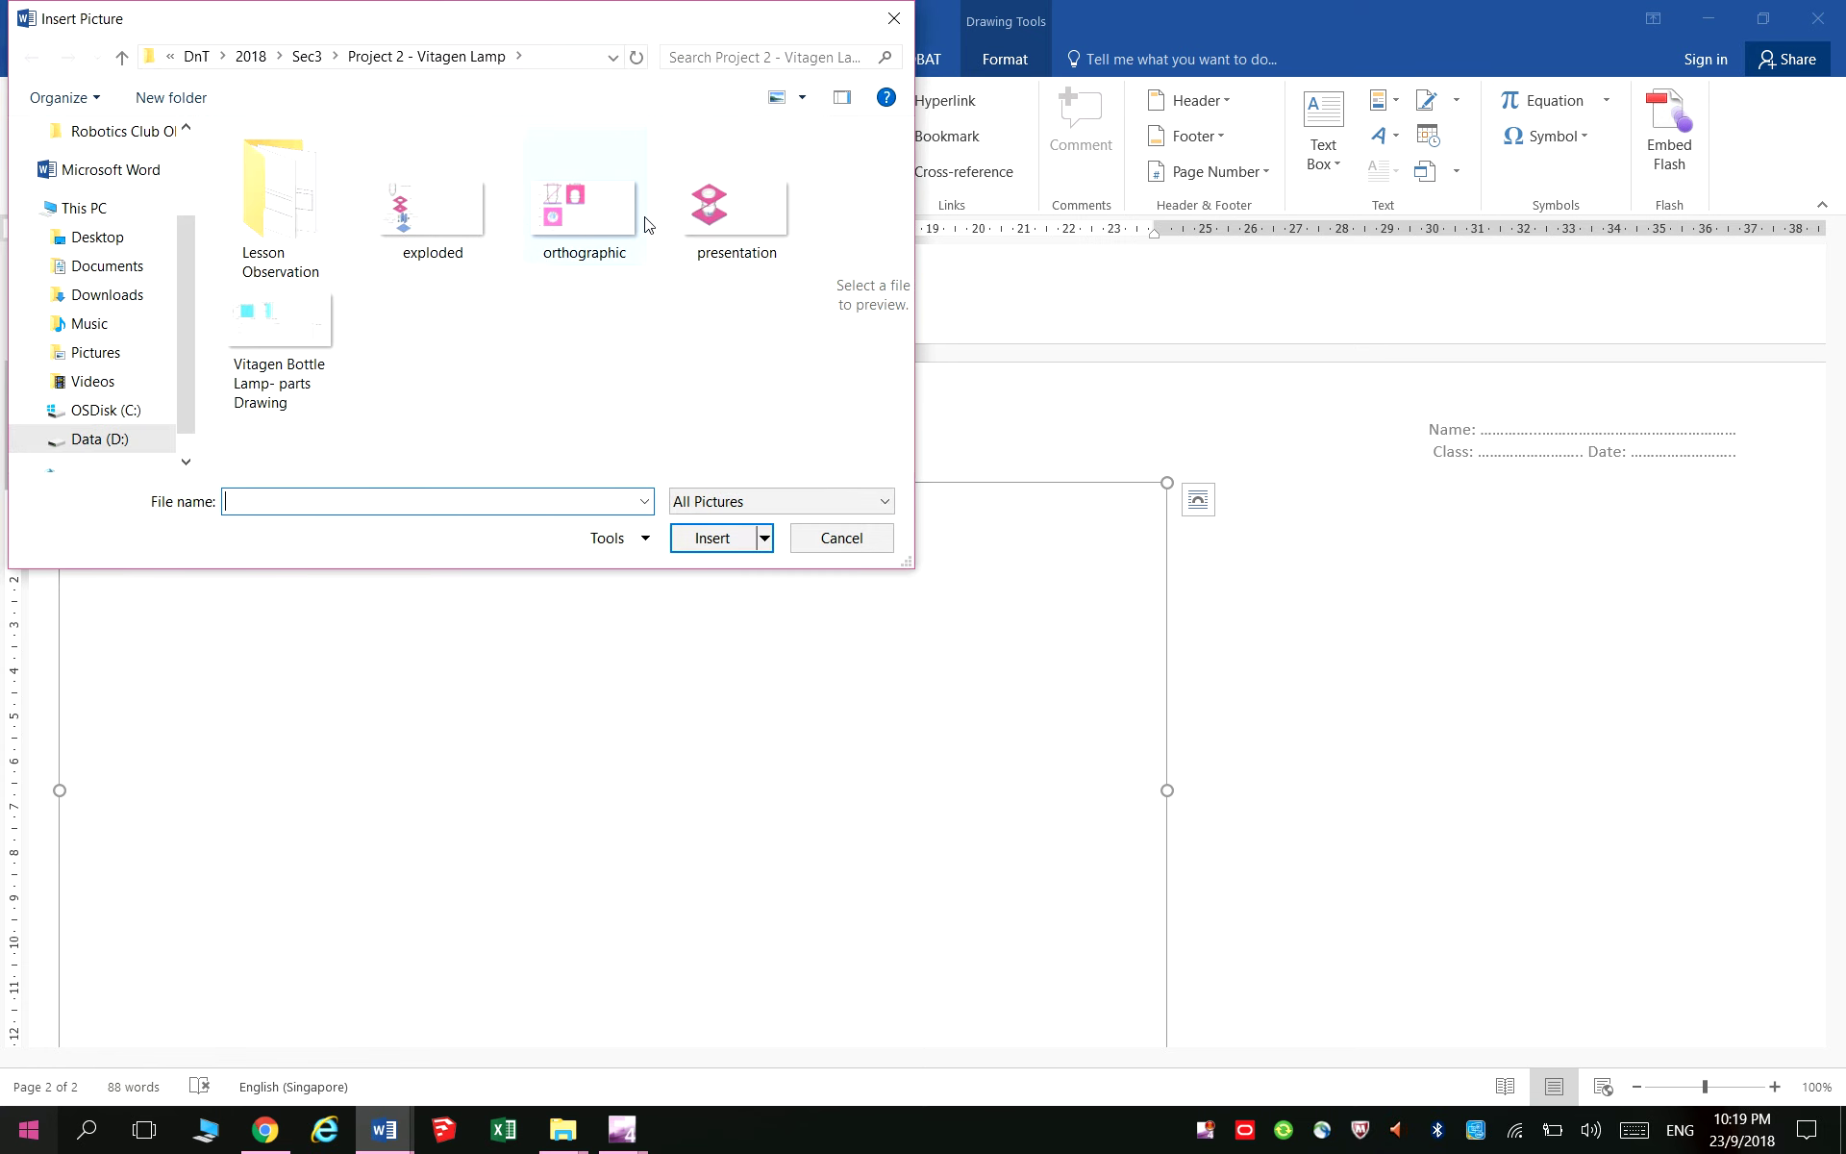
Insert the orthographic views image and crop away its empty right portion
left_click(616, 222)
left_click(729, 538)
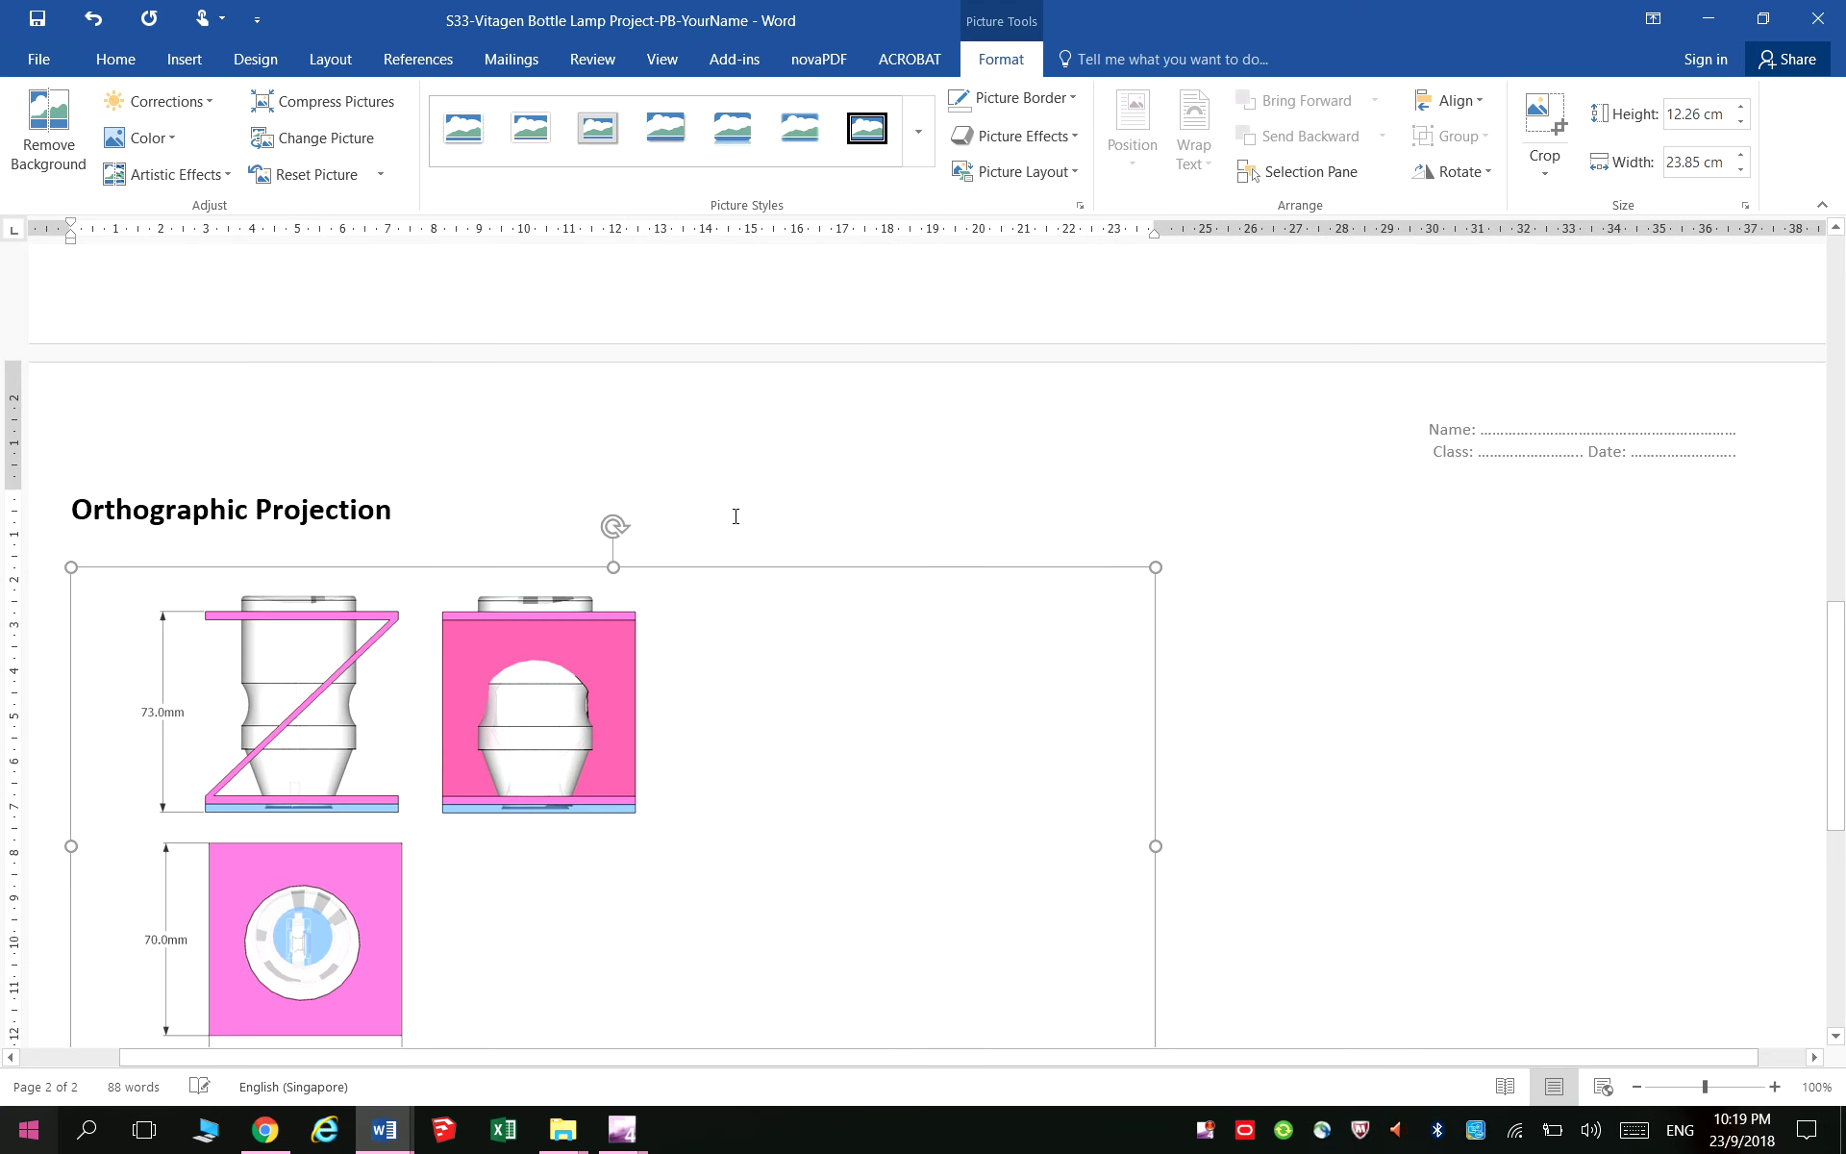
scroll(707, 707, "down", 1)
left_click(1545, 137)
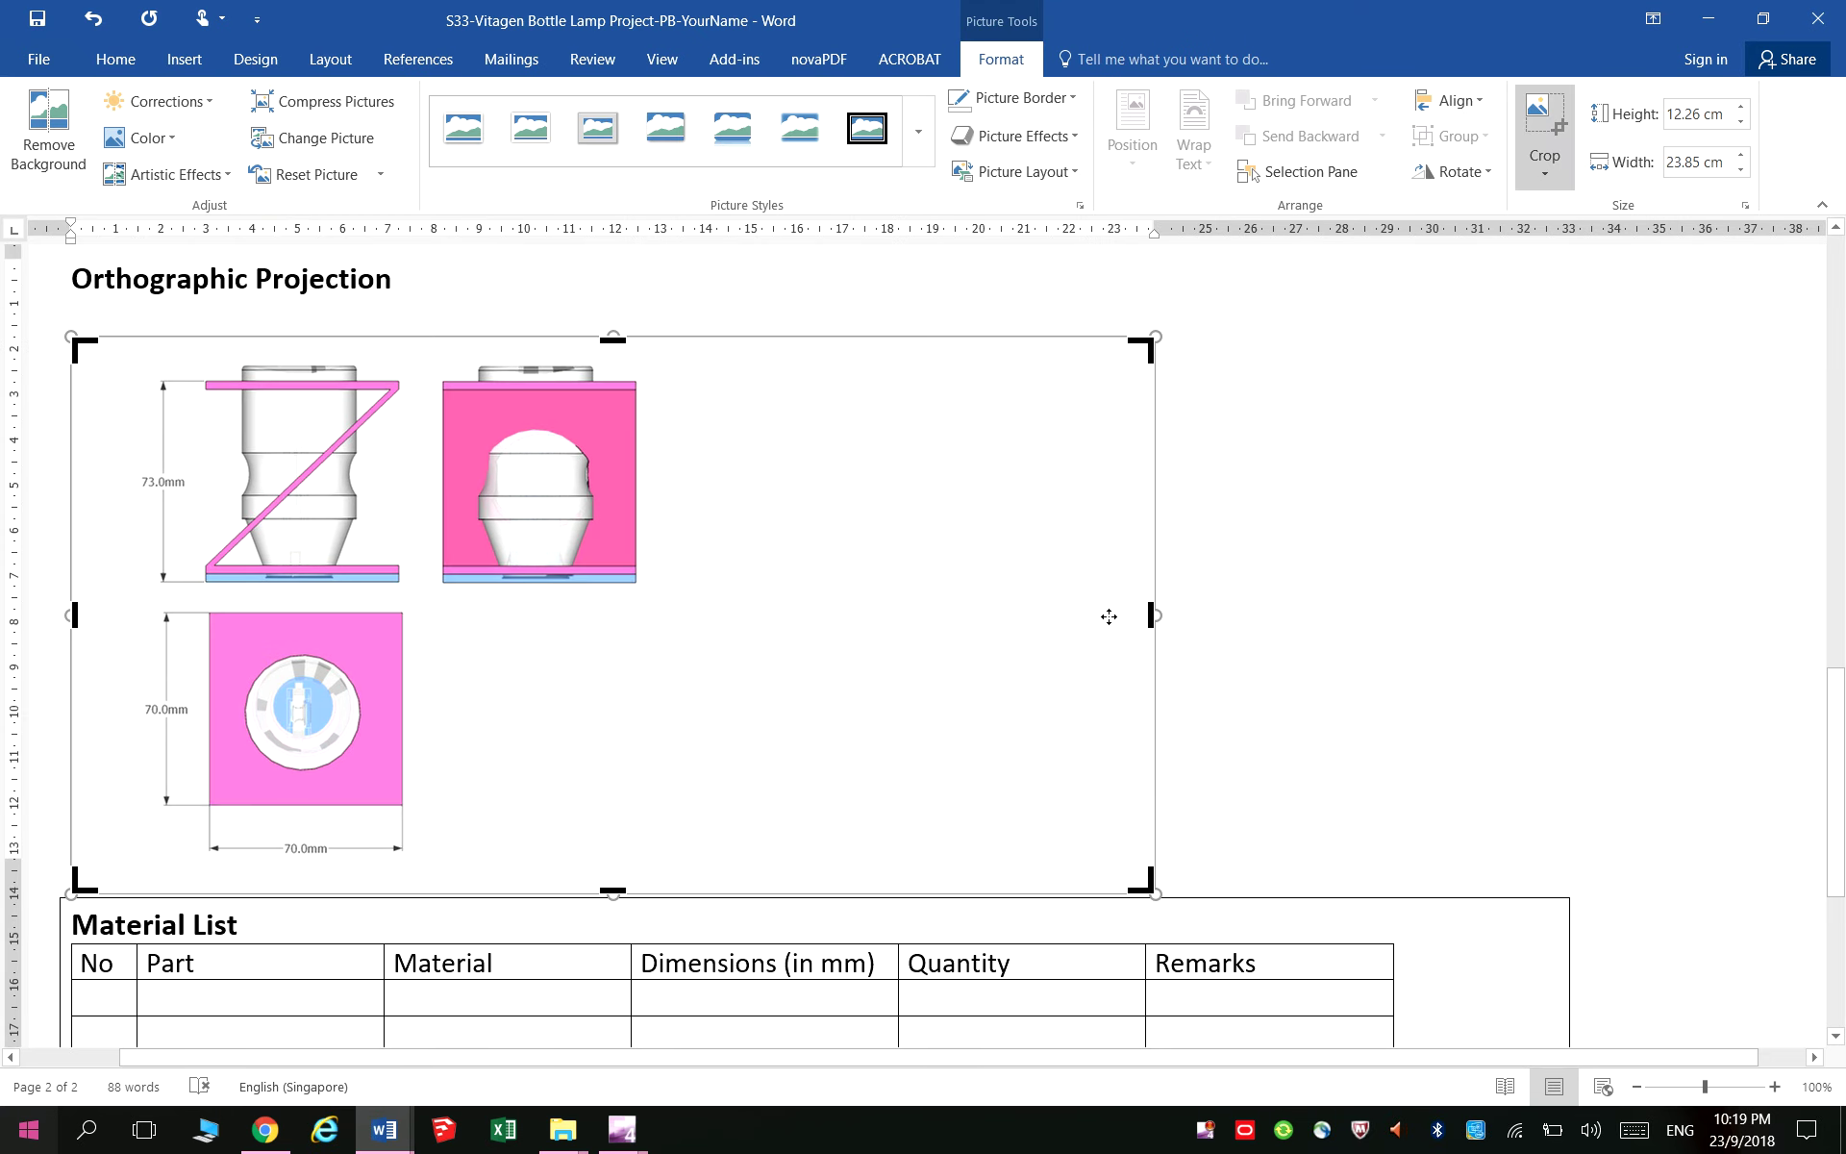
left_click_drag(1149, 615, 685, 635)
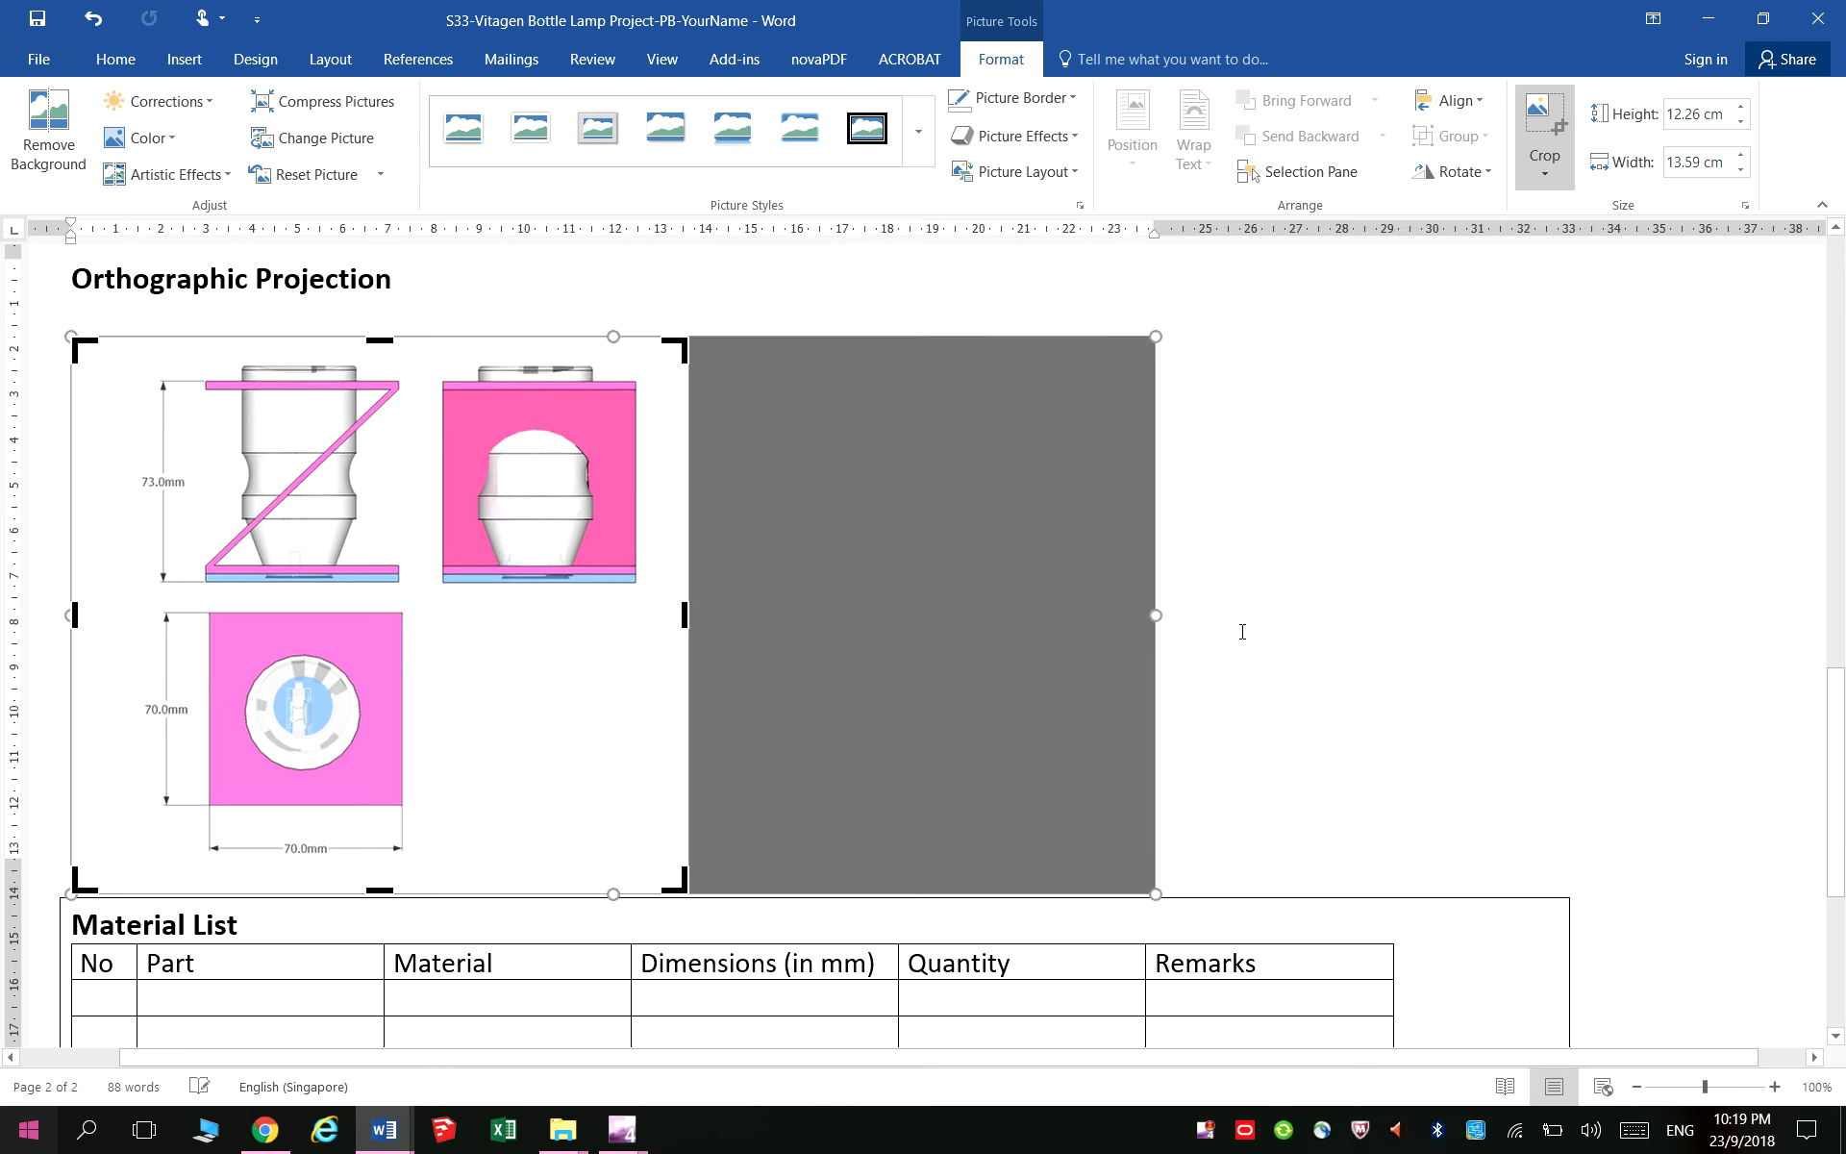
left_click(1293, 653)
scroll(1284, 664, "down", 2)
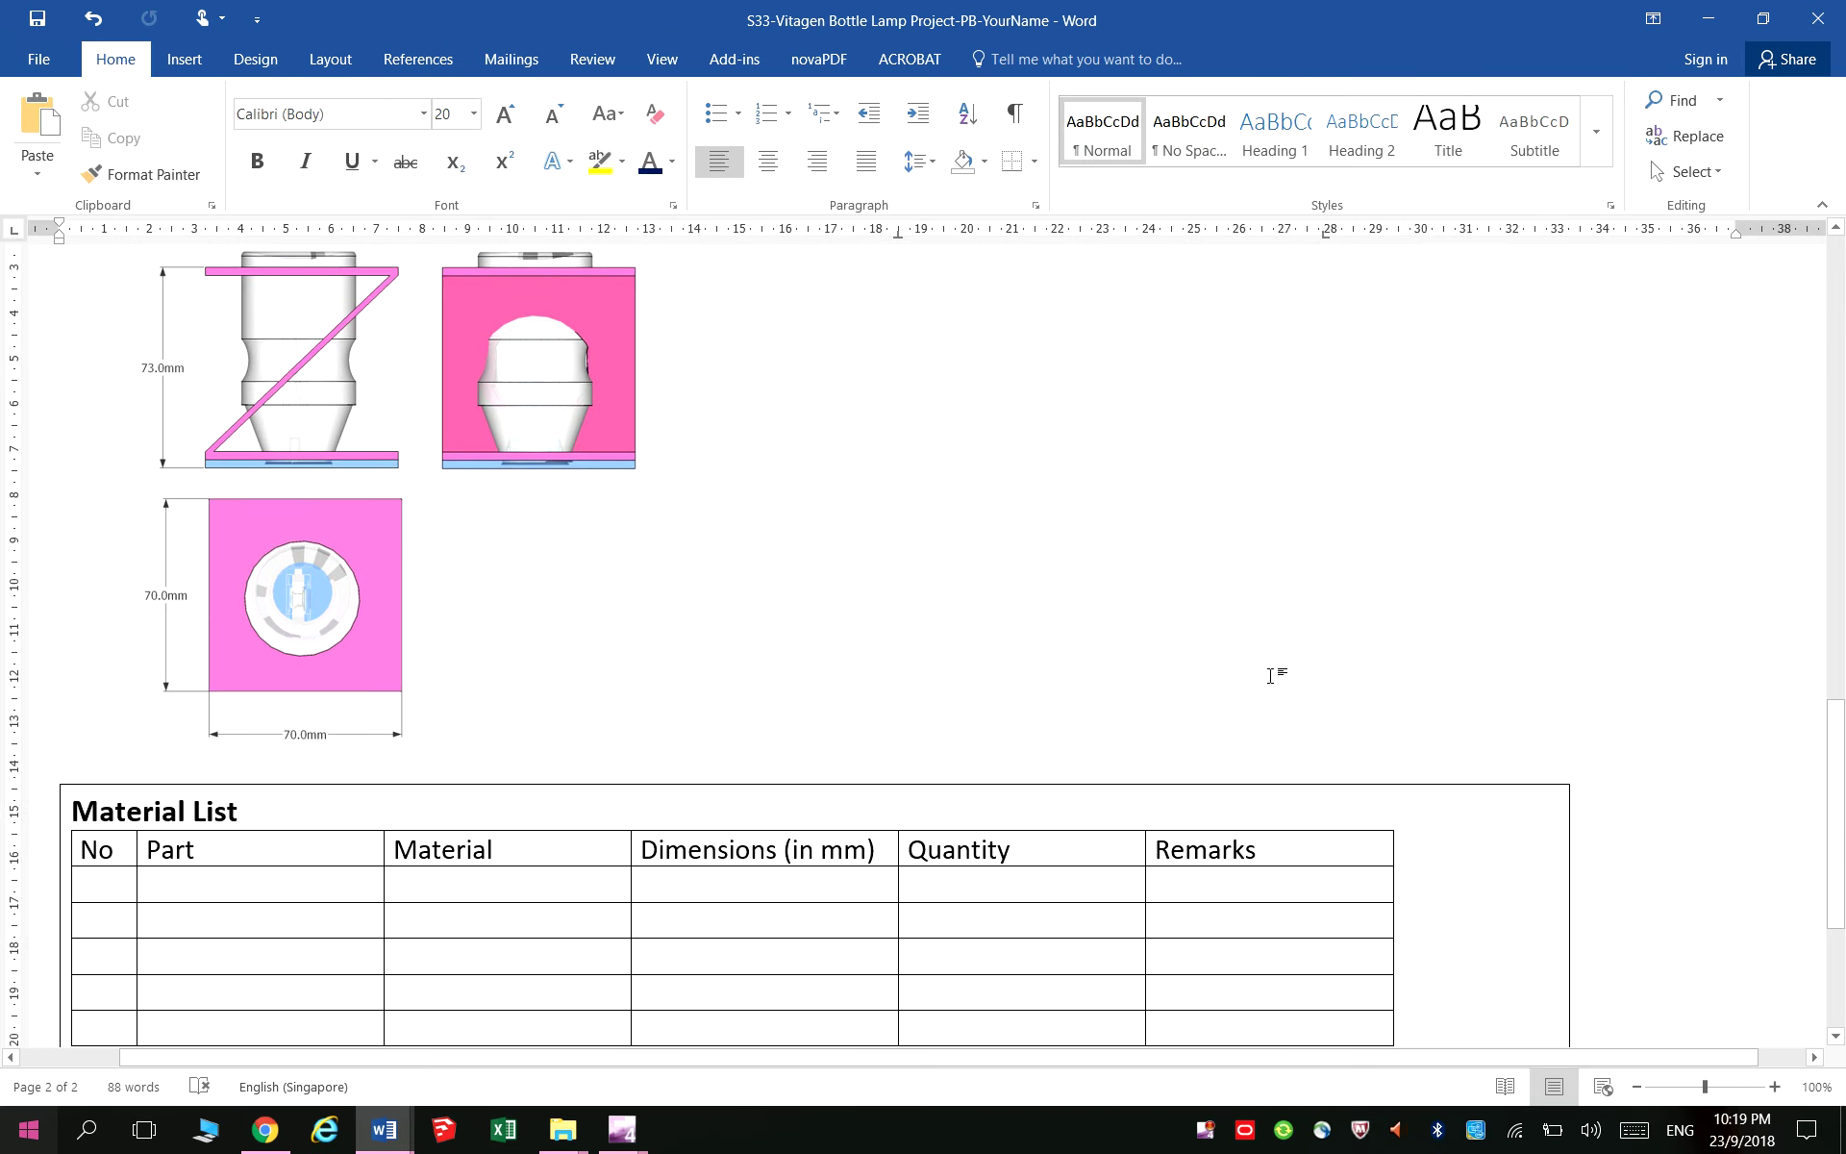
Remove the outline from the Material List text box
left_click(1192, 785)
left_click(1010, 58)
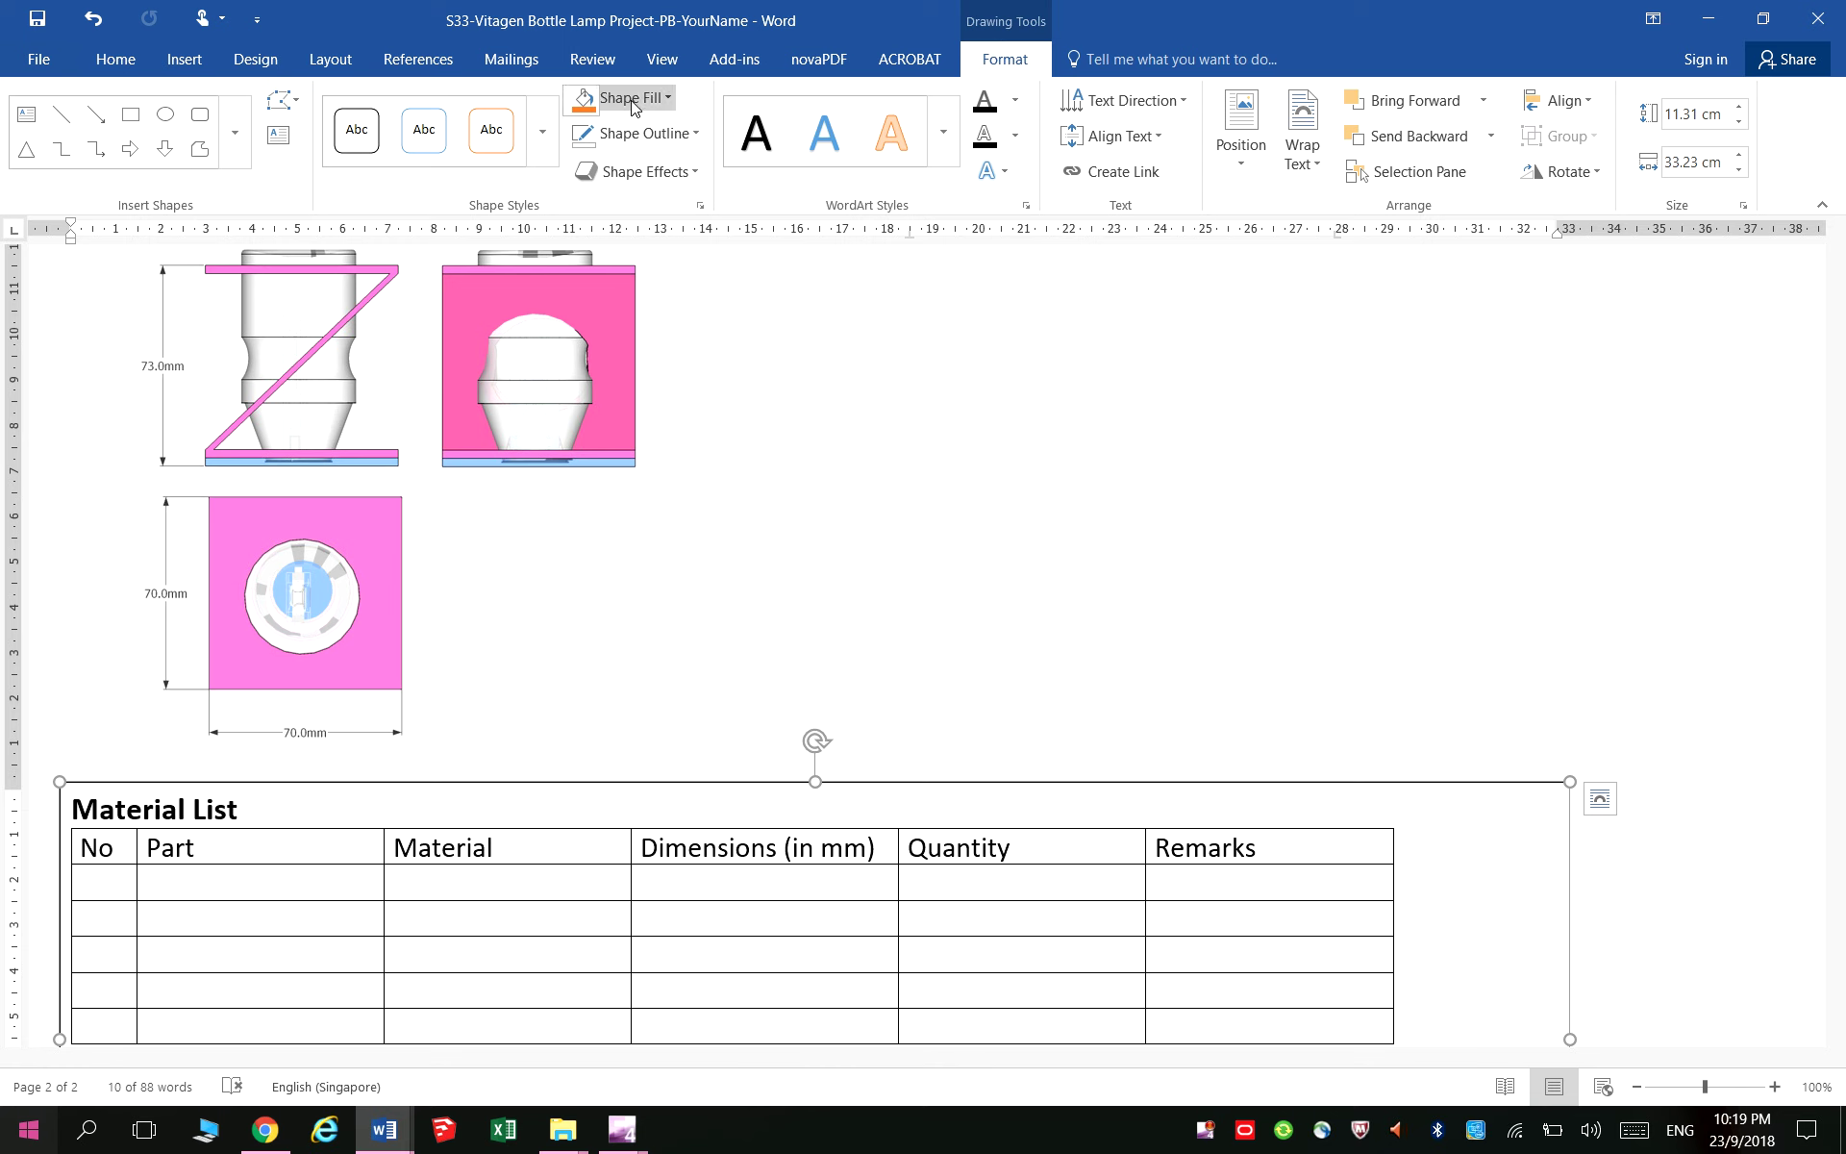
left_click(615, 133)
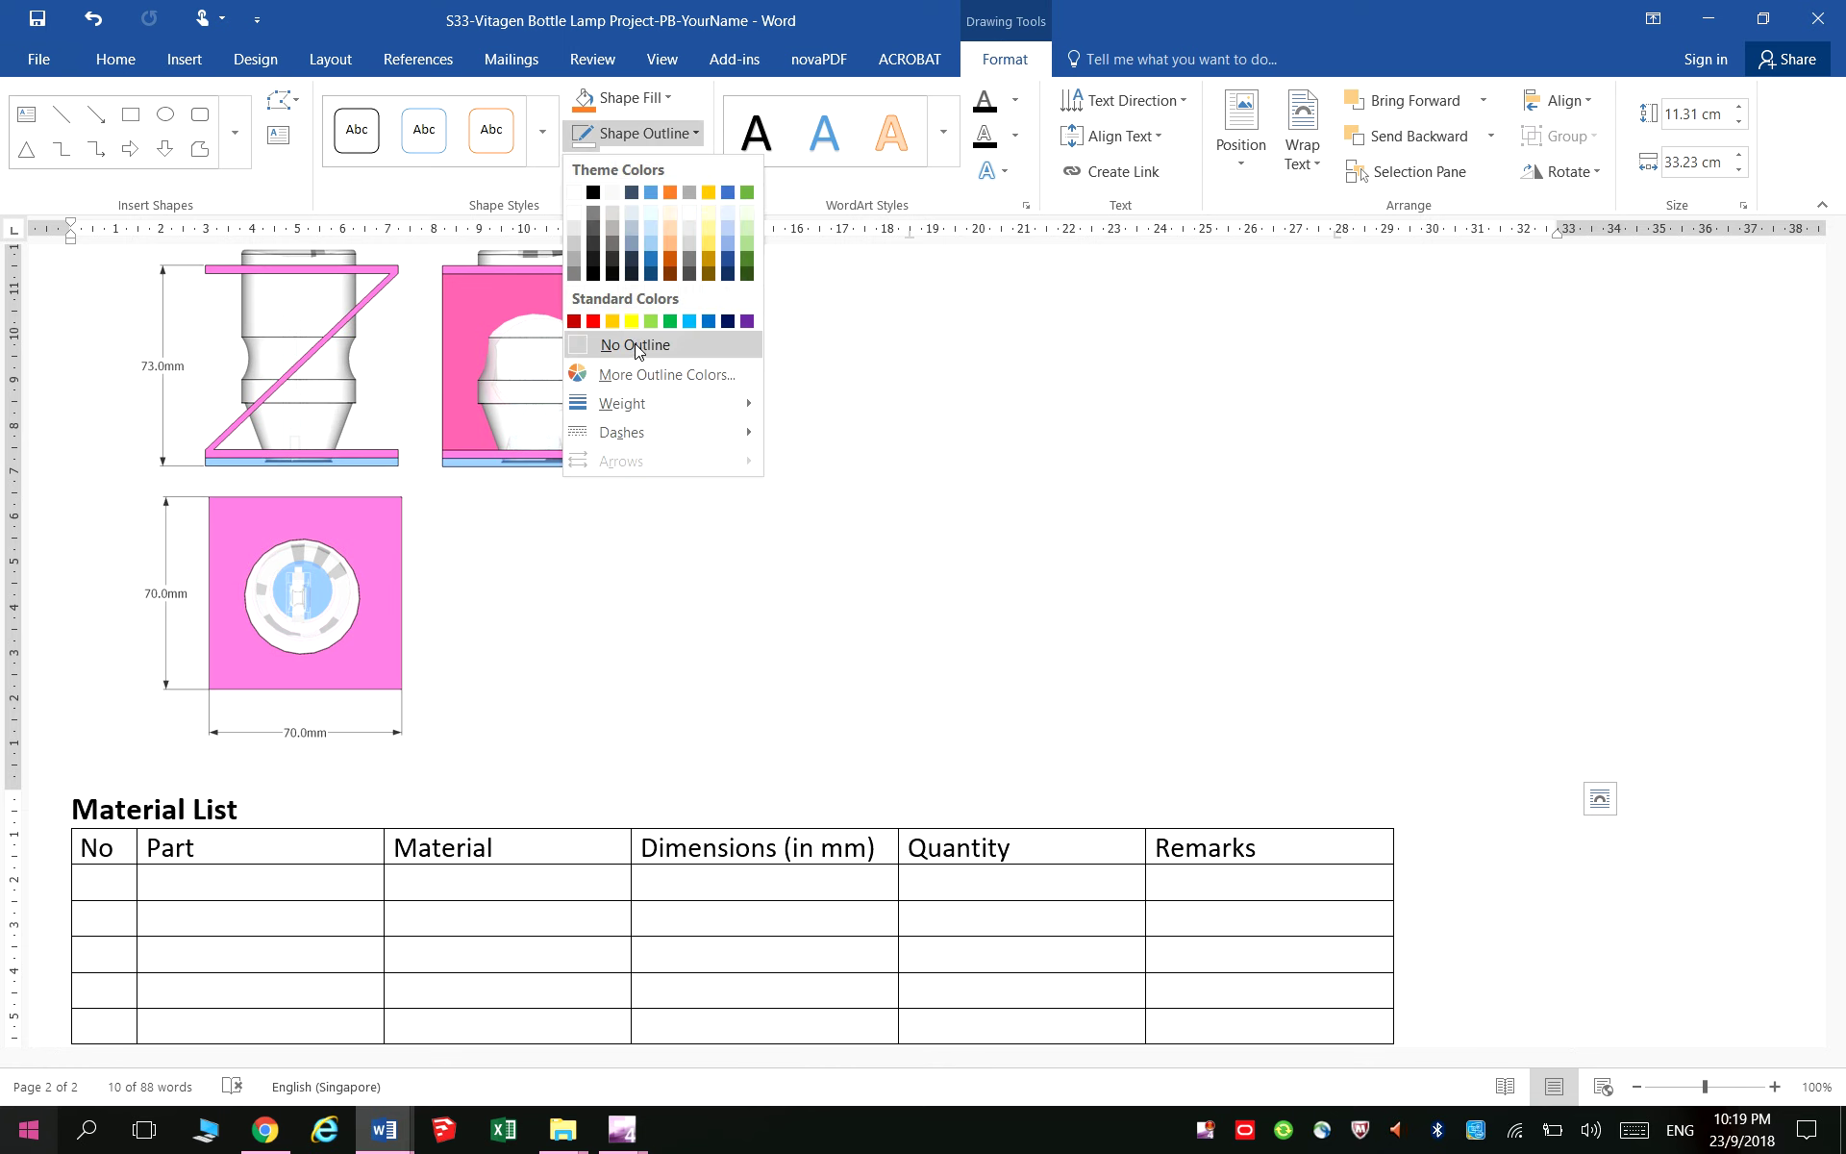
left_click(620, 344)
scroll(621, 487, "down", 3)
Fill the first Material List row: Body, acrylic, quantity 1, matt yellow
left_click(87, 709)
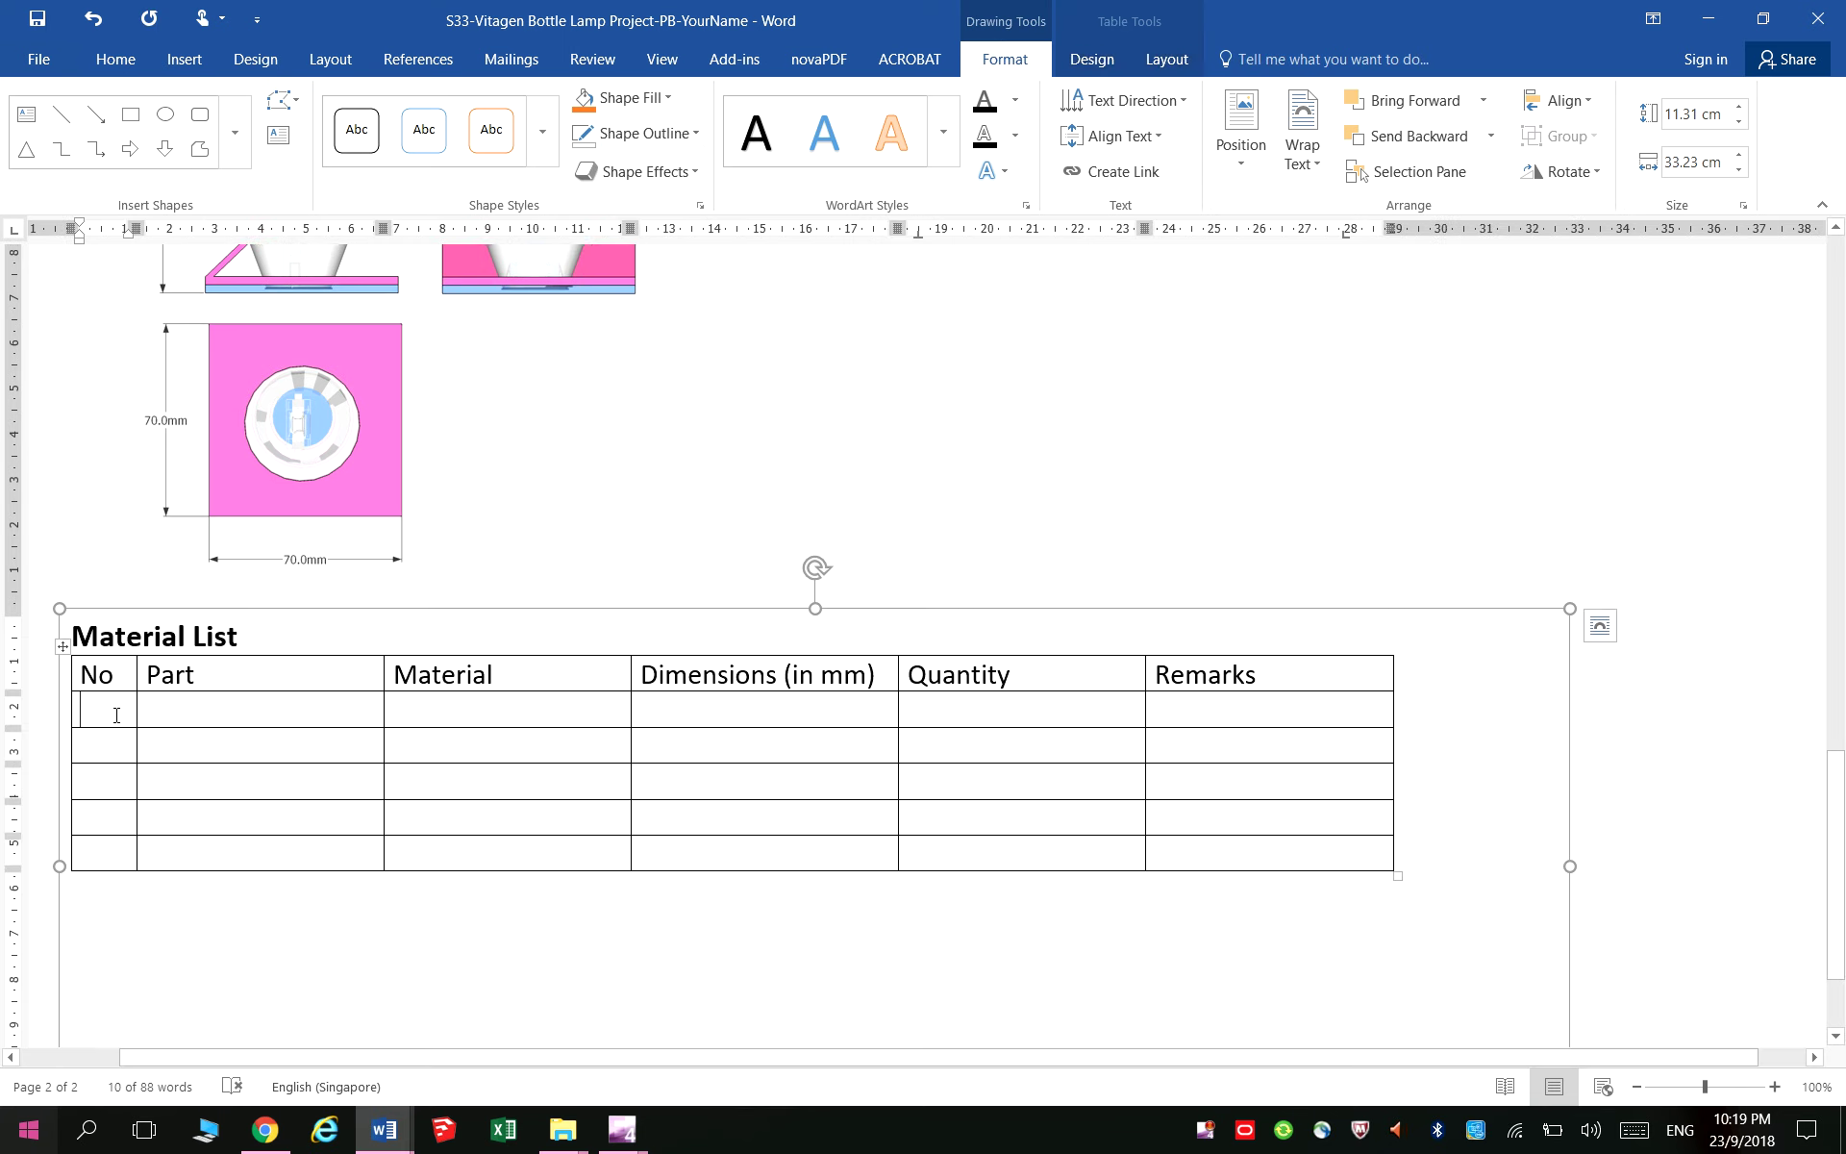
scroll(246, 750, "up", 5)
scroll(288, 486, "up", 7)
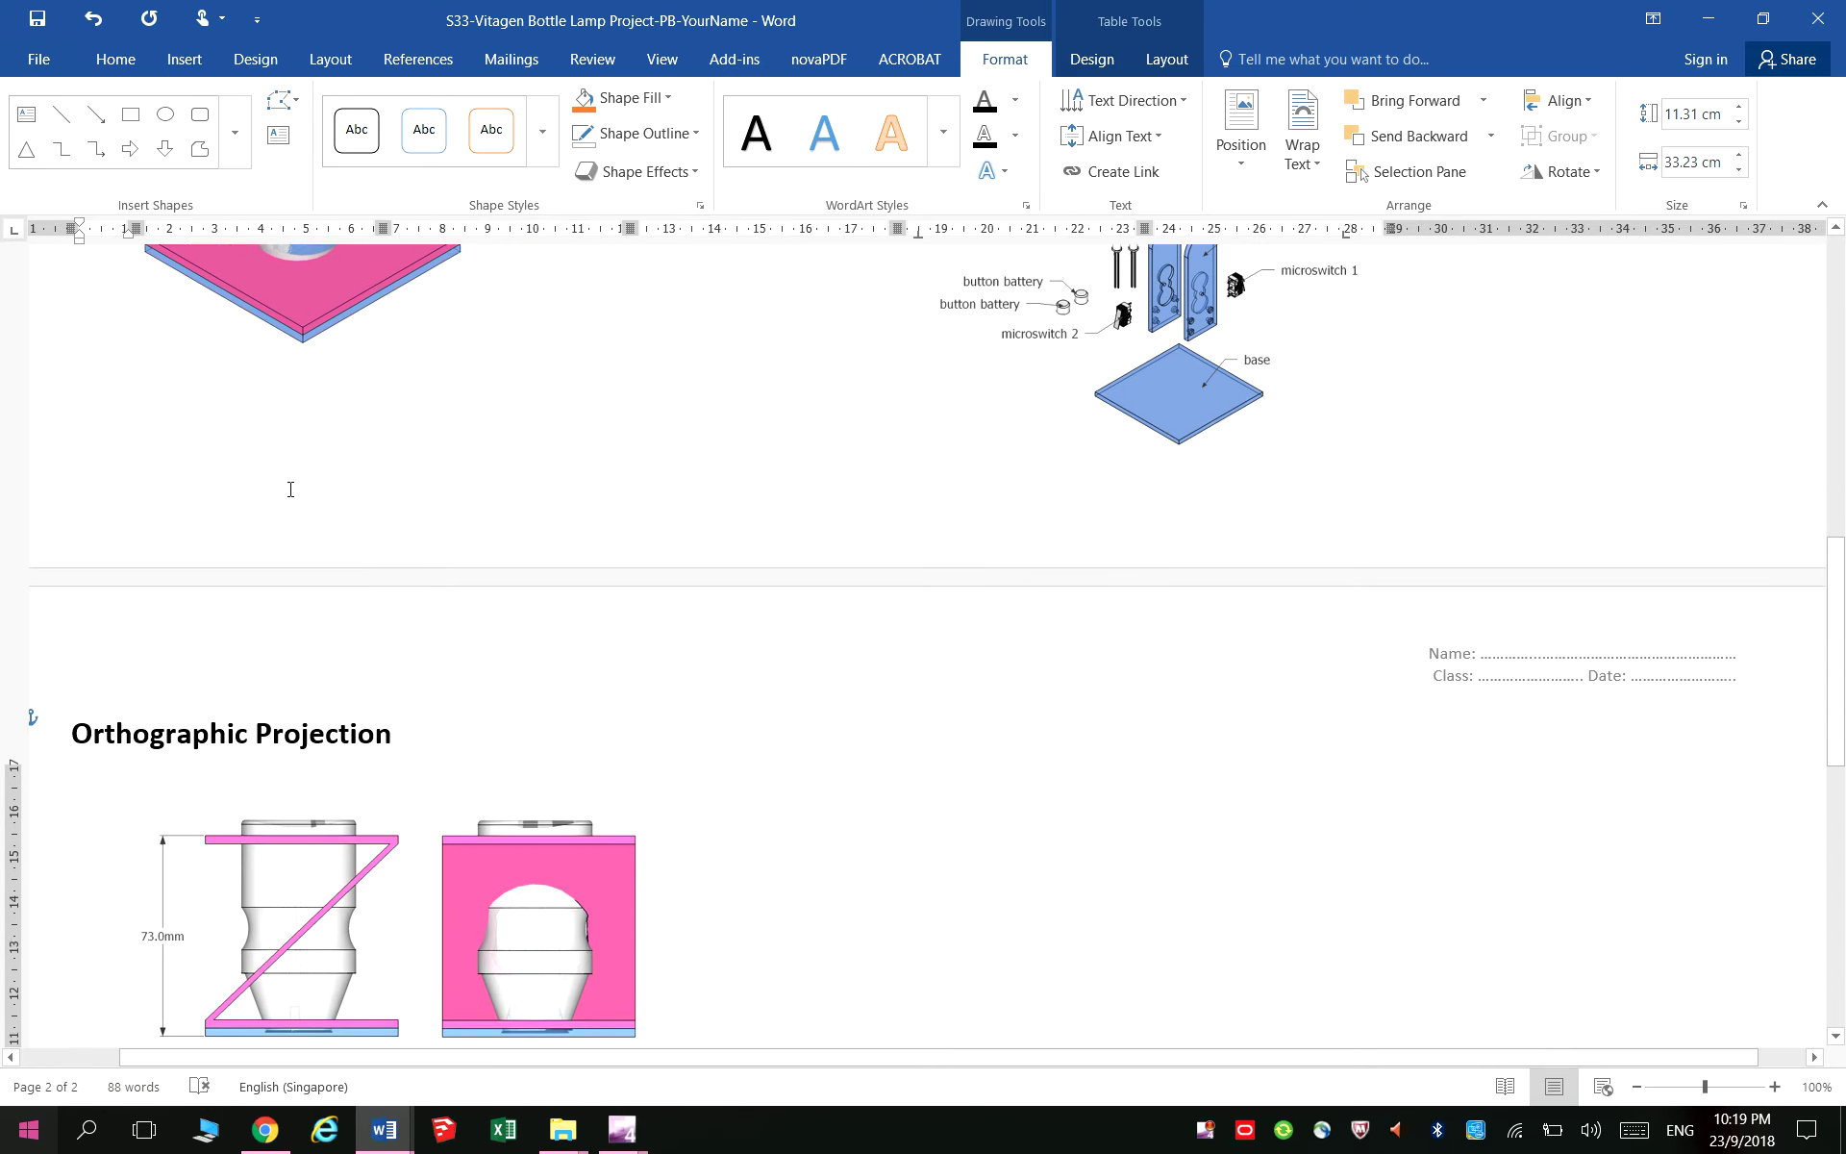
scroll(290, 487, "up", 5)
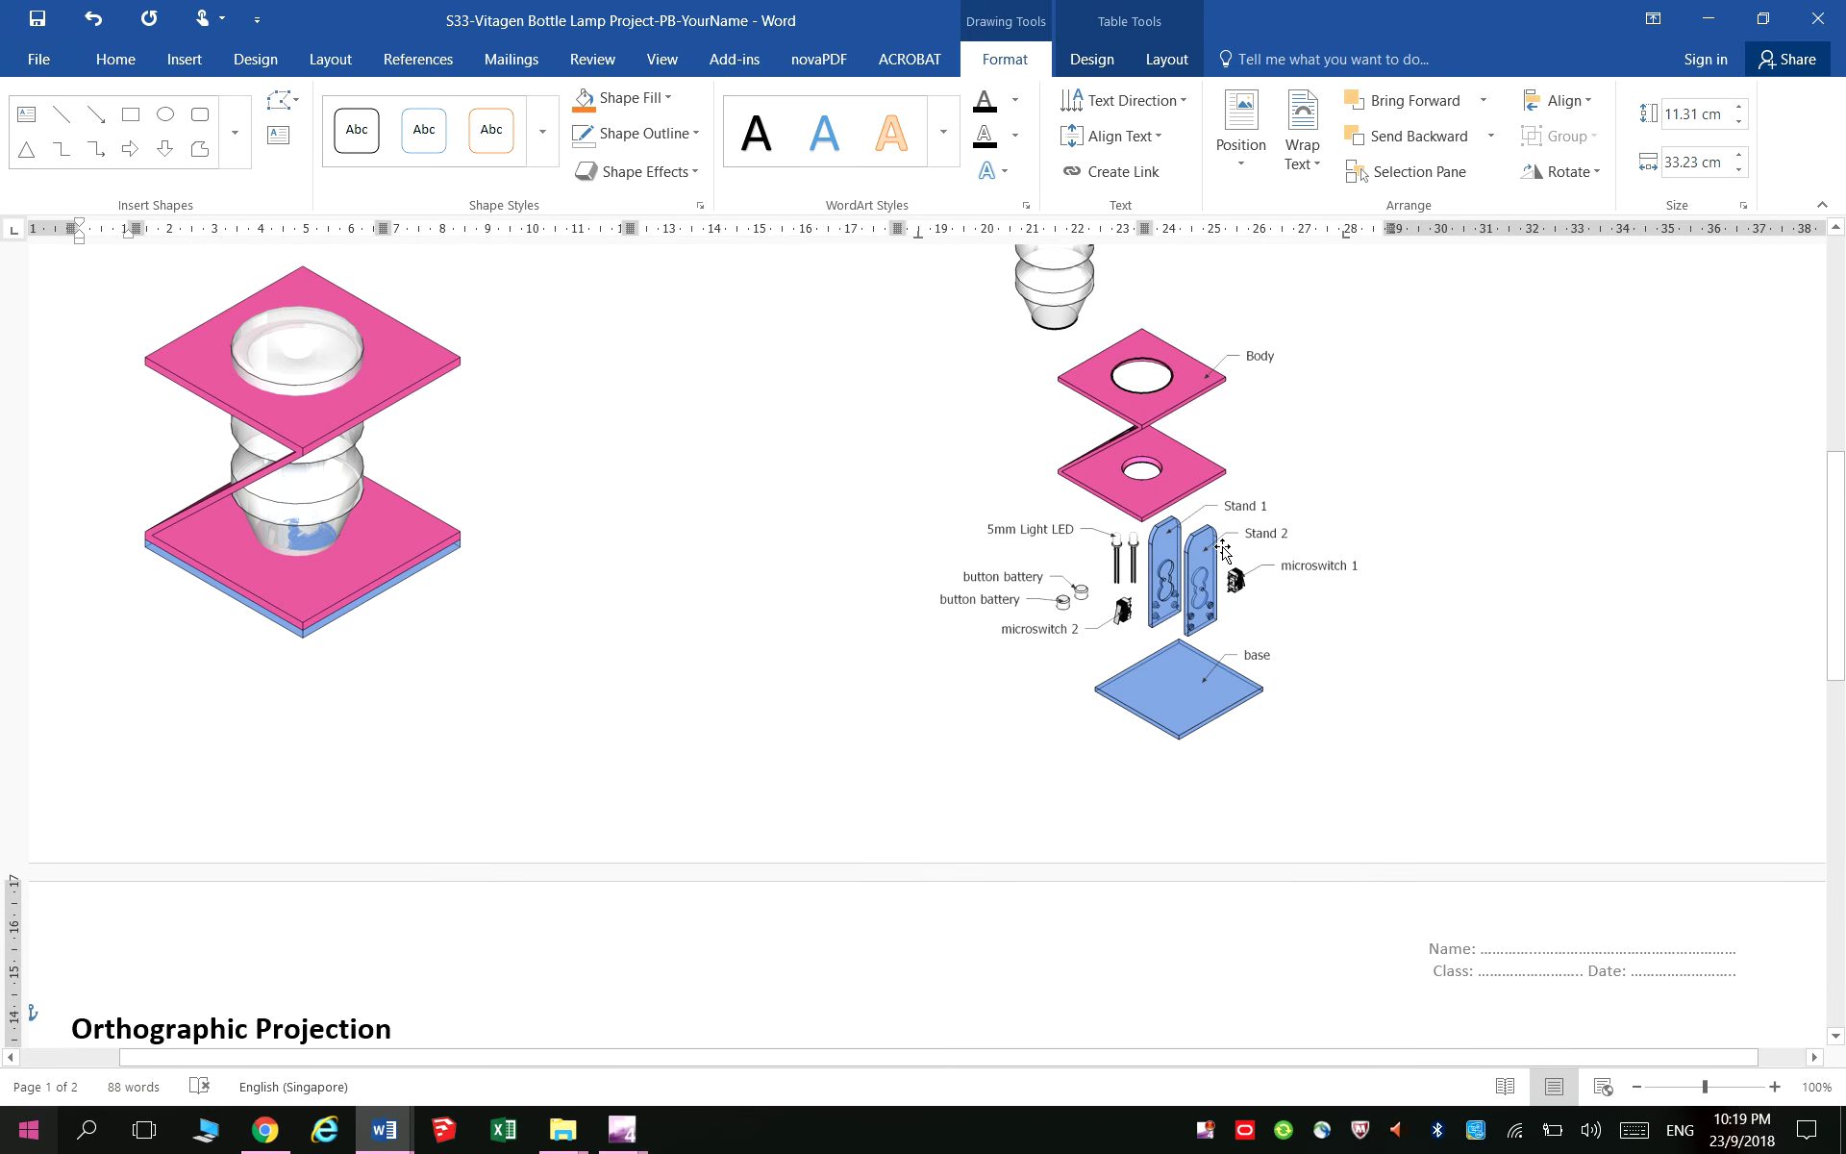
scroll(1157, 705, "down", 8)
scroll(1158, 705, "down", 4)
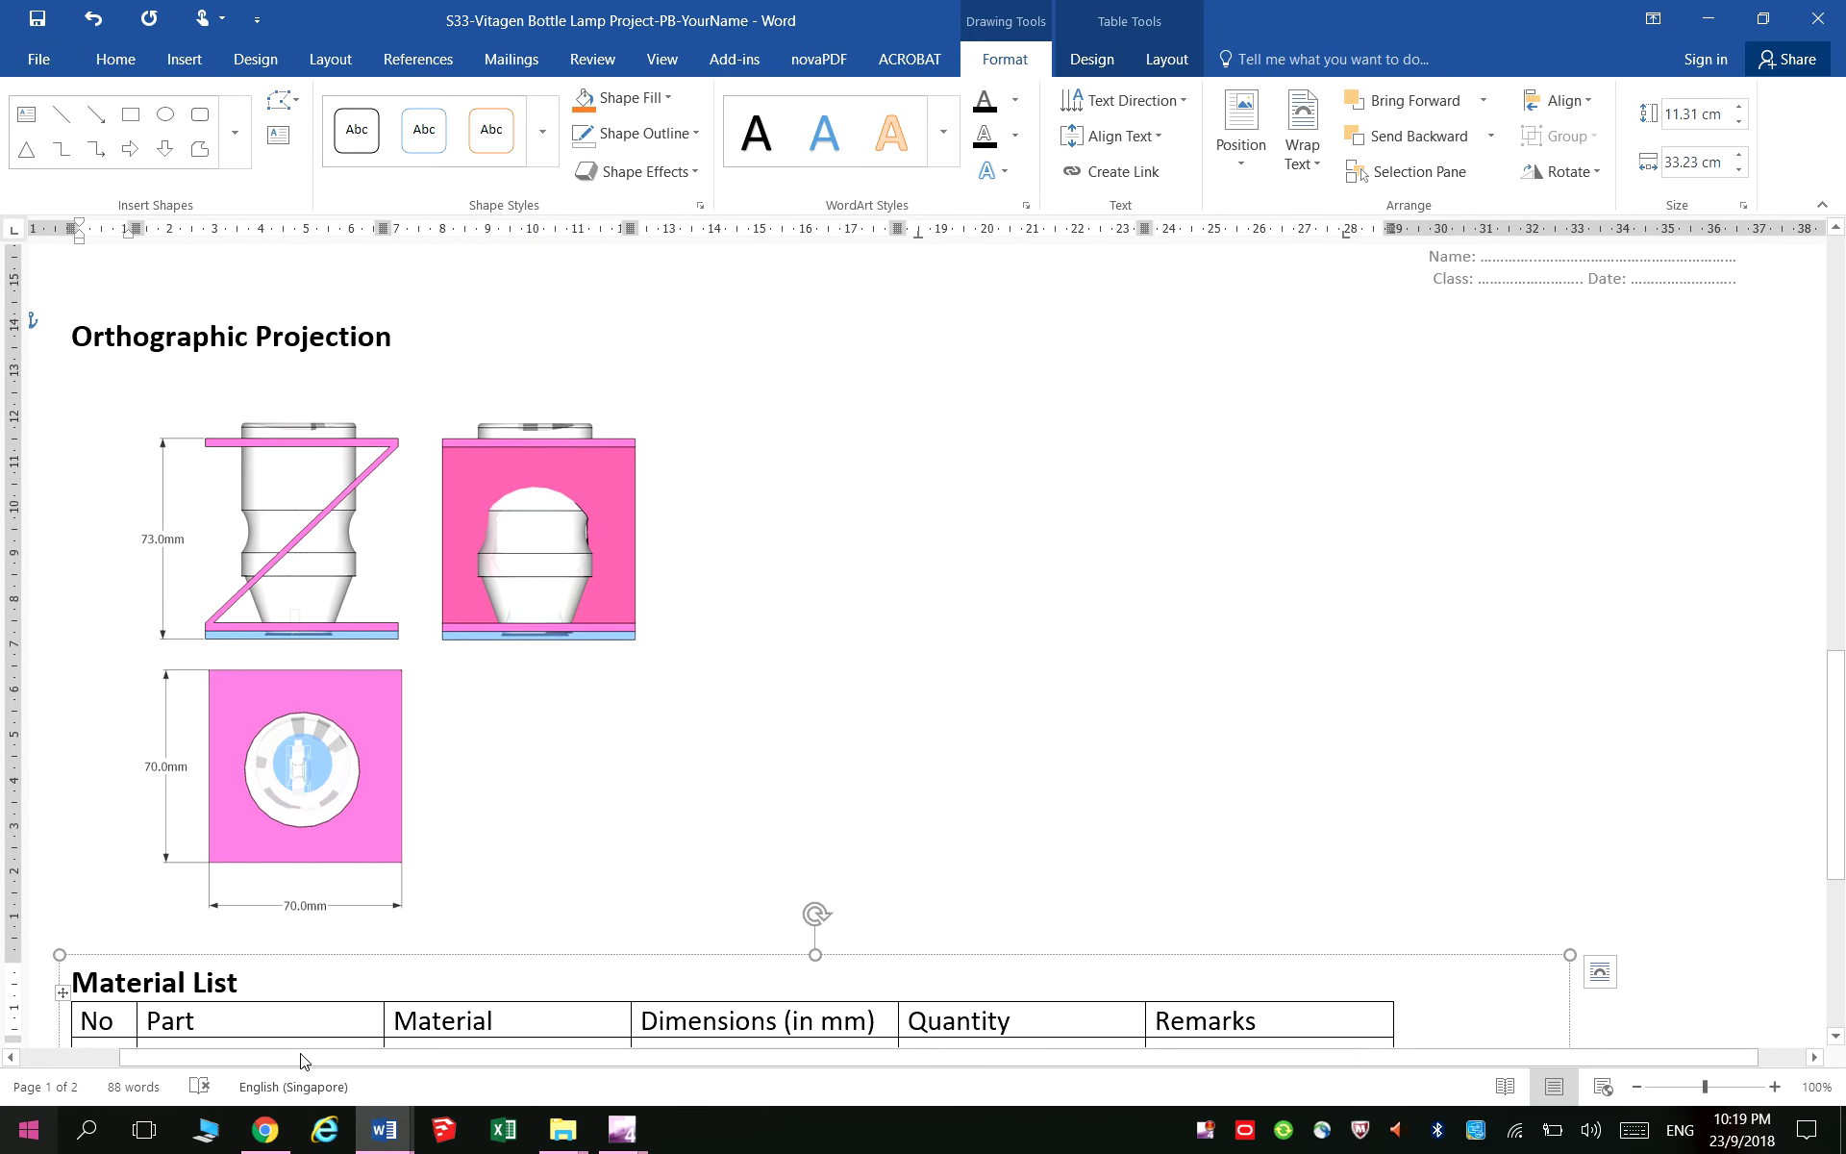
scroll(116, 870, "down", 4)
left_click(106, 822)
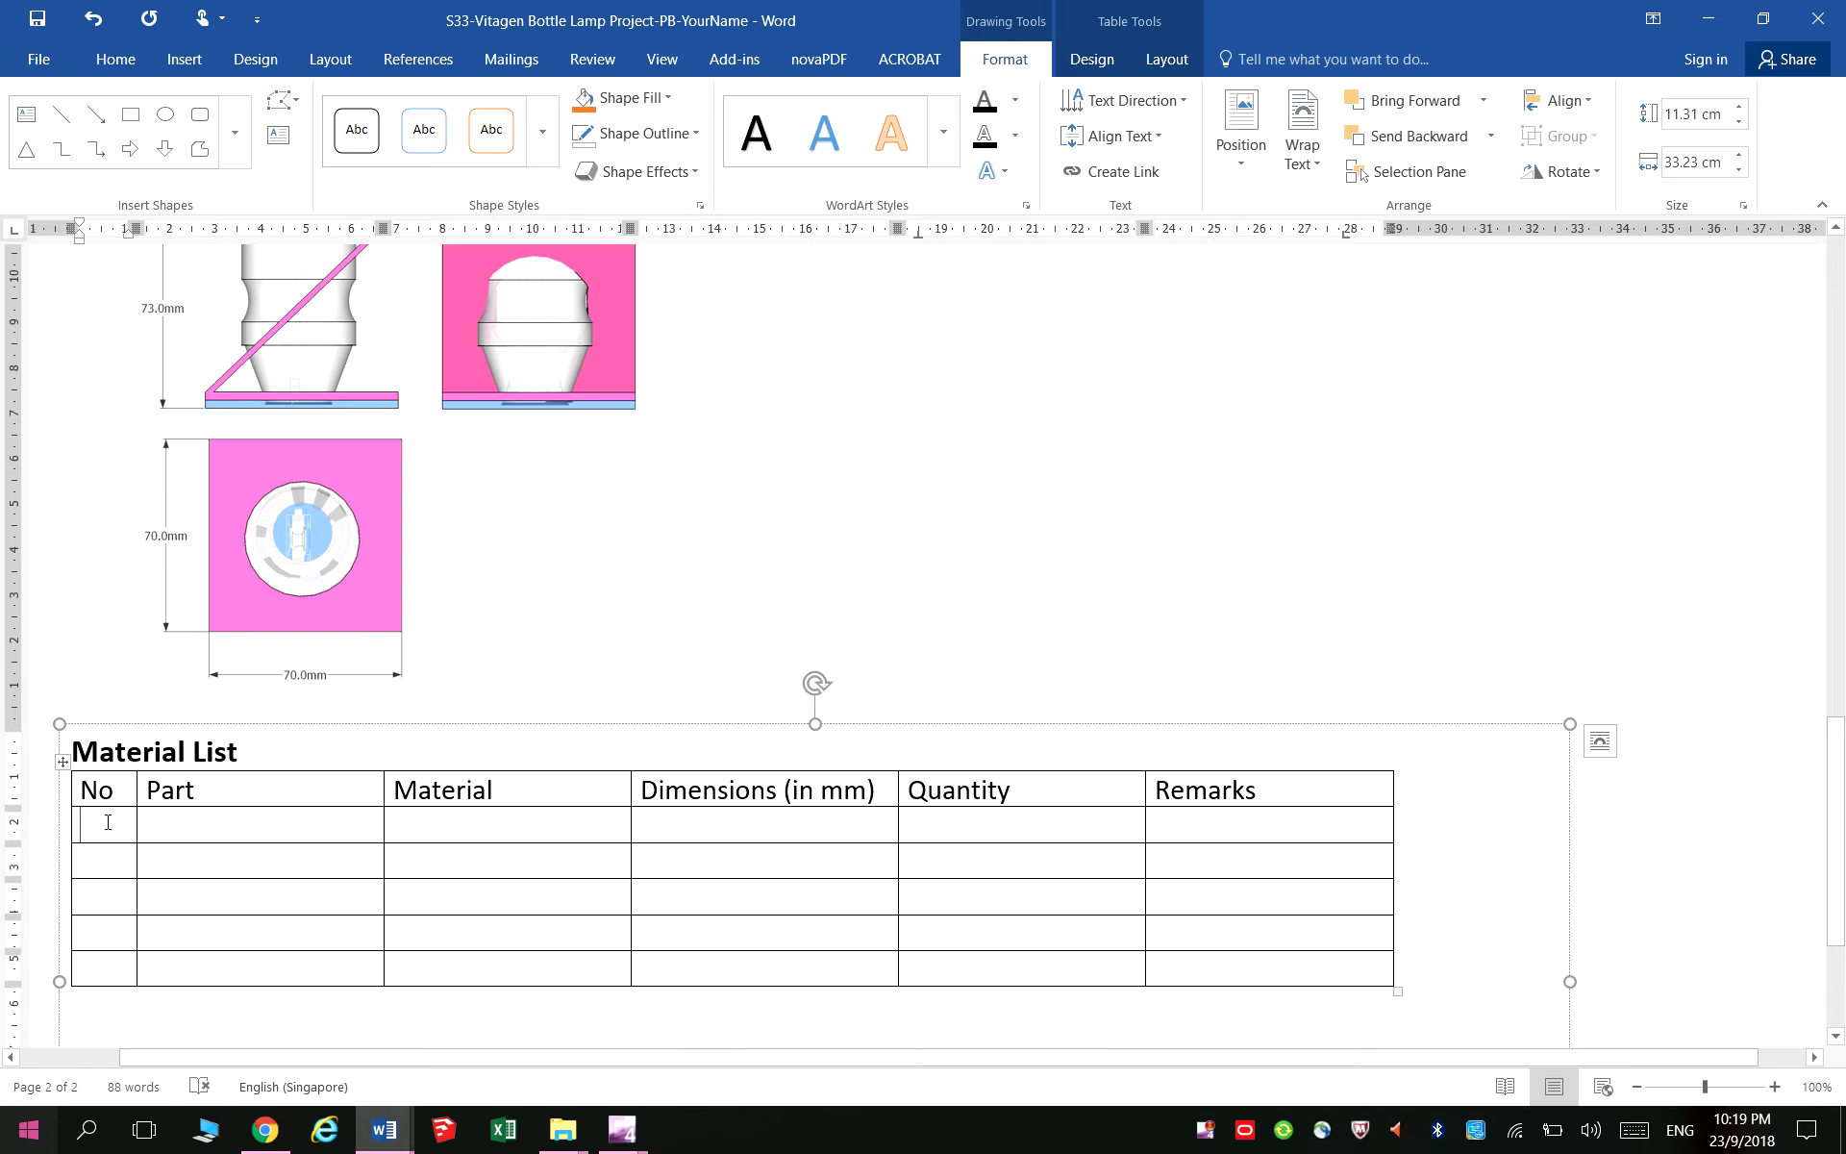
type("1")
key("Tab")
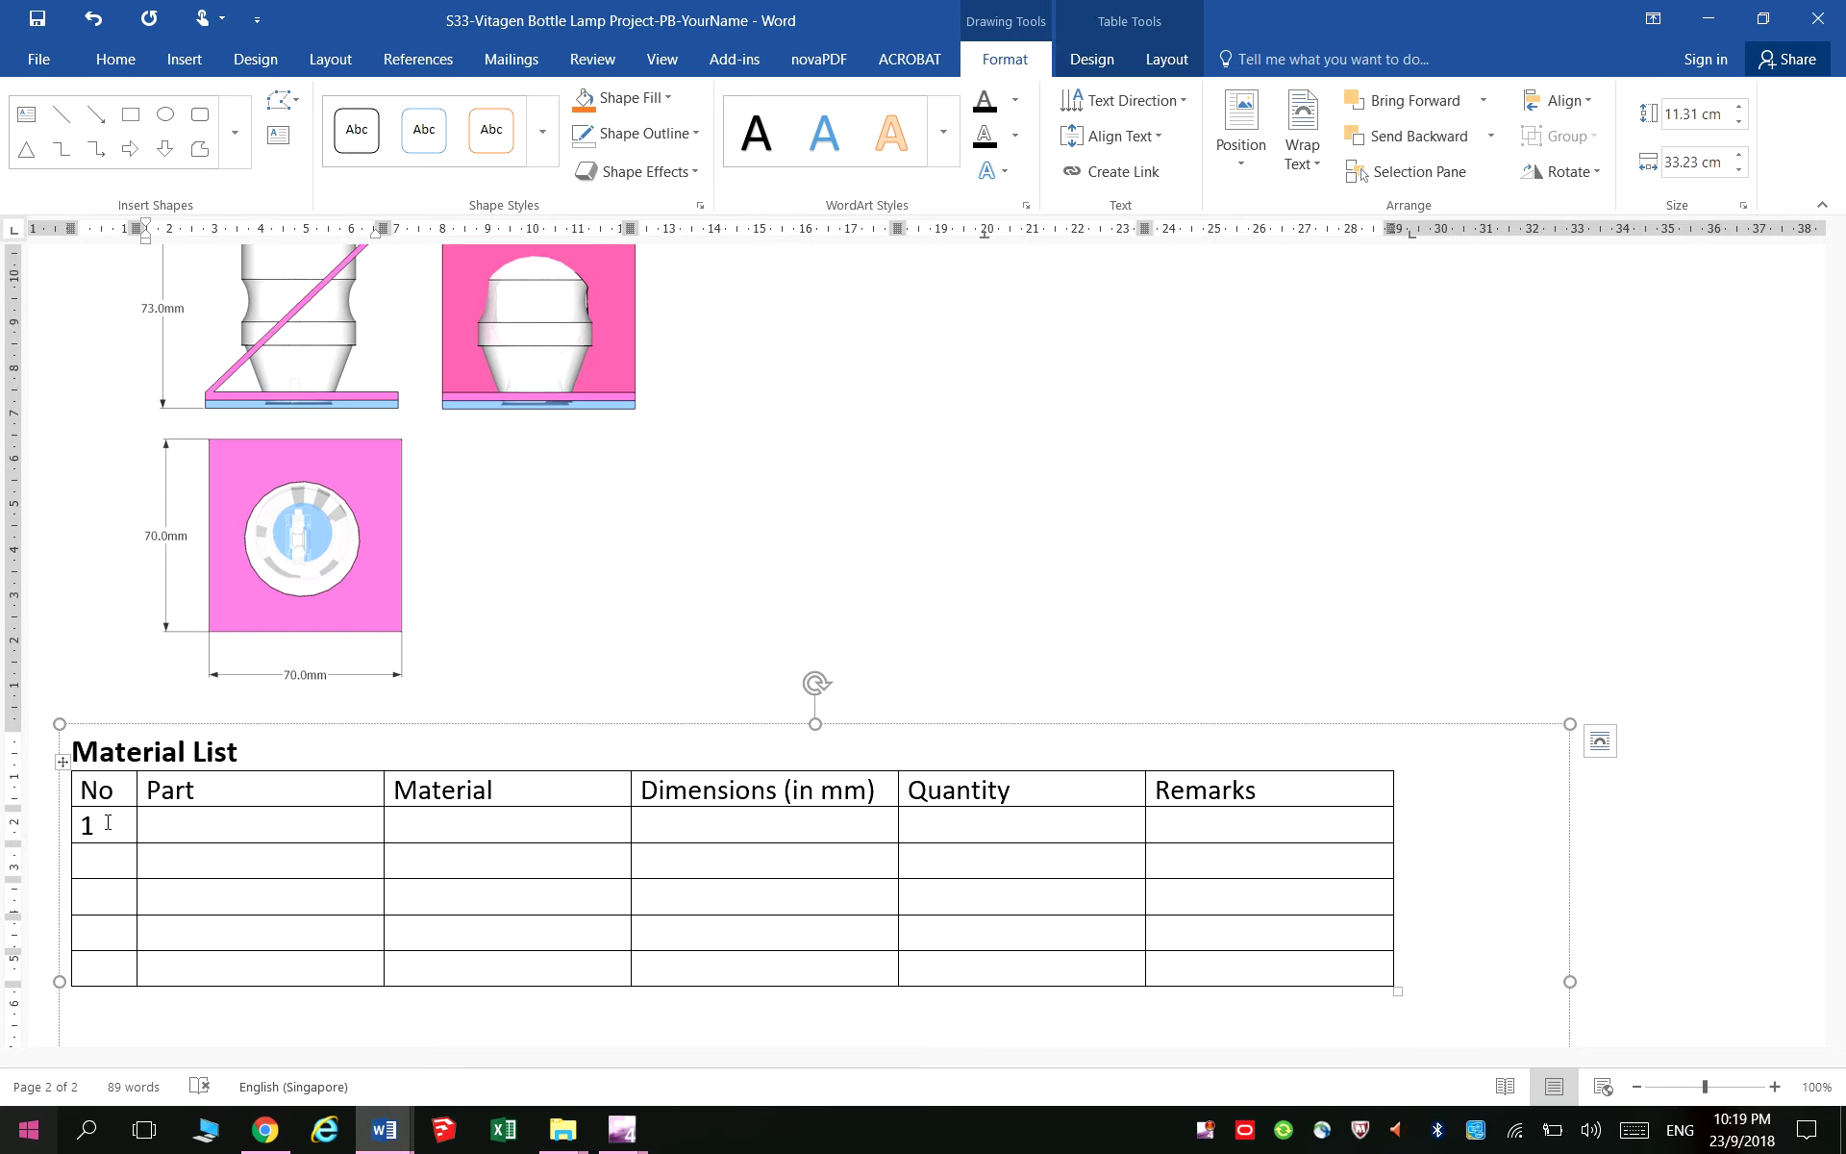
type("Body")
key("BackSpace")
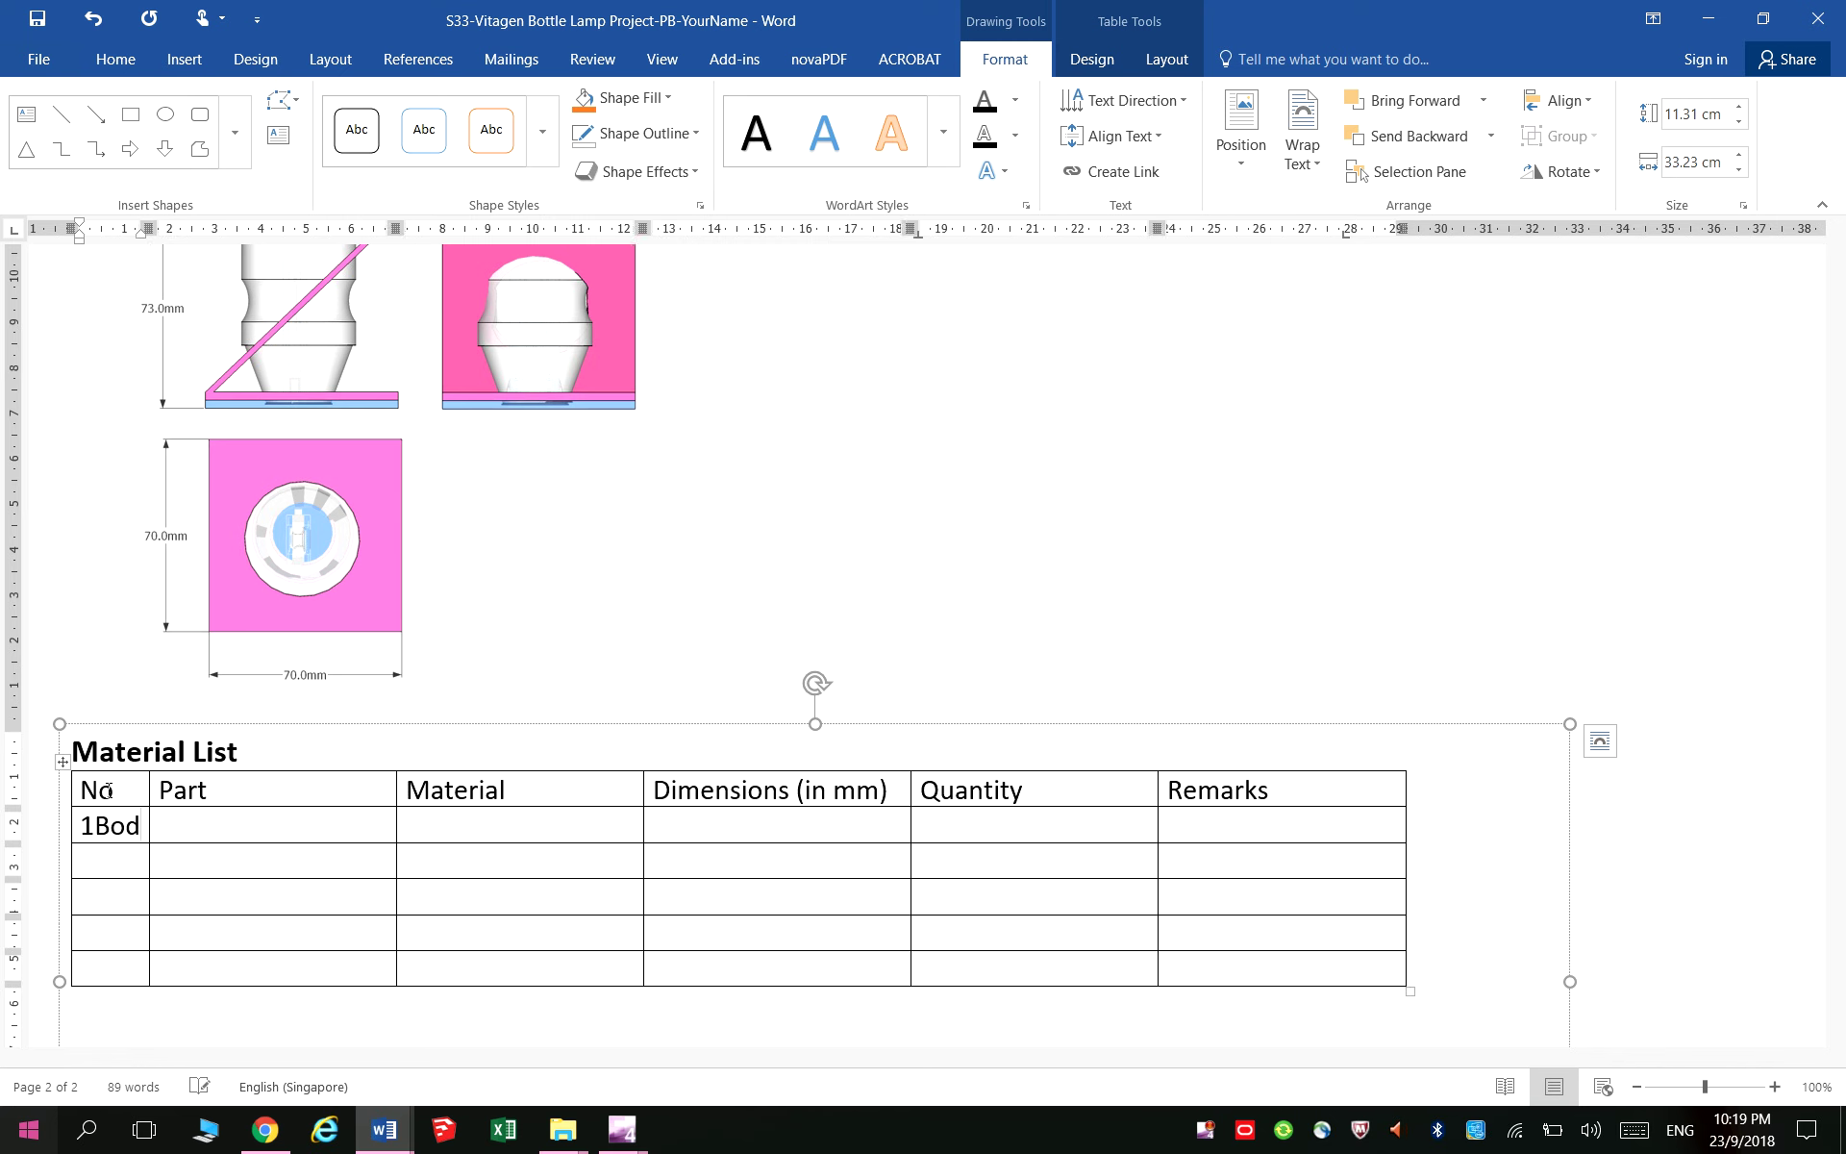
key("BackSpace")
key("BackSpace")
key("BackSpace")
key("Tab")
type("Bod")
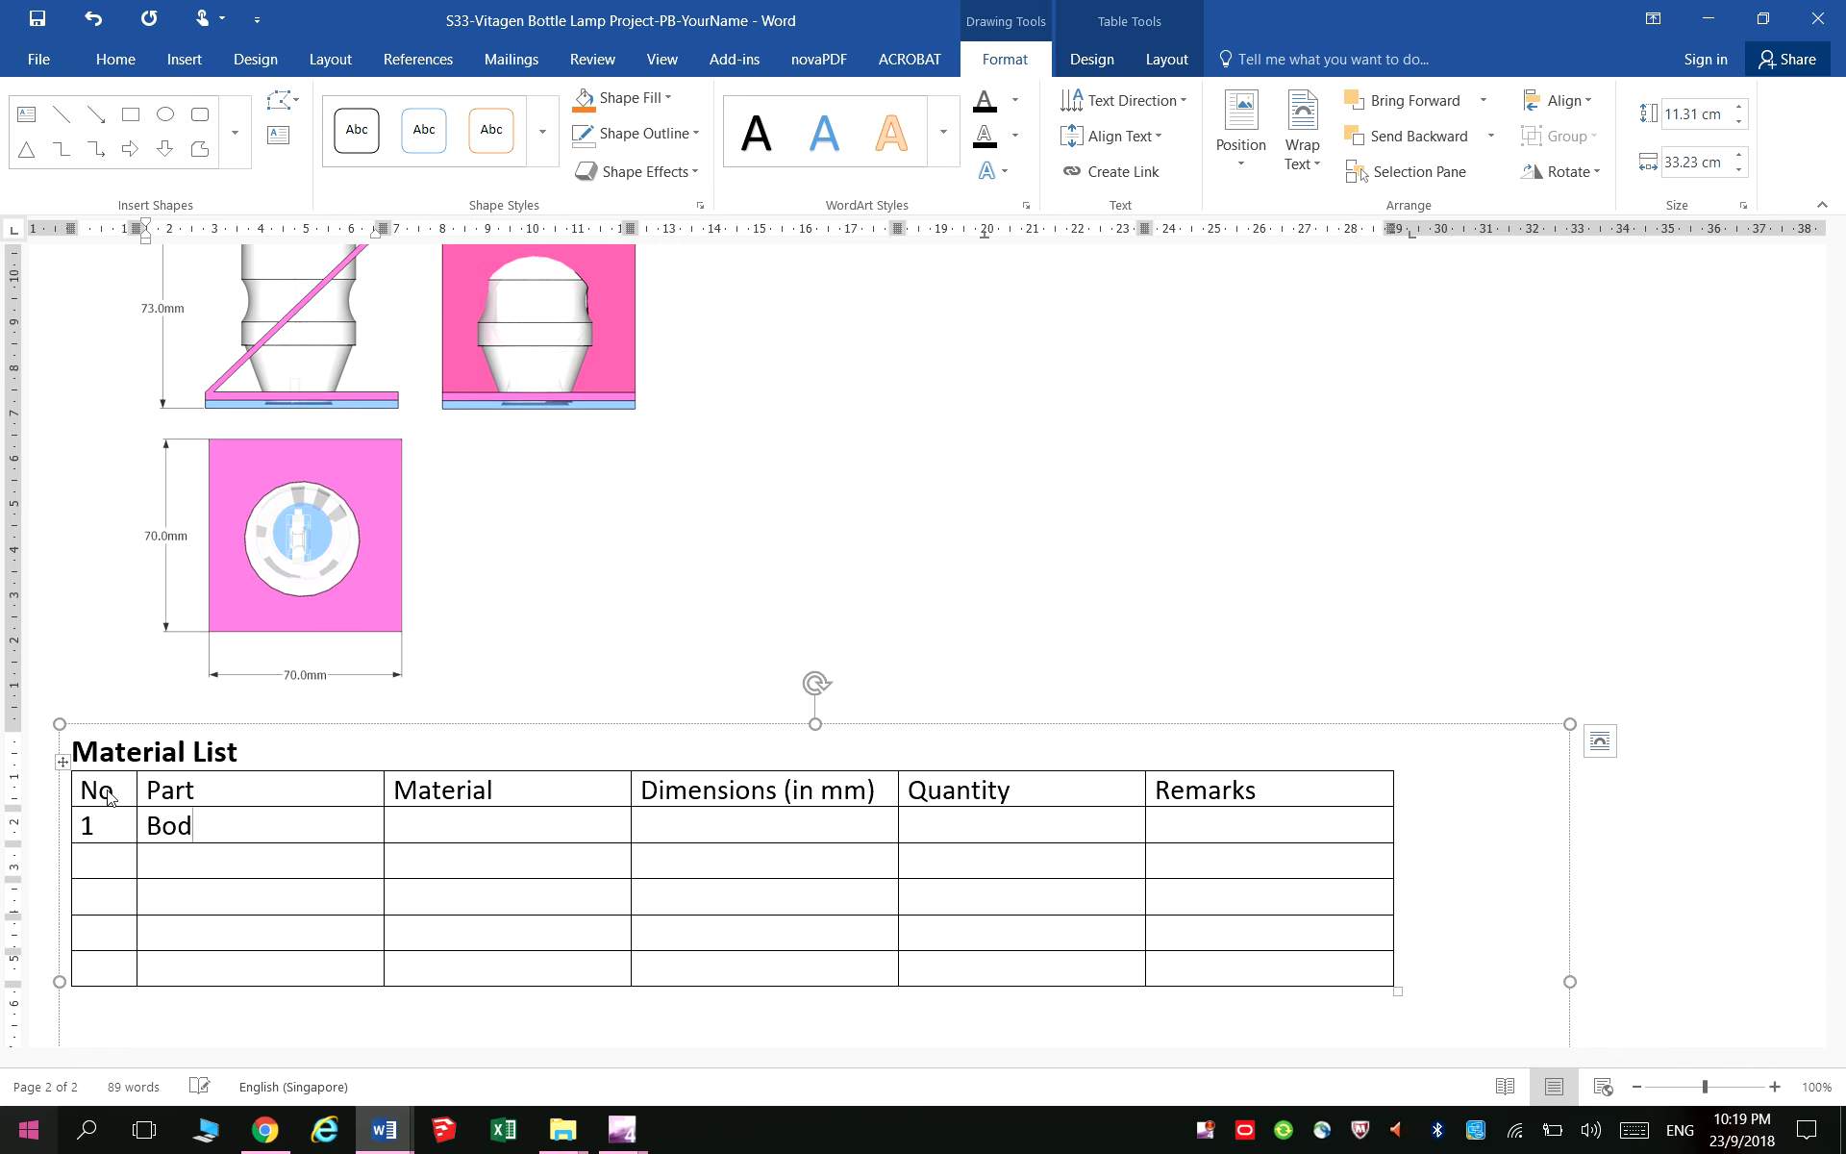
type("y")
key("Tab")
type("cry")
key("Tab")
key("Tab")
type("1")
key("Tab")
type("ma")
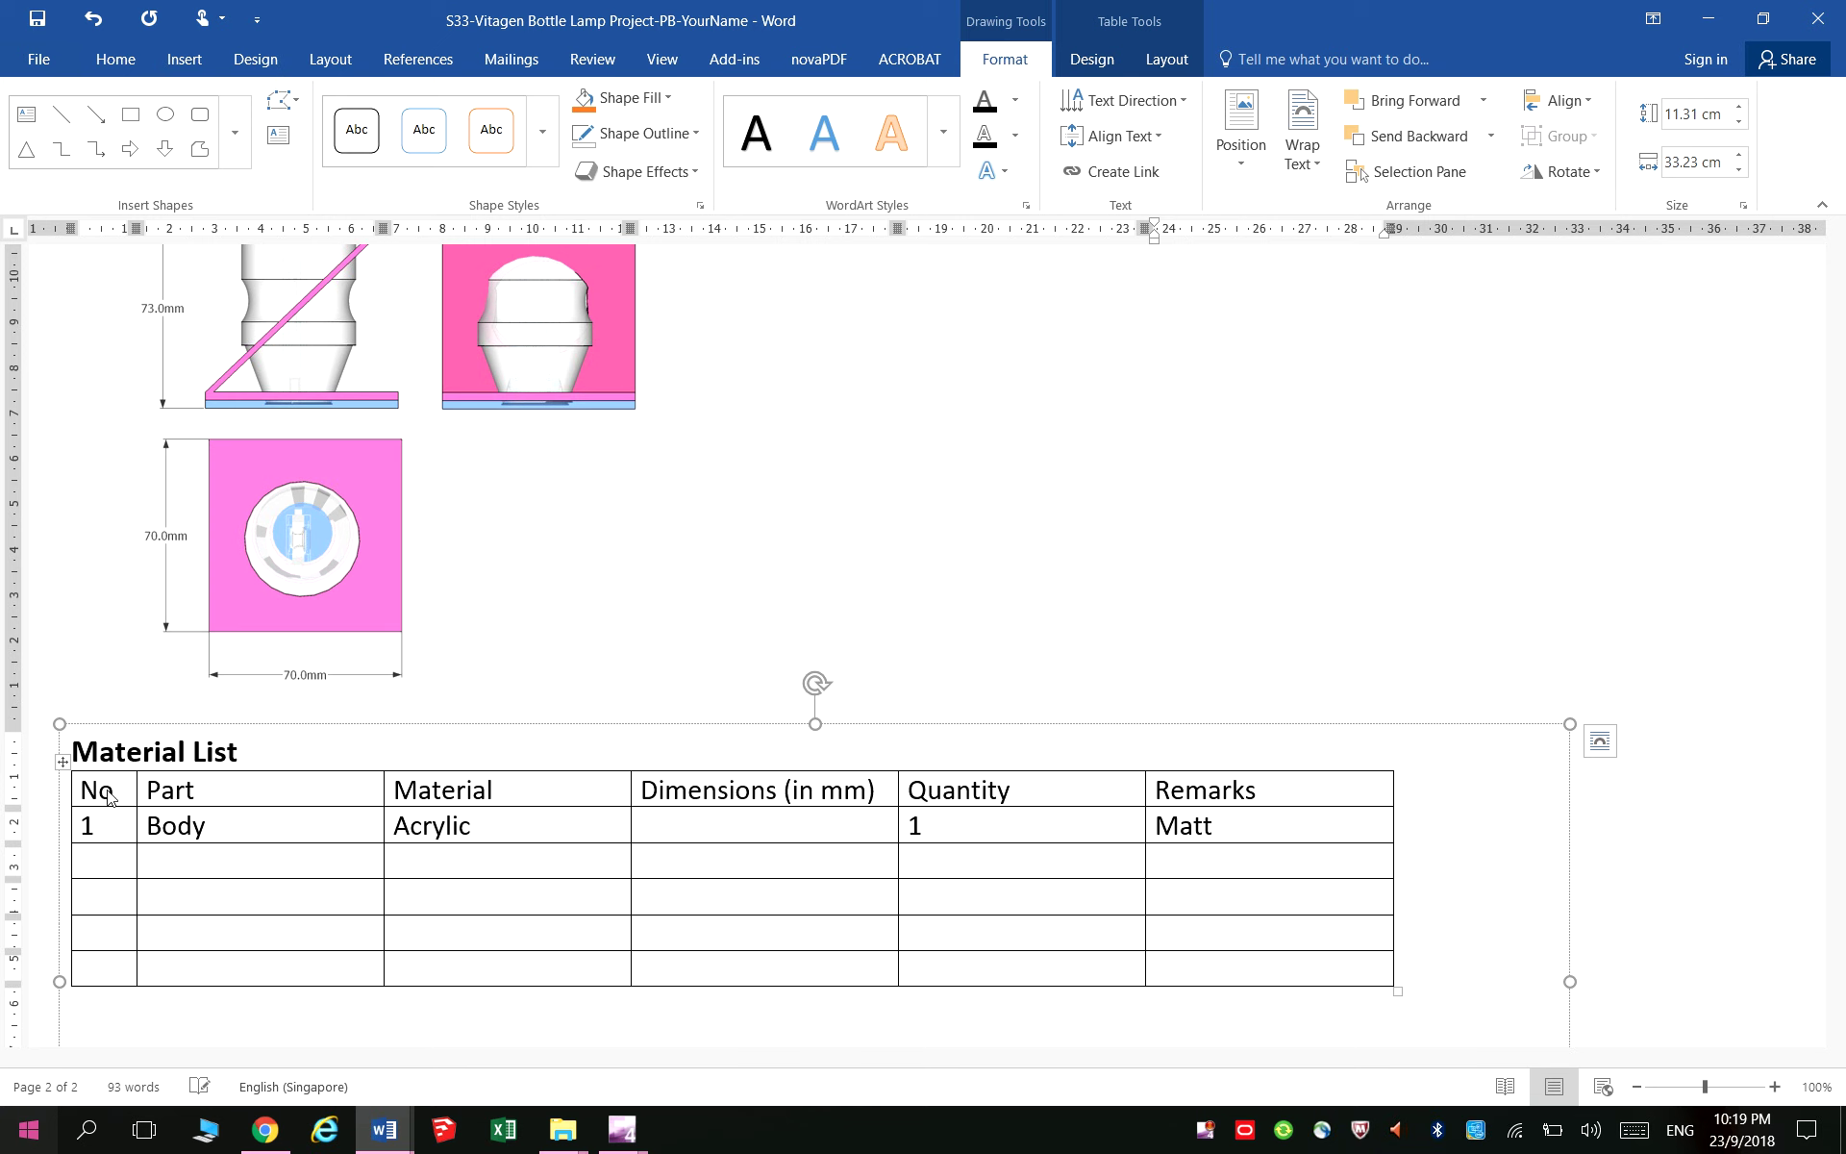
type(" yellow")
key("Tab")
Enter Yakult/Vitagen made of Plastic in row 2, and give the Body dimensions L x B x H
key("Tab")
type("Ya")
type("kult/Vi")
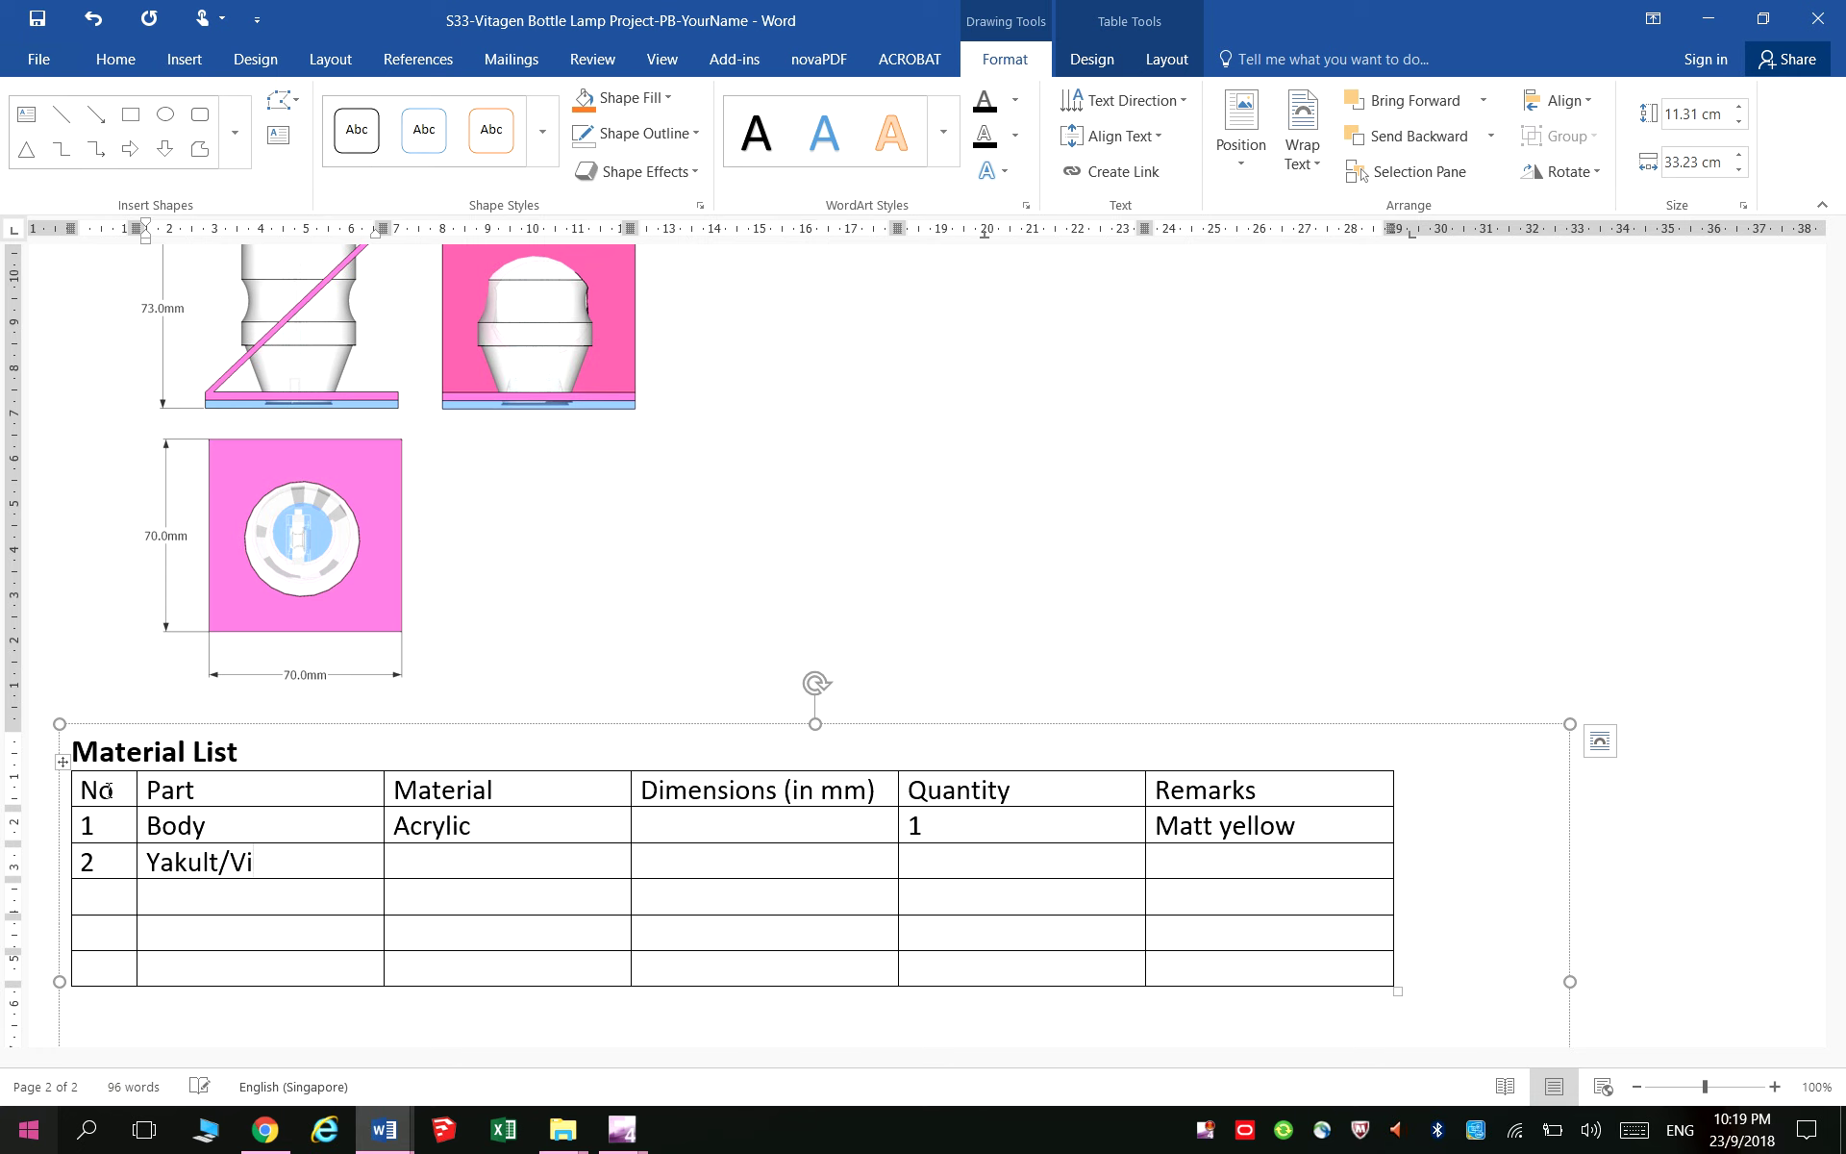
type("tagen")
key("Tab")
type("pl")
type("astic")
key("Tab")
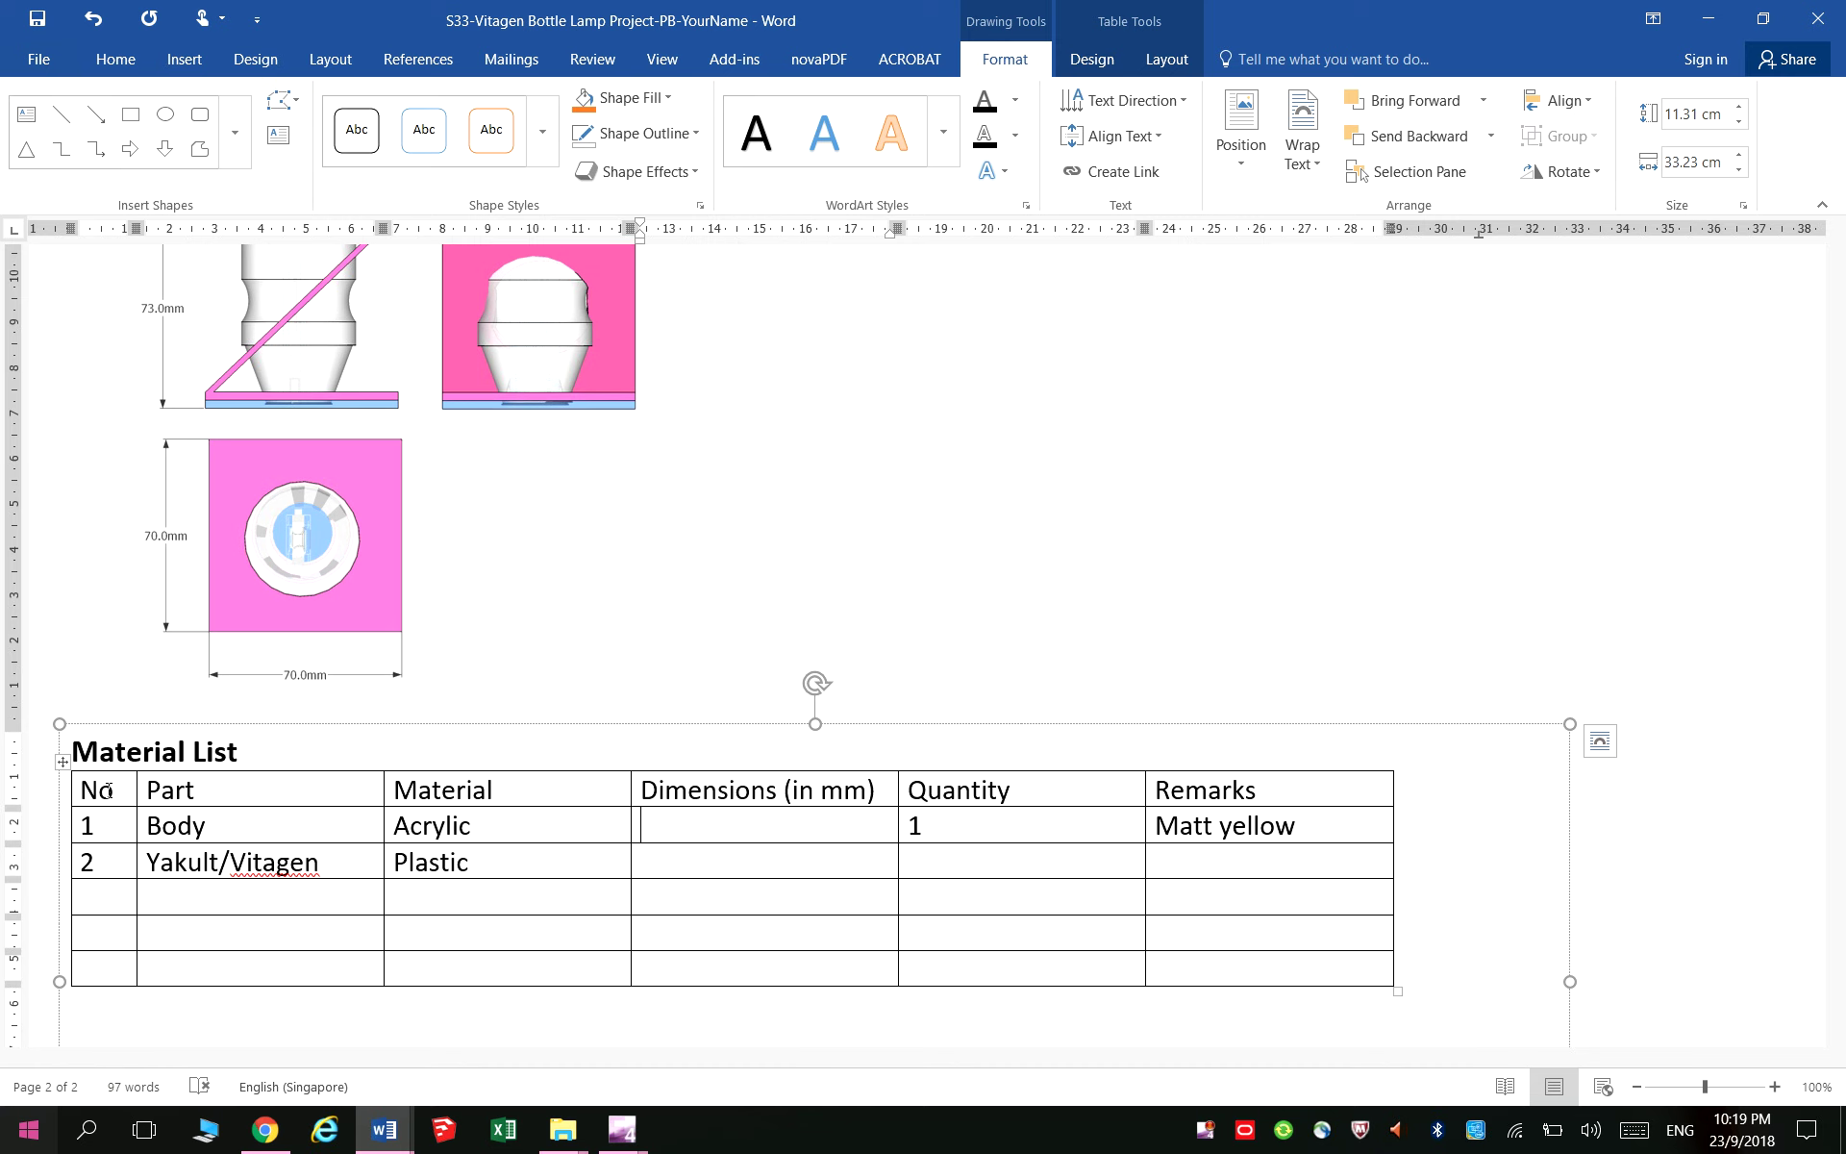
left_click(107, 790)
left_click(685, 823)
type("L x ")
type("B x H")
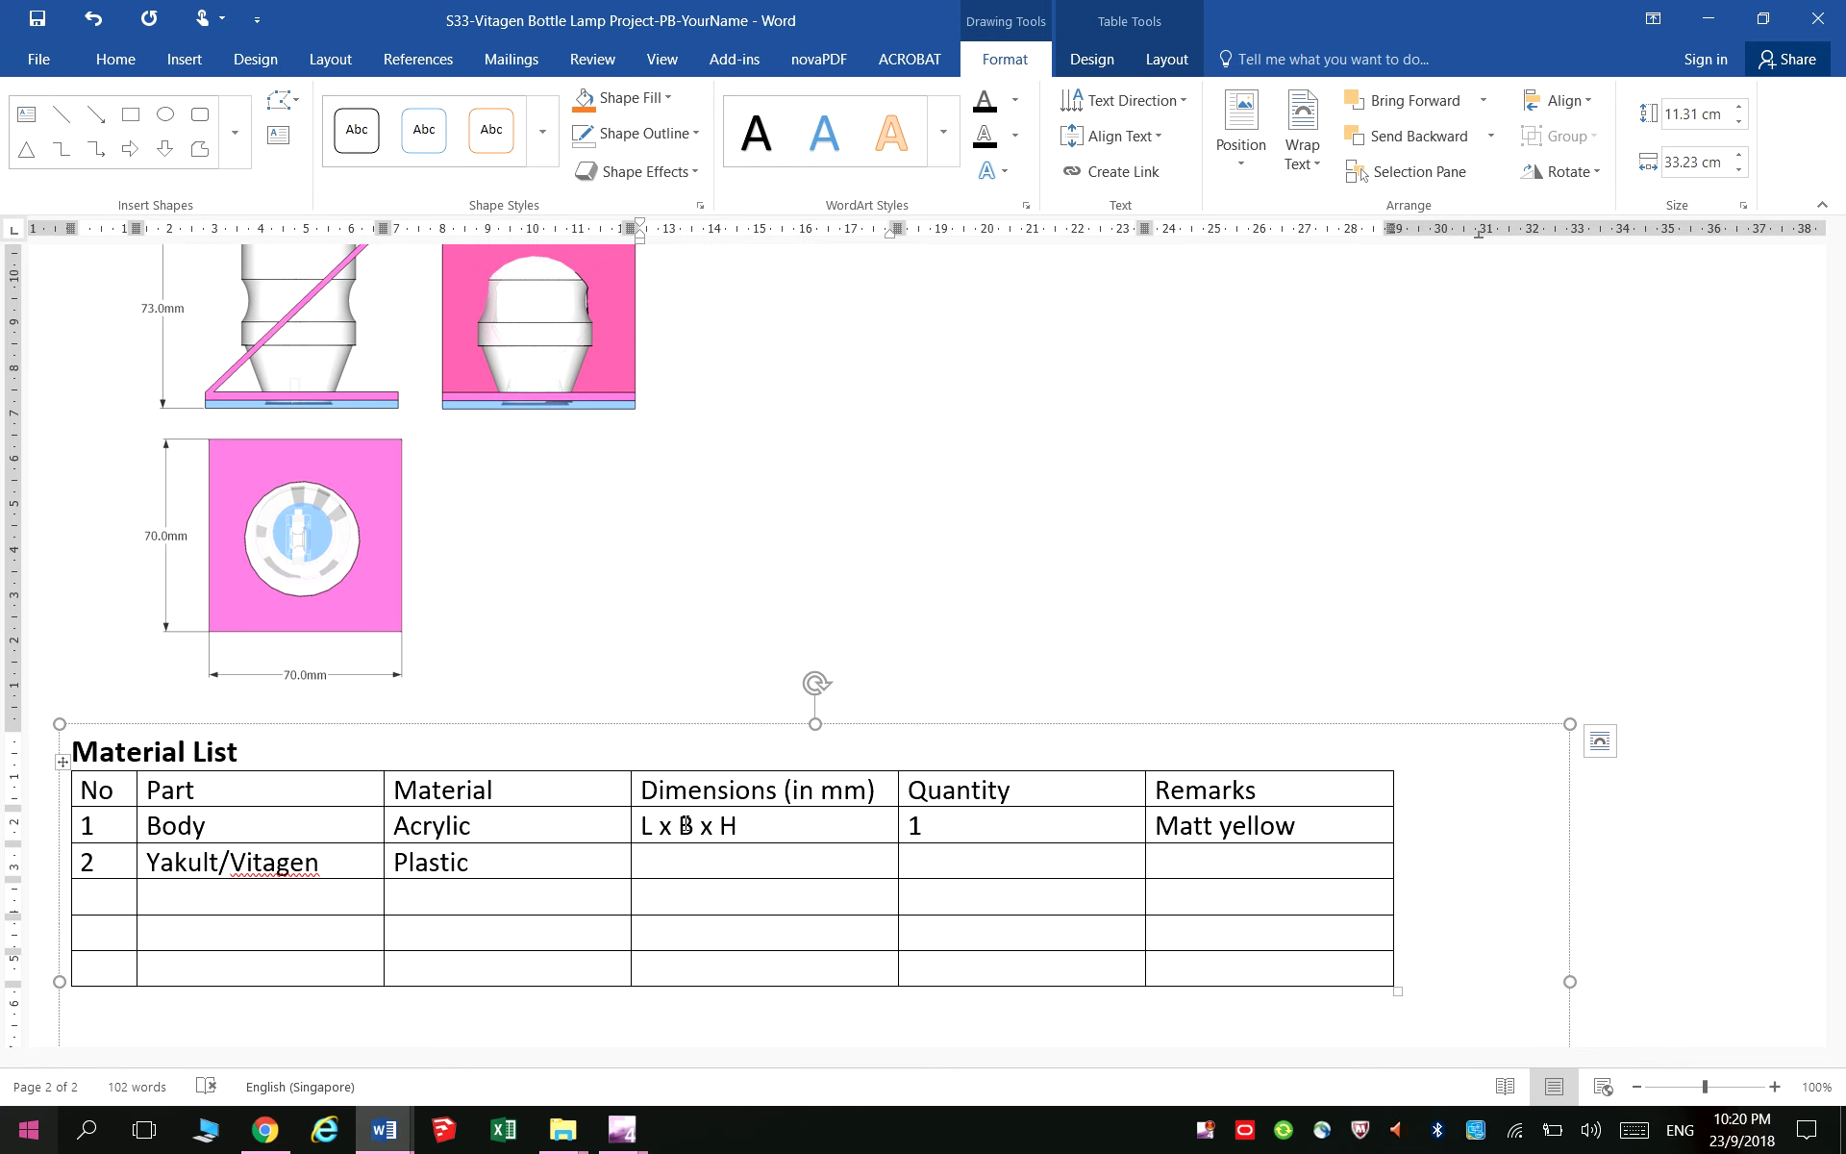
Give the Yakult/Vitagen row dimensions of ∅ DIA and a quantity of 1
left_click(212, 72)
left_click(1579, 142)
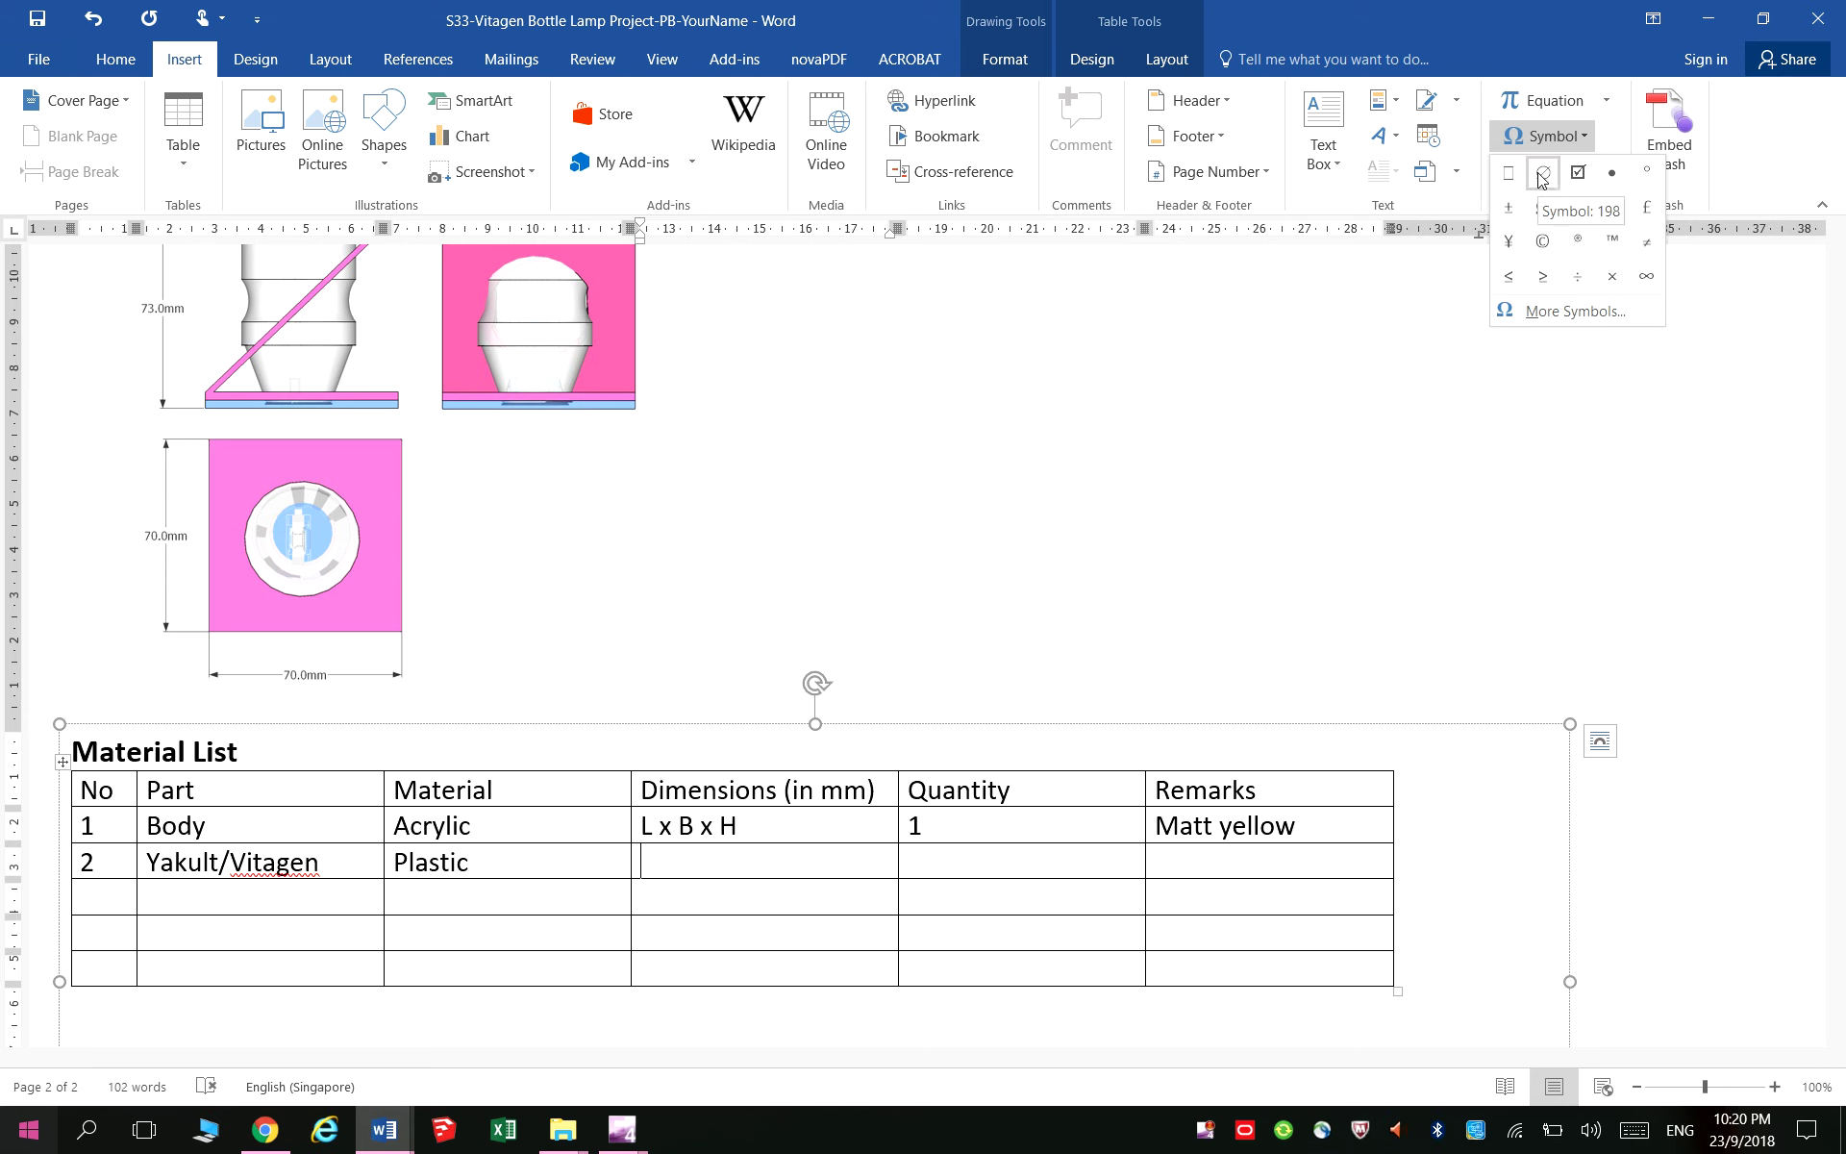
left_click(1570, 315)
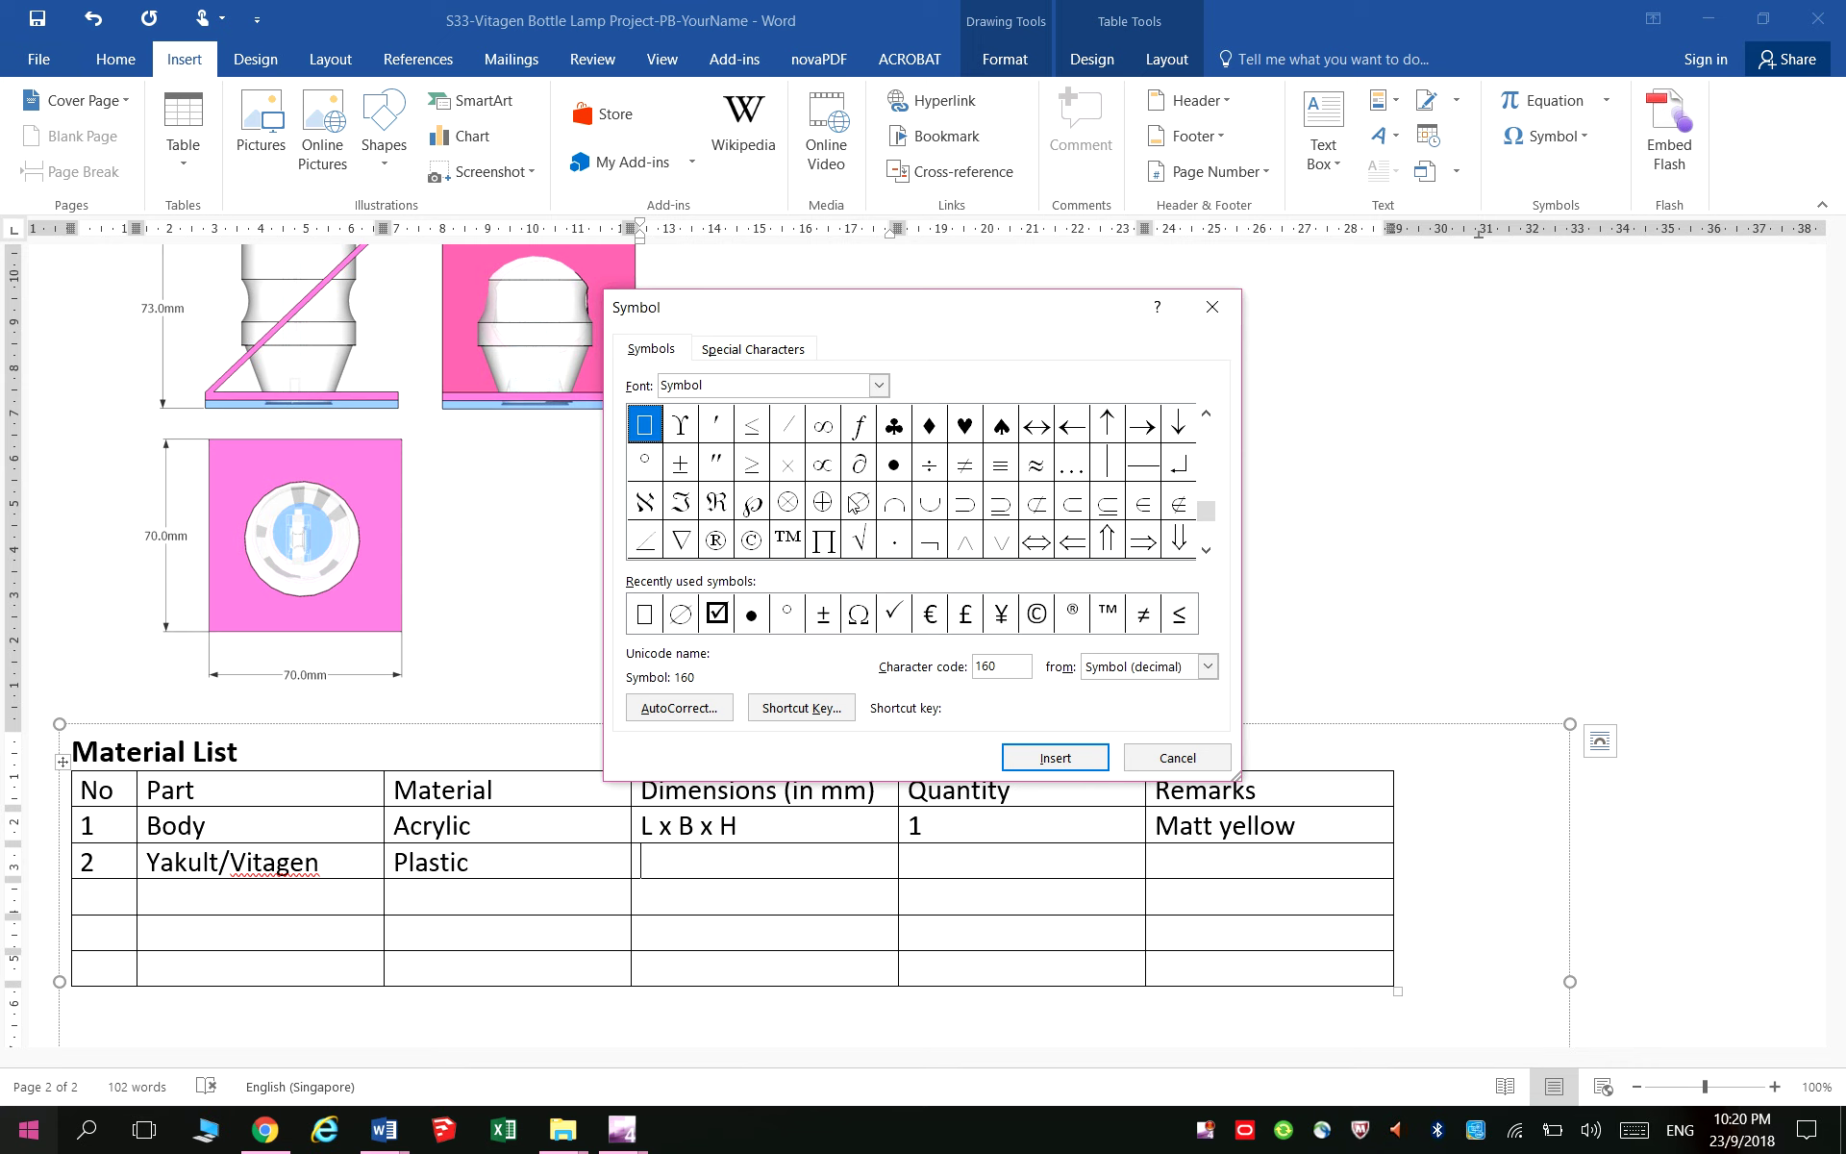
left_click(680, 613)
left_click(1056, 758)
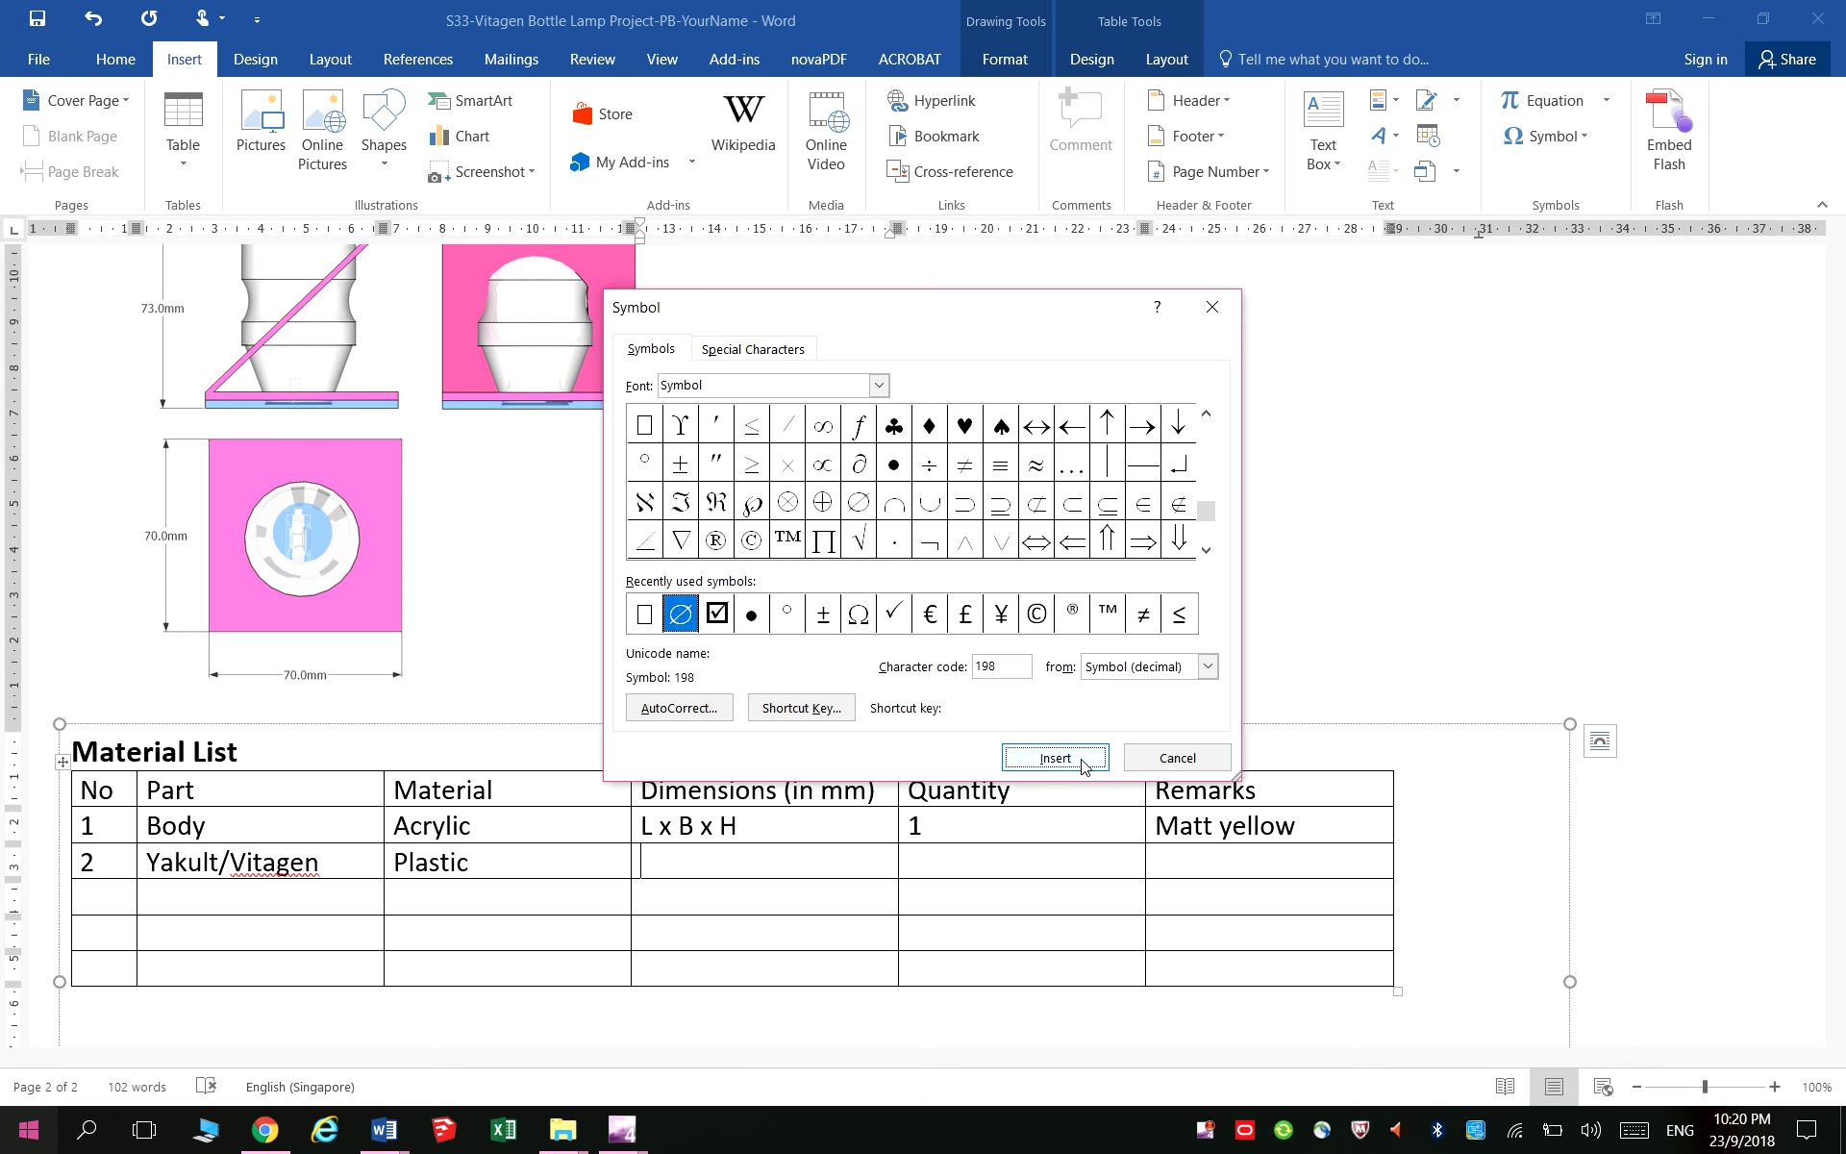
left_click(1152, 759)
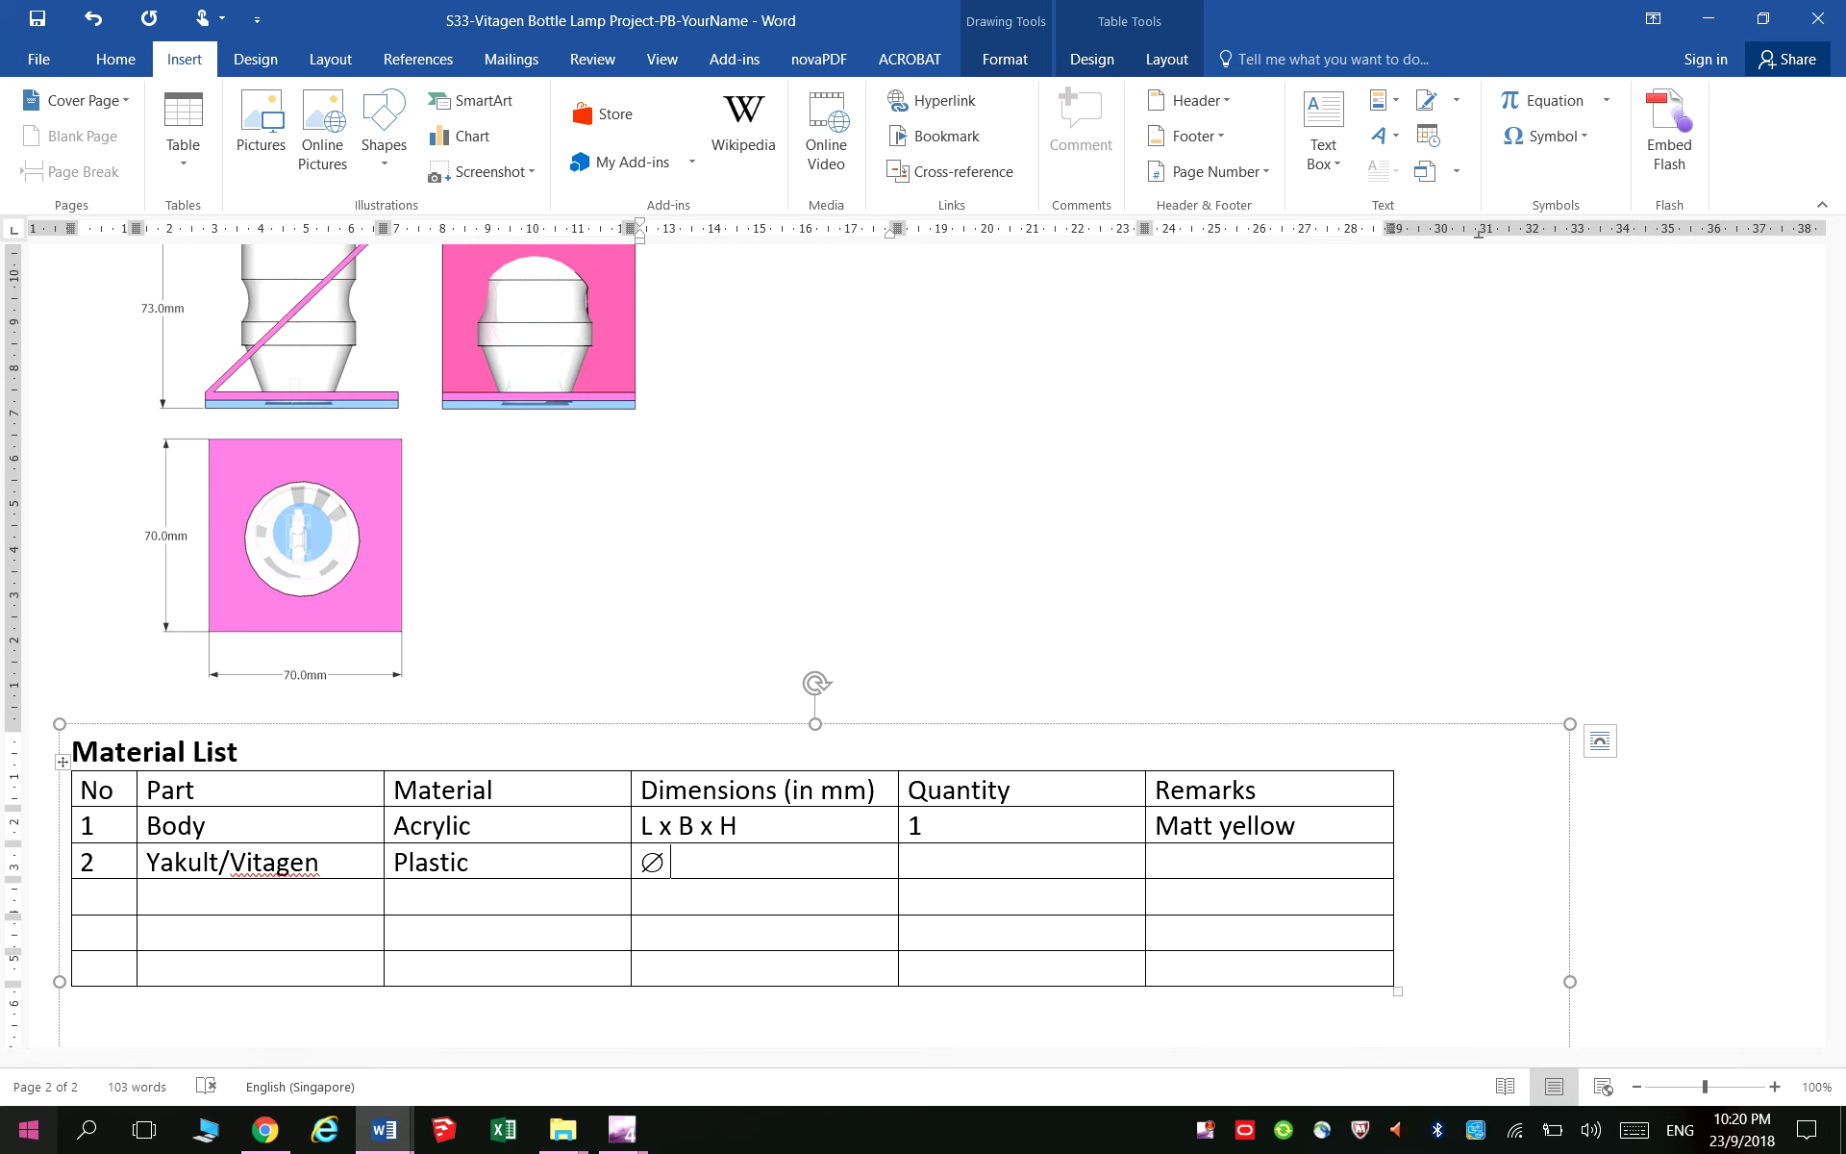
type("D")
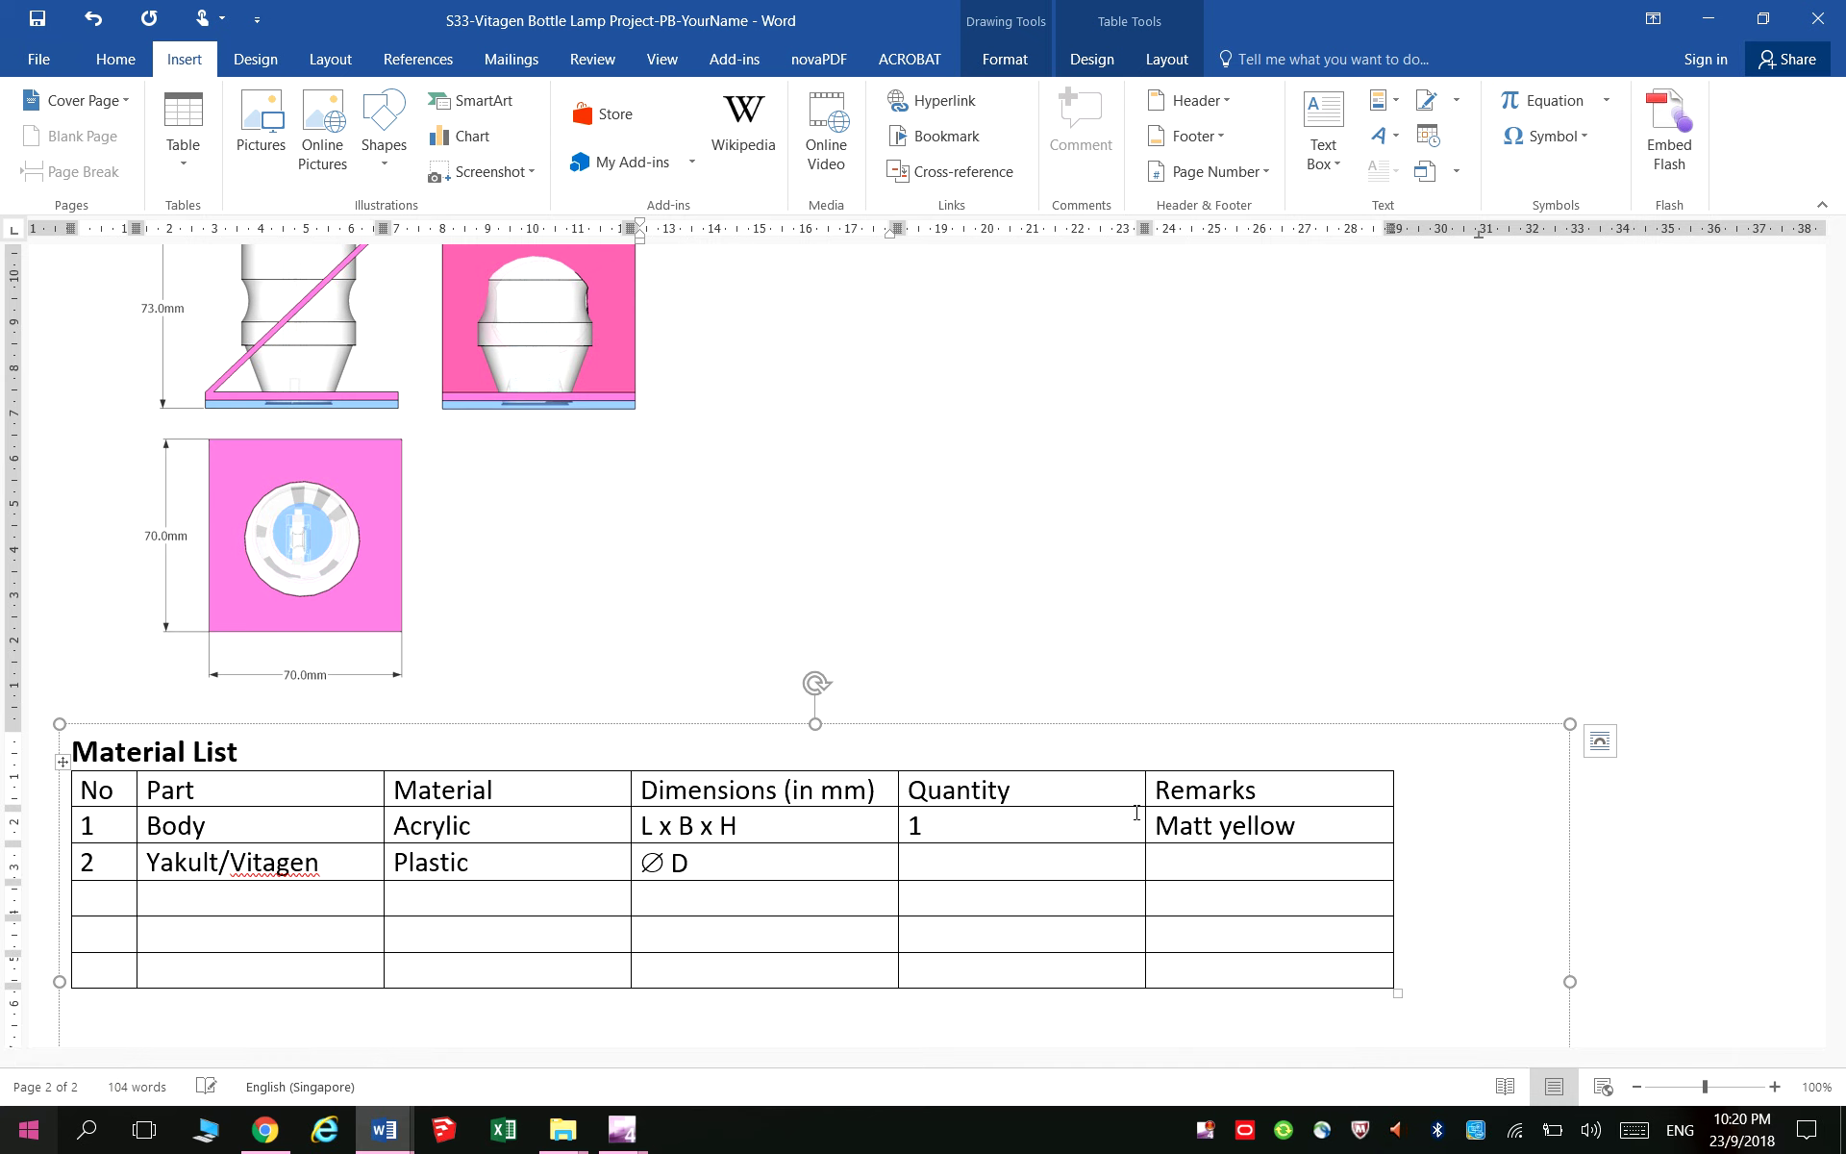
type("IA")
key("Tab")
key("Left")
scroll(1126, 793, "up", 1)
scroll(1010, 768, "up", 2)
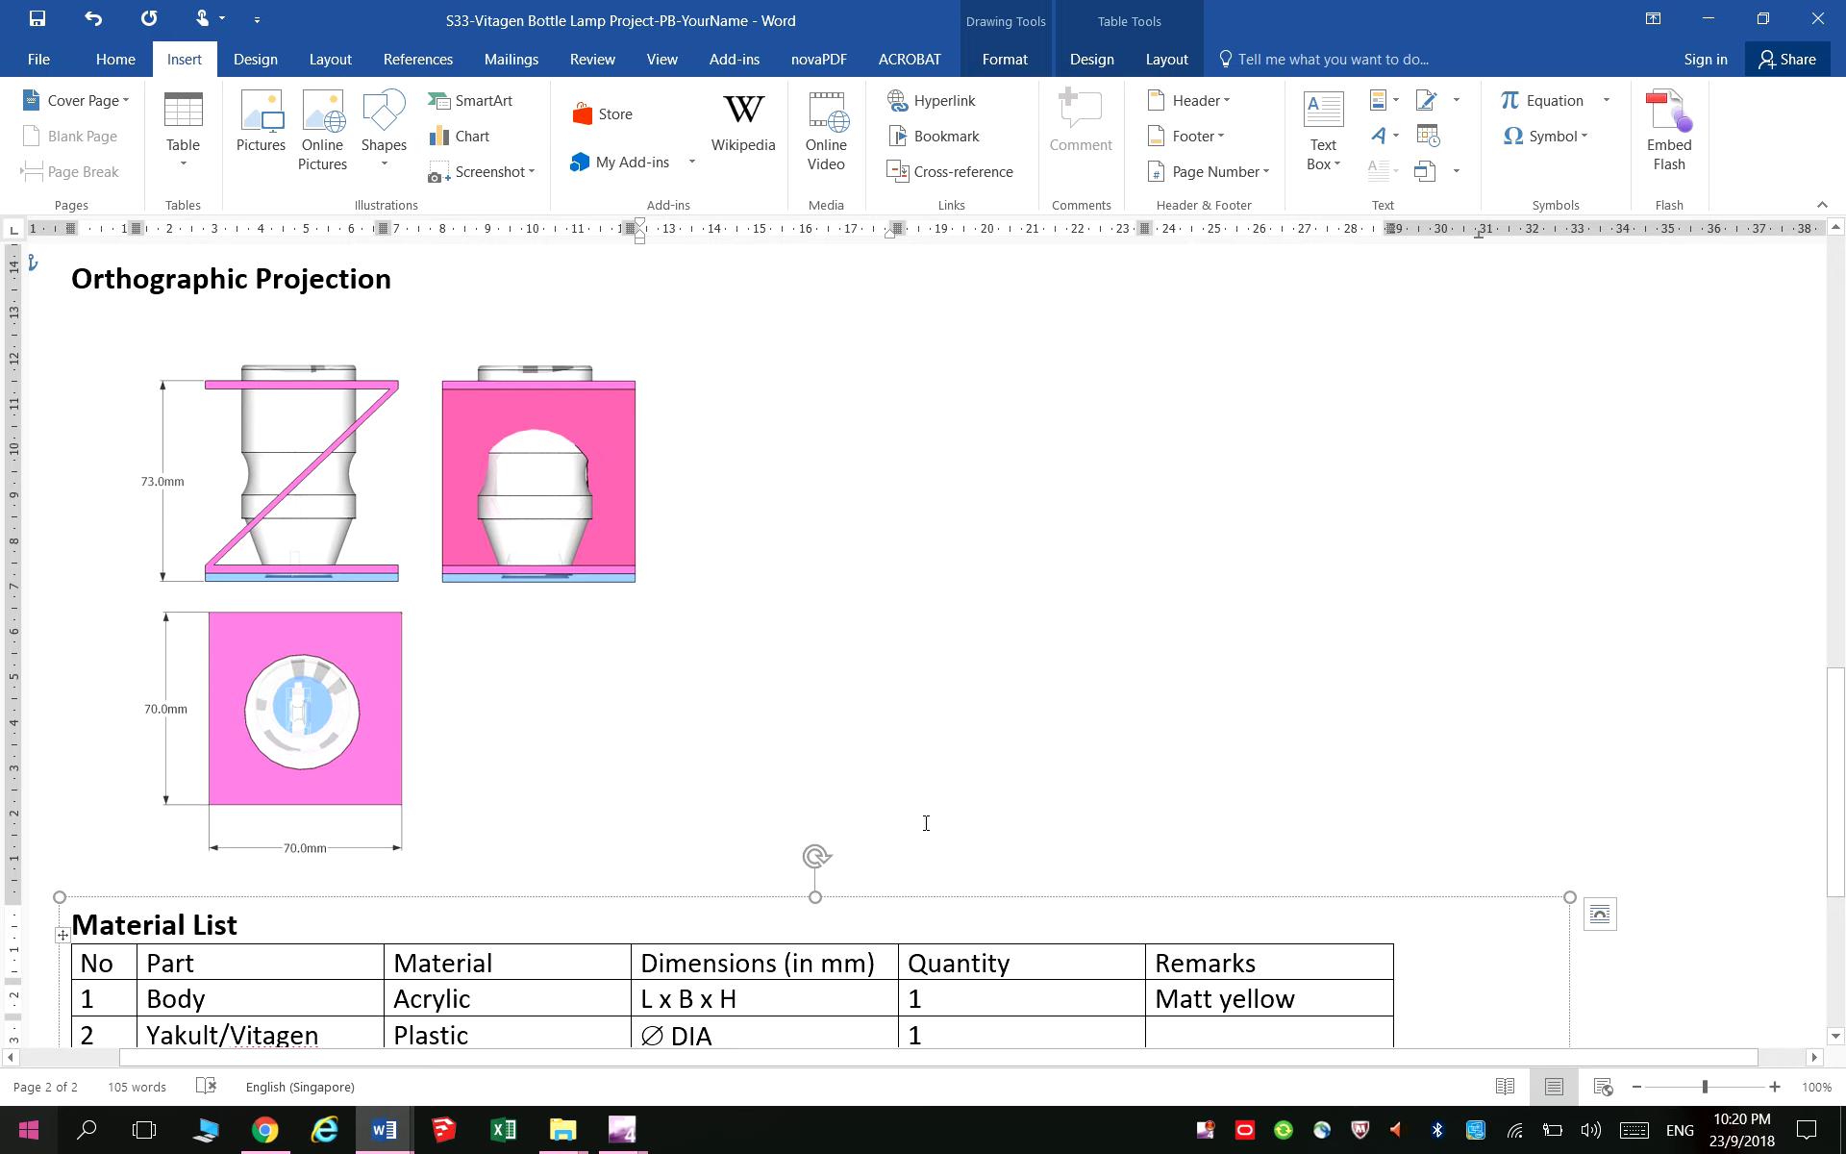
scroll(996, 866, "down", 3)
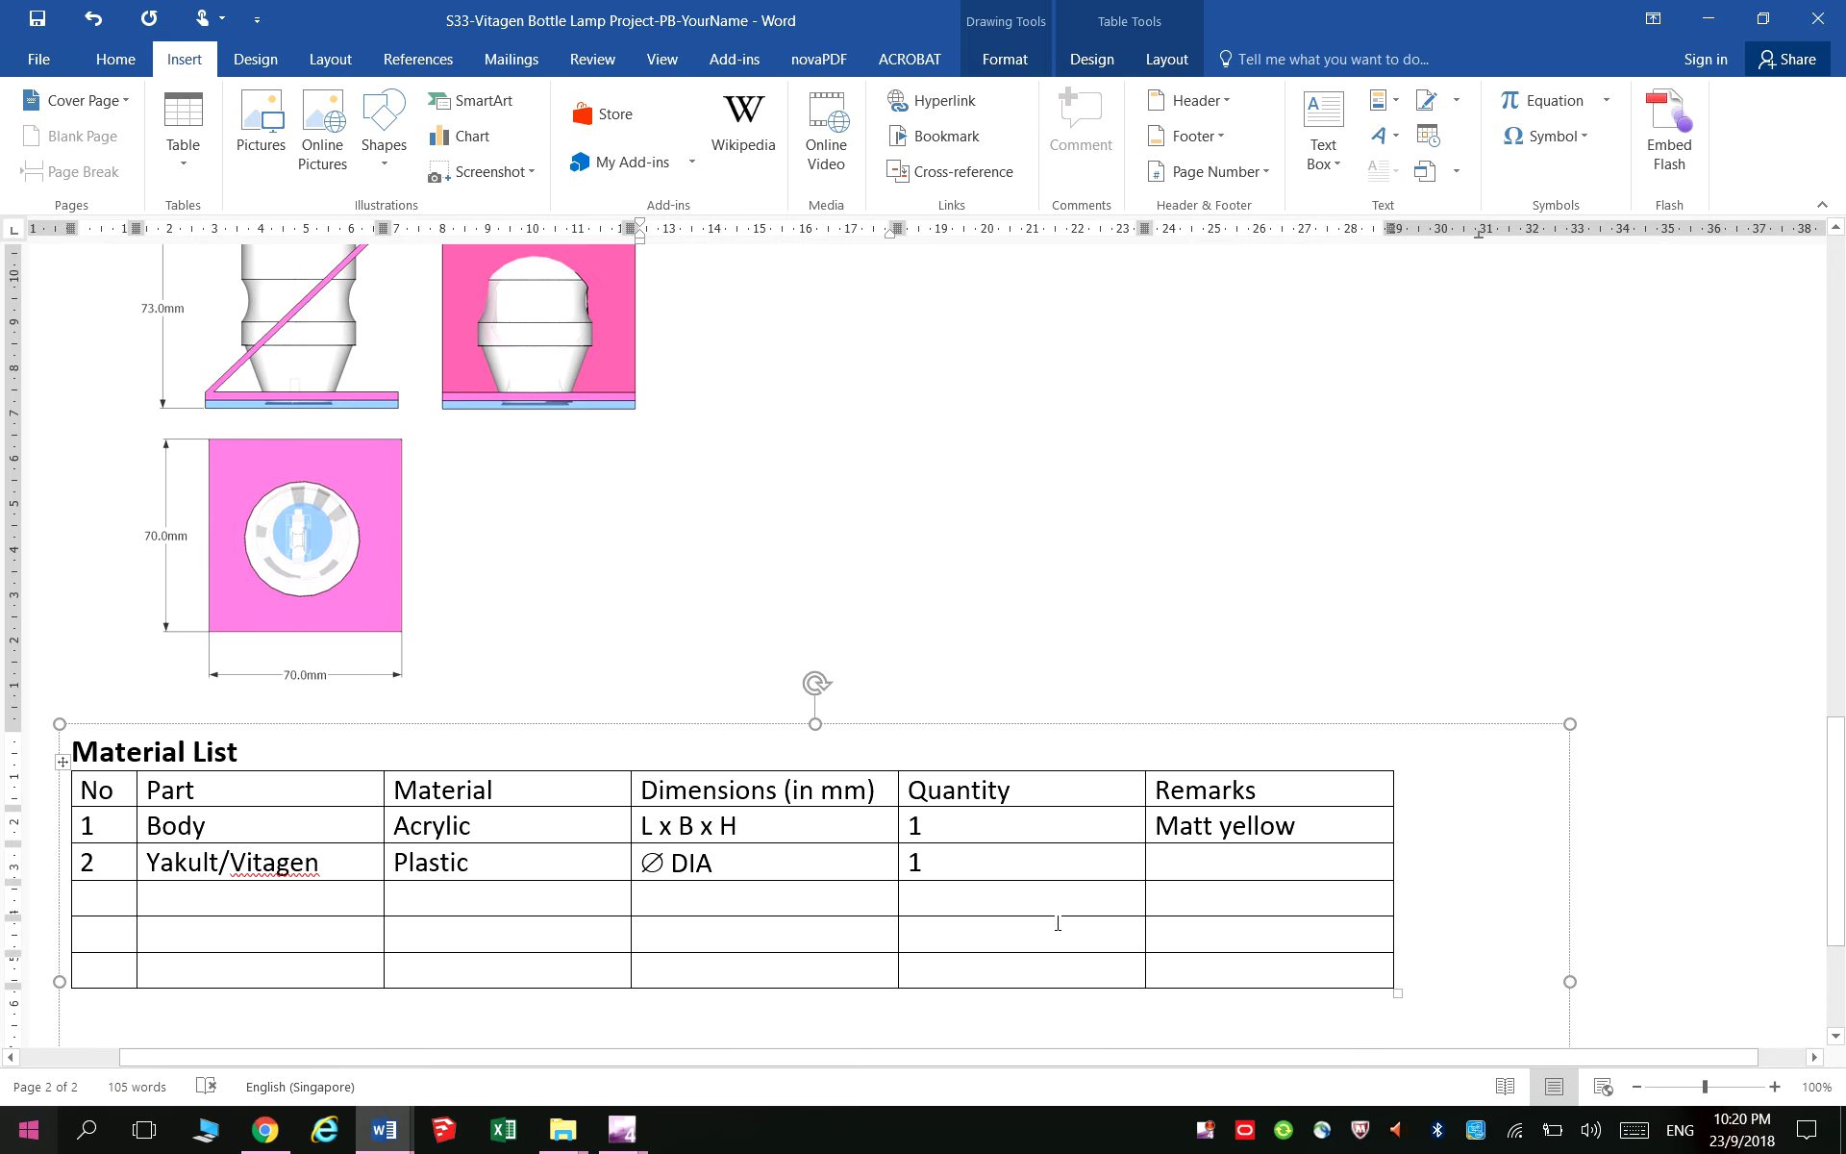
Append a single blank row to the bottom of the Material List table
left_click(306, 960)
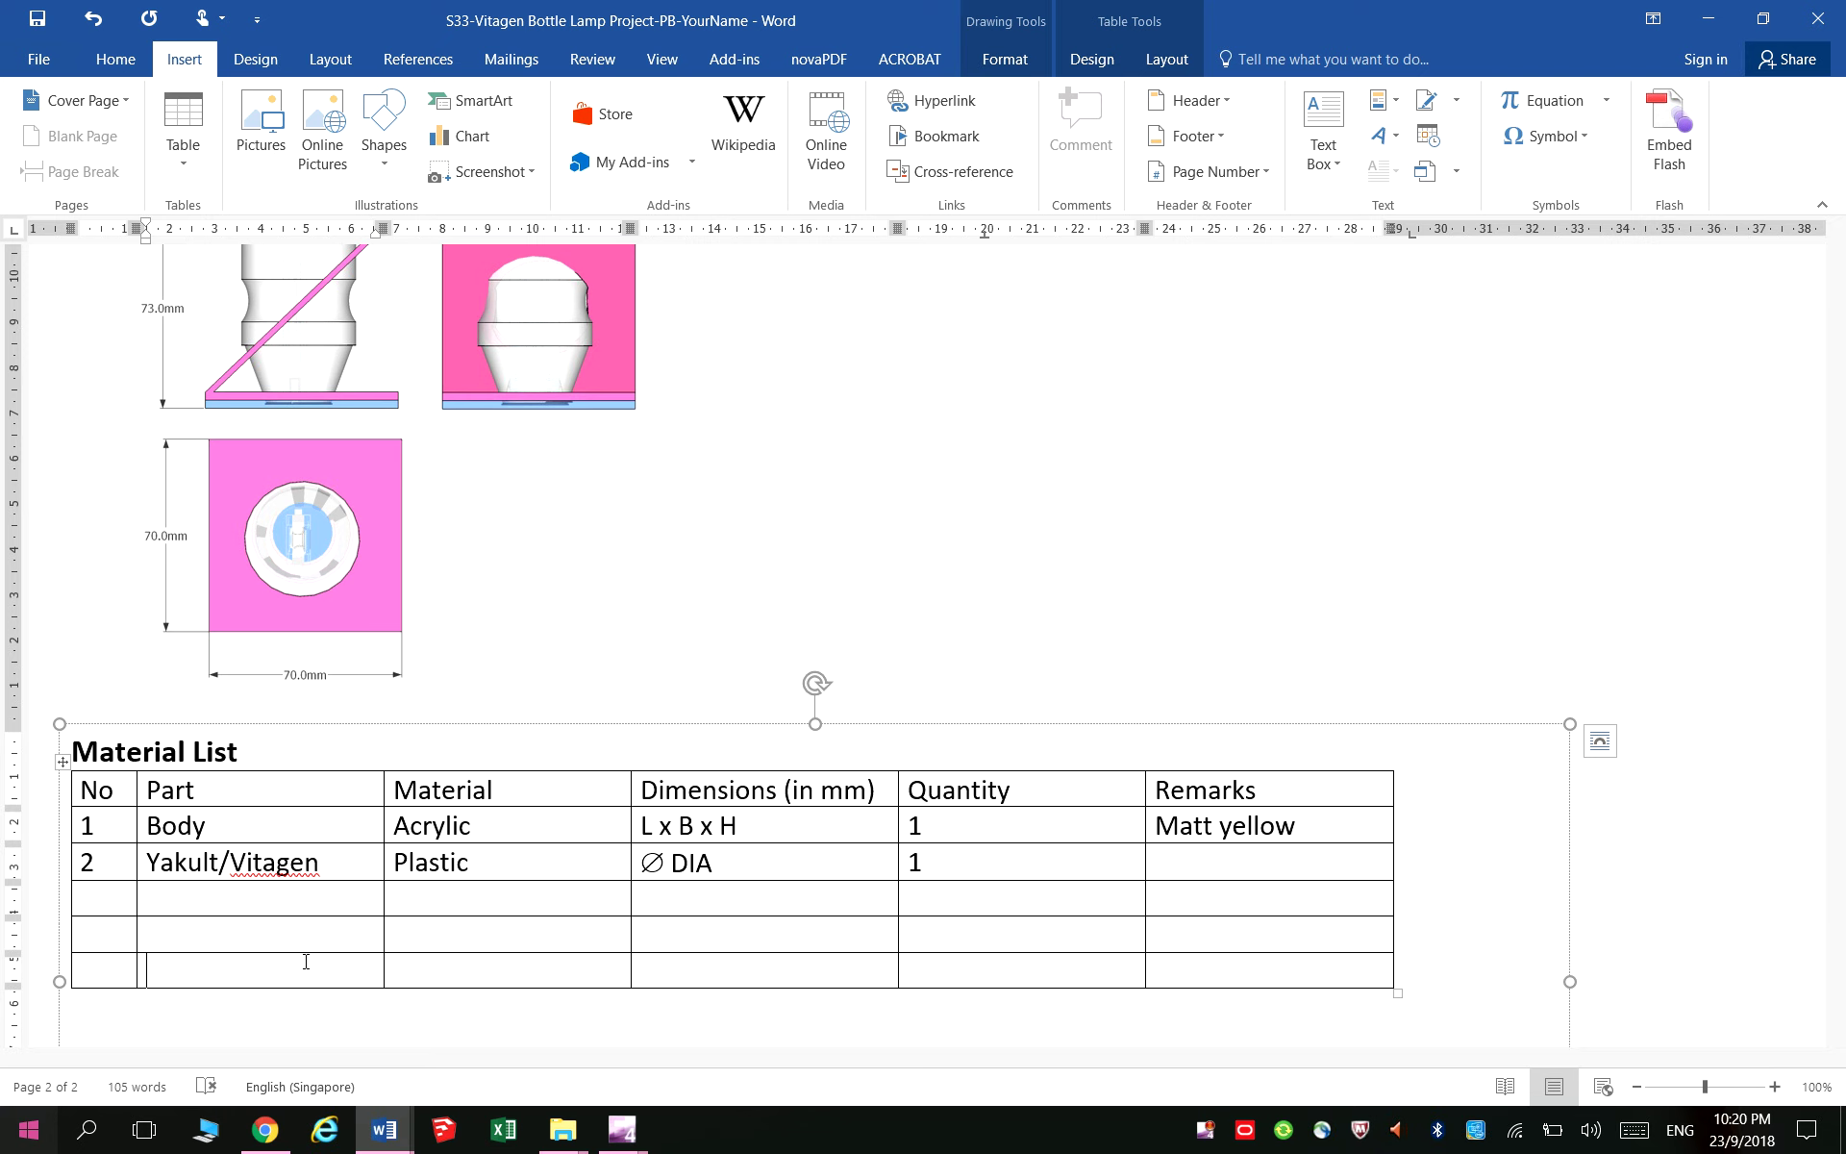
key("Tab")
key("Tab")
key("Tab")
key("Tab")
key("Tab")
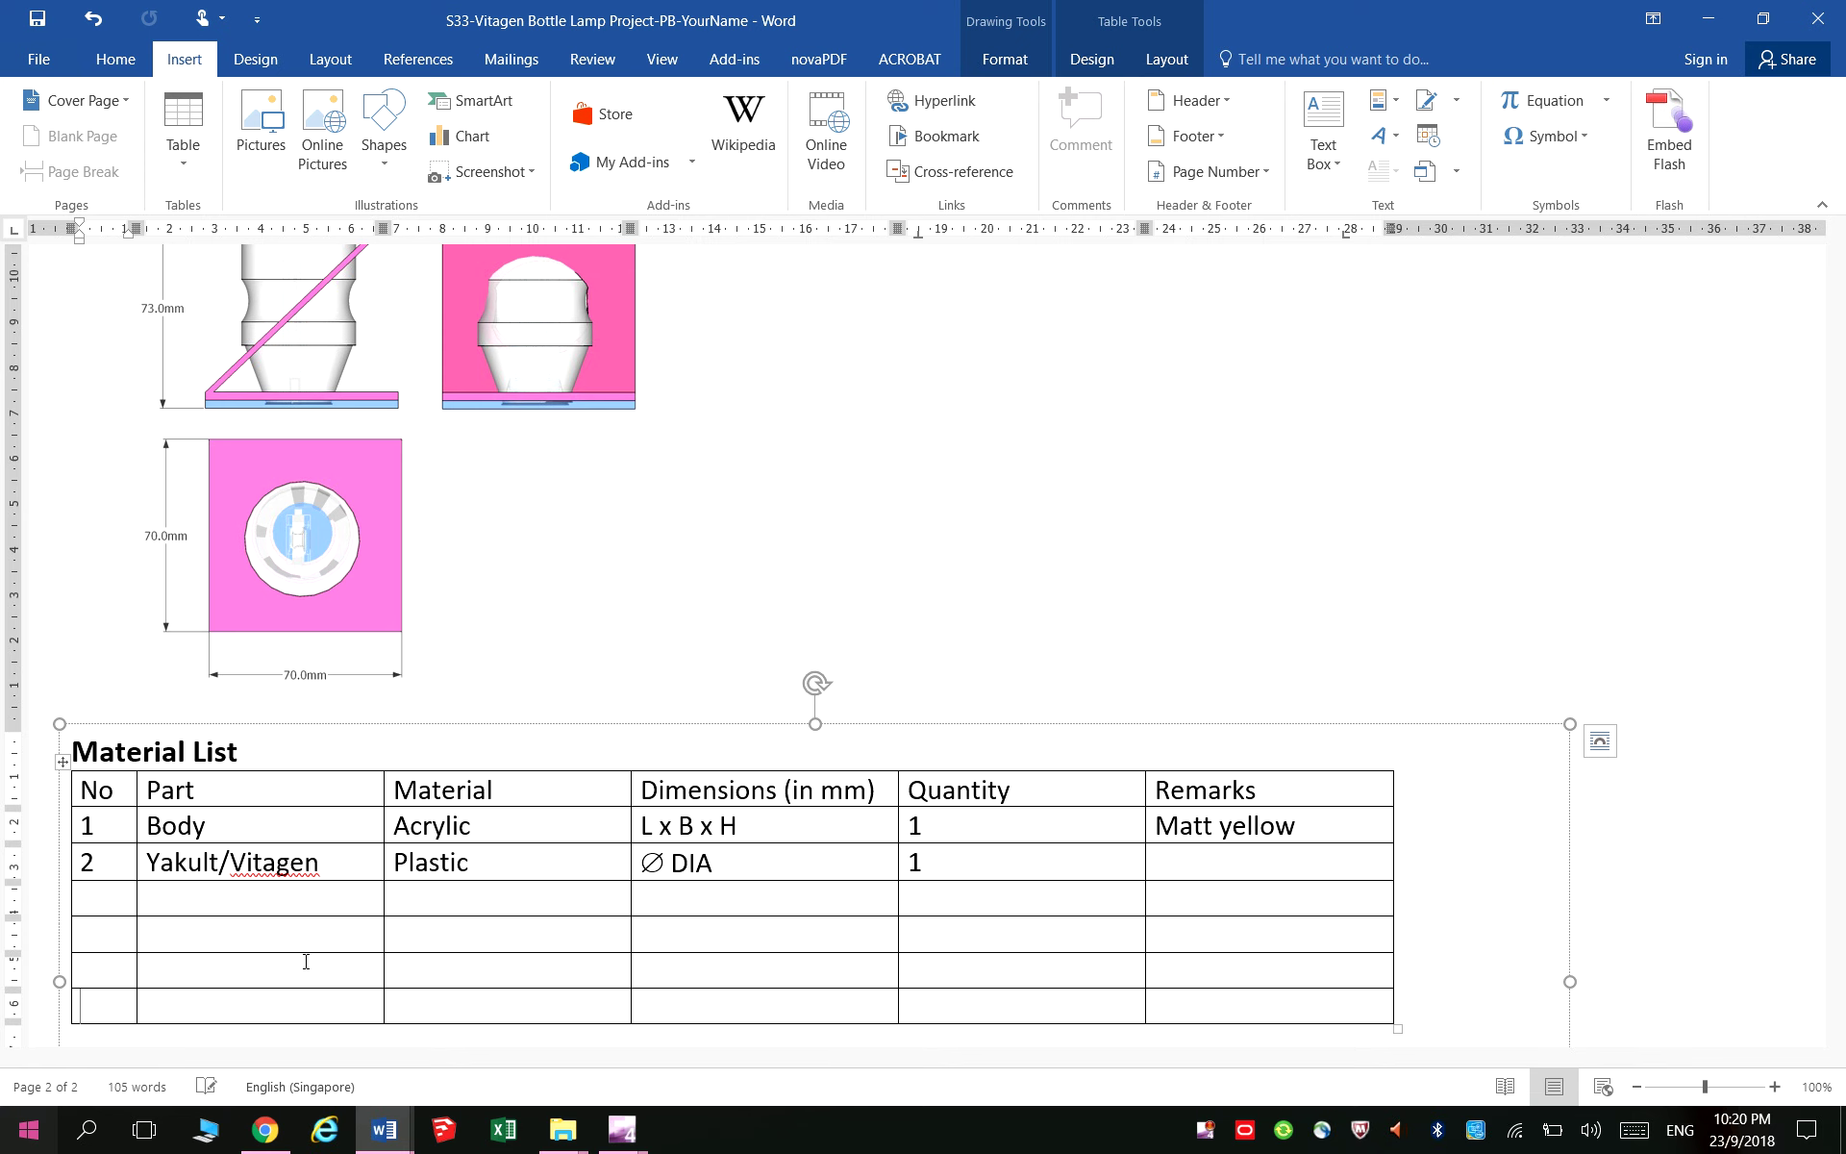
key("ctrl+z")
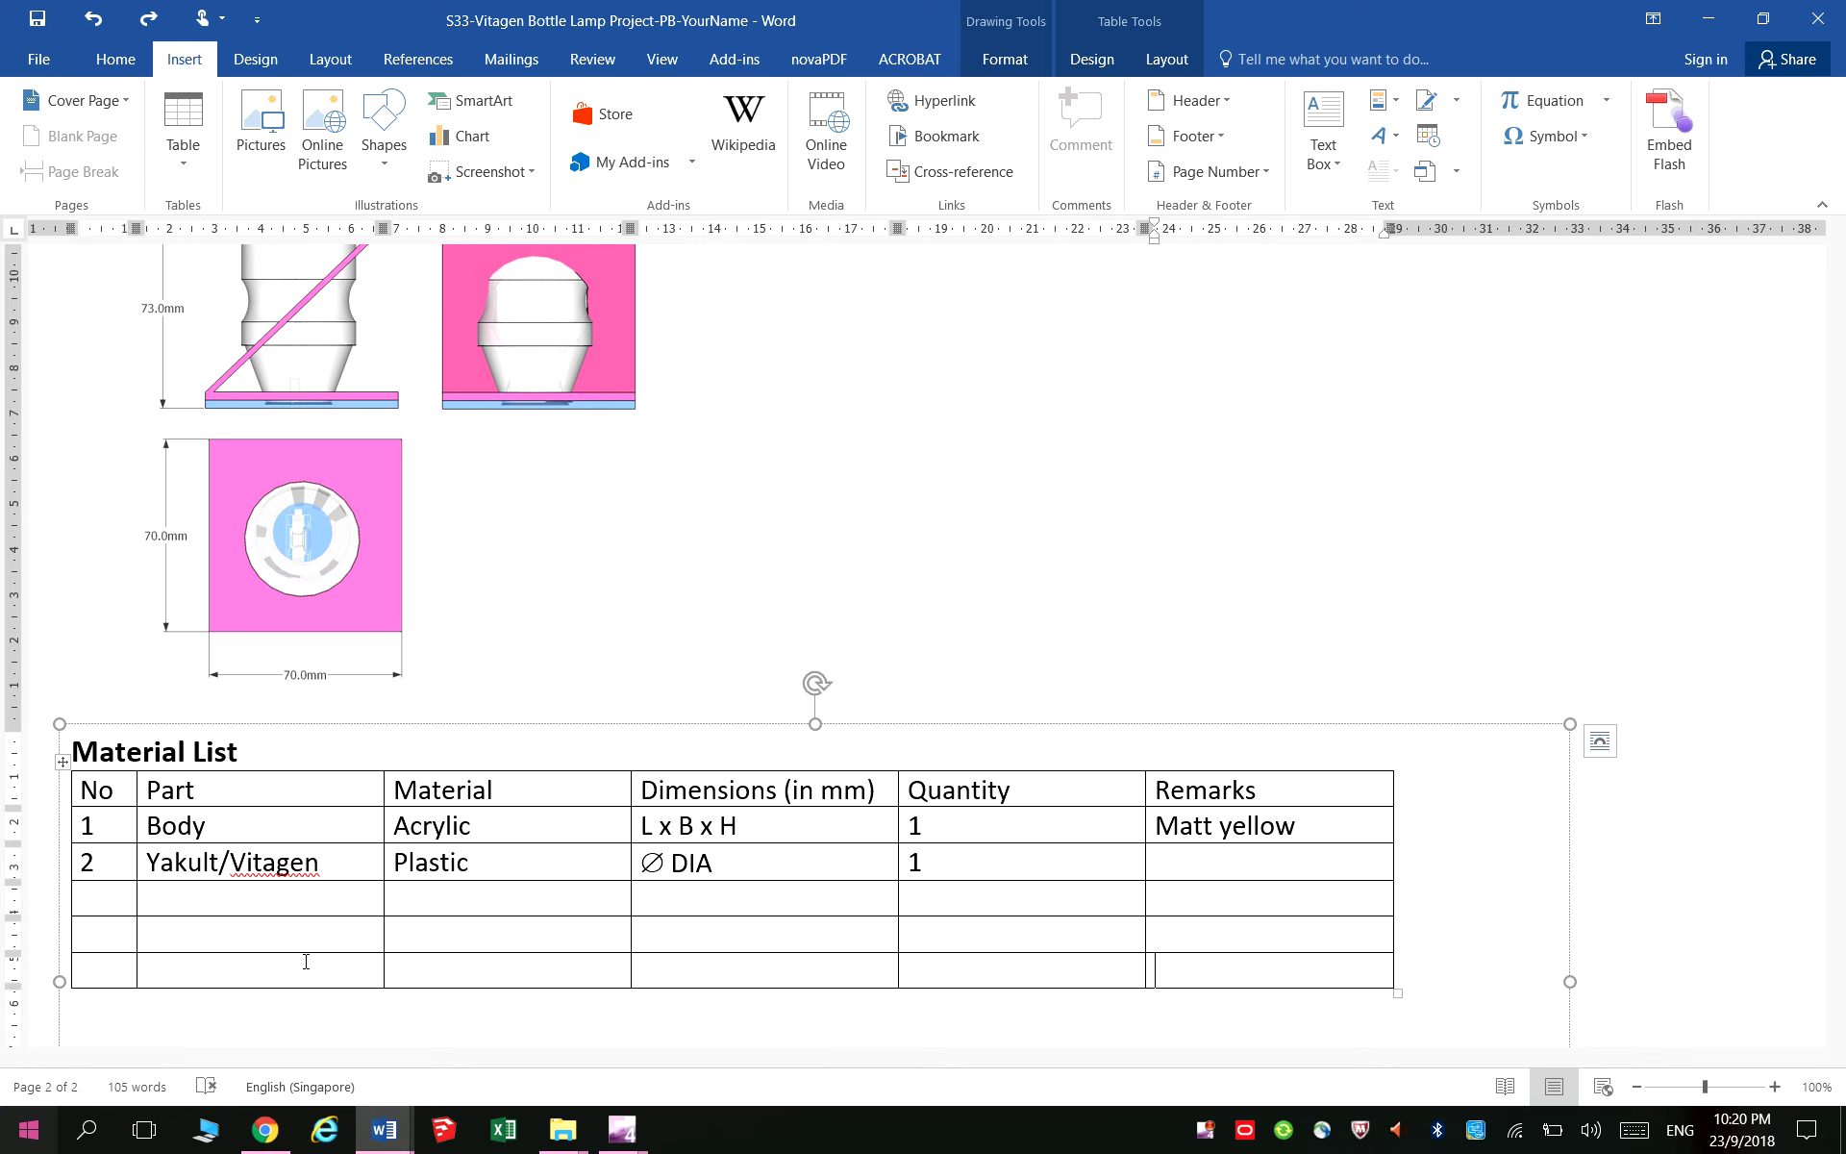
left_click(62, 987)
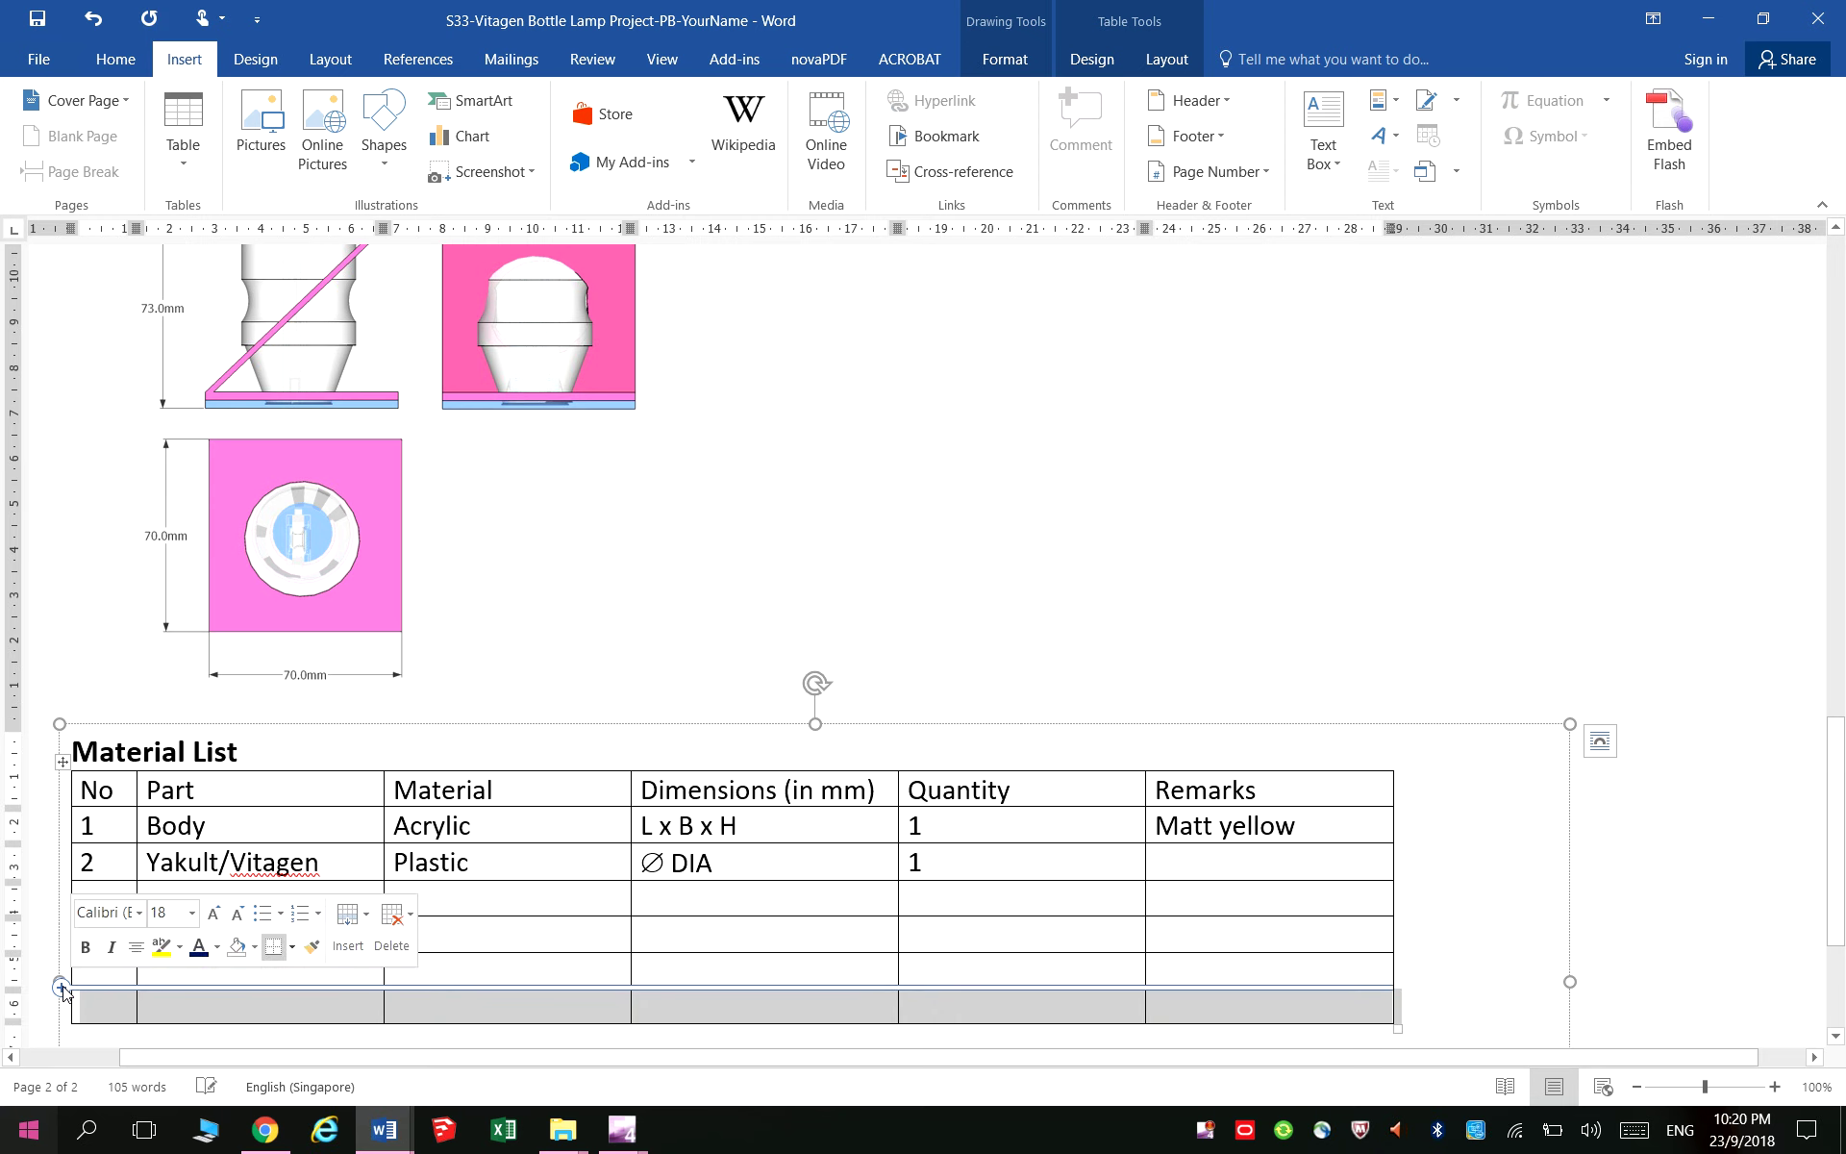
scroll(56, 1060, "down", 3)
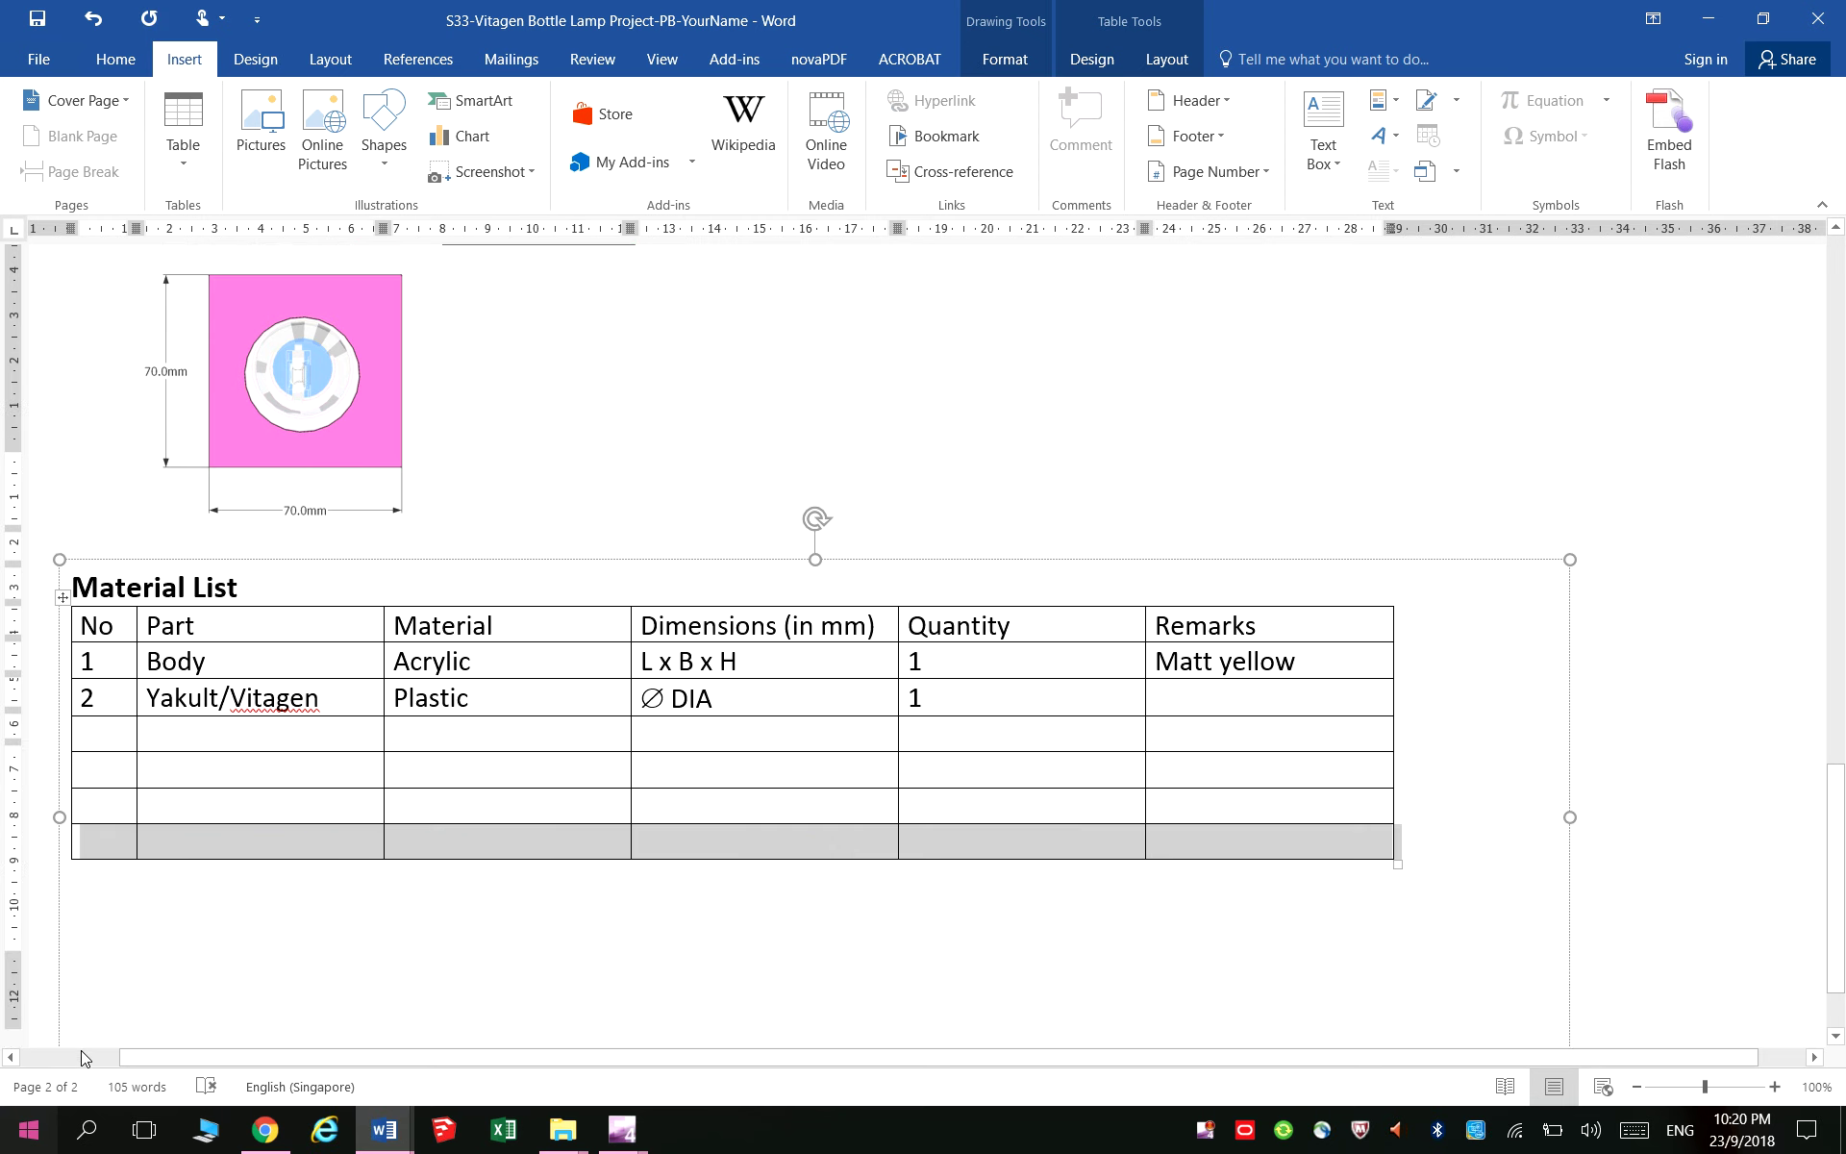
scroll(56, 1059, "down", 2)
scroll(694, 822, "up", 2)
scroll(694, 822, "up", 8)
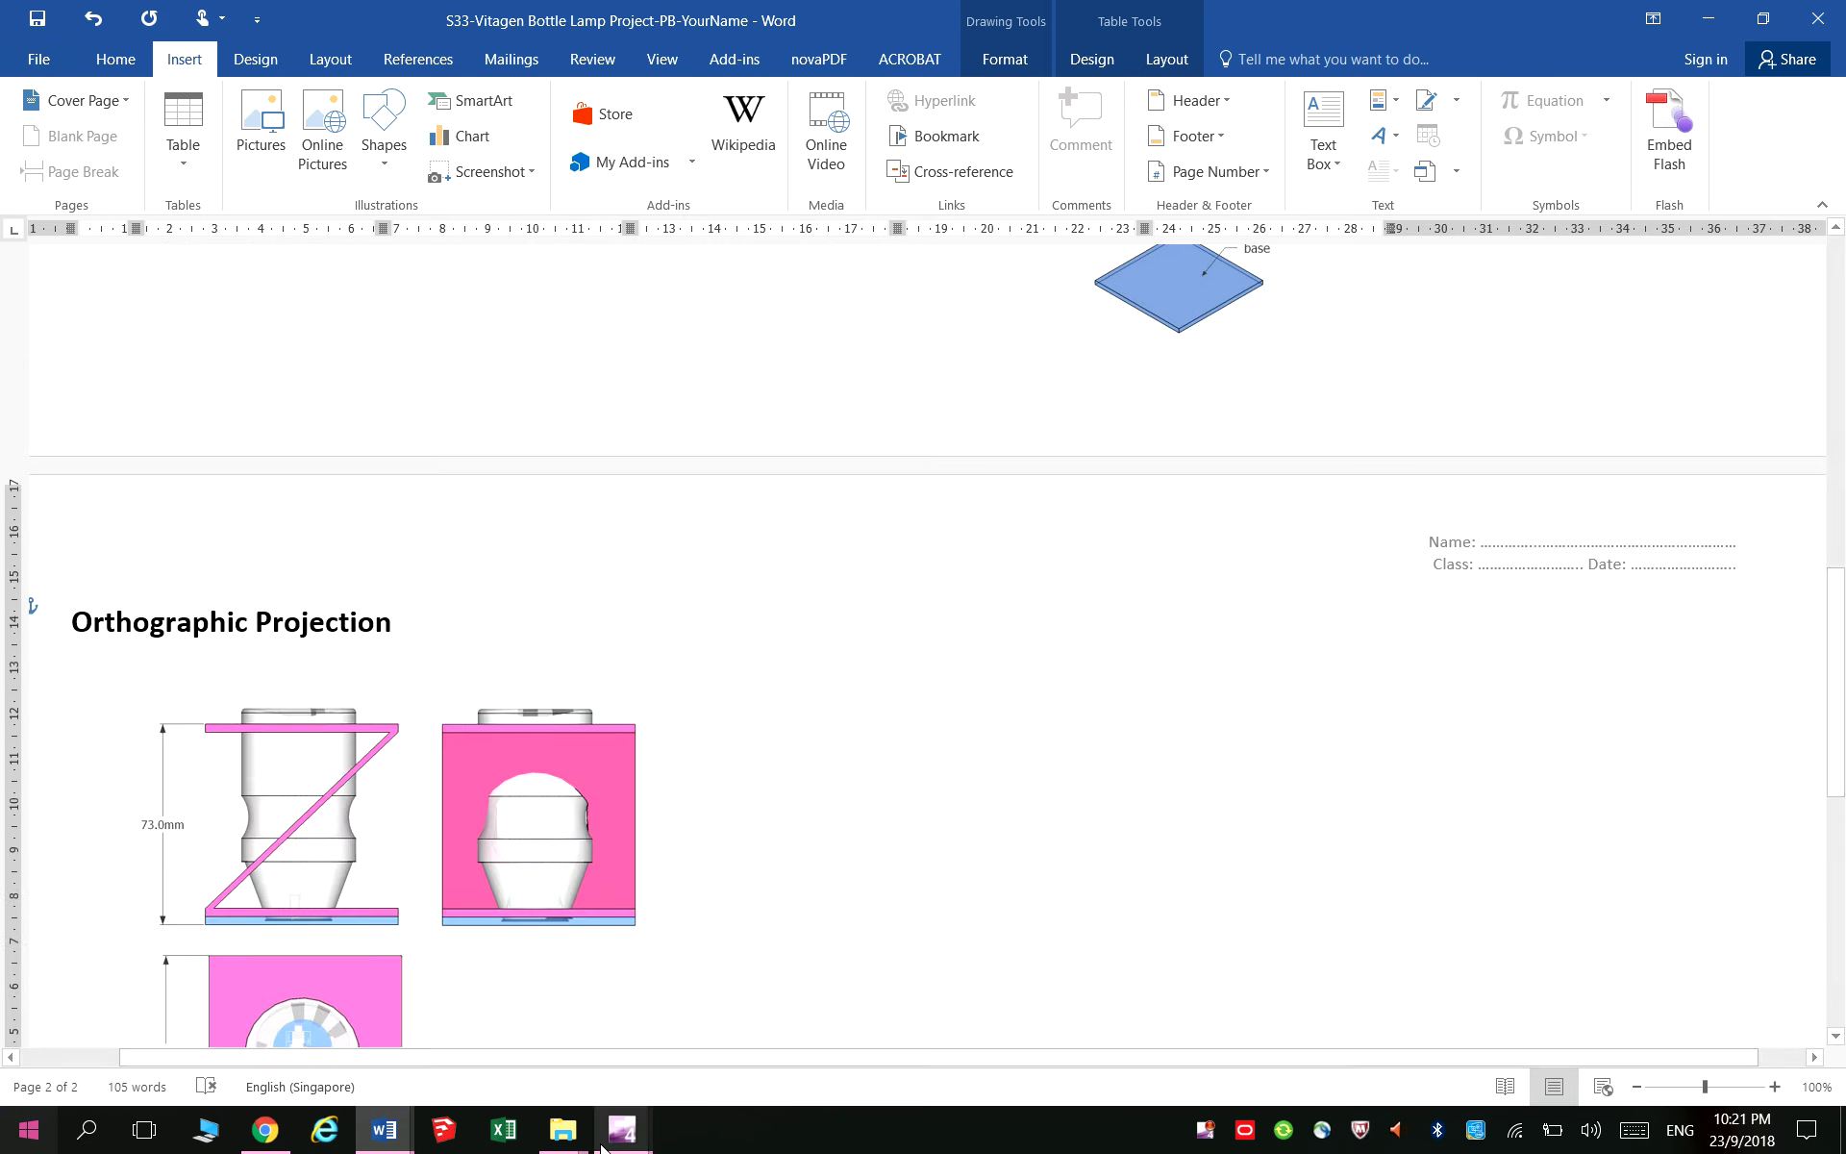
scroll(1682, 564, "up", 2)
scroll(1682, 564, "up", 10)
scroll(1682, 573, "up", 4)
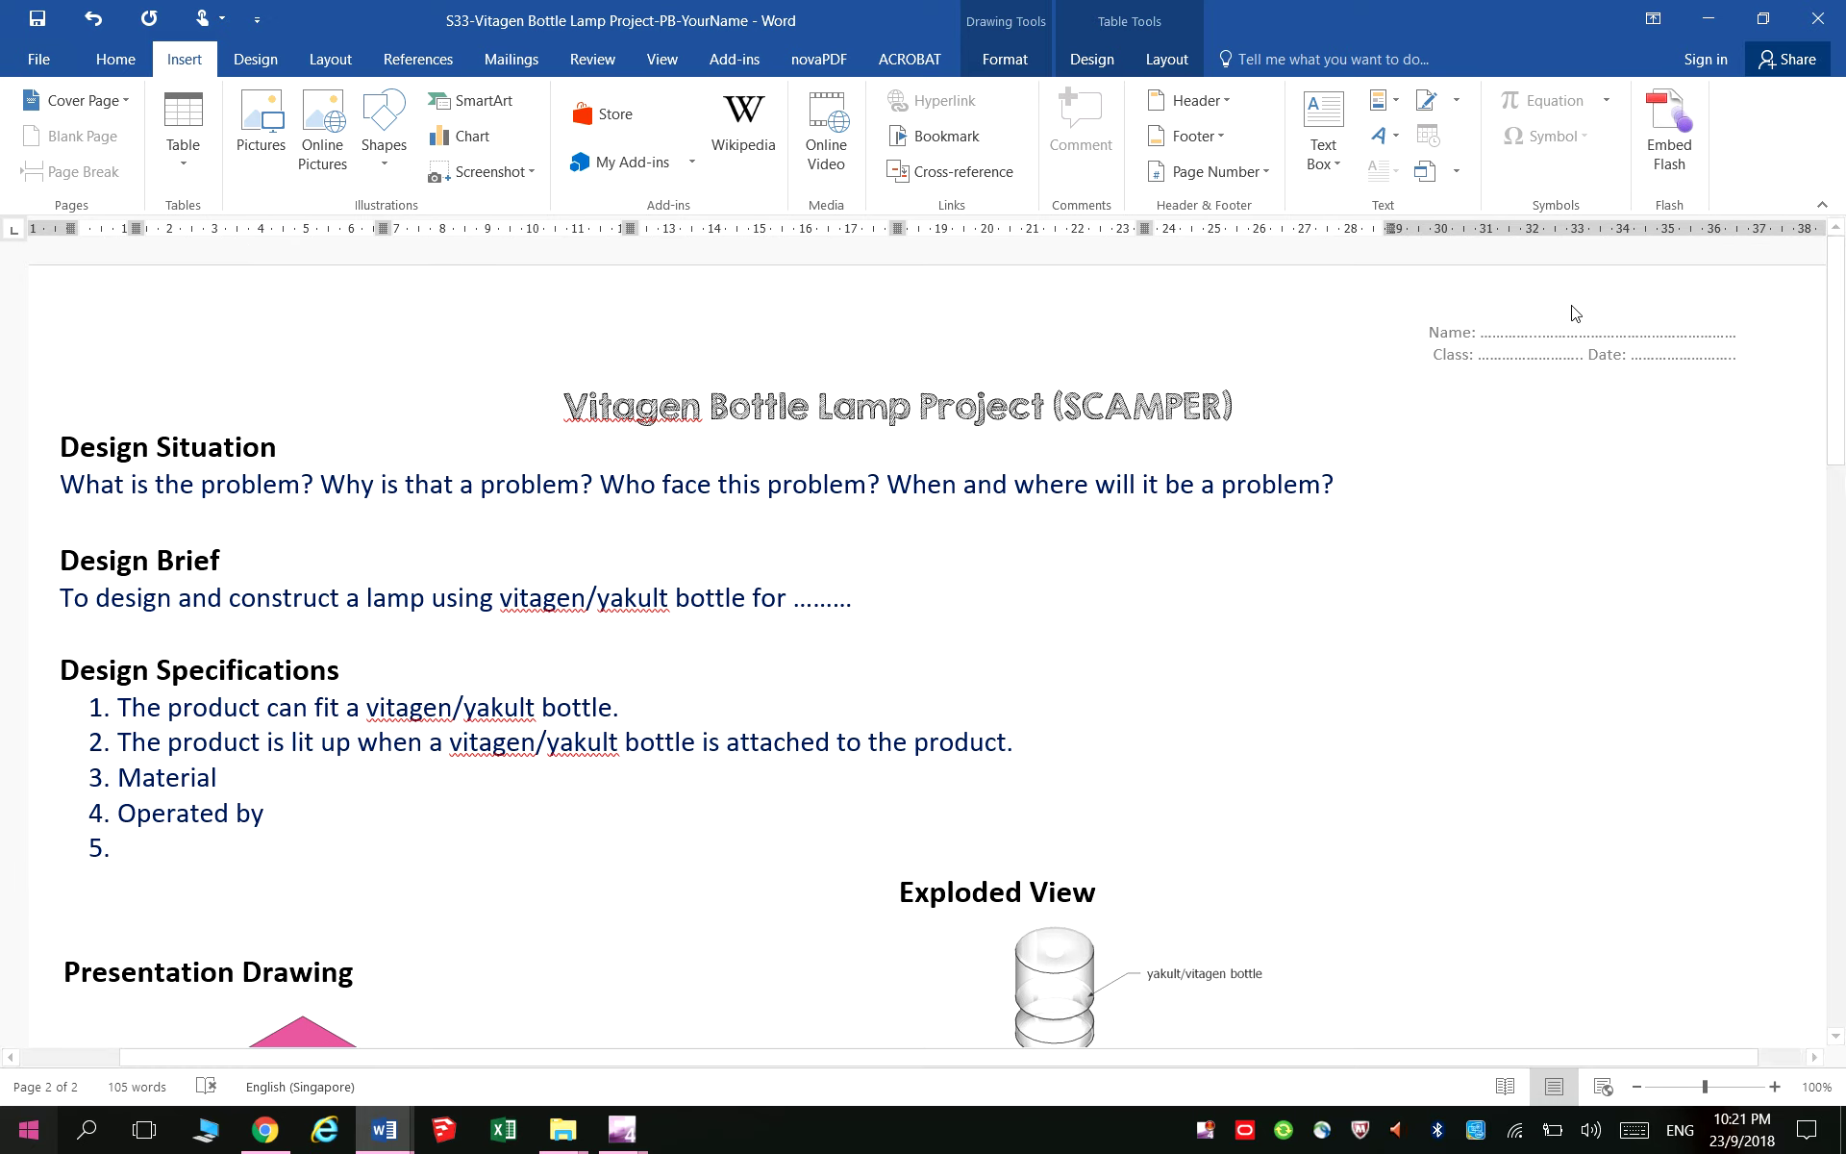
Replace the header's dotted Name line with 'Your Name', close the header and save
left_click(1531, 347)
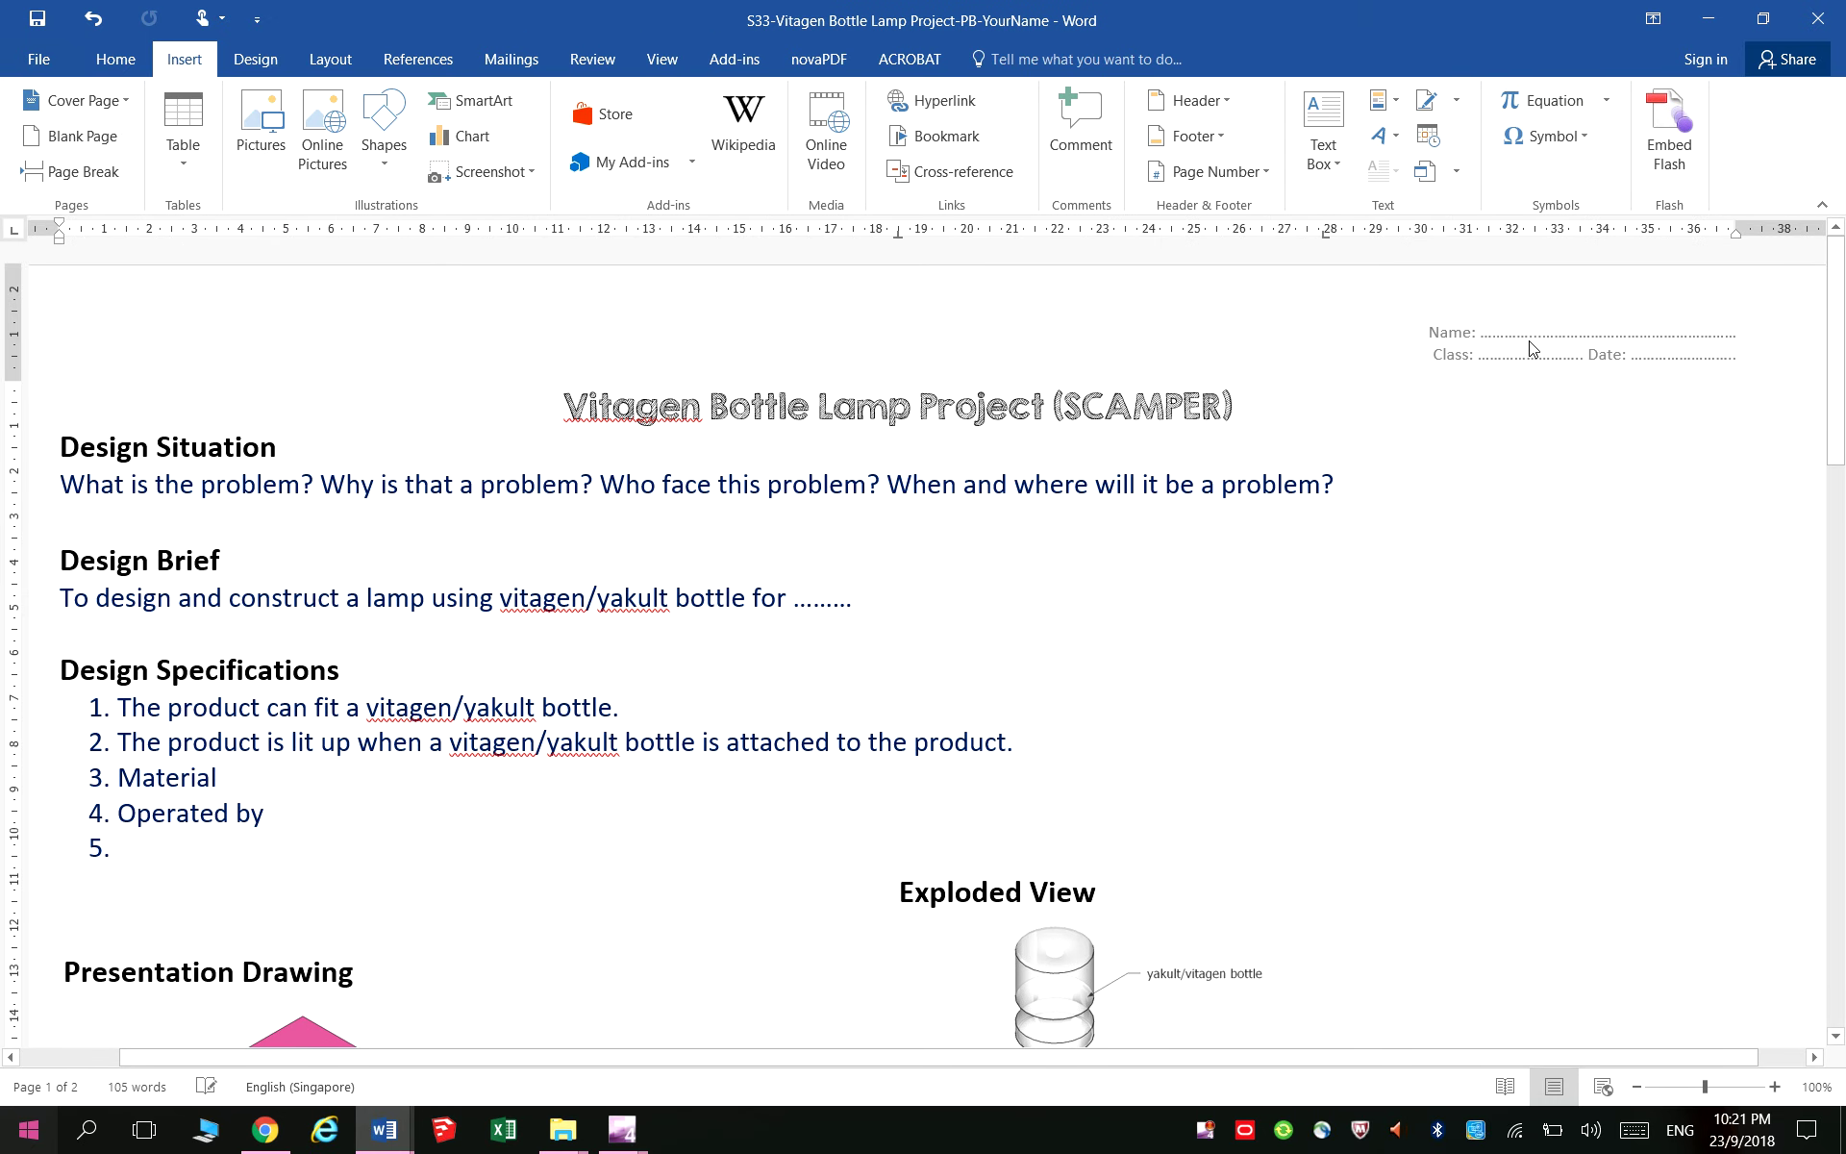
double_click(1517, 330)
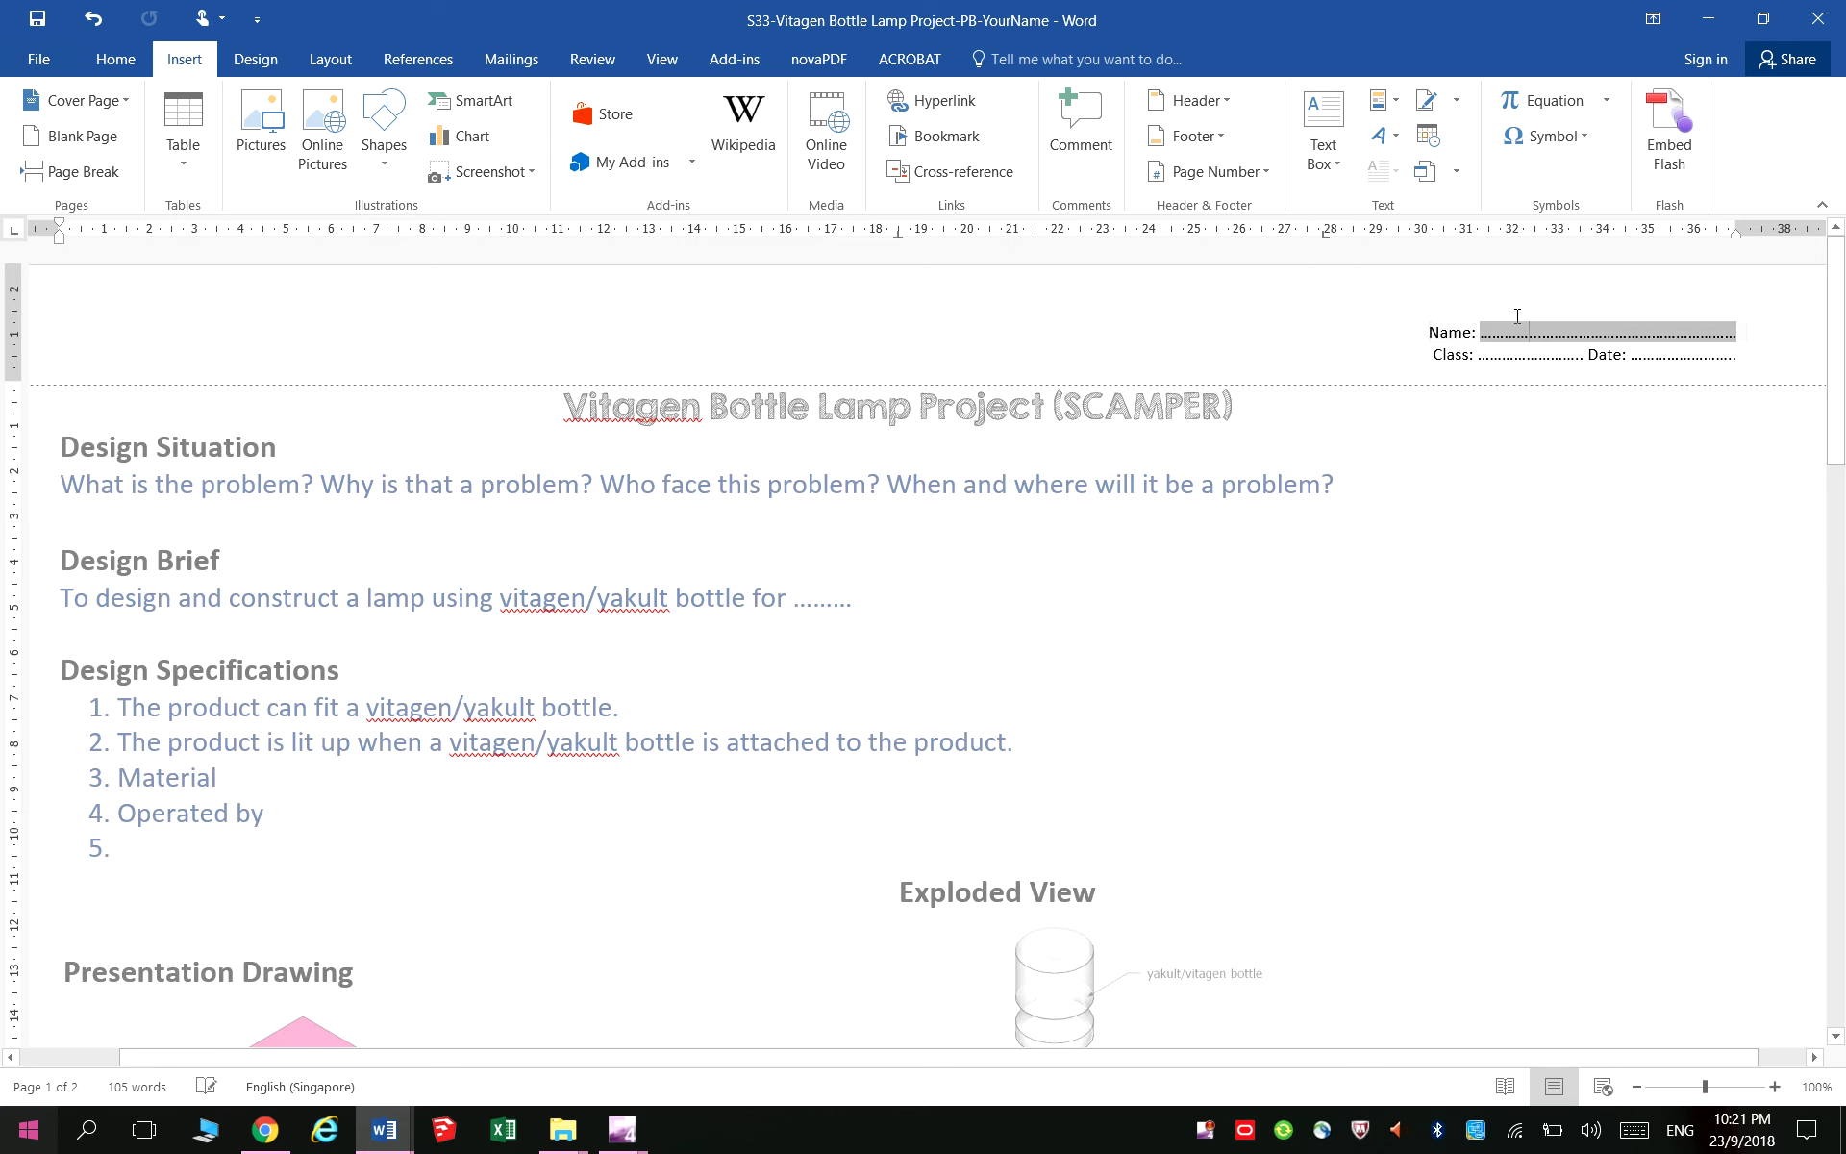
type("Y")
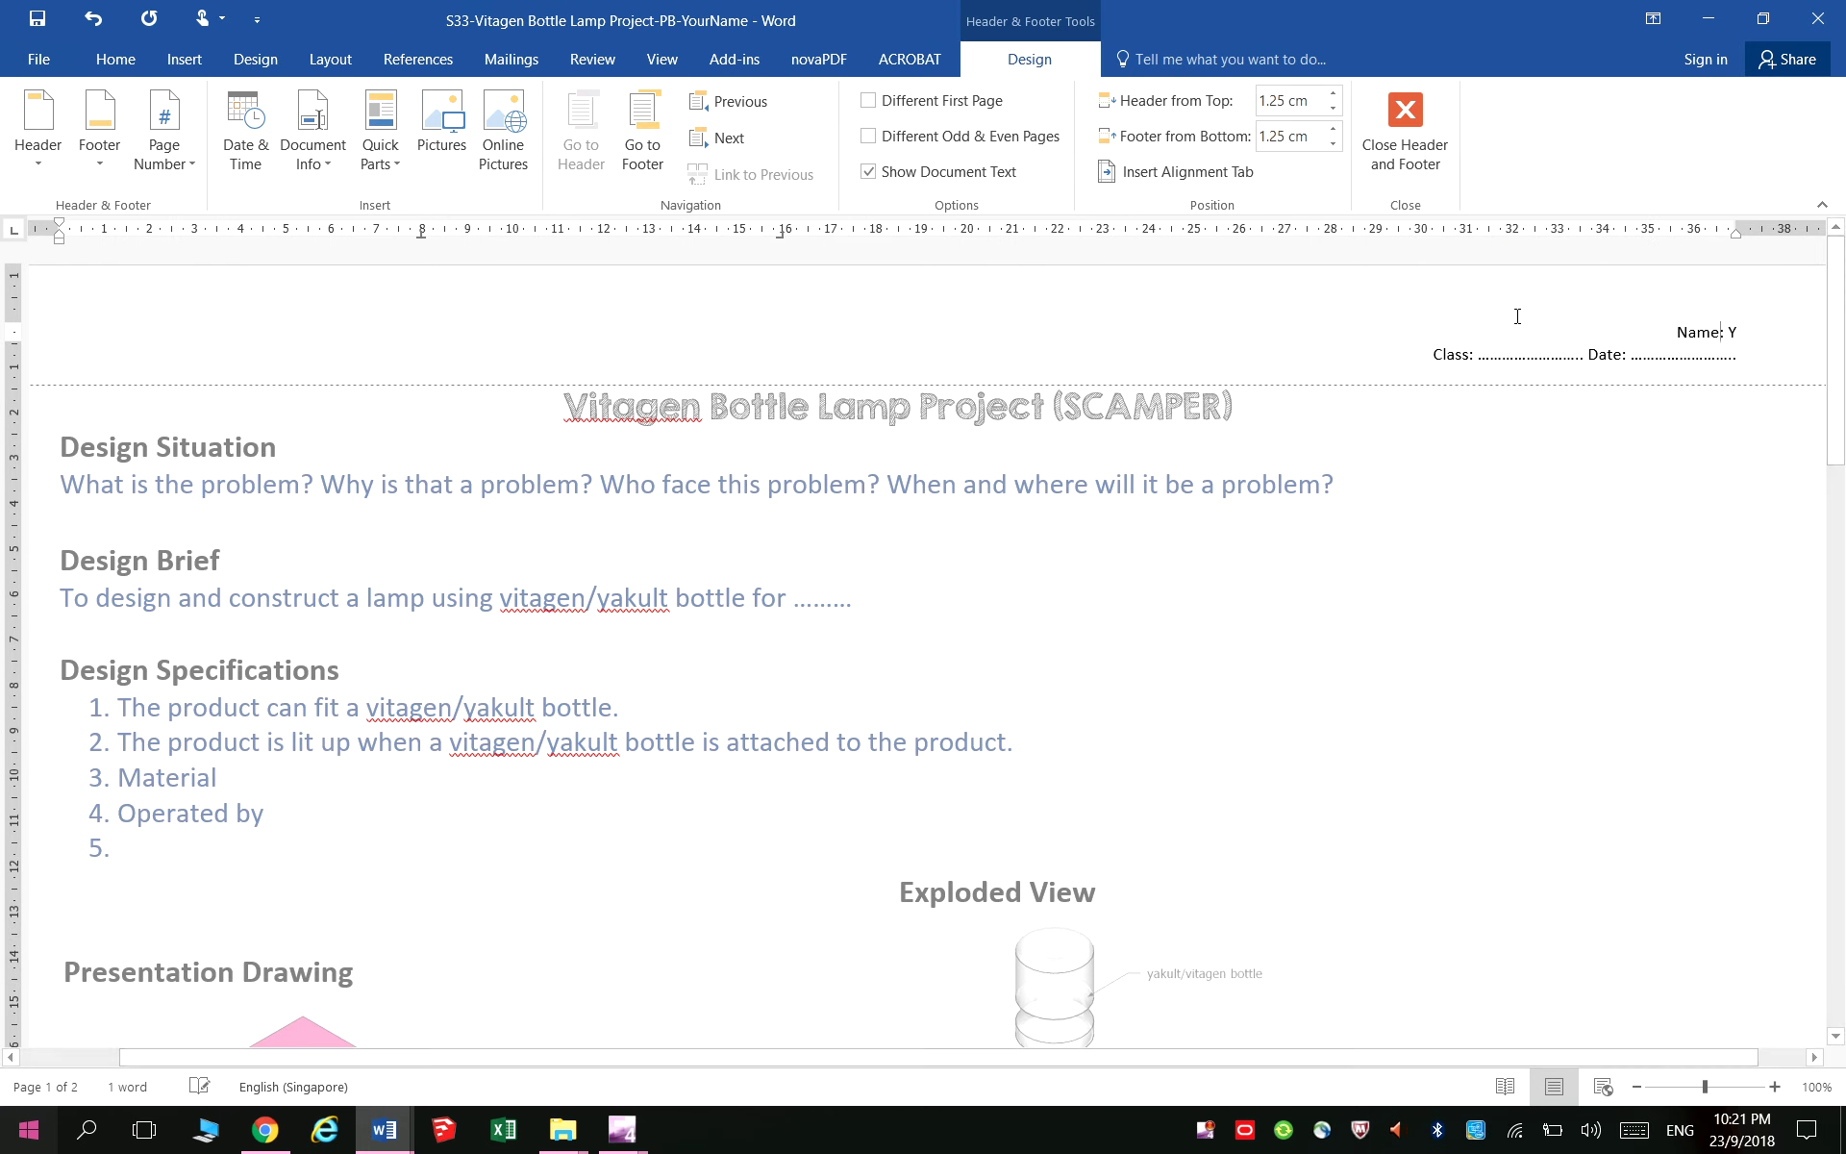
type("our Name")
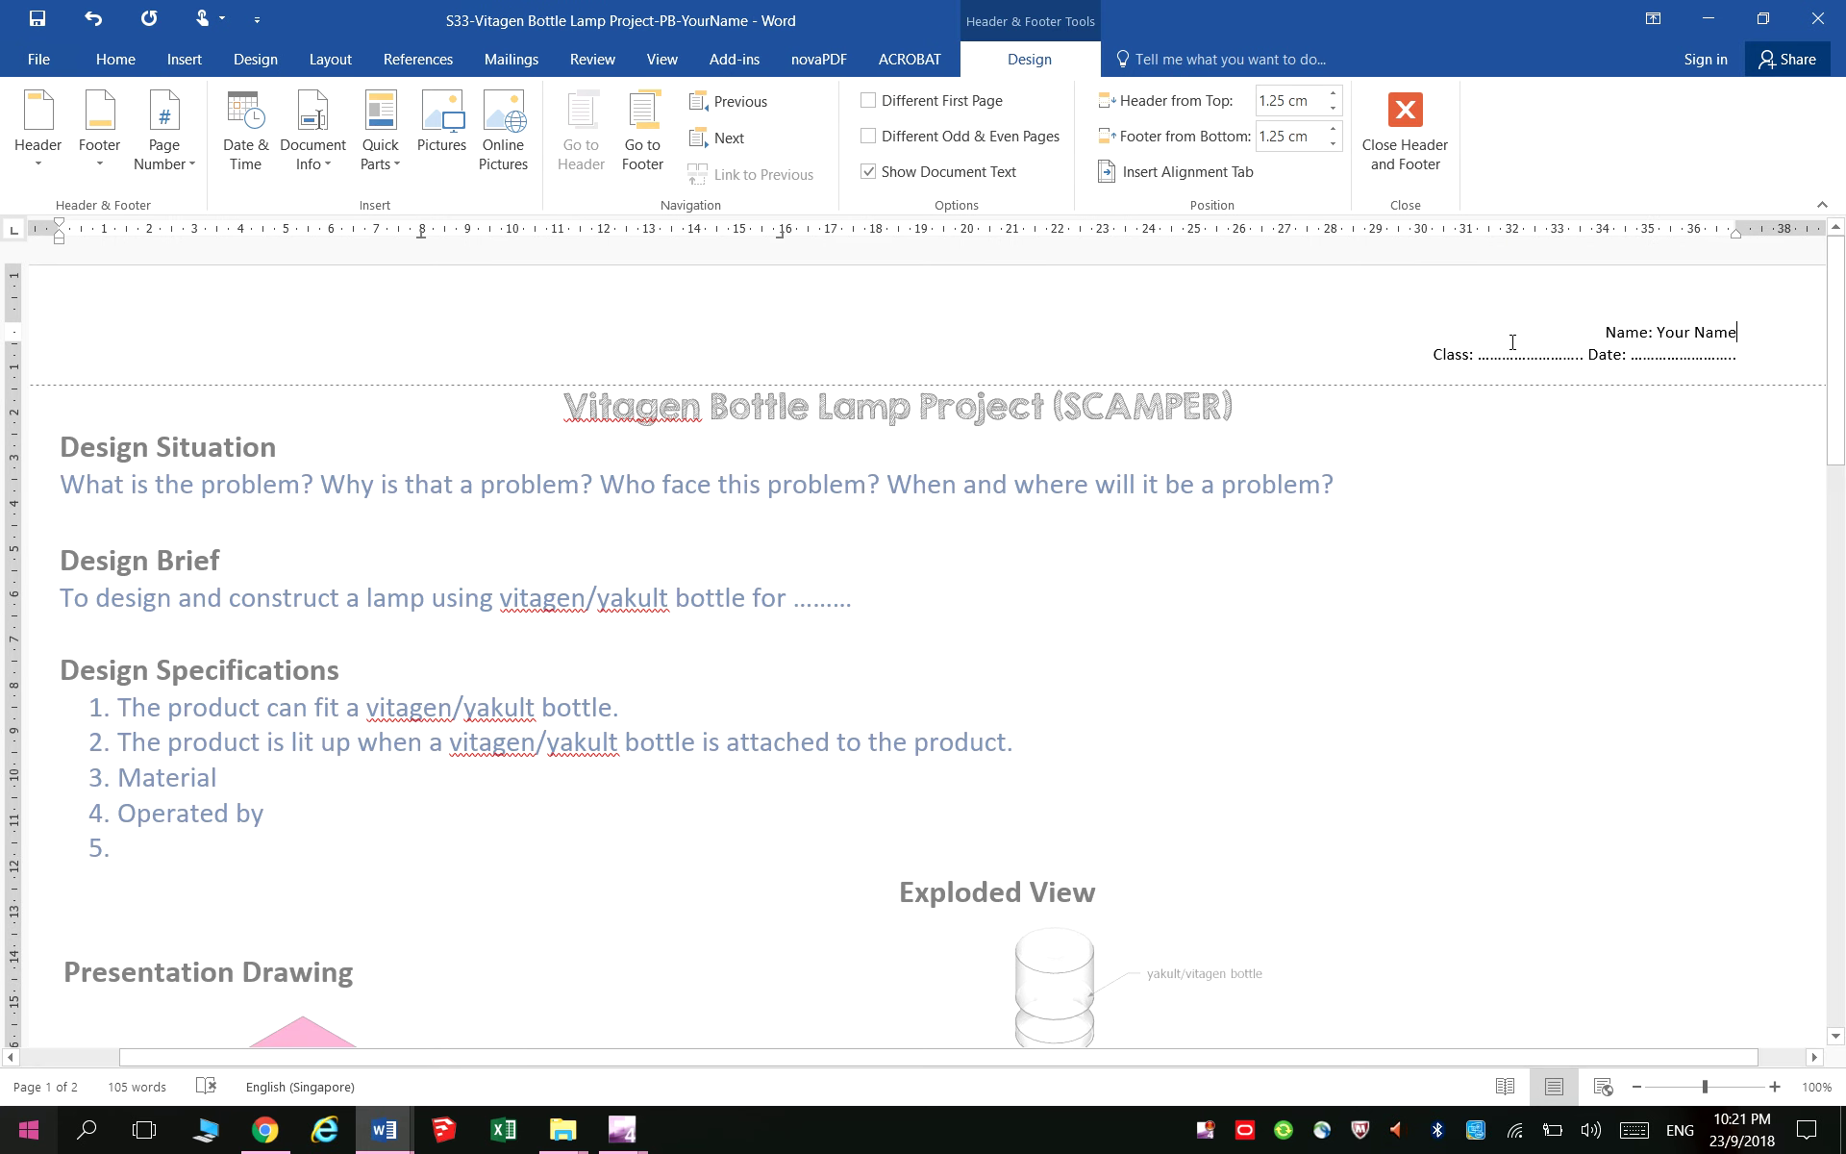
double_click(1368, 515)
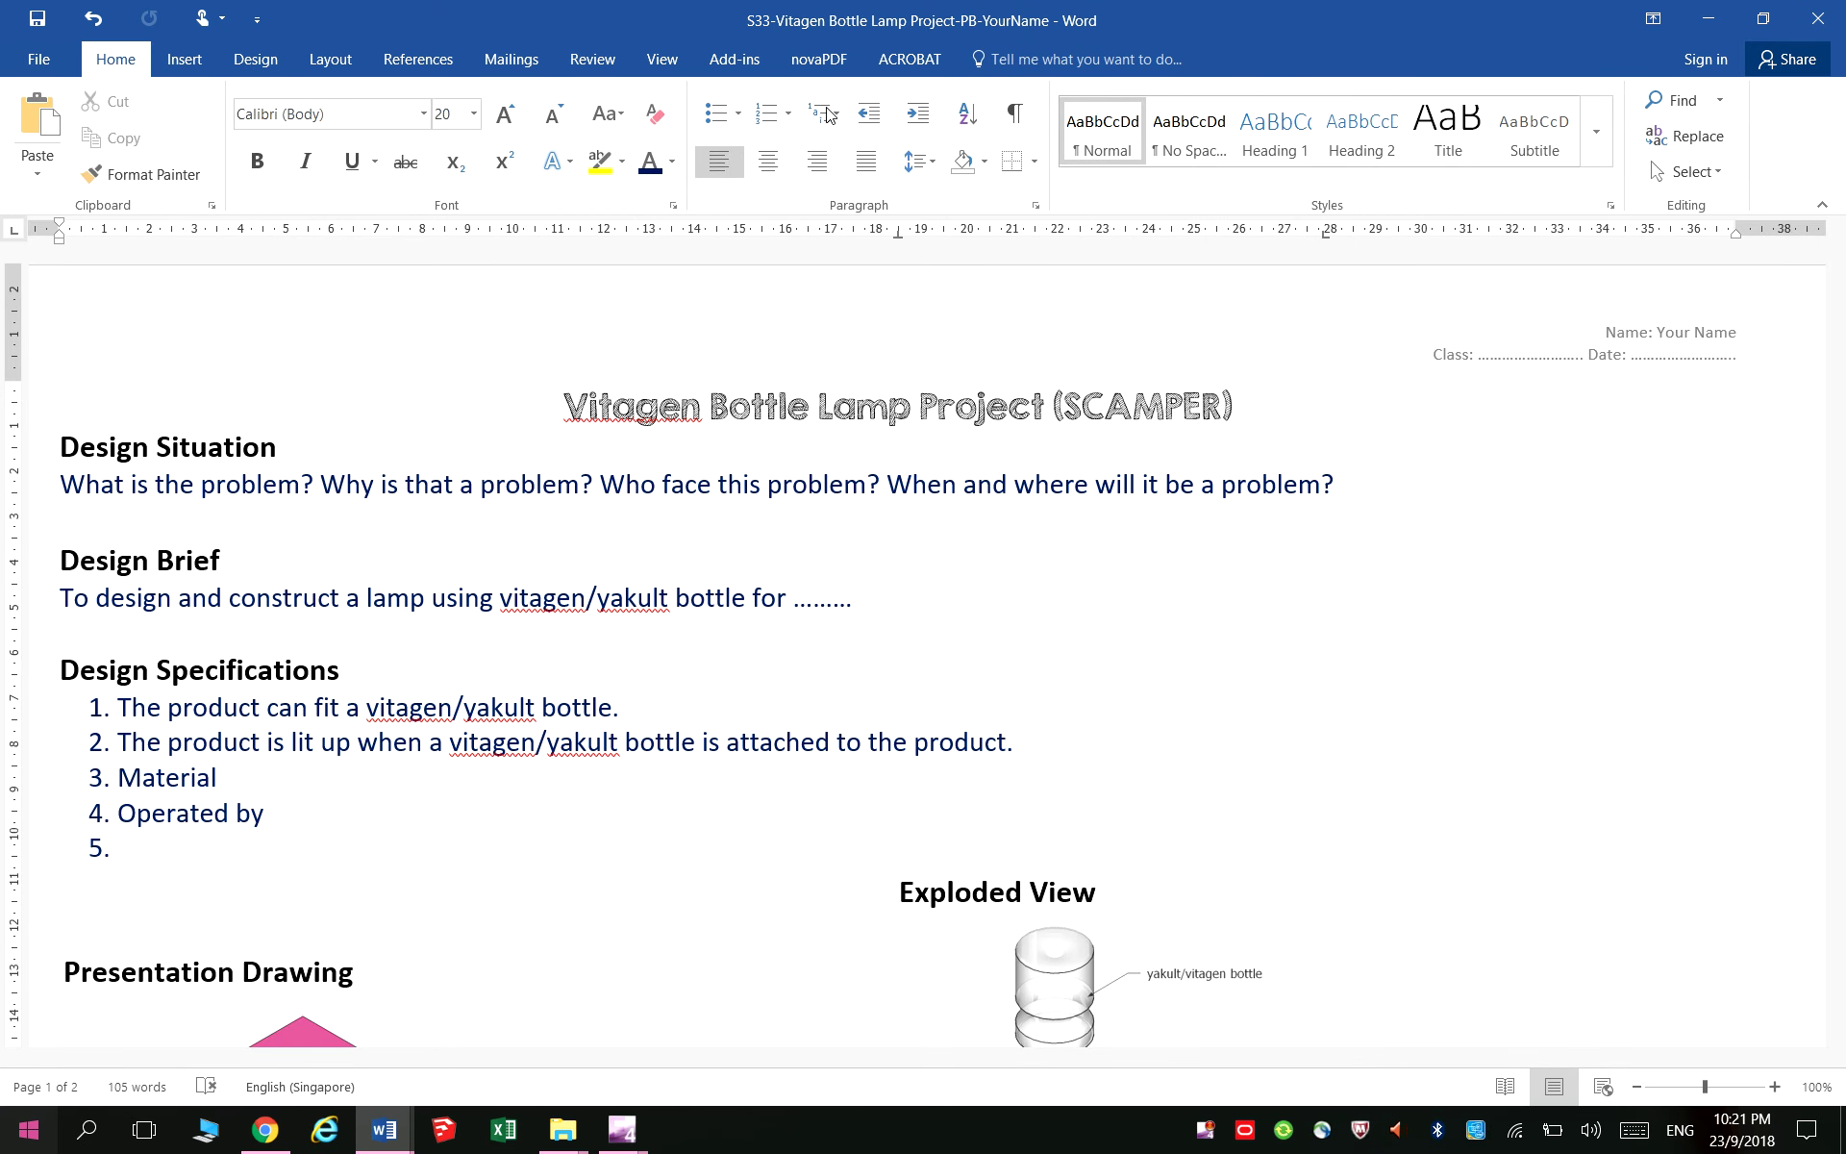
left_click(32, 22)
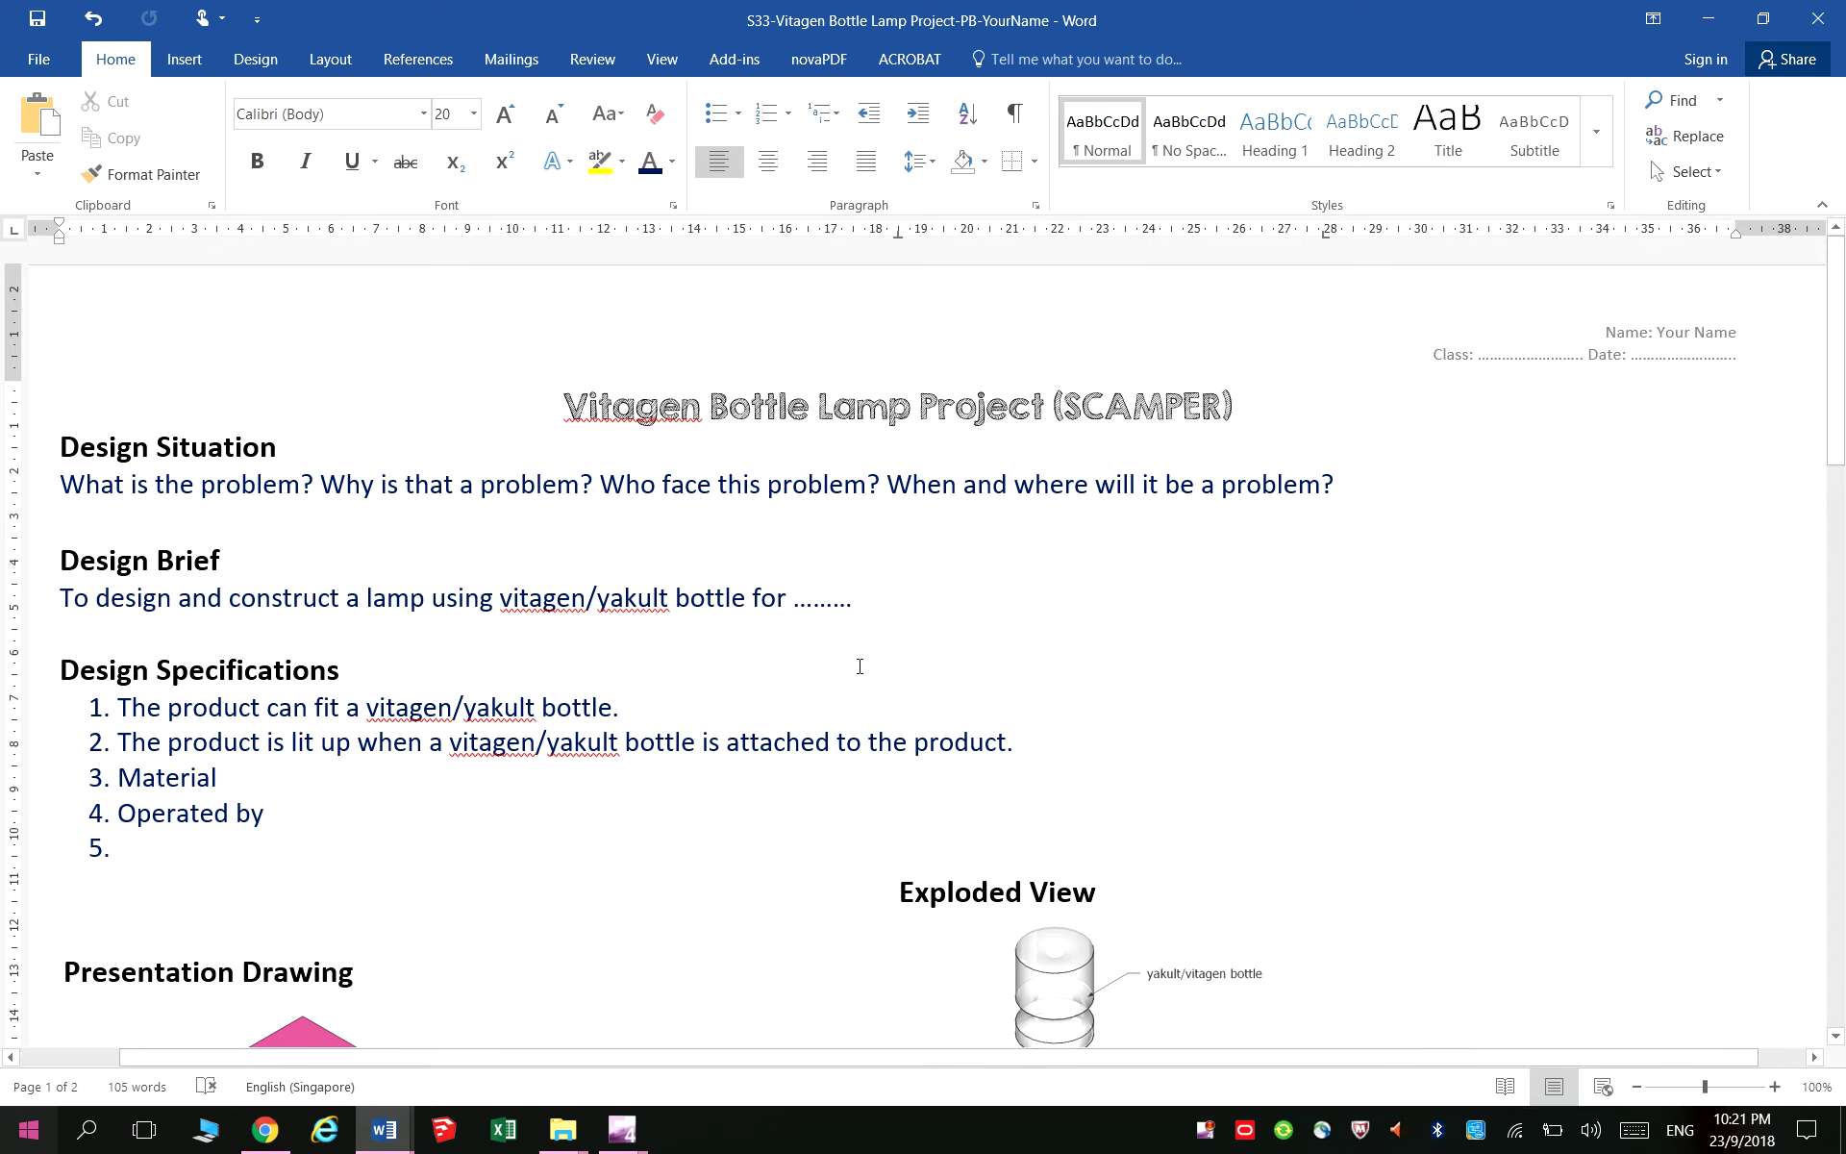
left_click(40, 58)
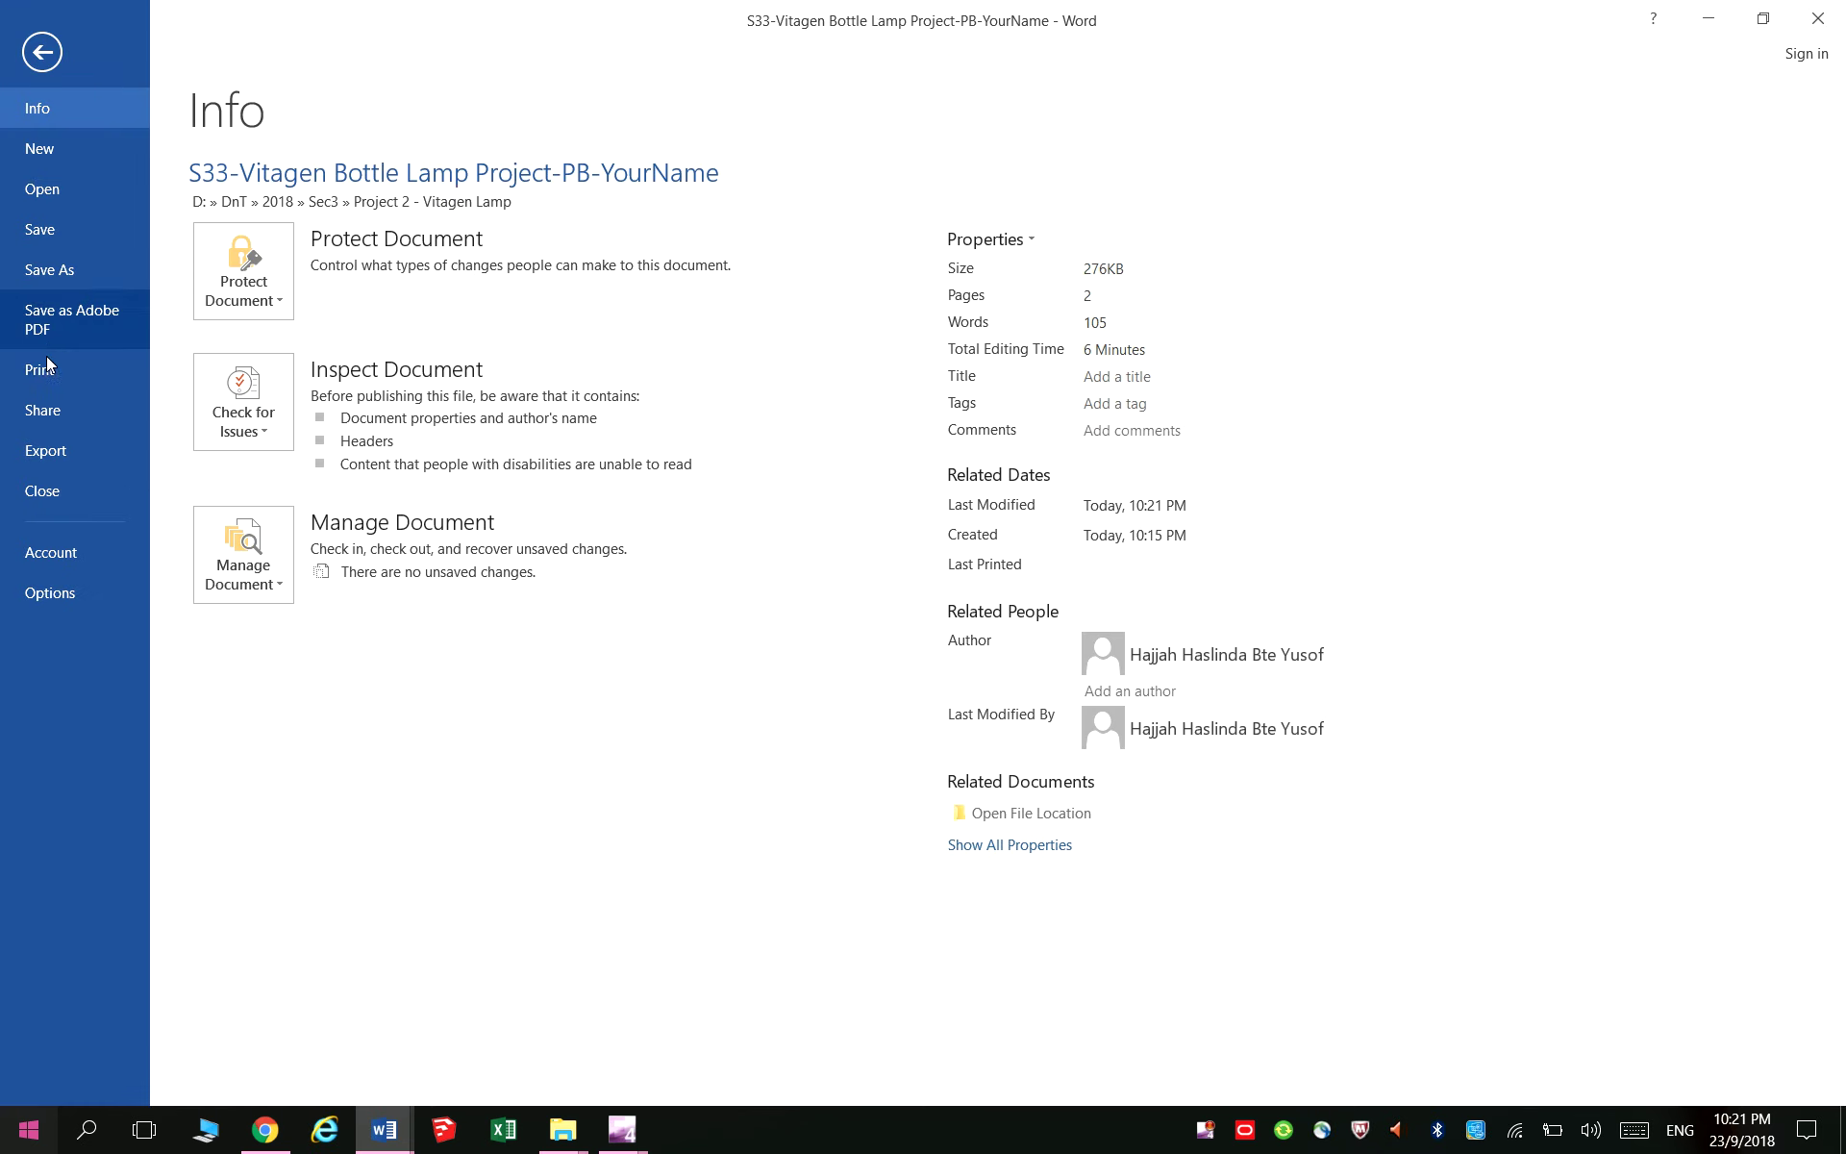
left_click(45, 379)
left_click(369, 344)
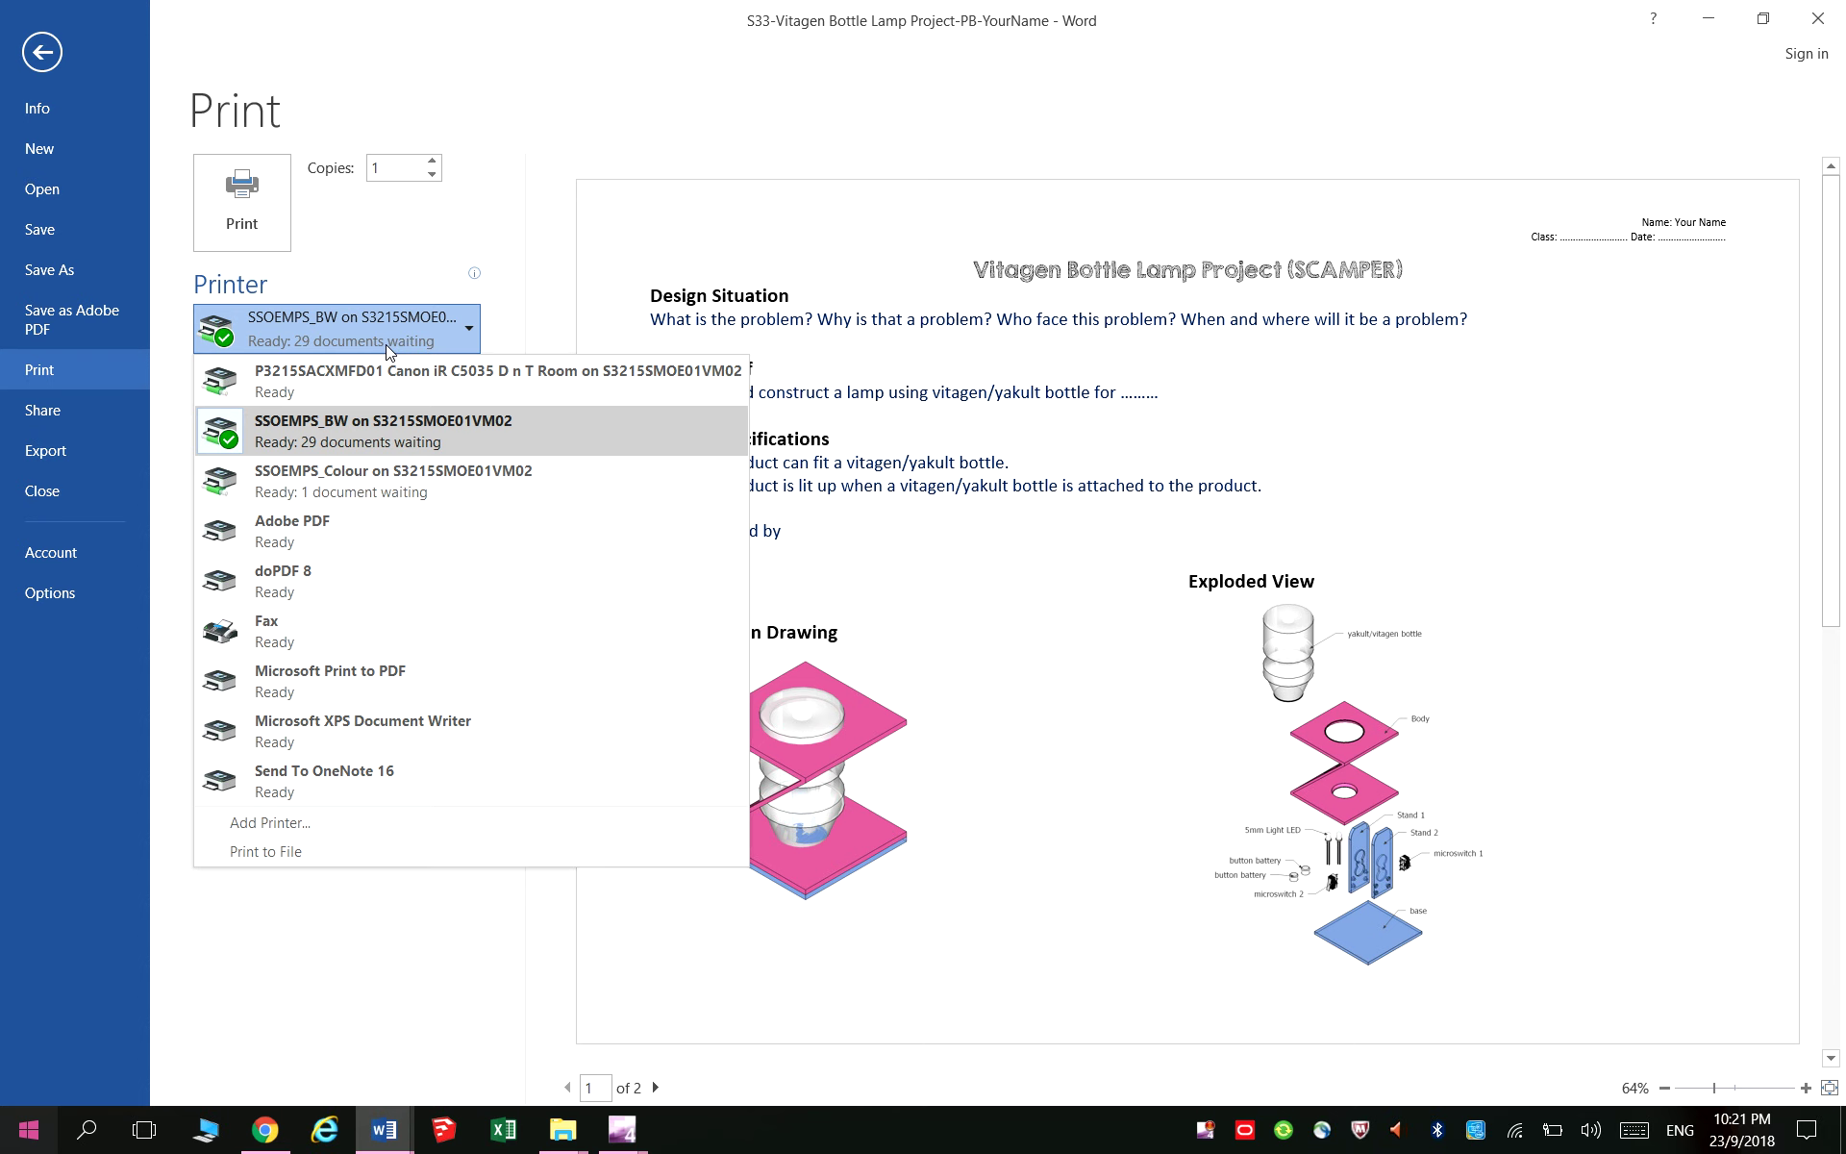
mouse_move(476, 380)
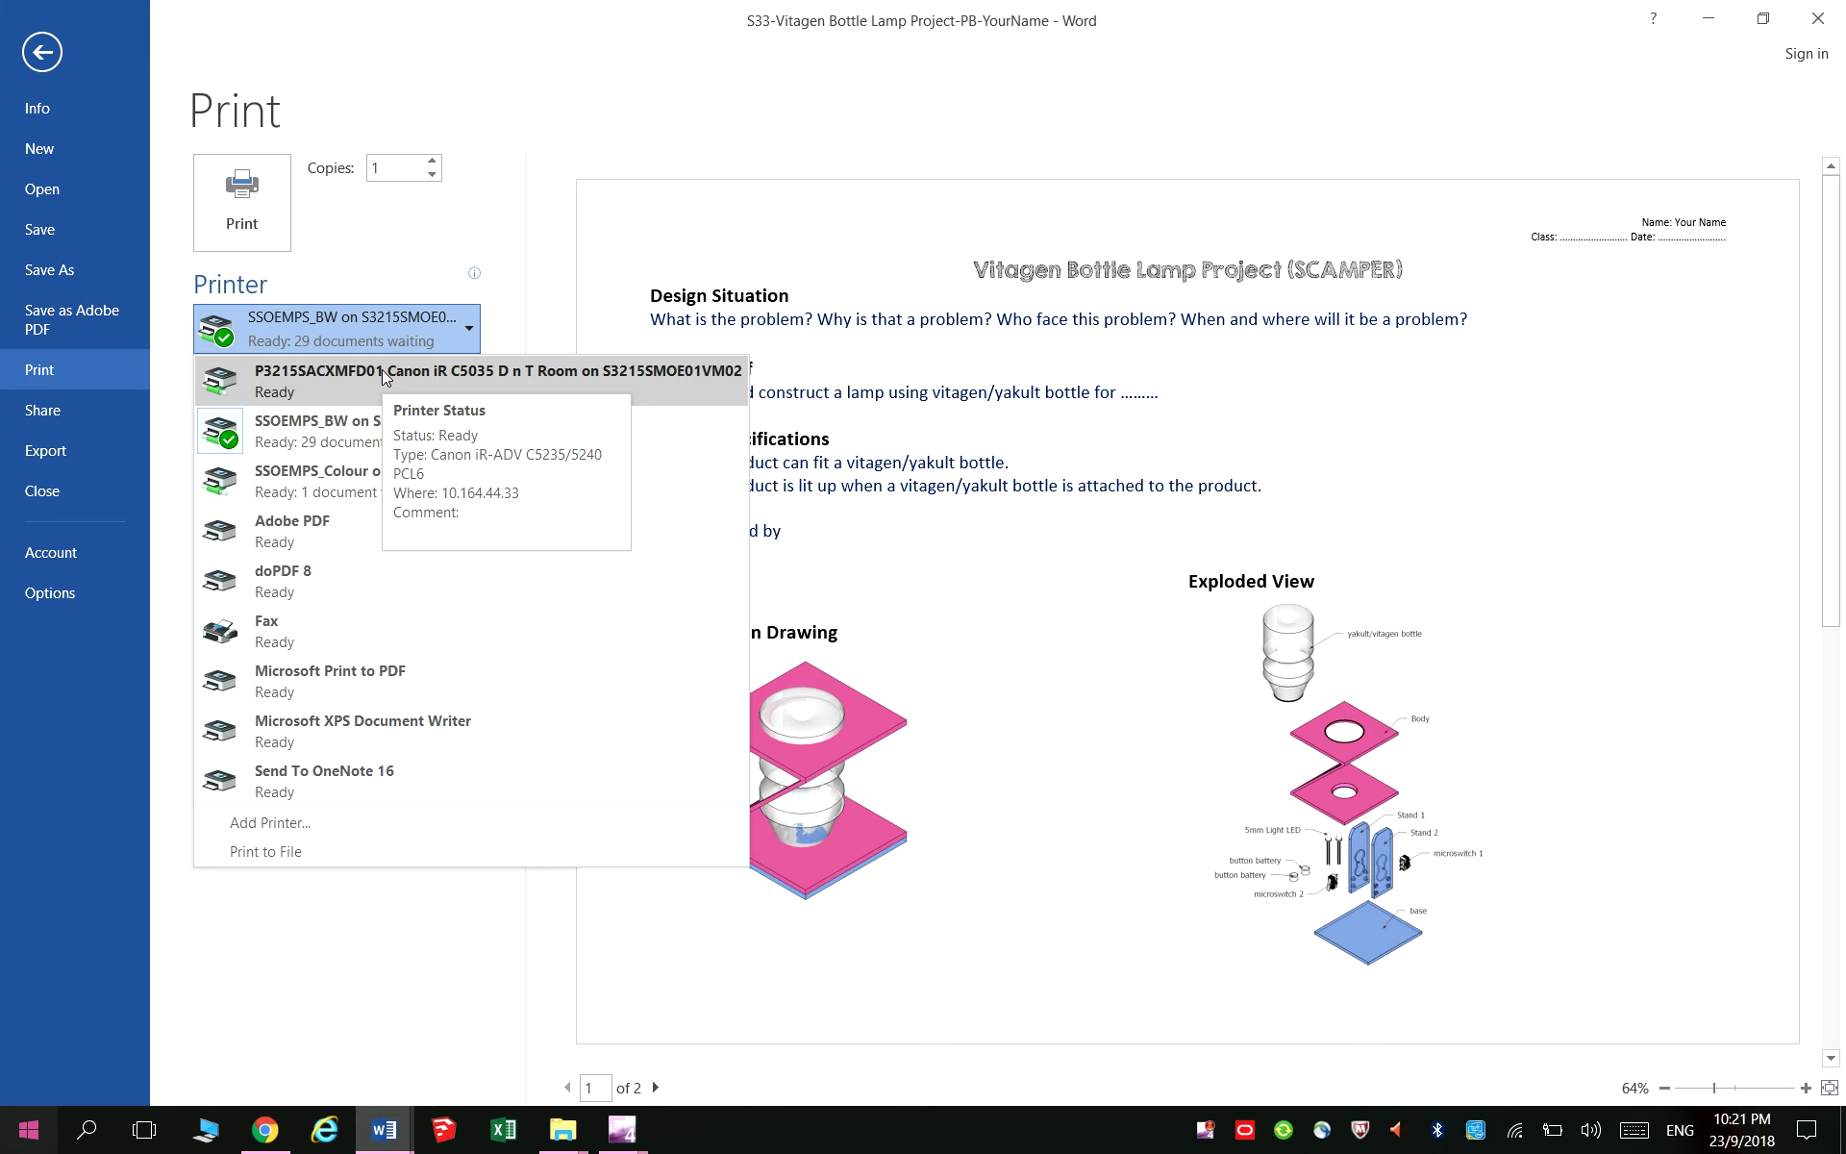
left_click(48, 59)
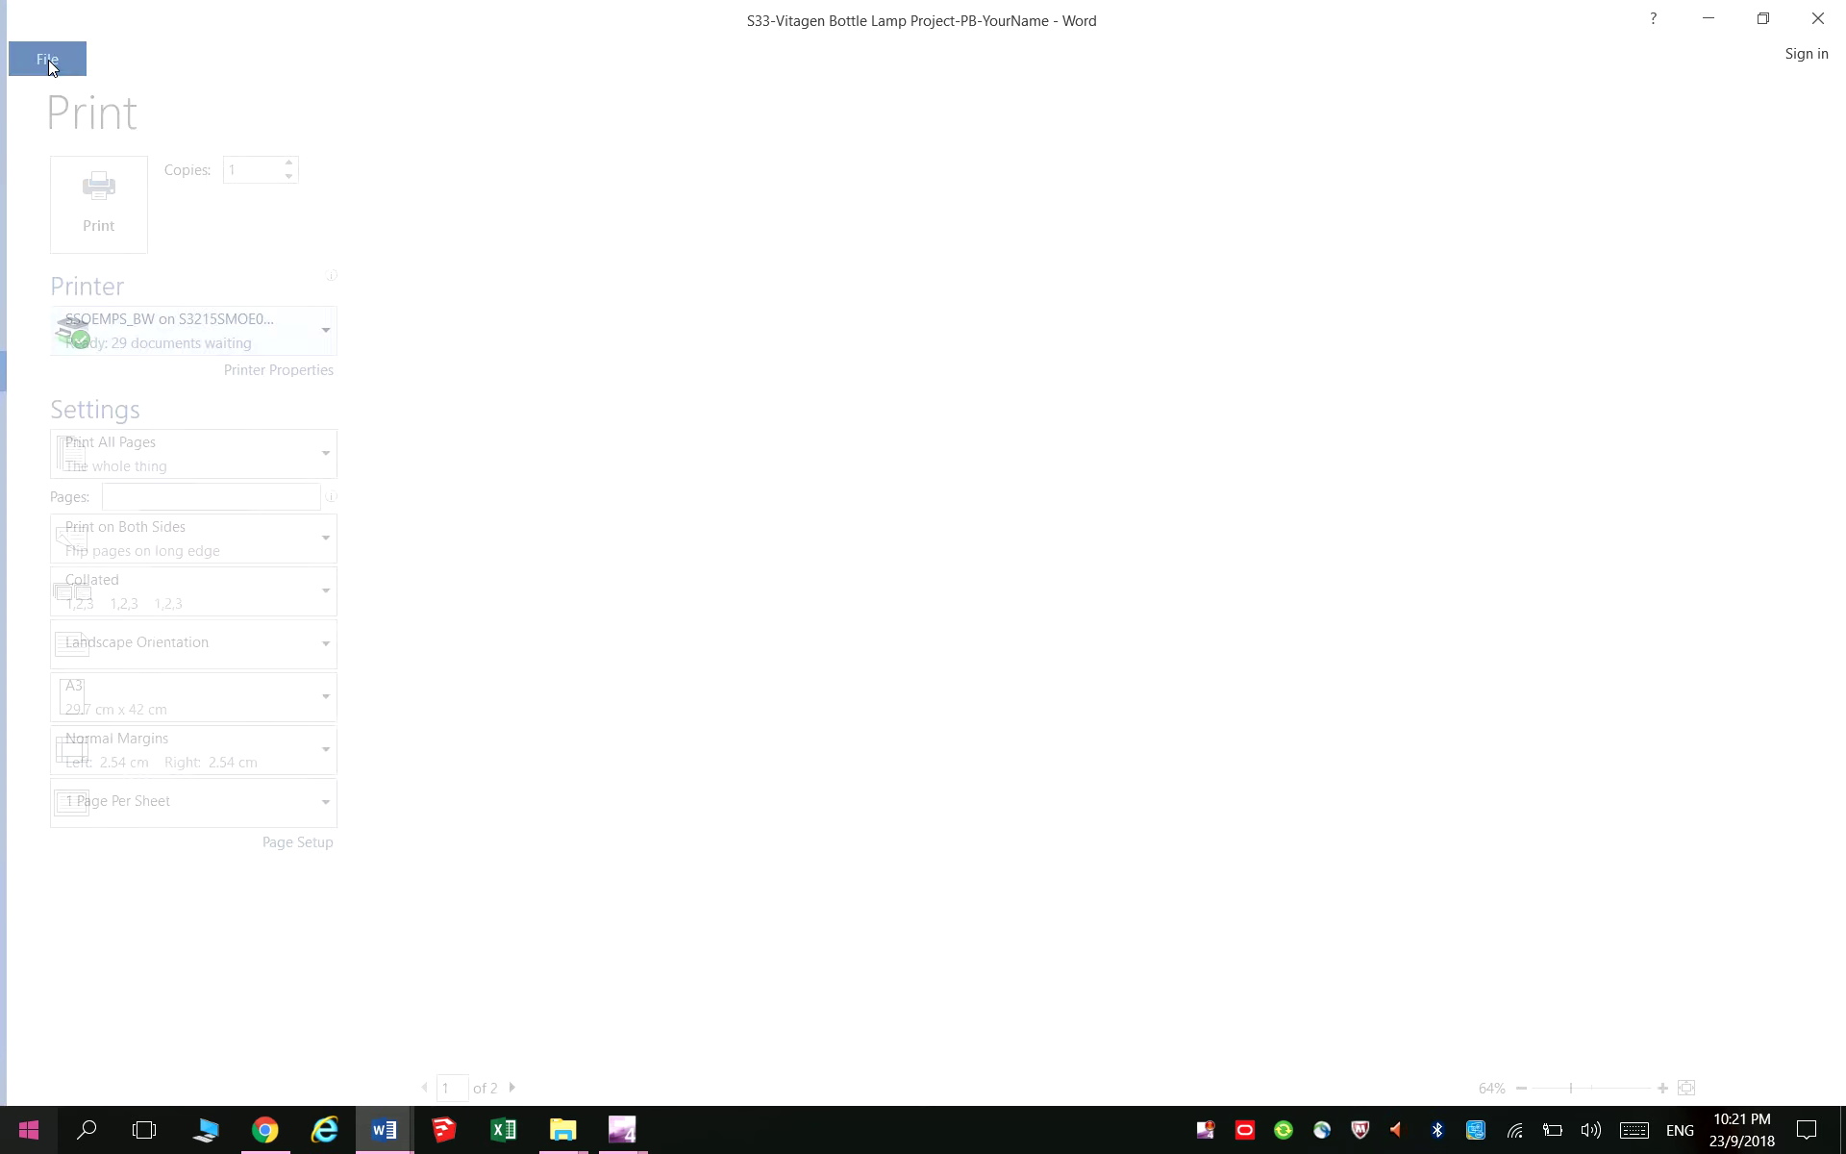
right_click(1196, 1132)
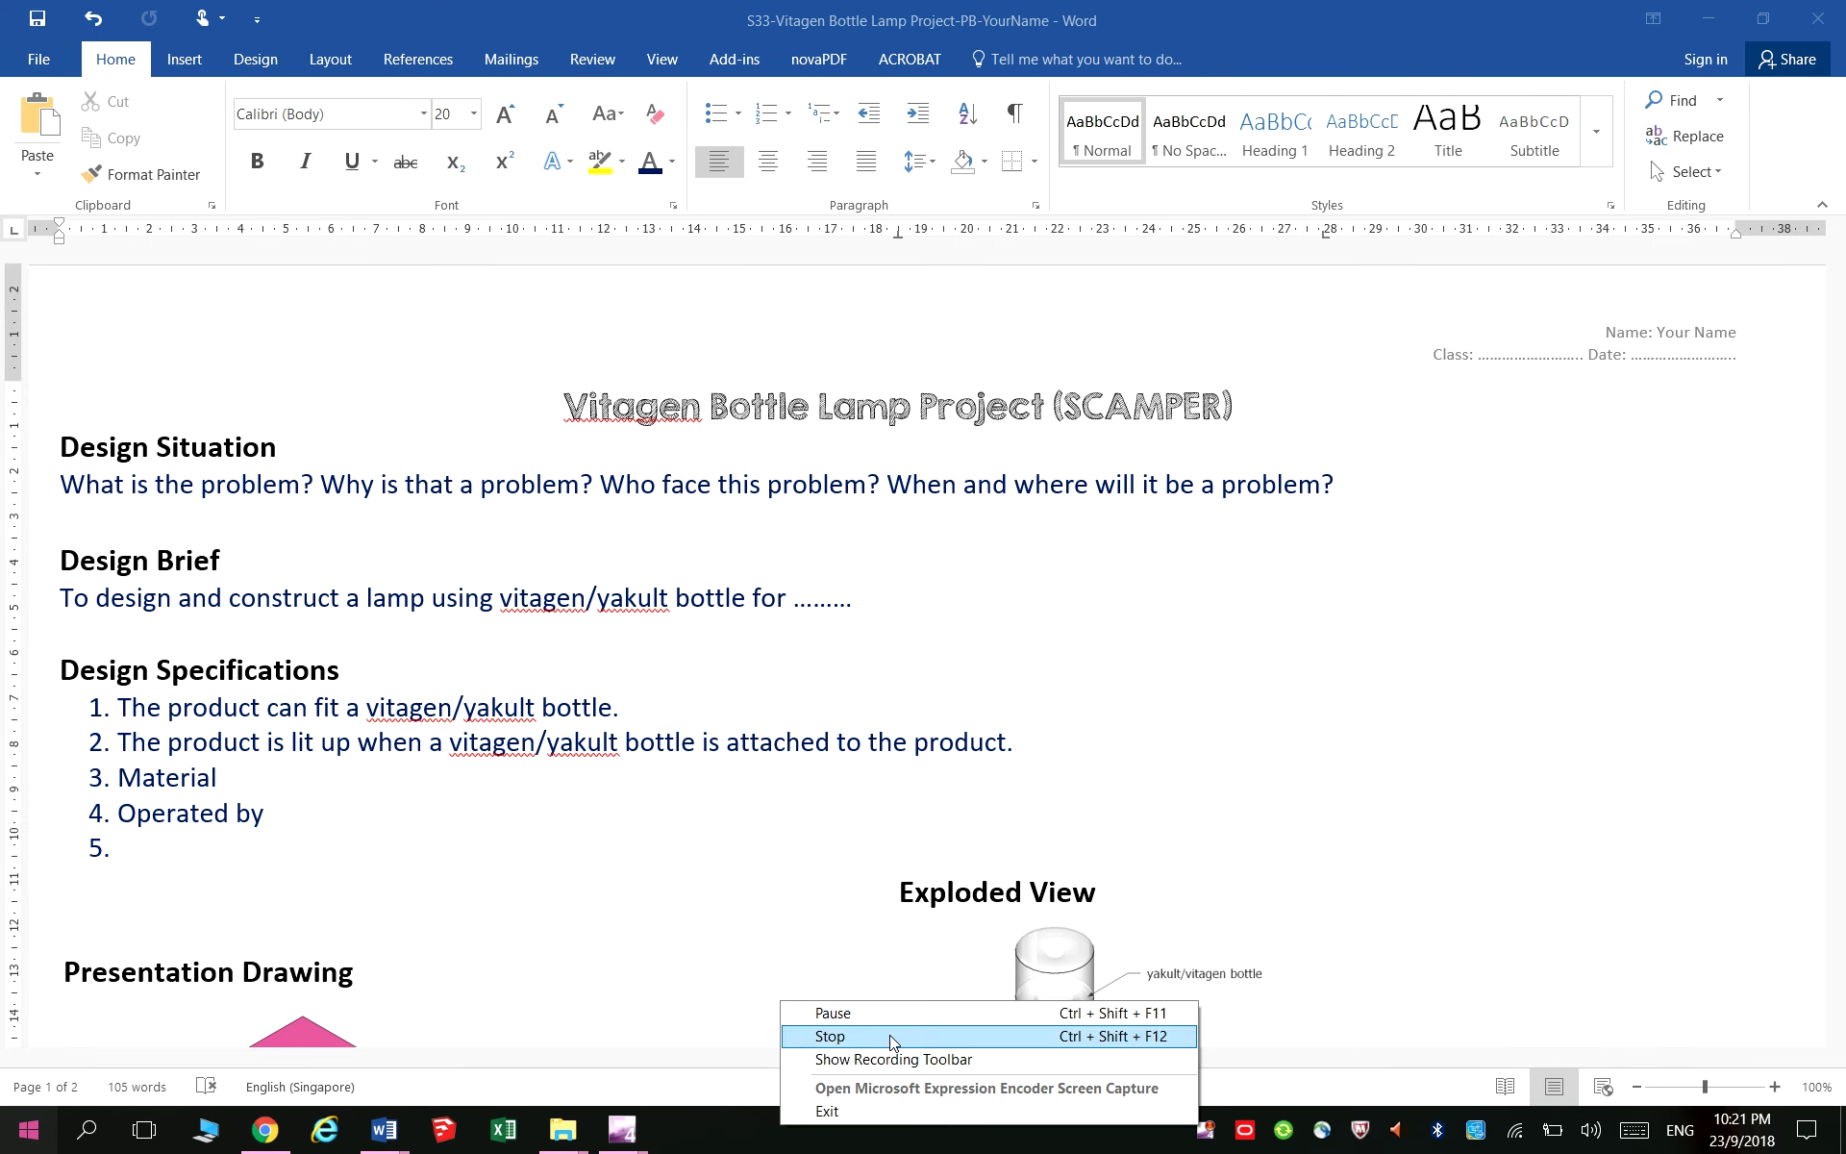